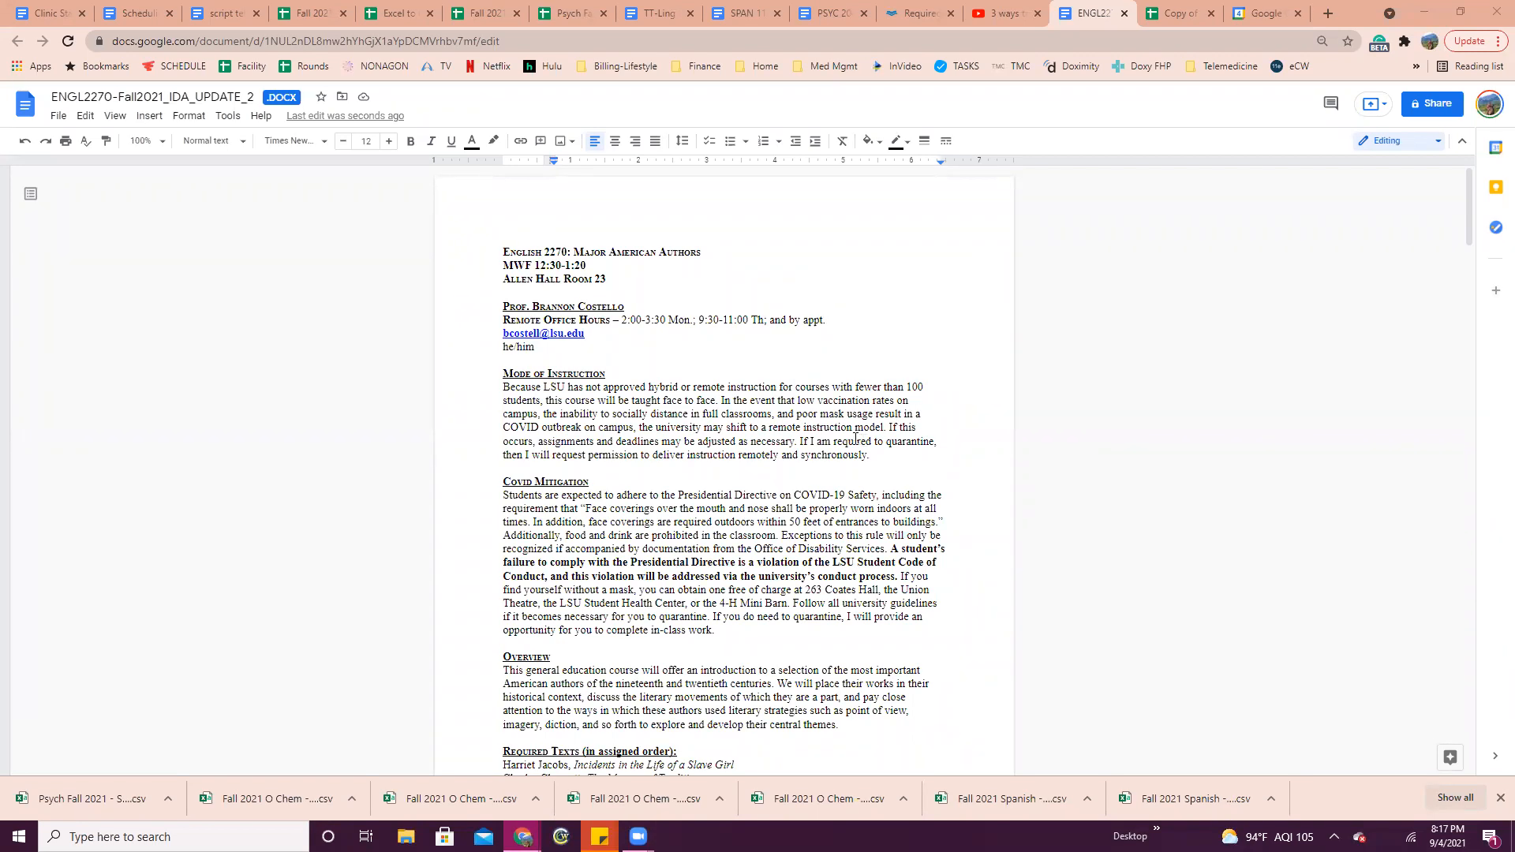
Look through the English 2270 syllabus from the course details to the end of the schedule of assignments
scroll(854, 439, "down", 4)
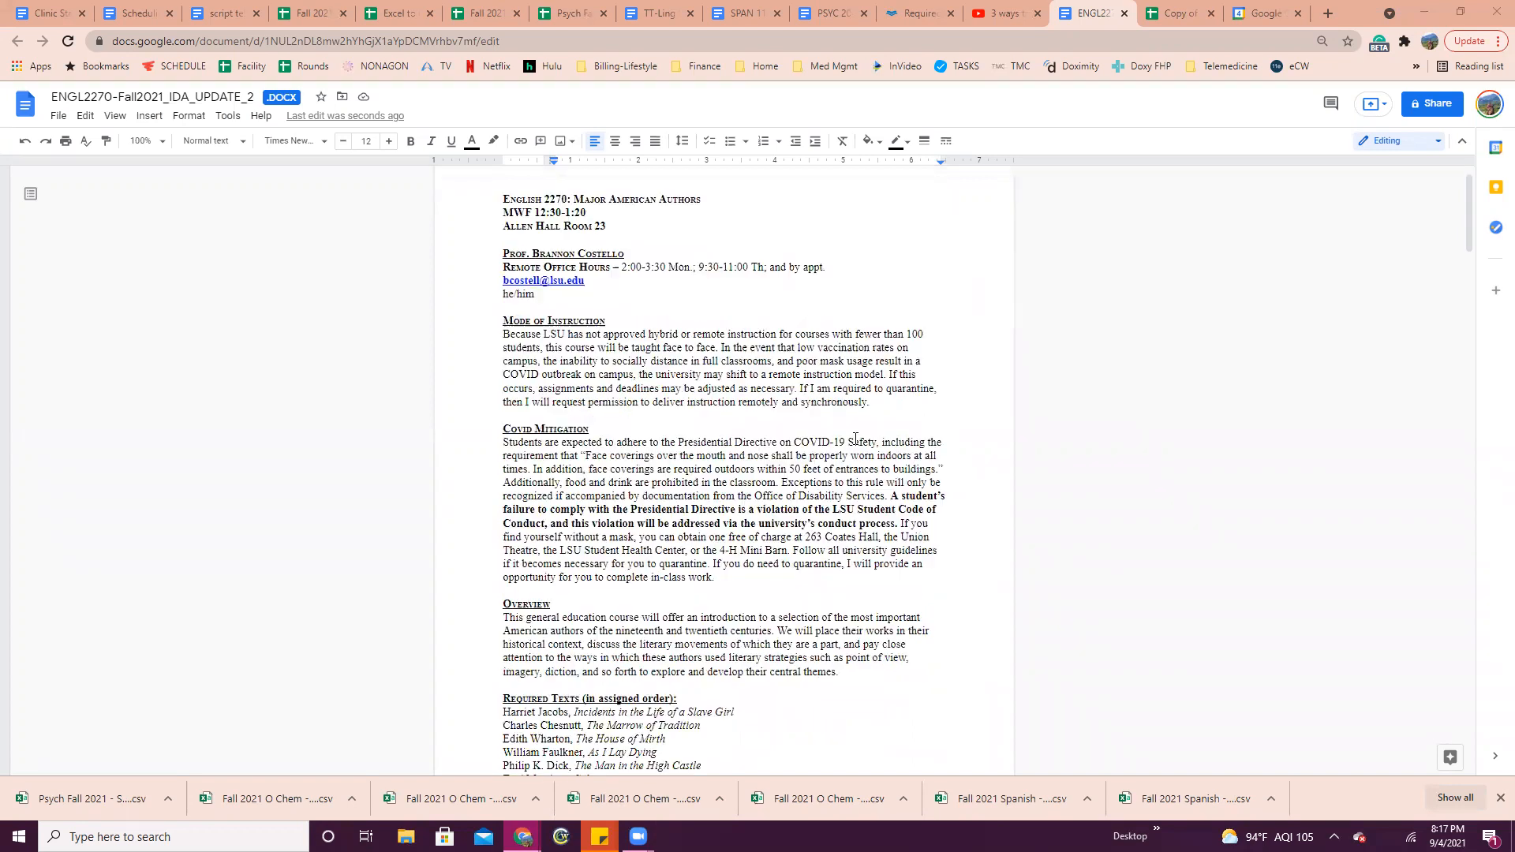
scroll(849, 433, "up", 3)
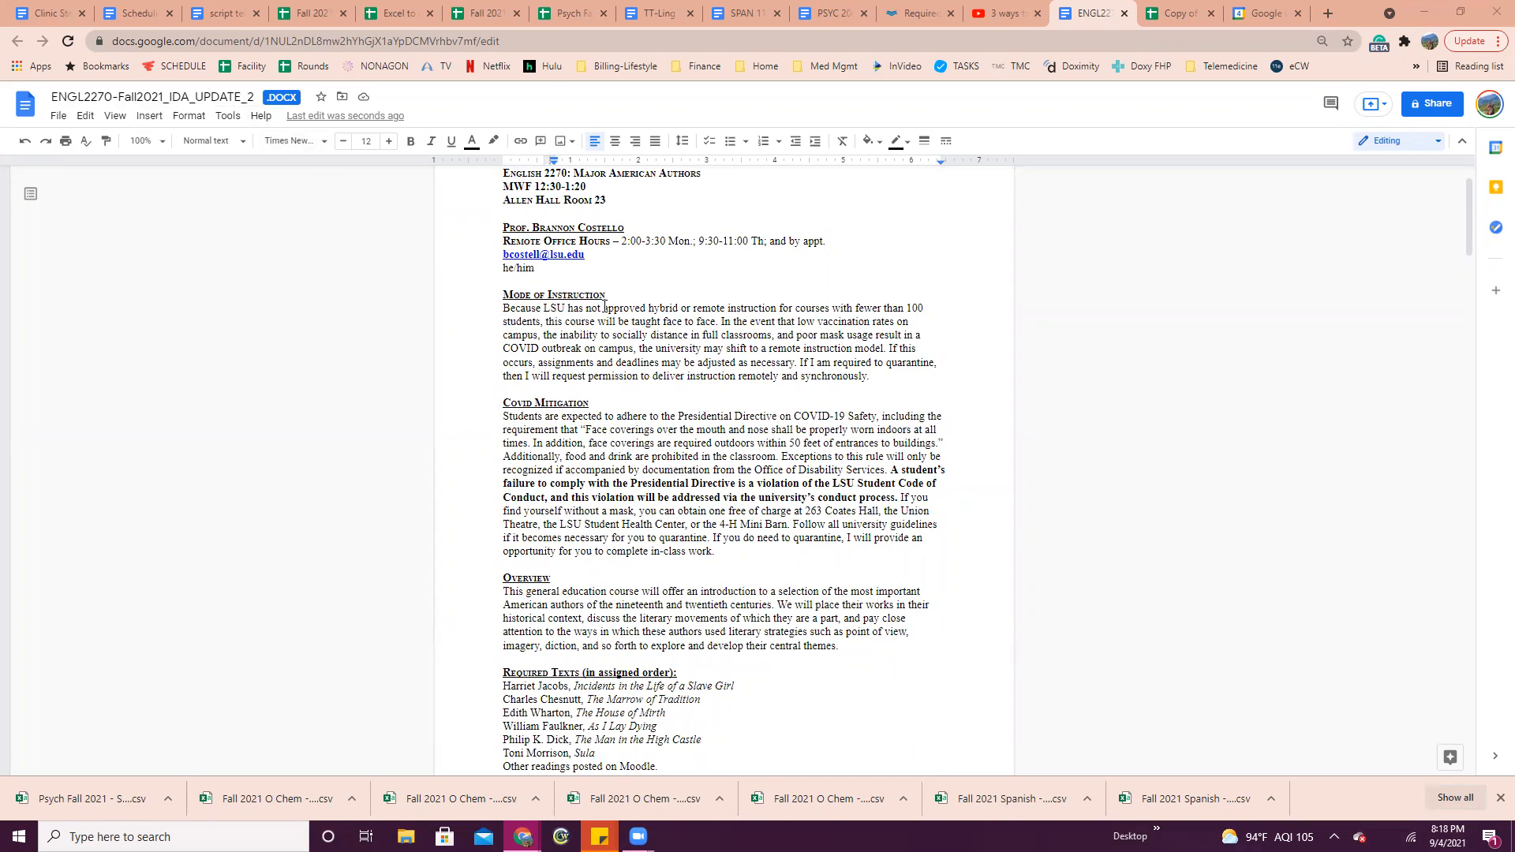
scroll(605, 306, "down", 4)
scroll(605, 306, "down", 8)
scroll(608, 302, "down", 19)
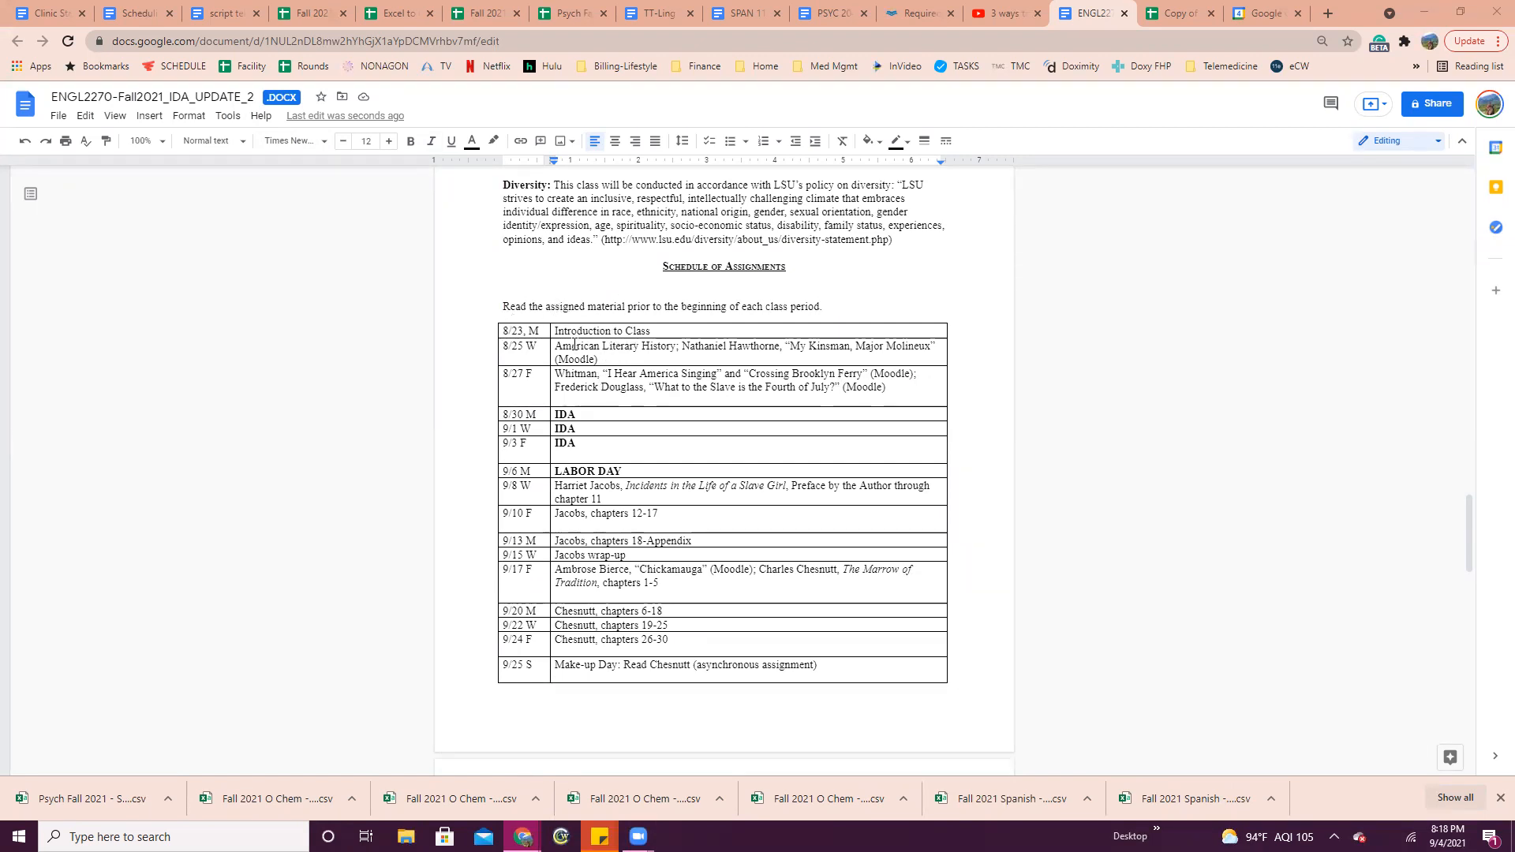
scroll(569, 343, "down", 6)
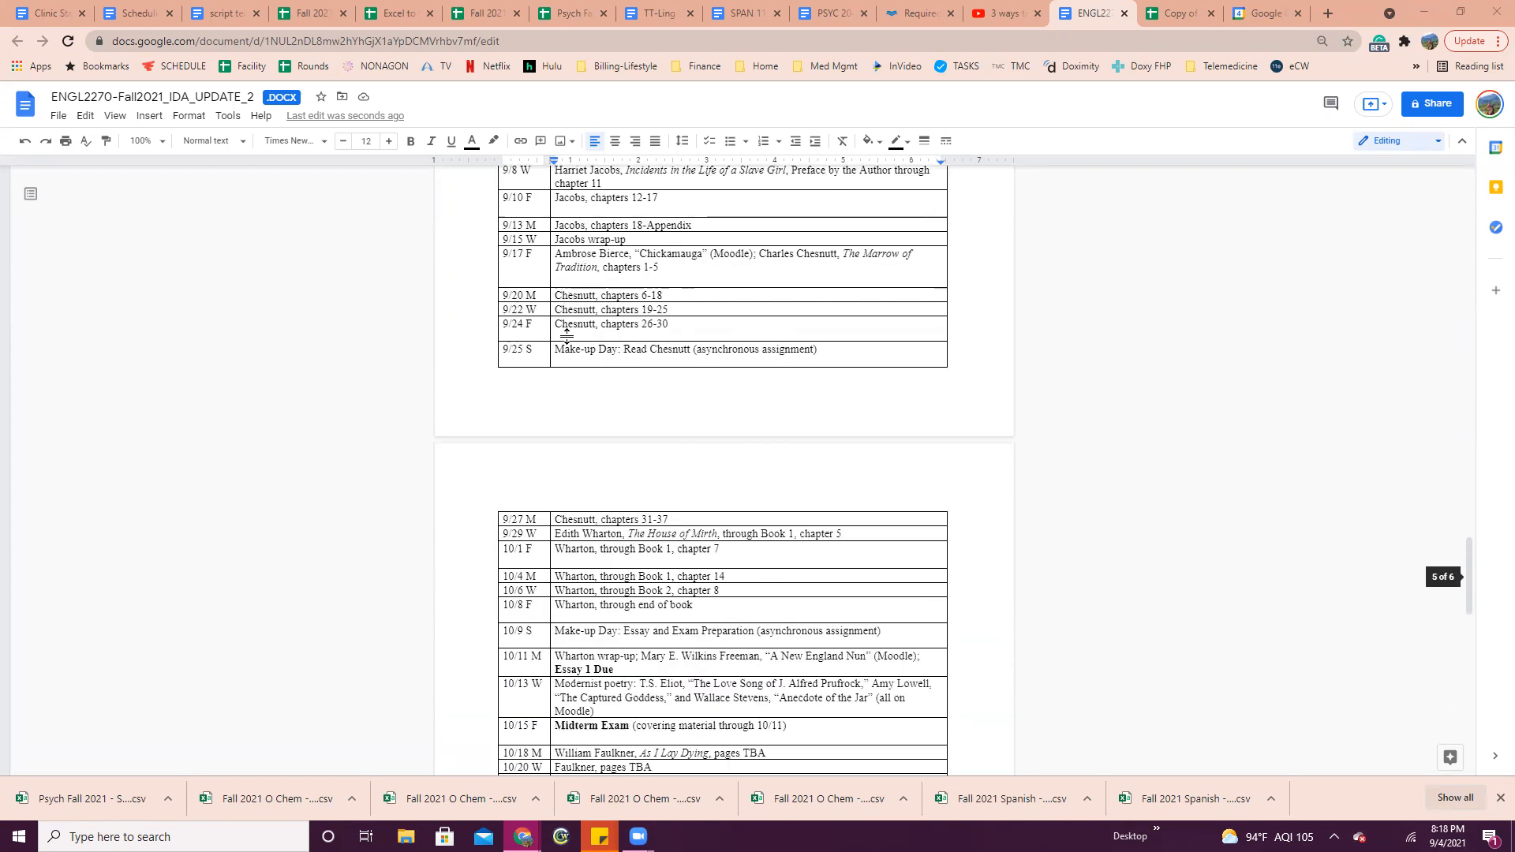
scroll(567, 336, "down", 11)
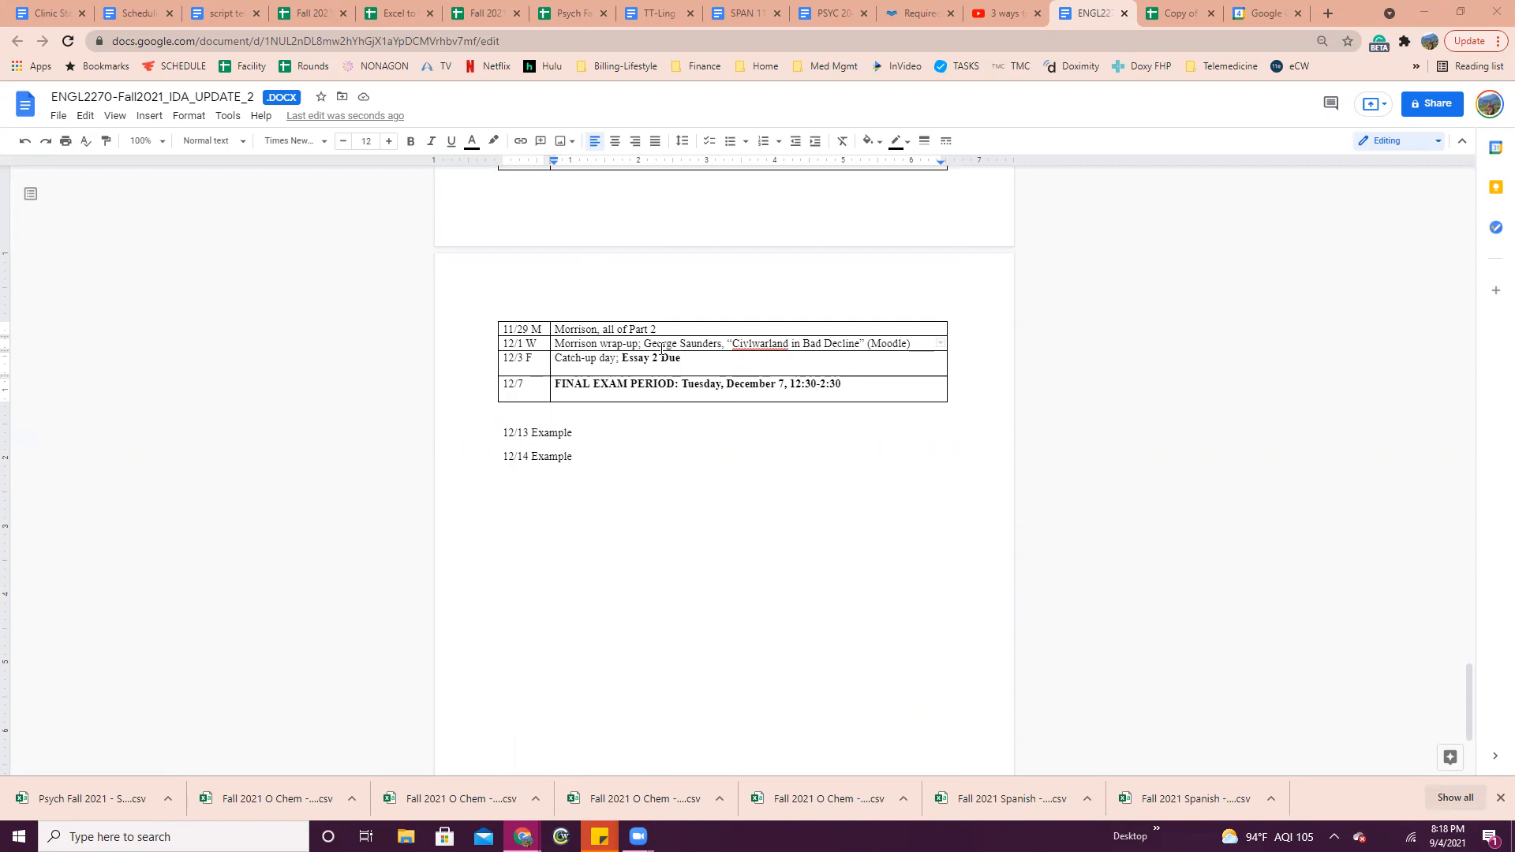
Copy the whole schedule of assignments, from the 8/23 row through the "12/14 Example" line
scroll(606, 443, "up", 20)
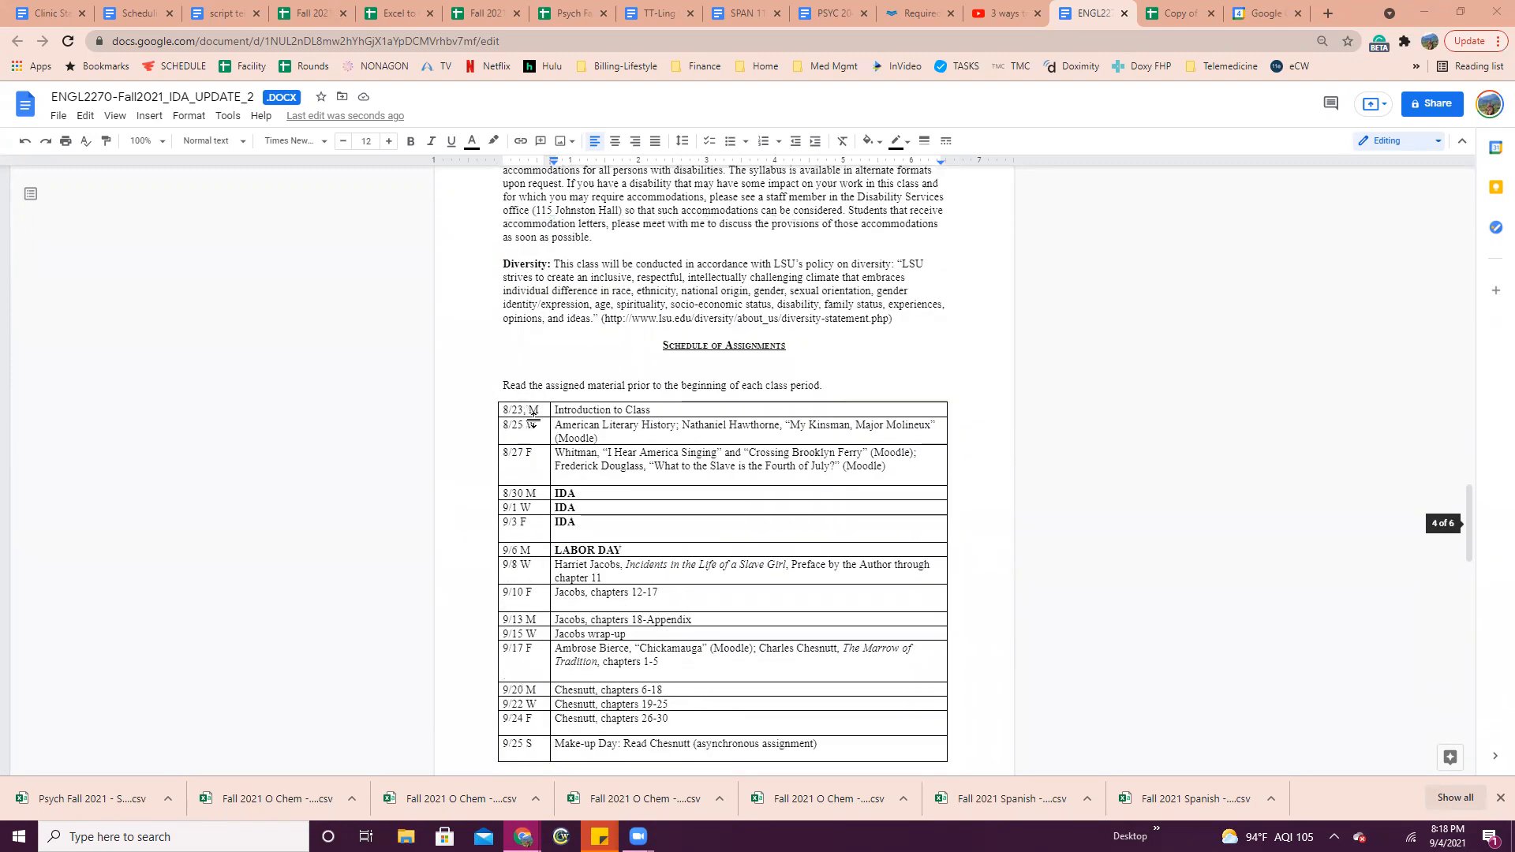
left_click_drag(504, 409, 613, 536)
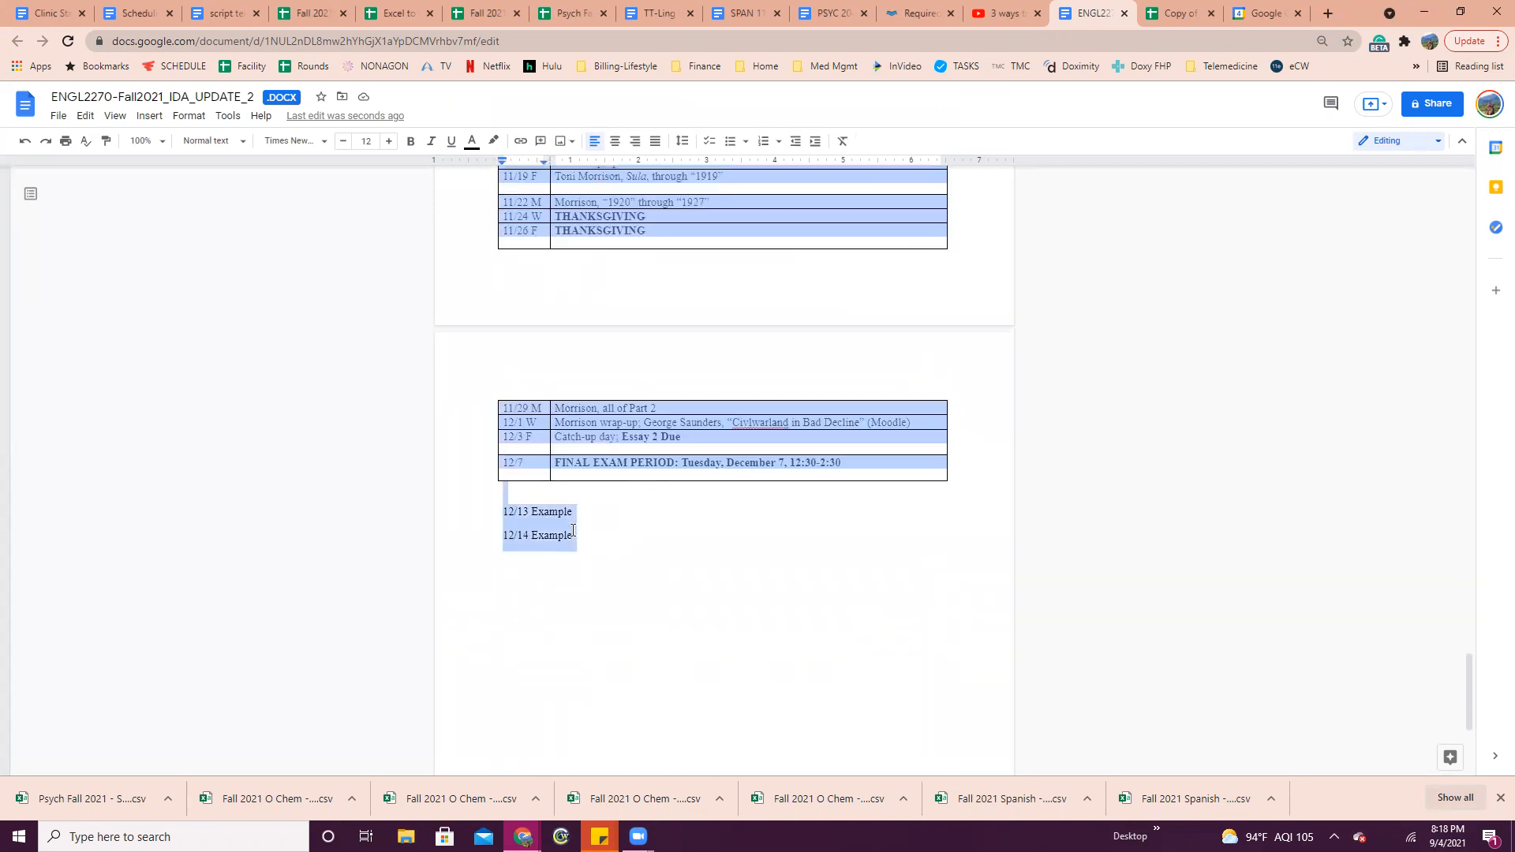
right_click(550, 518)
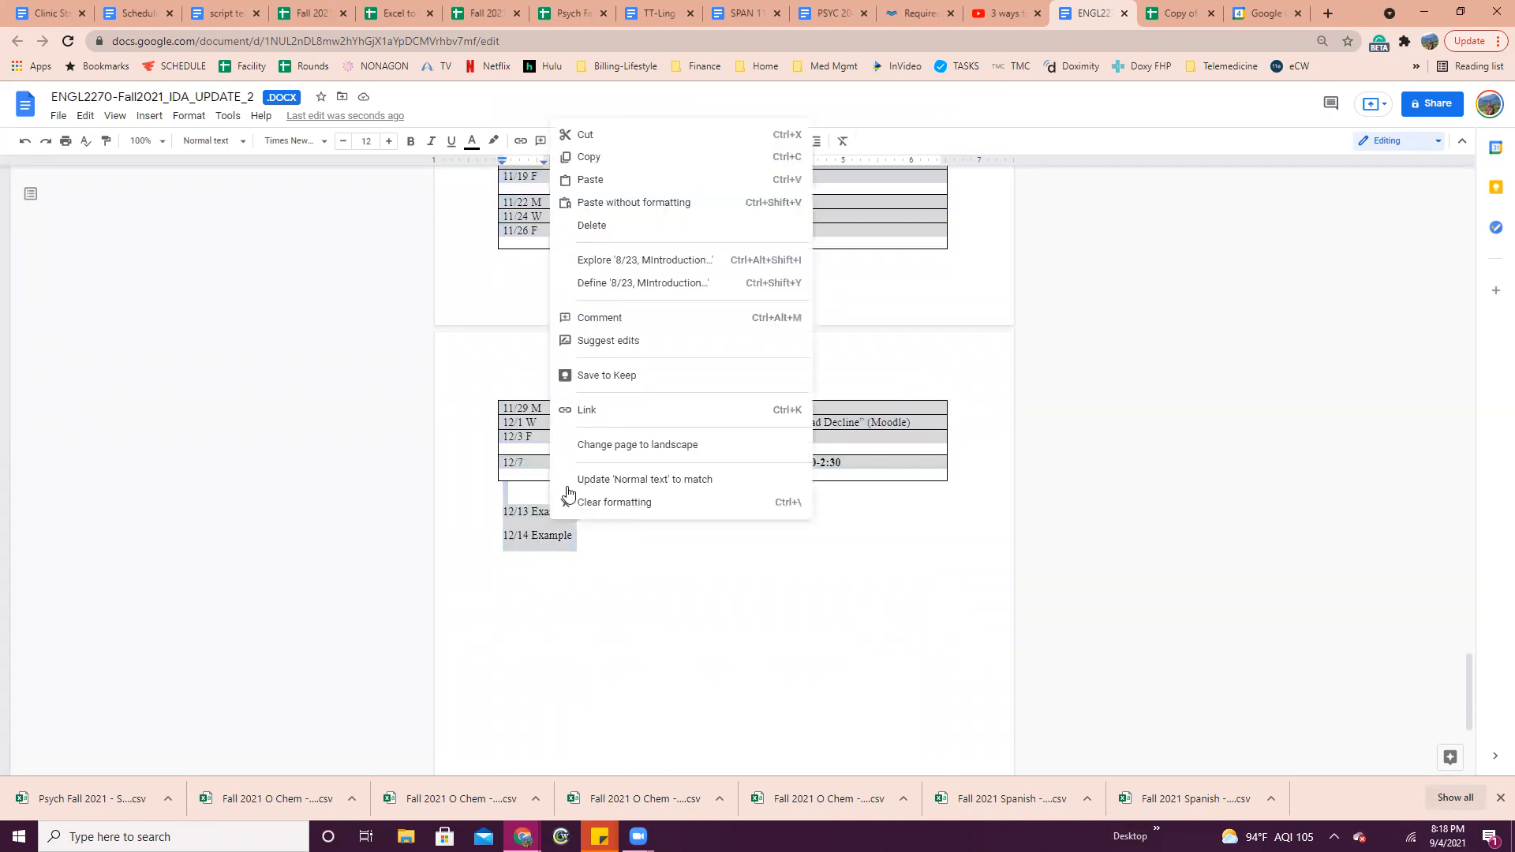
left_click(626, 164)
Switch to the Excel to Calendar Template spreadsheet and examine its column headers from Subject to Private
left_click(1176, 14)
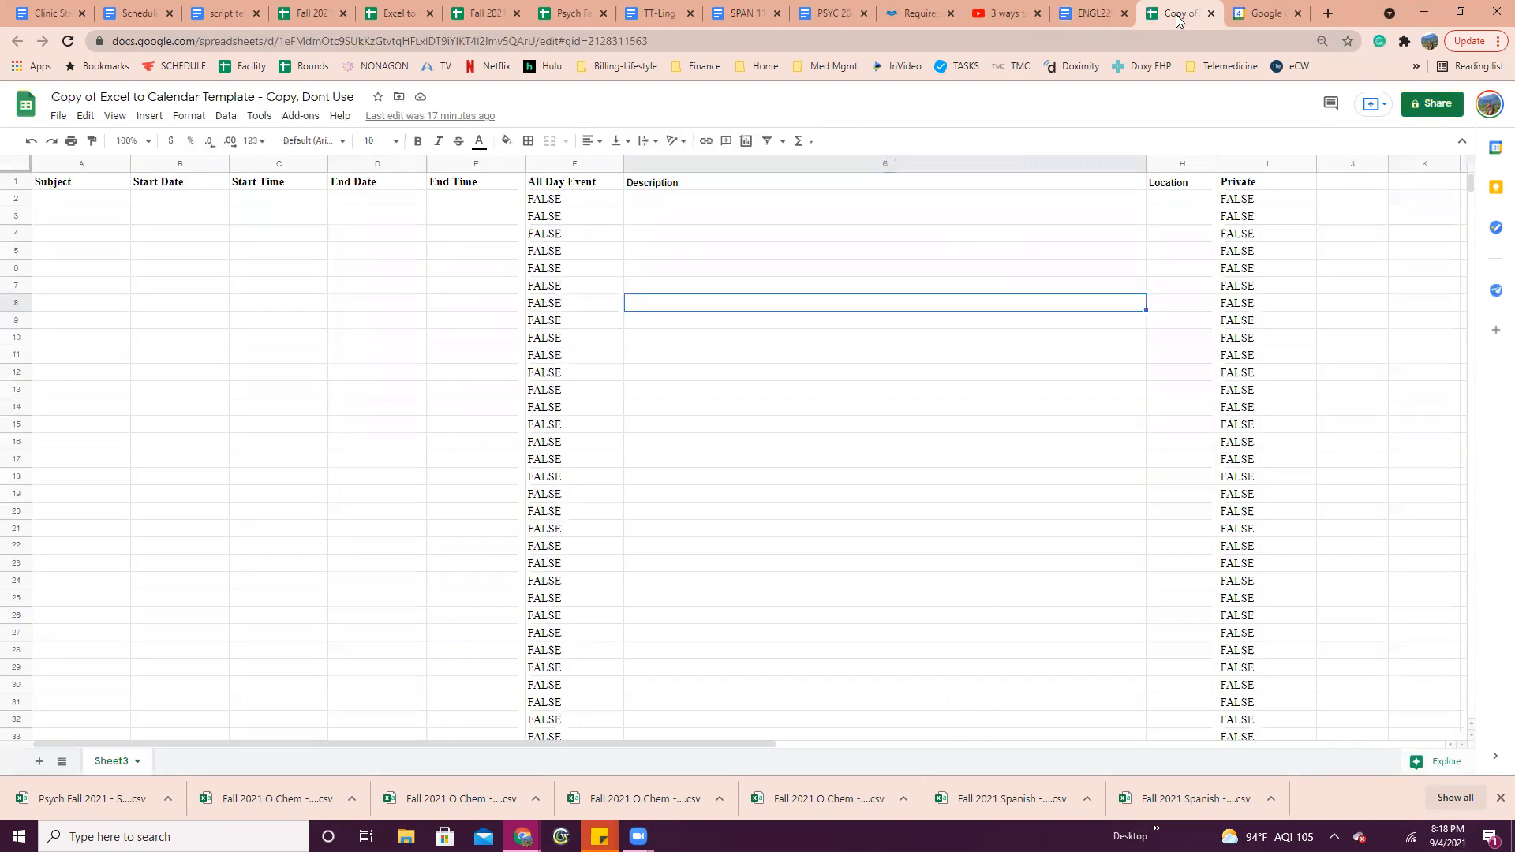
left_click(552, 440)
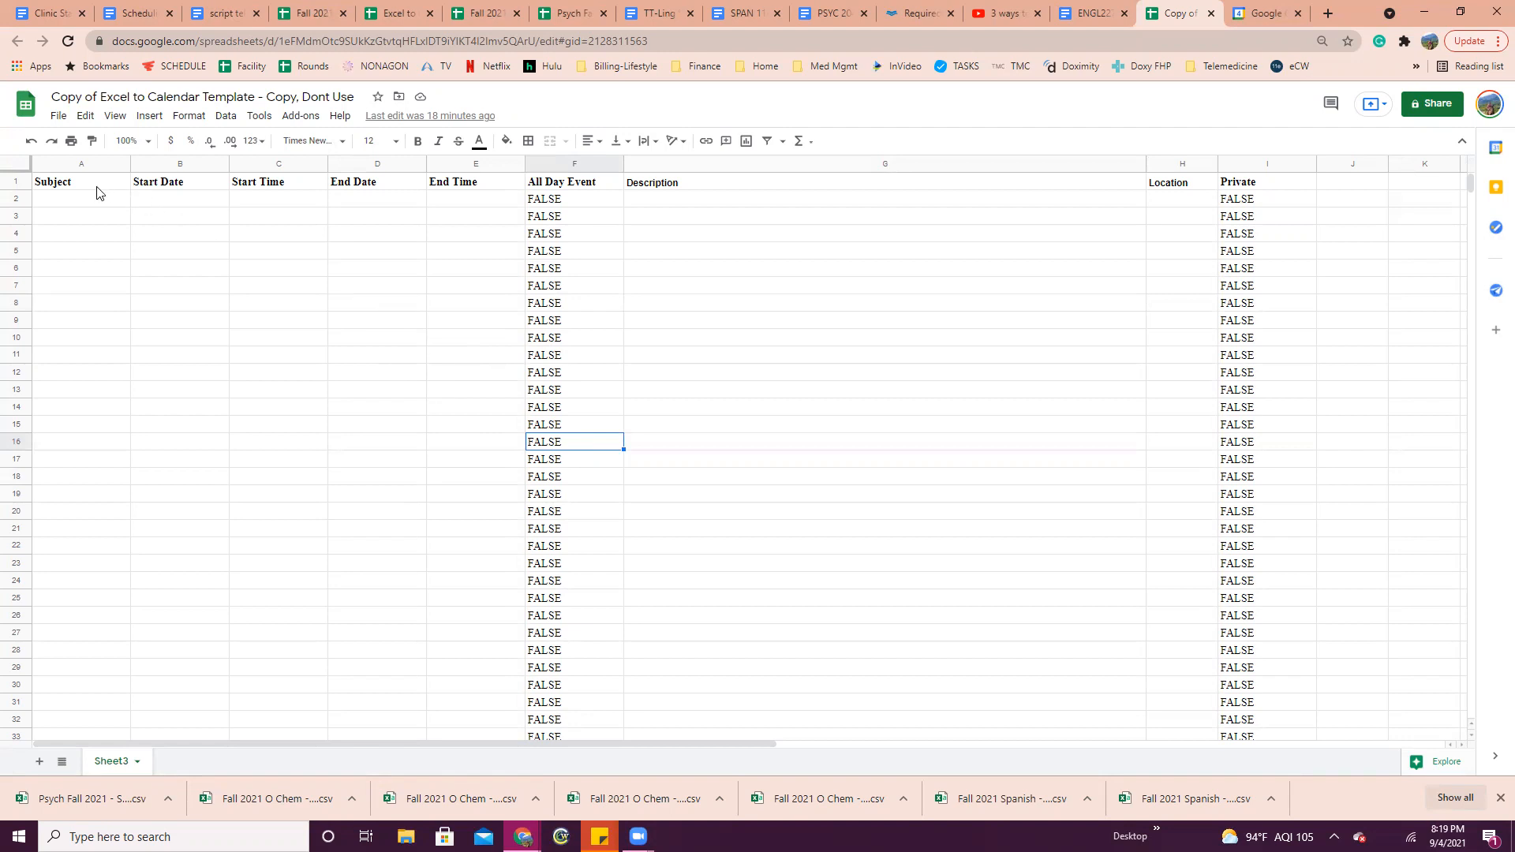
left_click(76, 184)
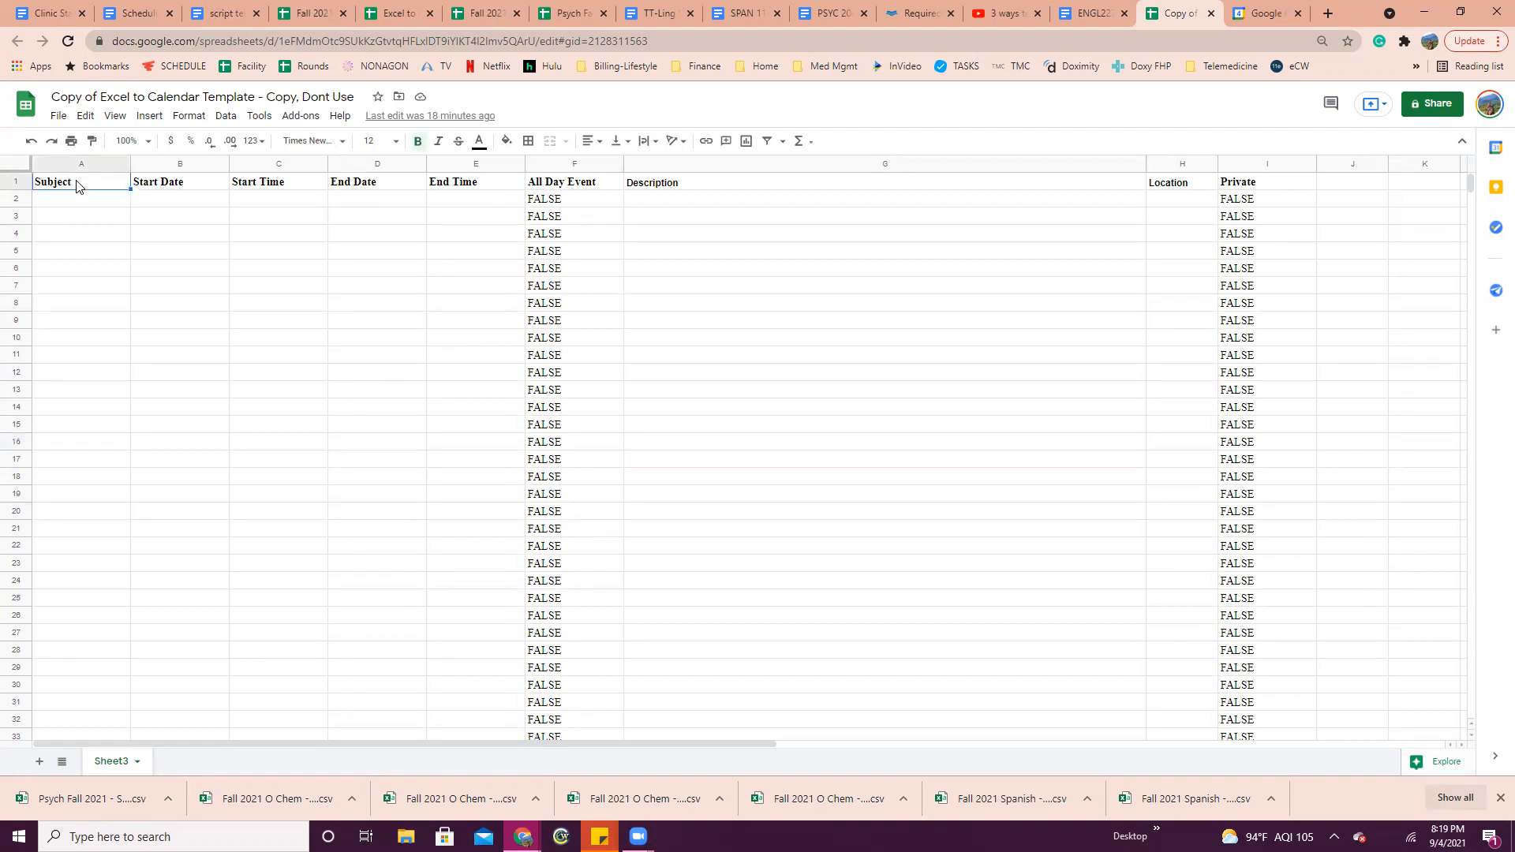
left_click(165, 186)
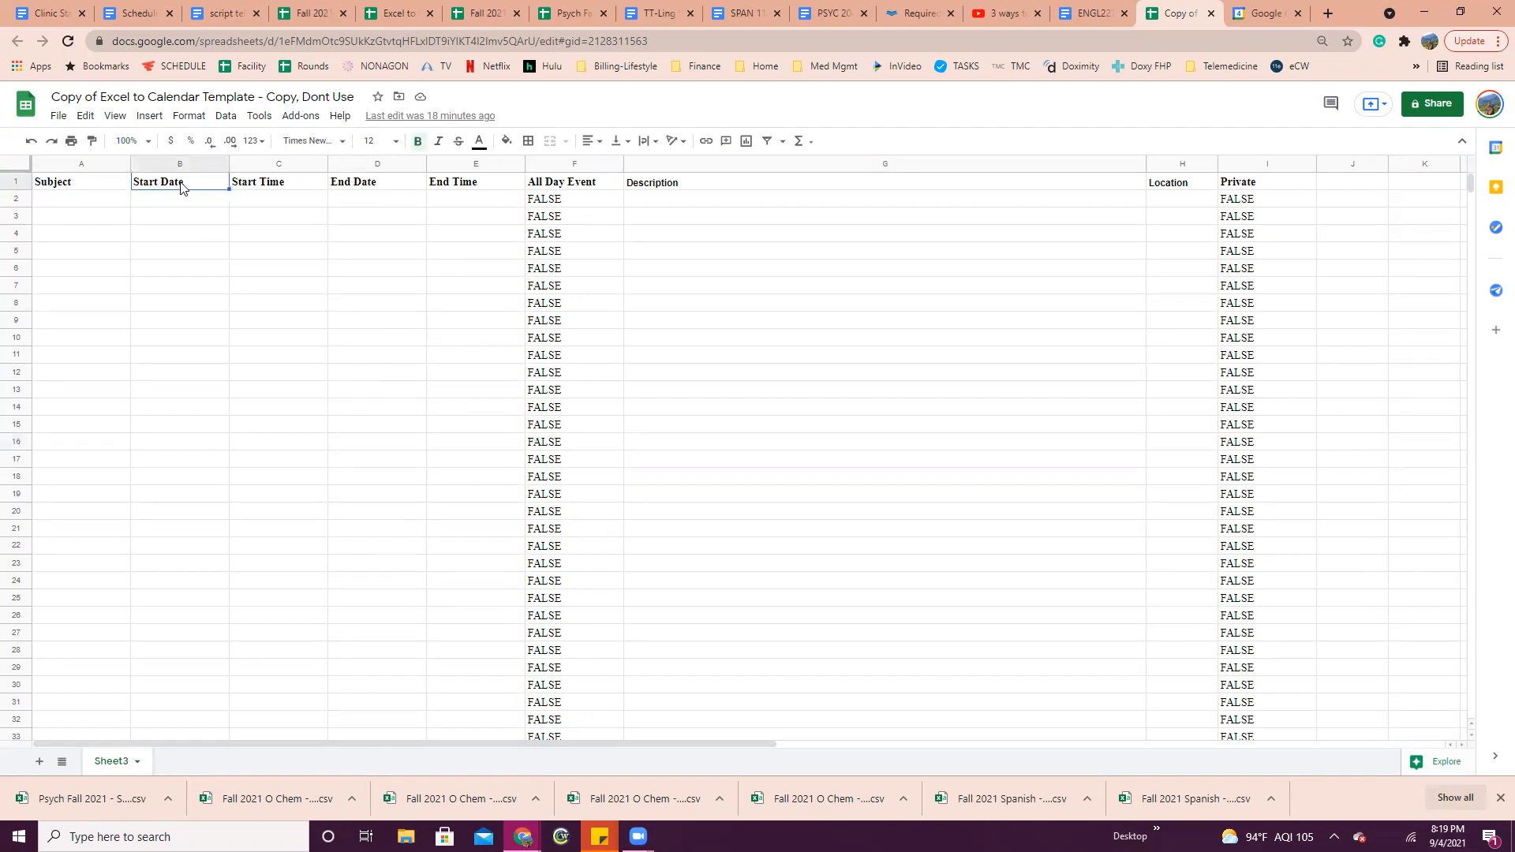
left_click(264, 186)
left_click(359, 187)
left_click(453, 187)
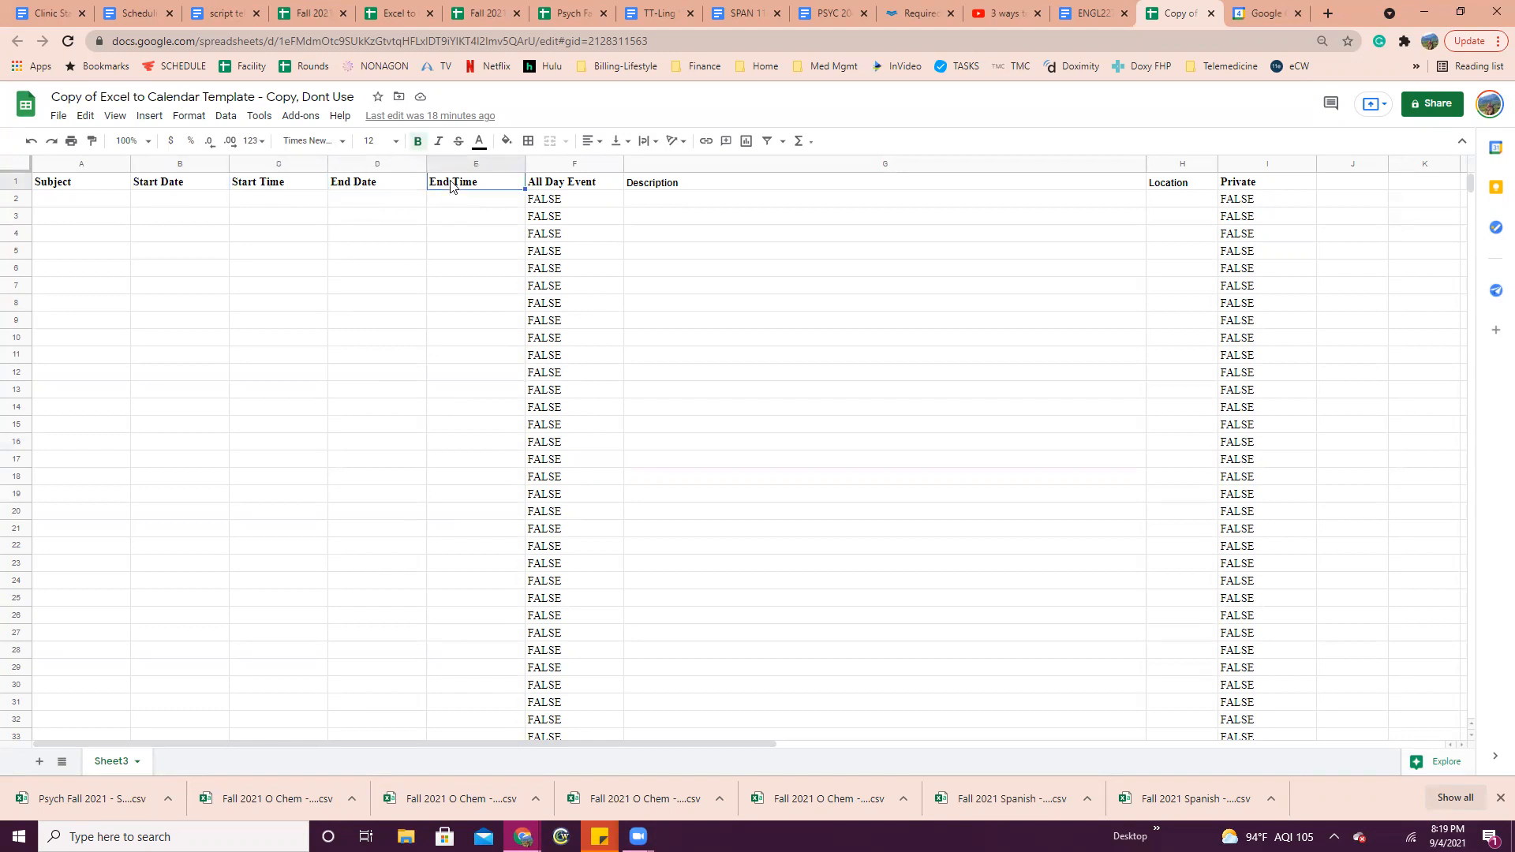
left_click(570, 185)
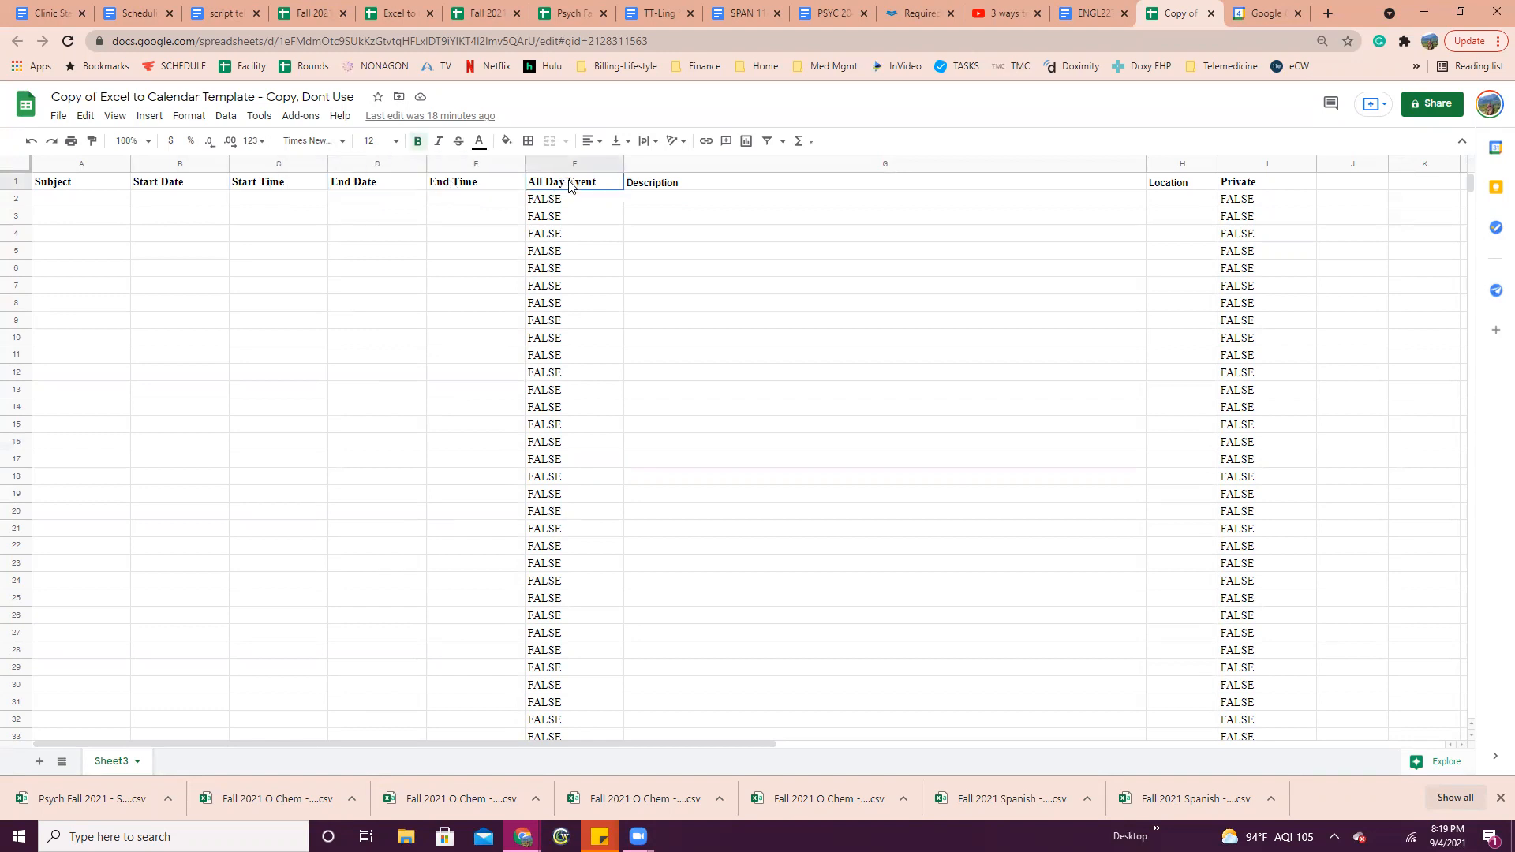
left_click(664, 187)
left_click(1182, 188)
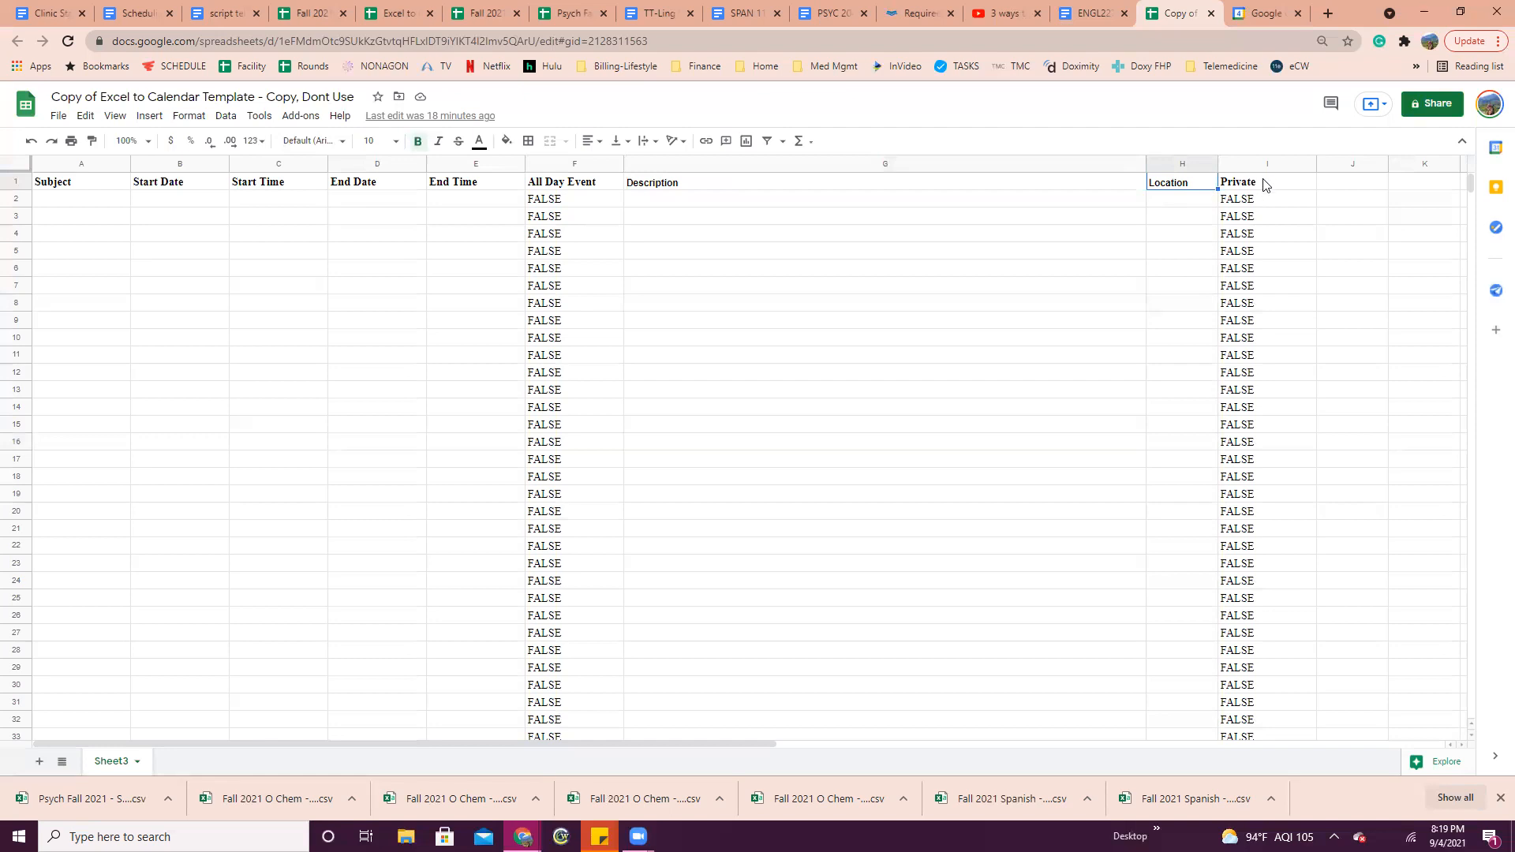
left_click(1263, 186)
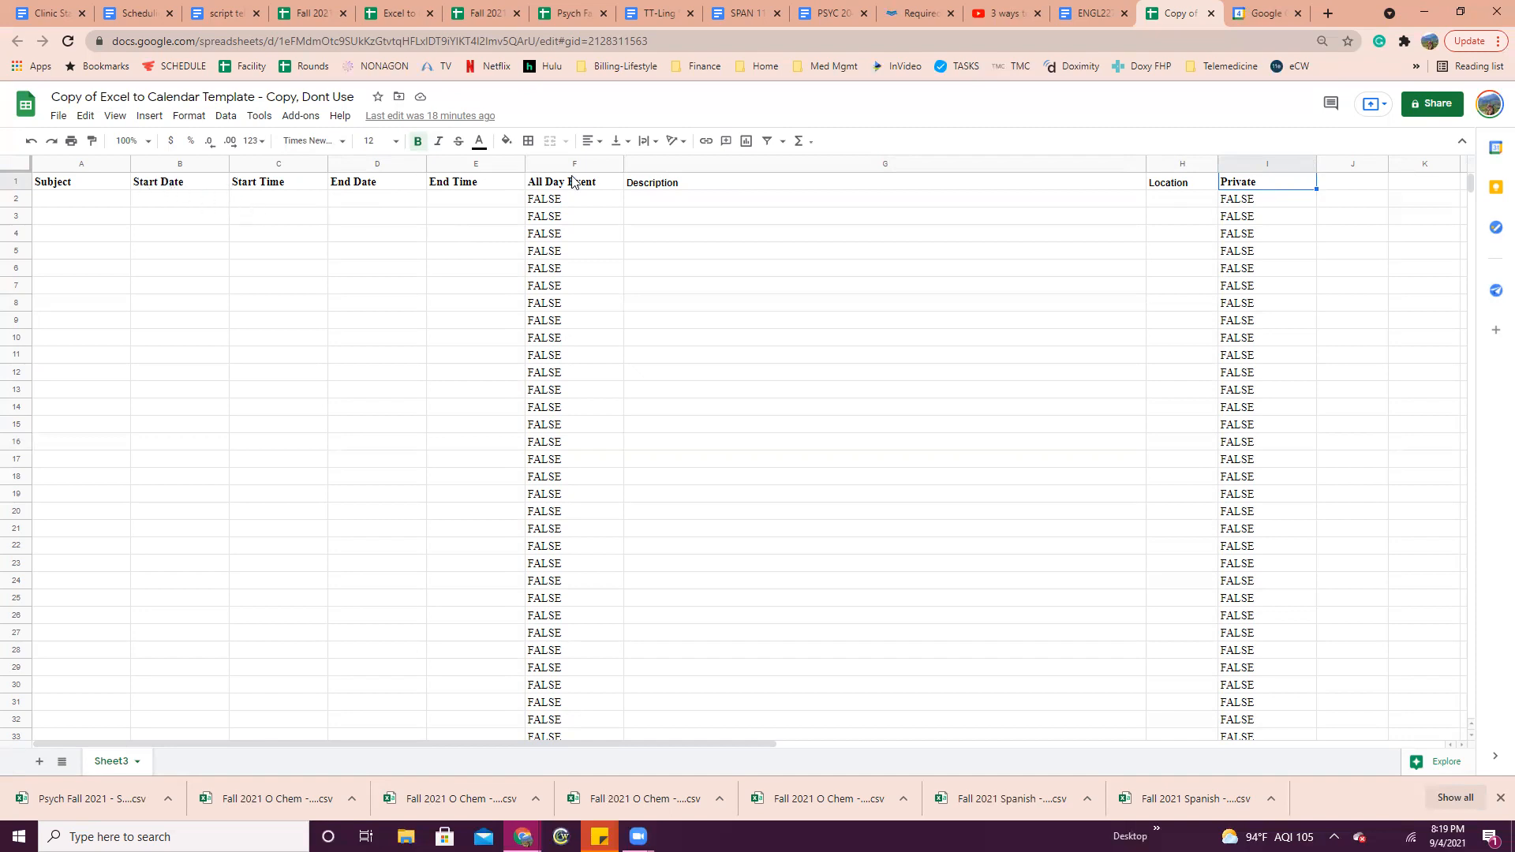
Paste the copied schedule into the template starting at cell G2, under Description
right_click(661, 205)
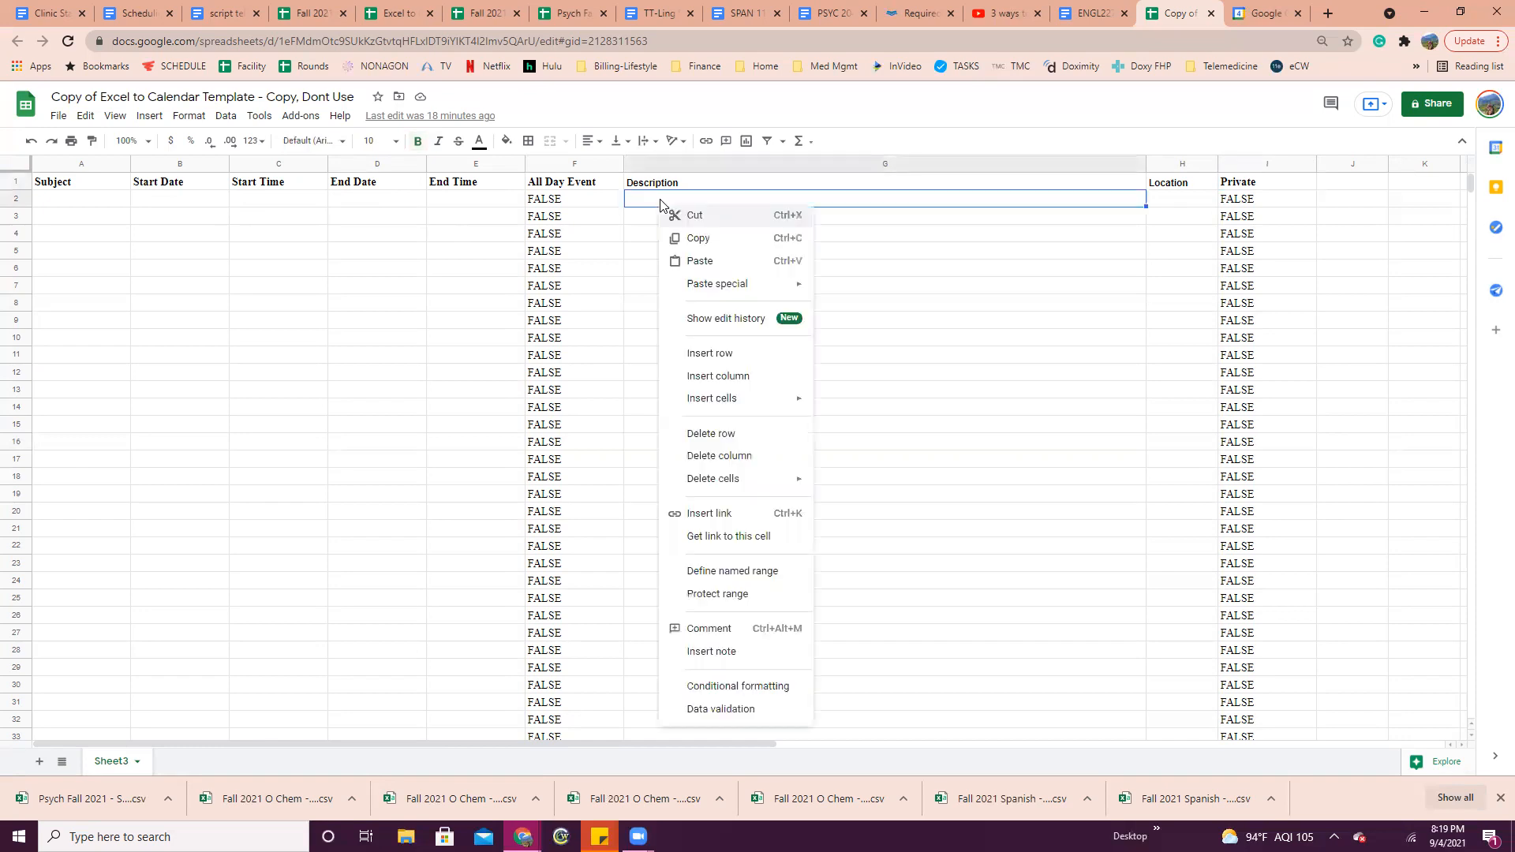
left_click(699, 261)
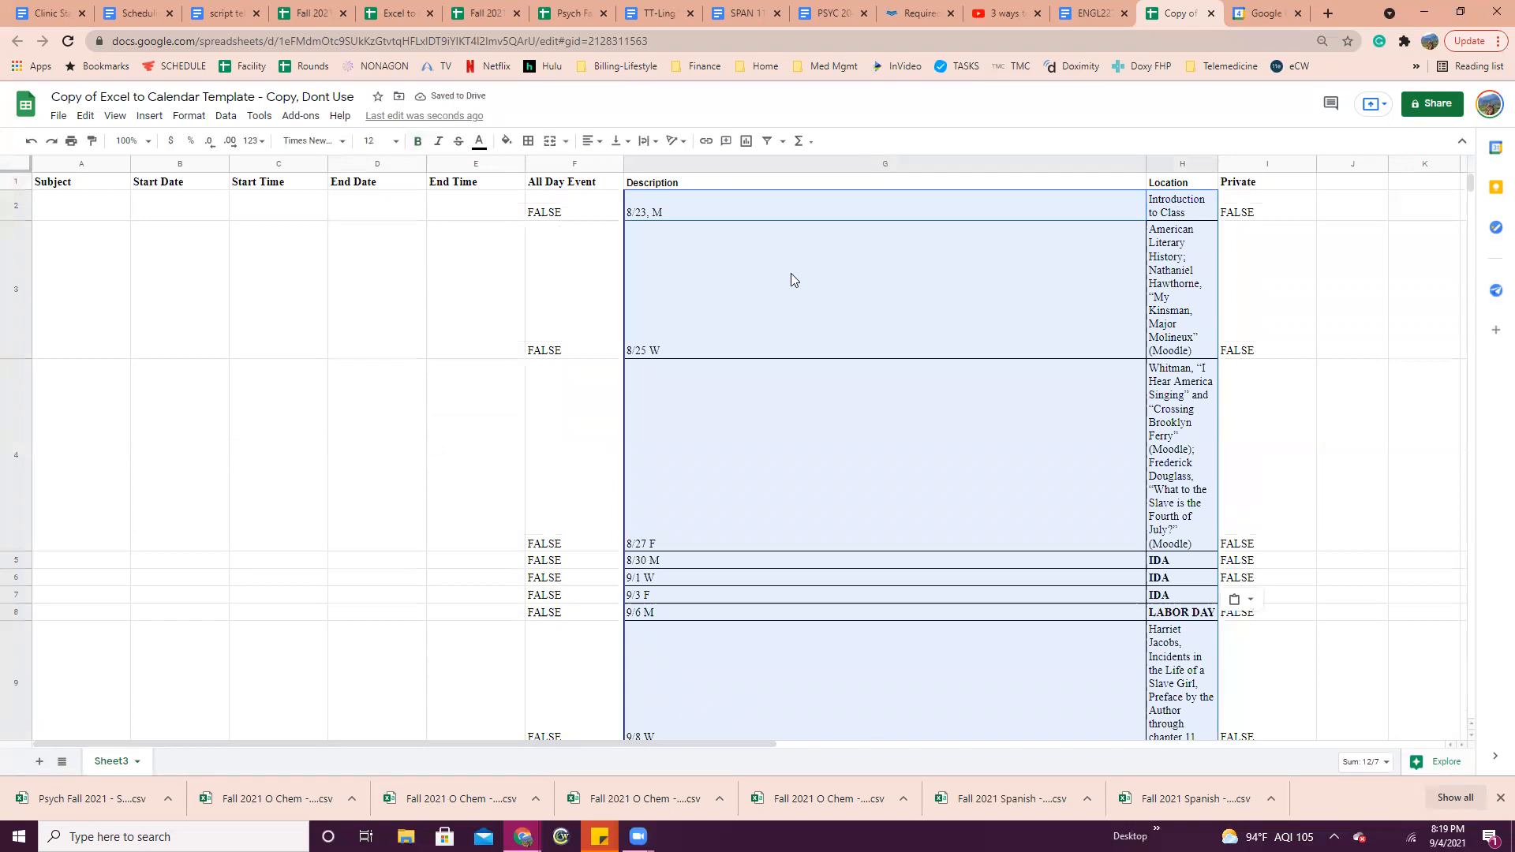
left_click(778, 235)
Move the dates in G2:G54 from the Description column to the Start Date column, starting at B2
left_click_drag(762, 210, 746, 237)
scroll(757, 293, "down", 10)
scroll(750, 357, "down", 15)
right_click(746, 235)
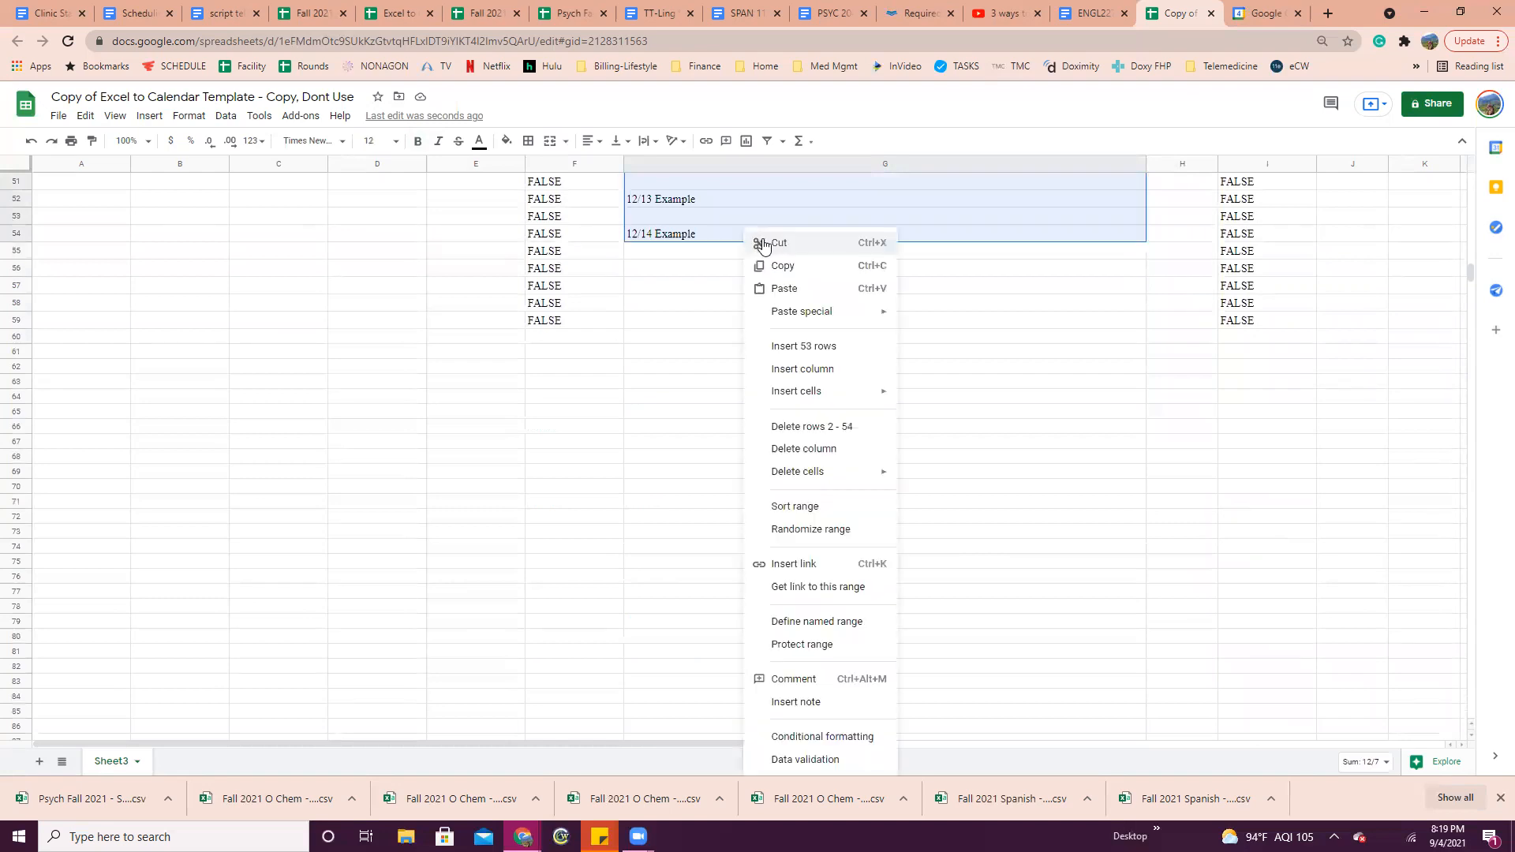
left_click(762, 244)
scroll(810, 273, "up", 20)
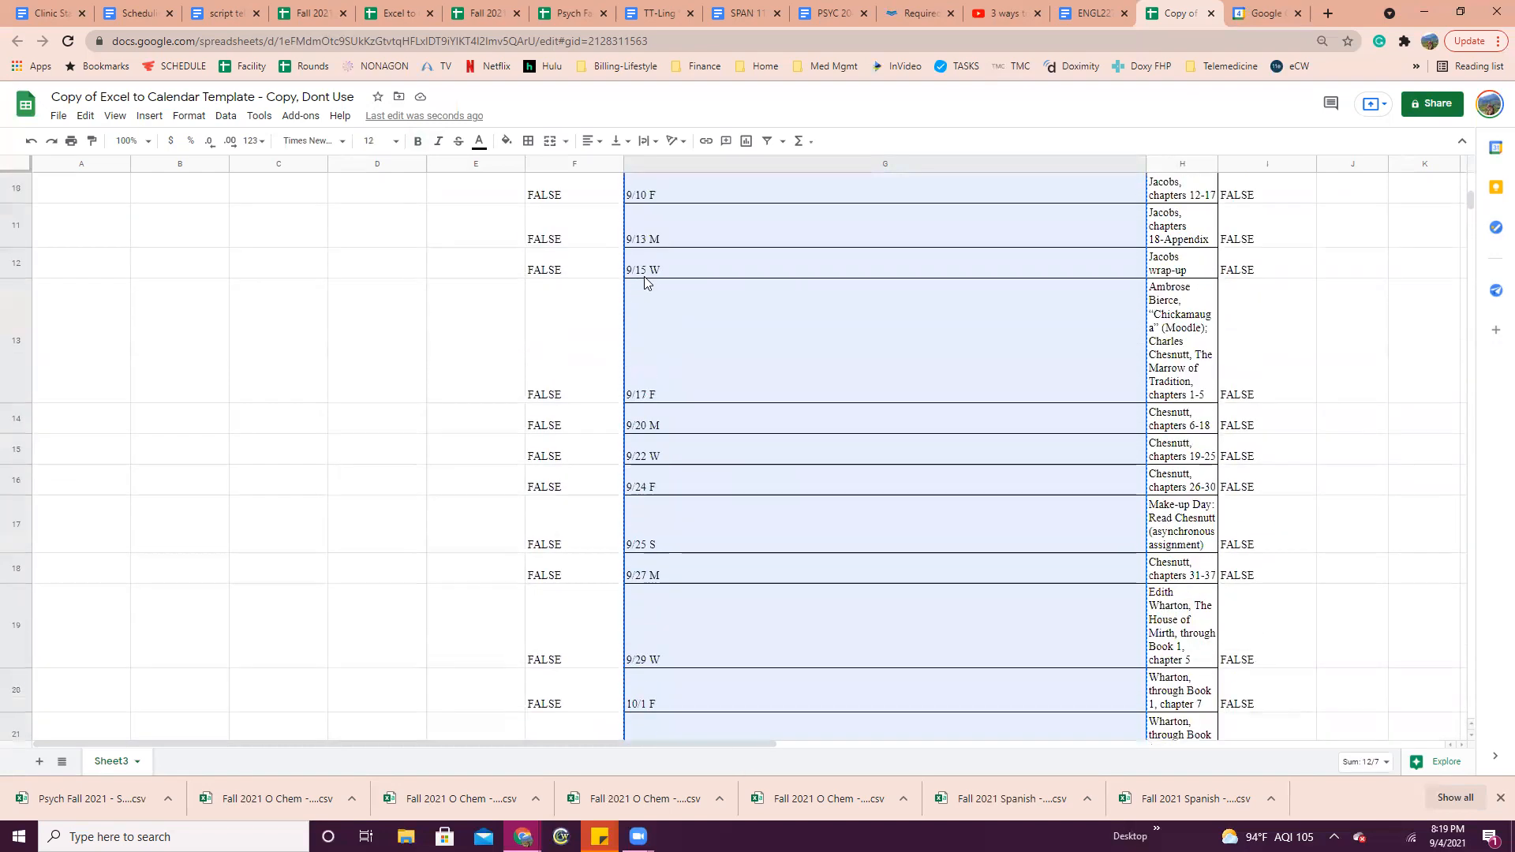
scroll(645, 283, "up", 5)
right_click(192, 216)
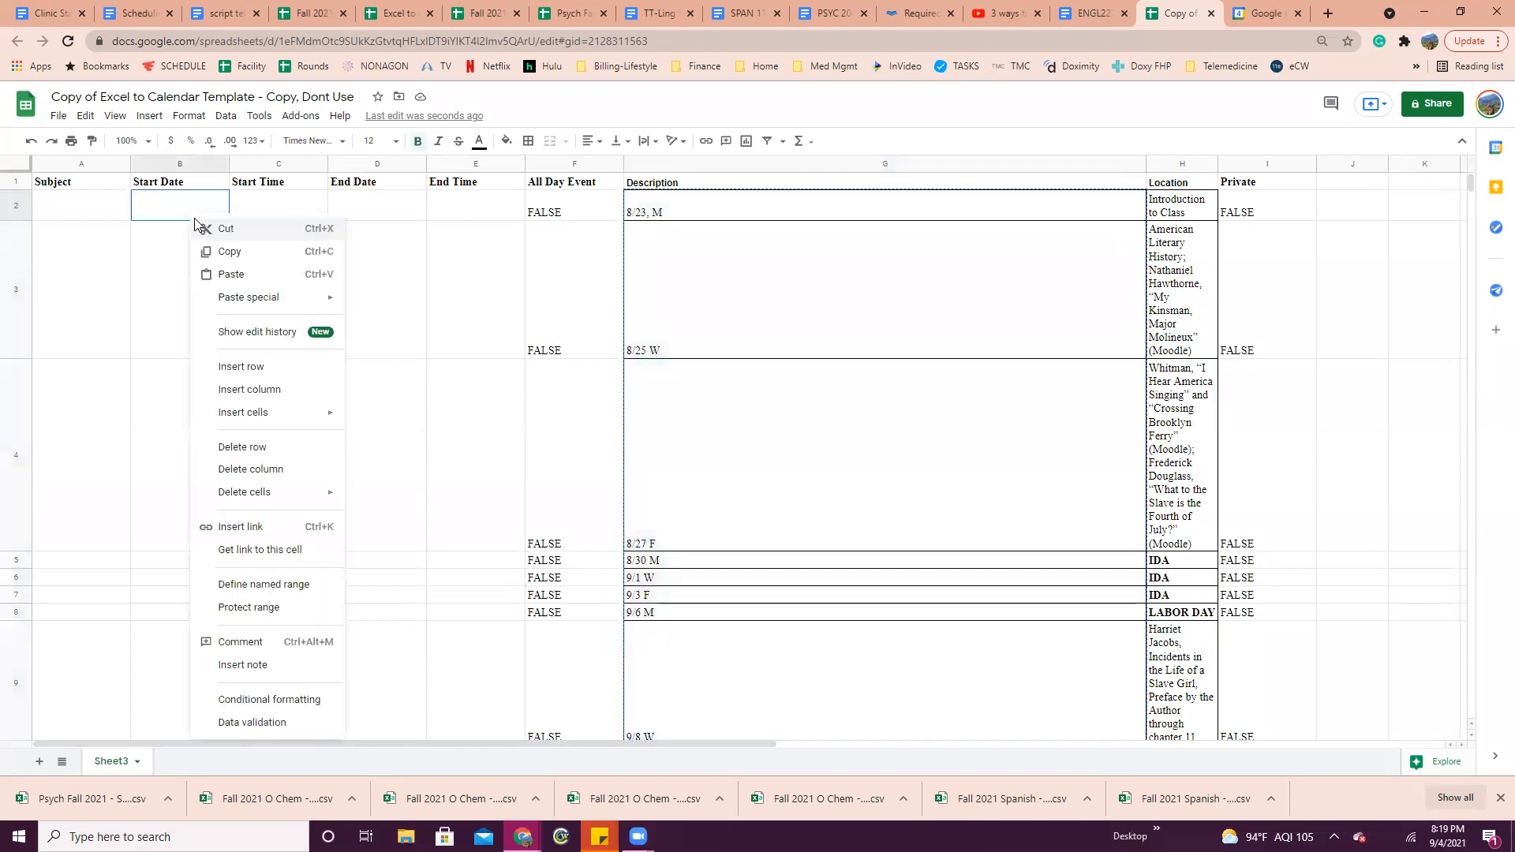
left_click(233, 275)
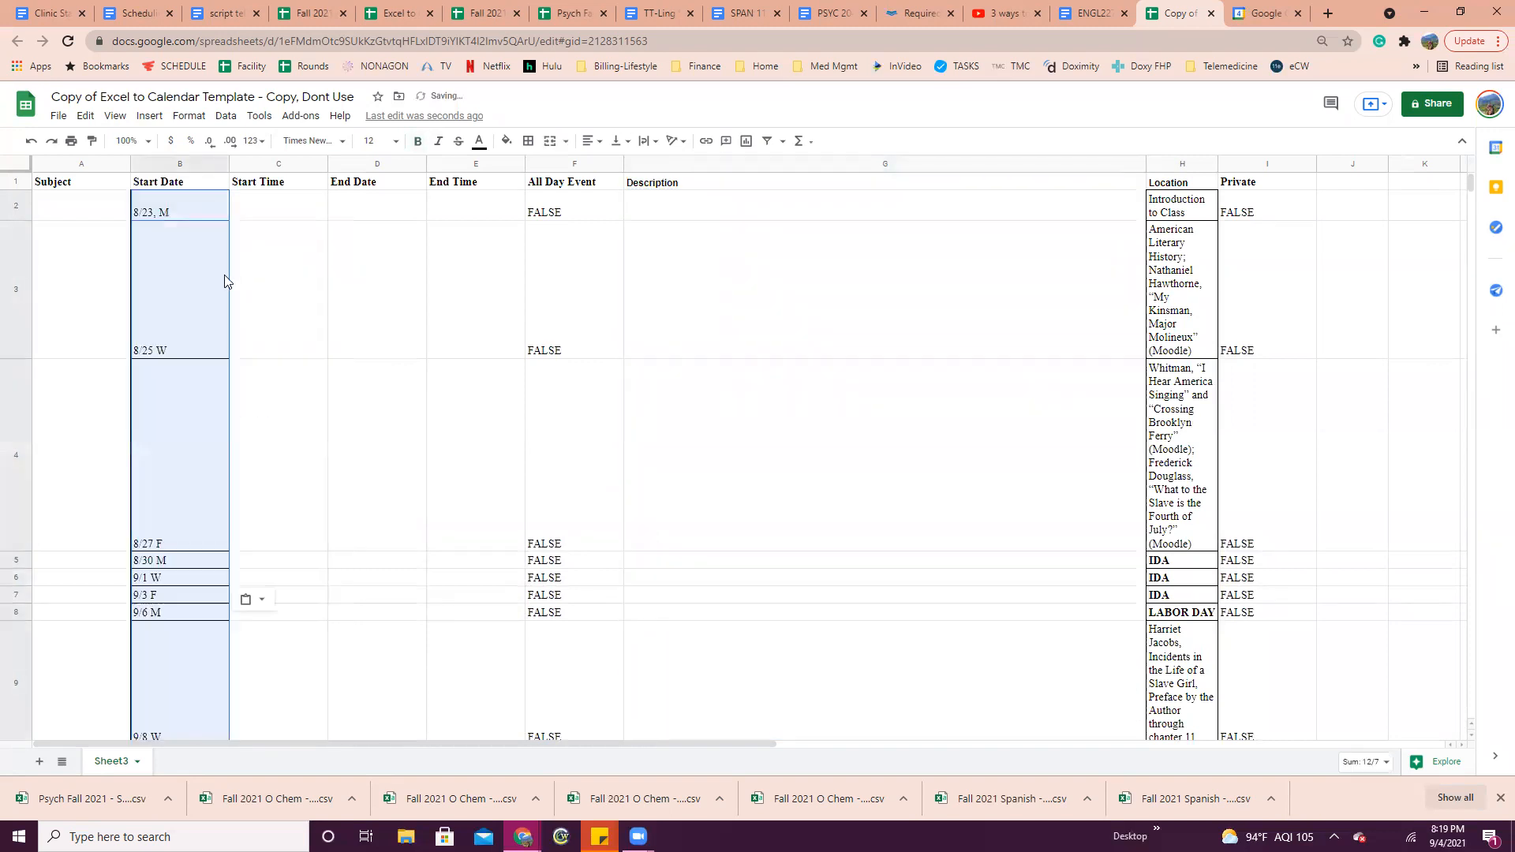
left_click(405, 284)
left_click(188, 213)
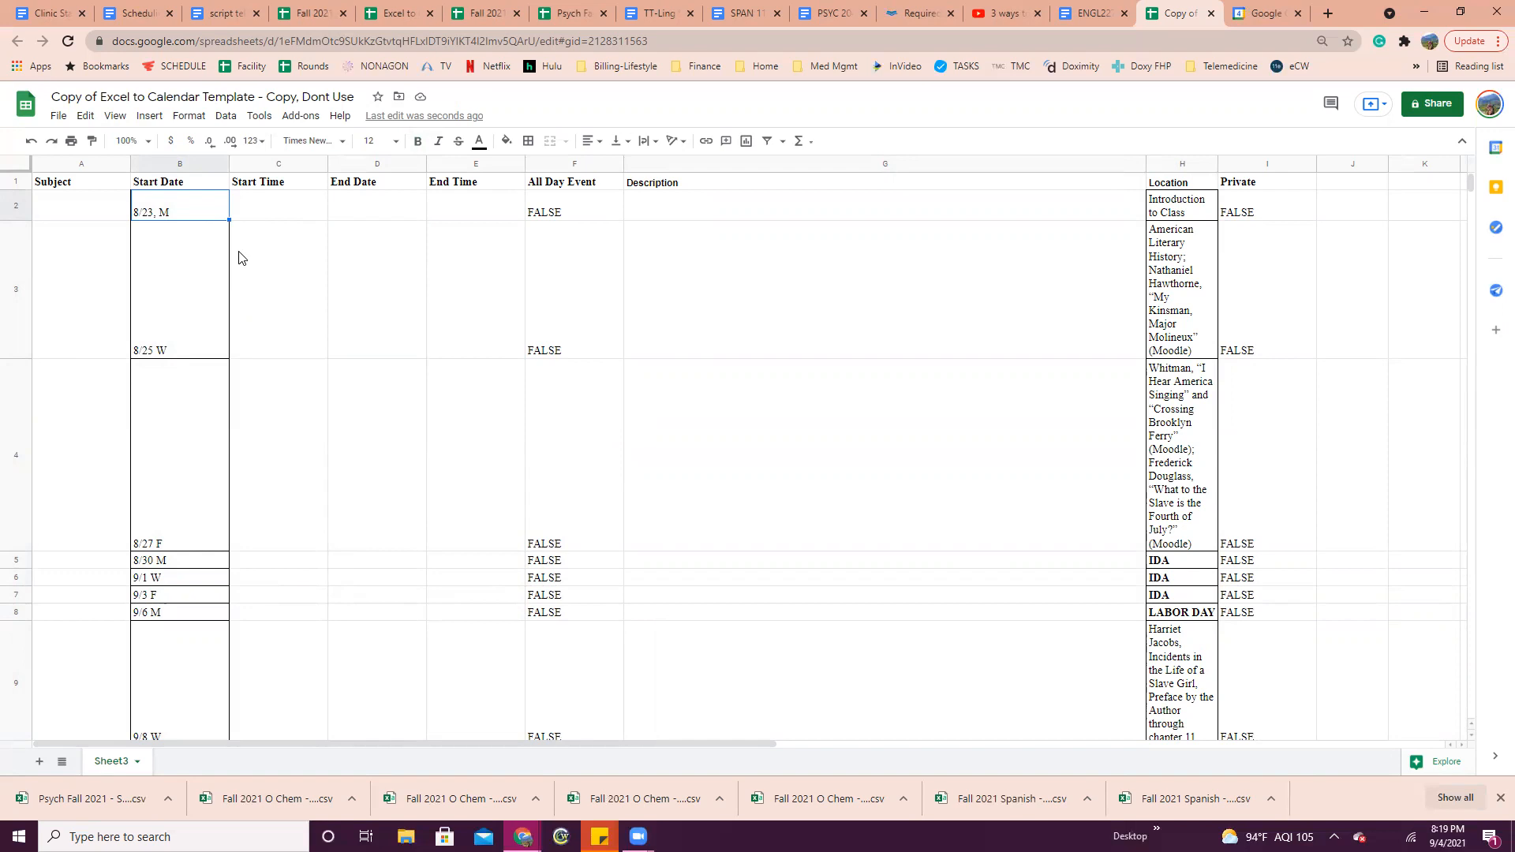
Apply the Date number format to the entire Start Date column
left_click(199, 163)
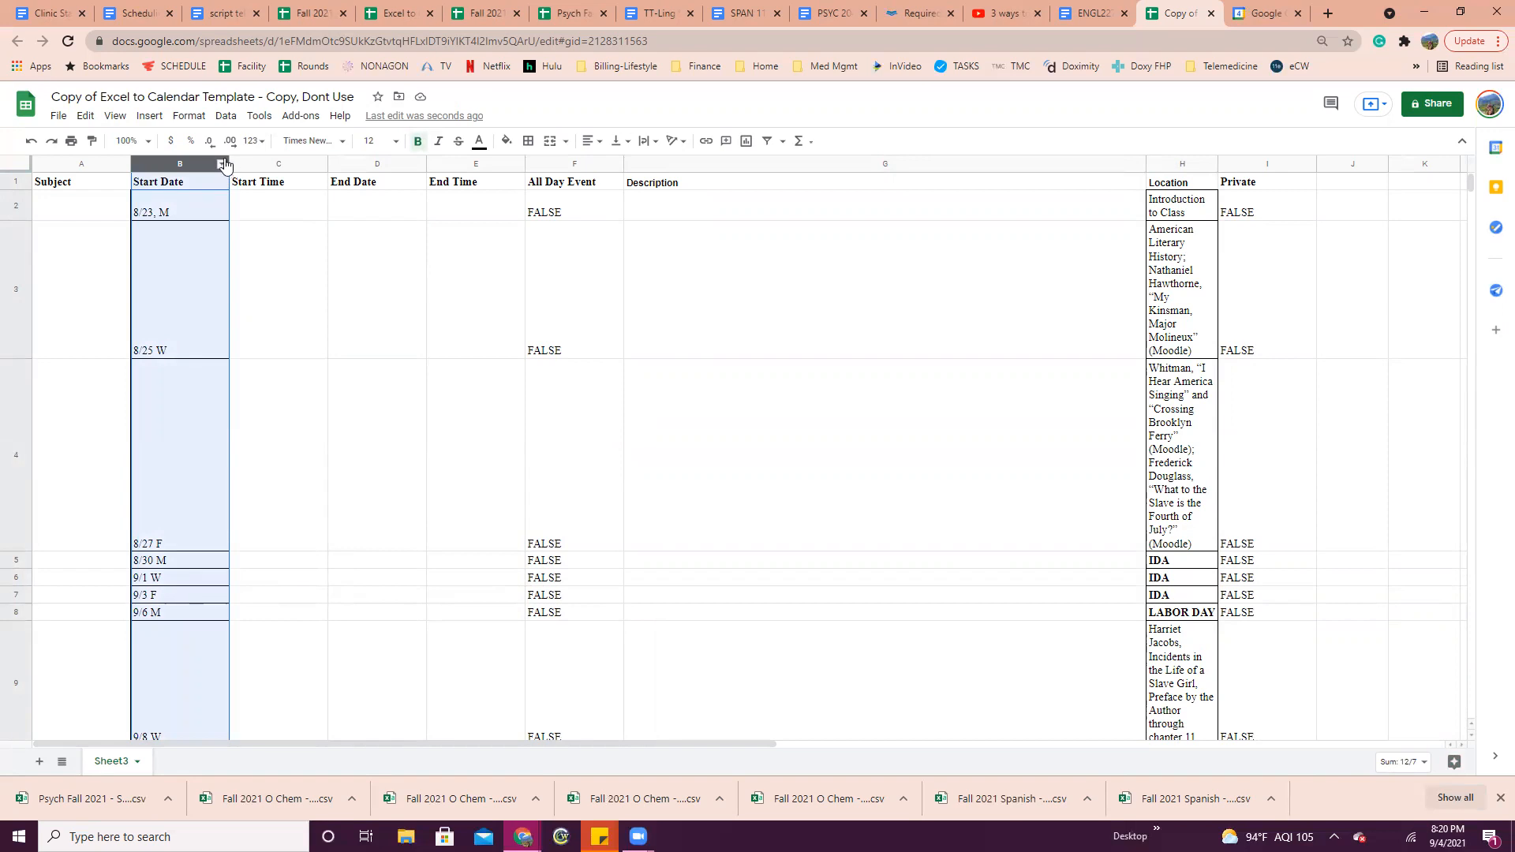
left_click(225, 119)
mouse_move(190, 117)
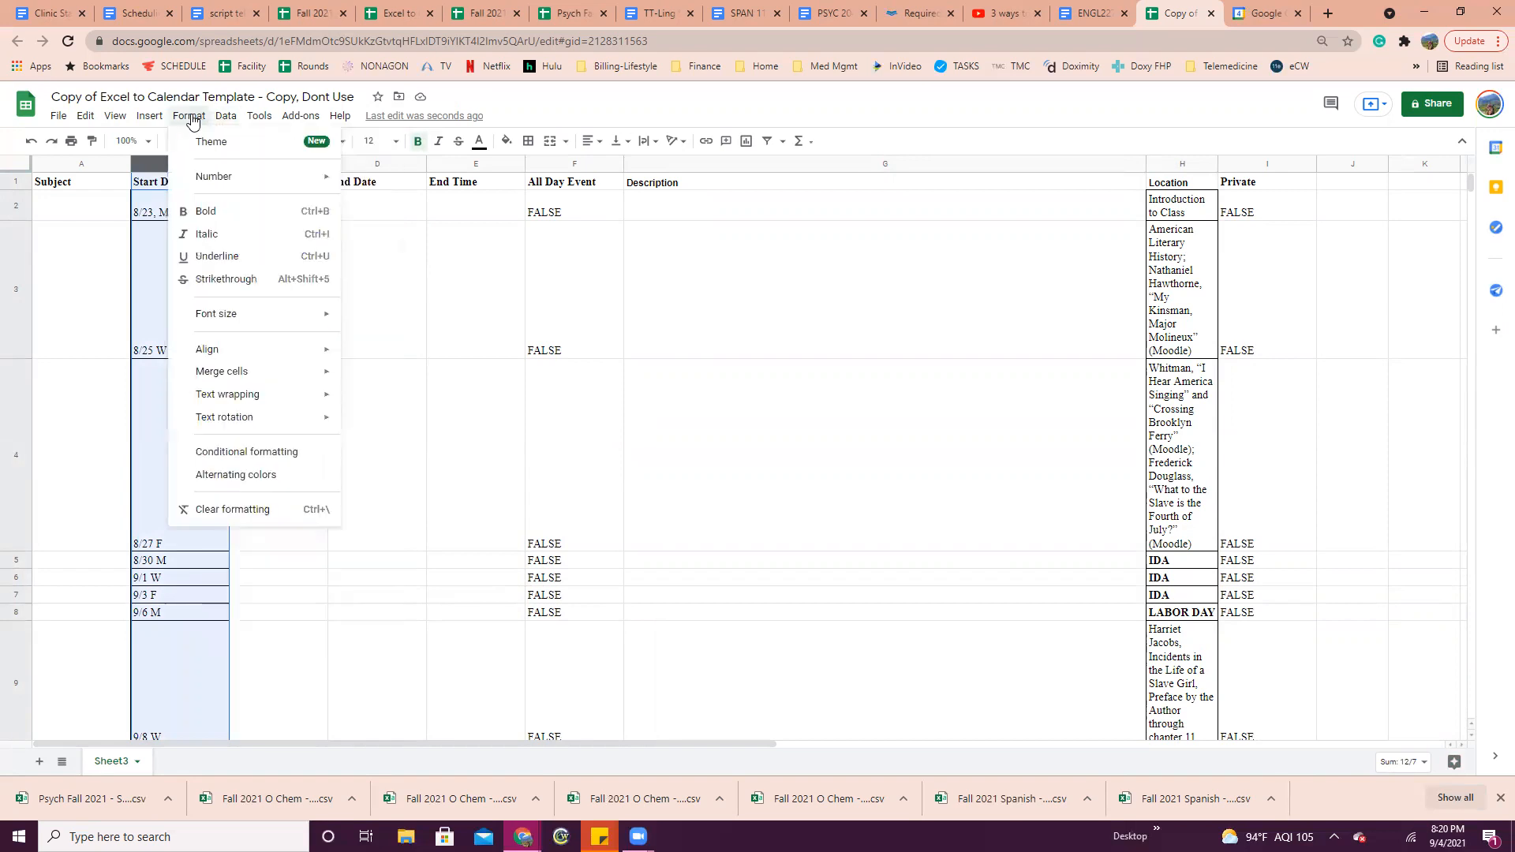
mouse_move(219, 181)
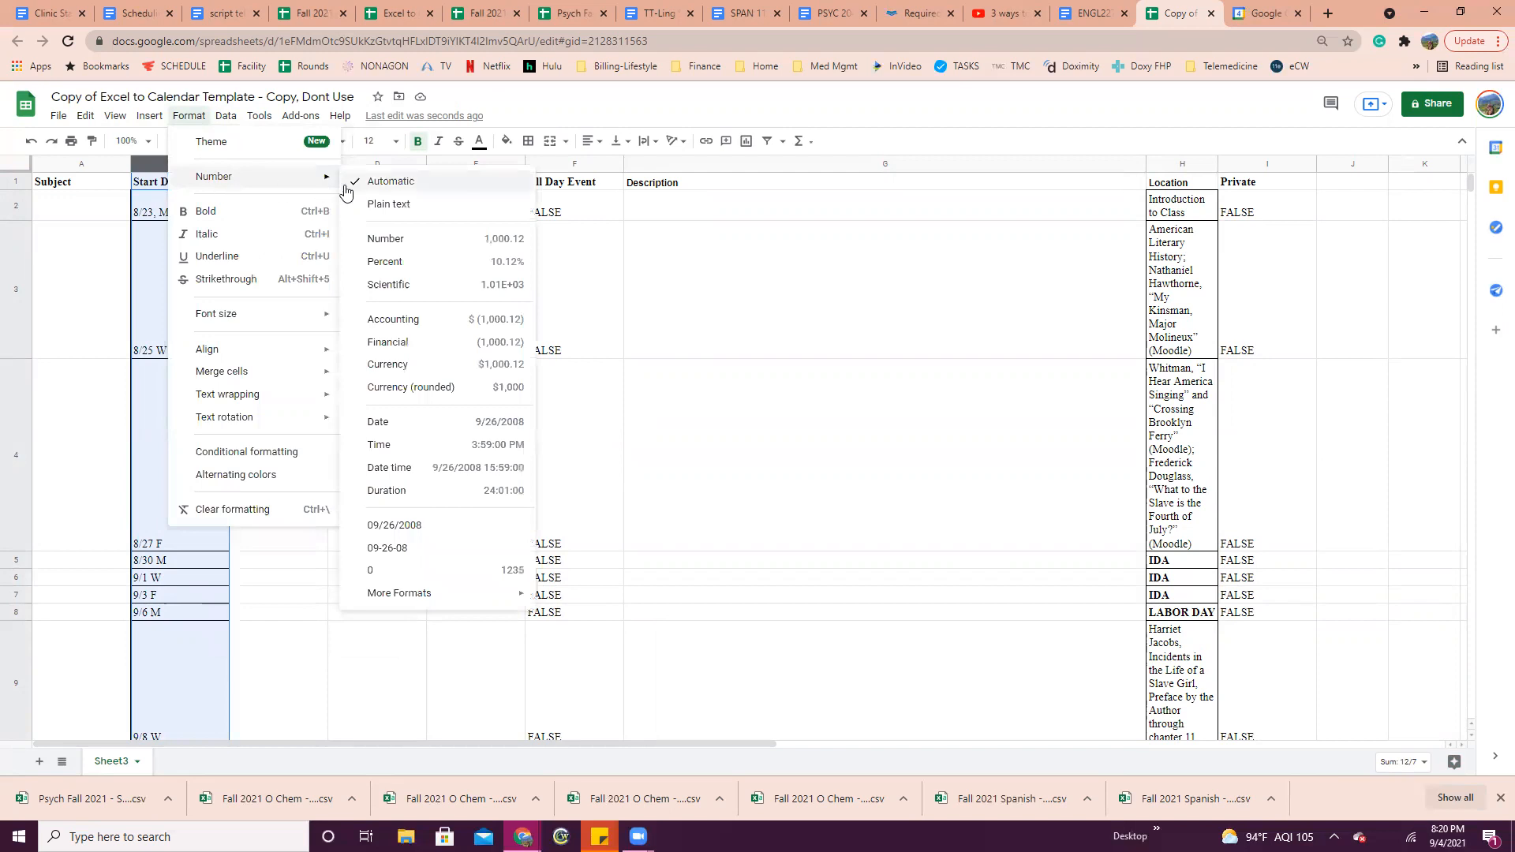
left_click(448, 421)
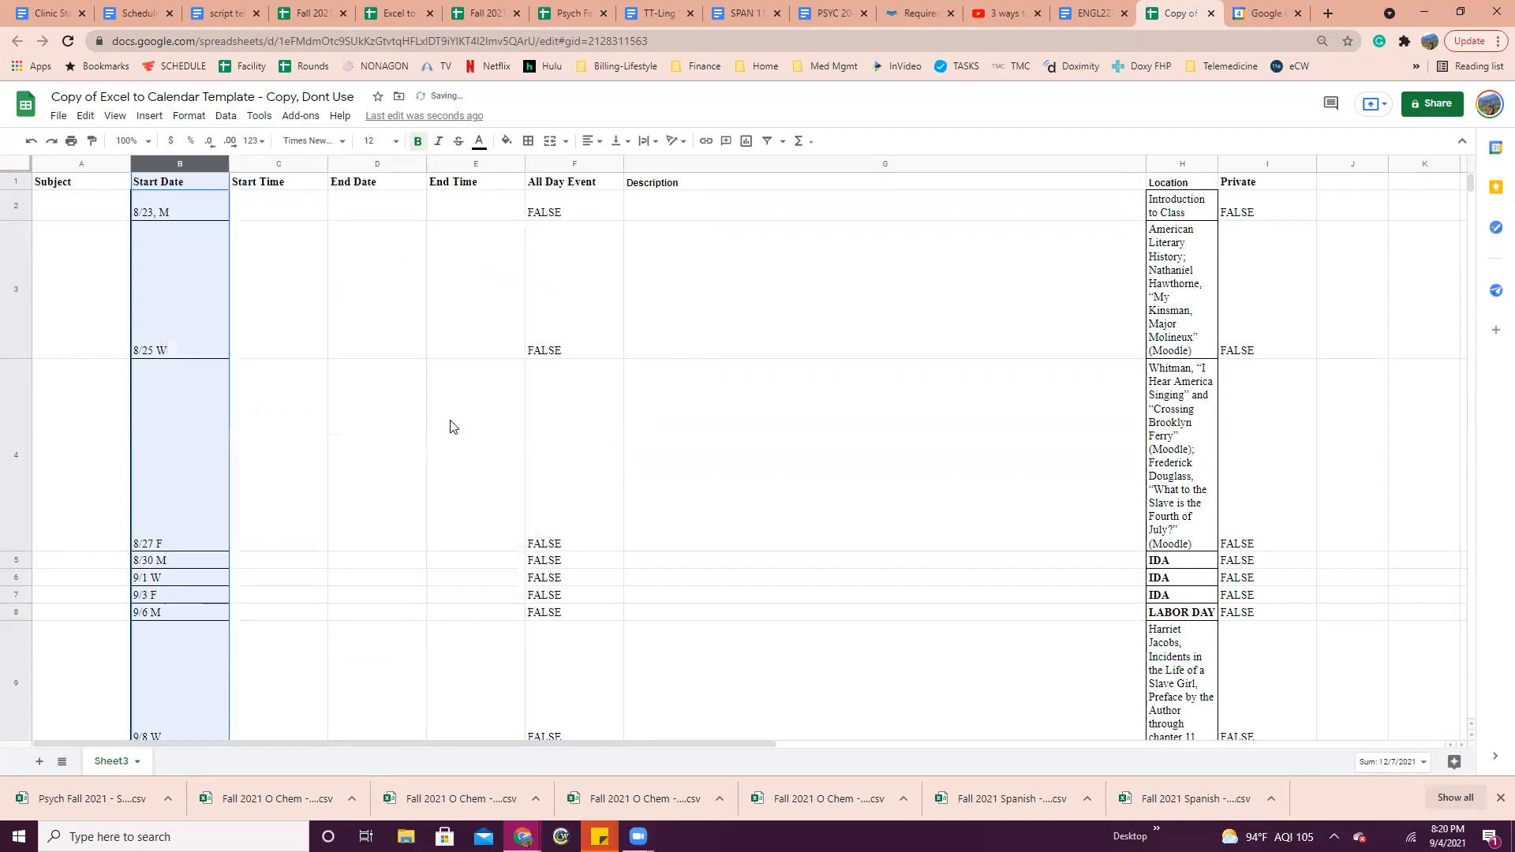
left_click(202, 353)
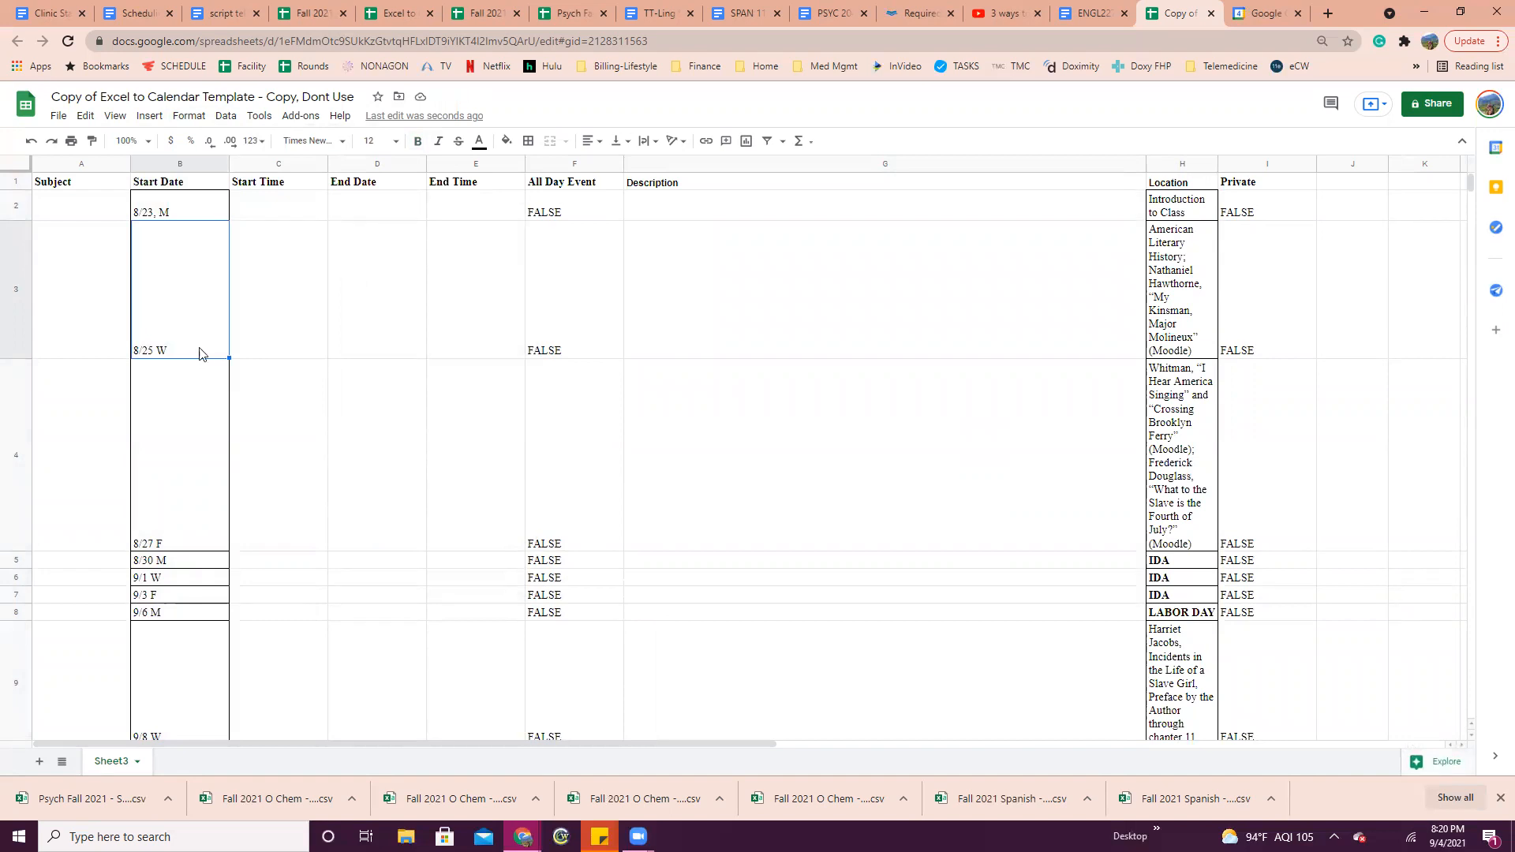
Split the Start Date column's text into columns with Space as the separator, separating dates from weekday letters
left_click(169, 161)
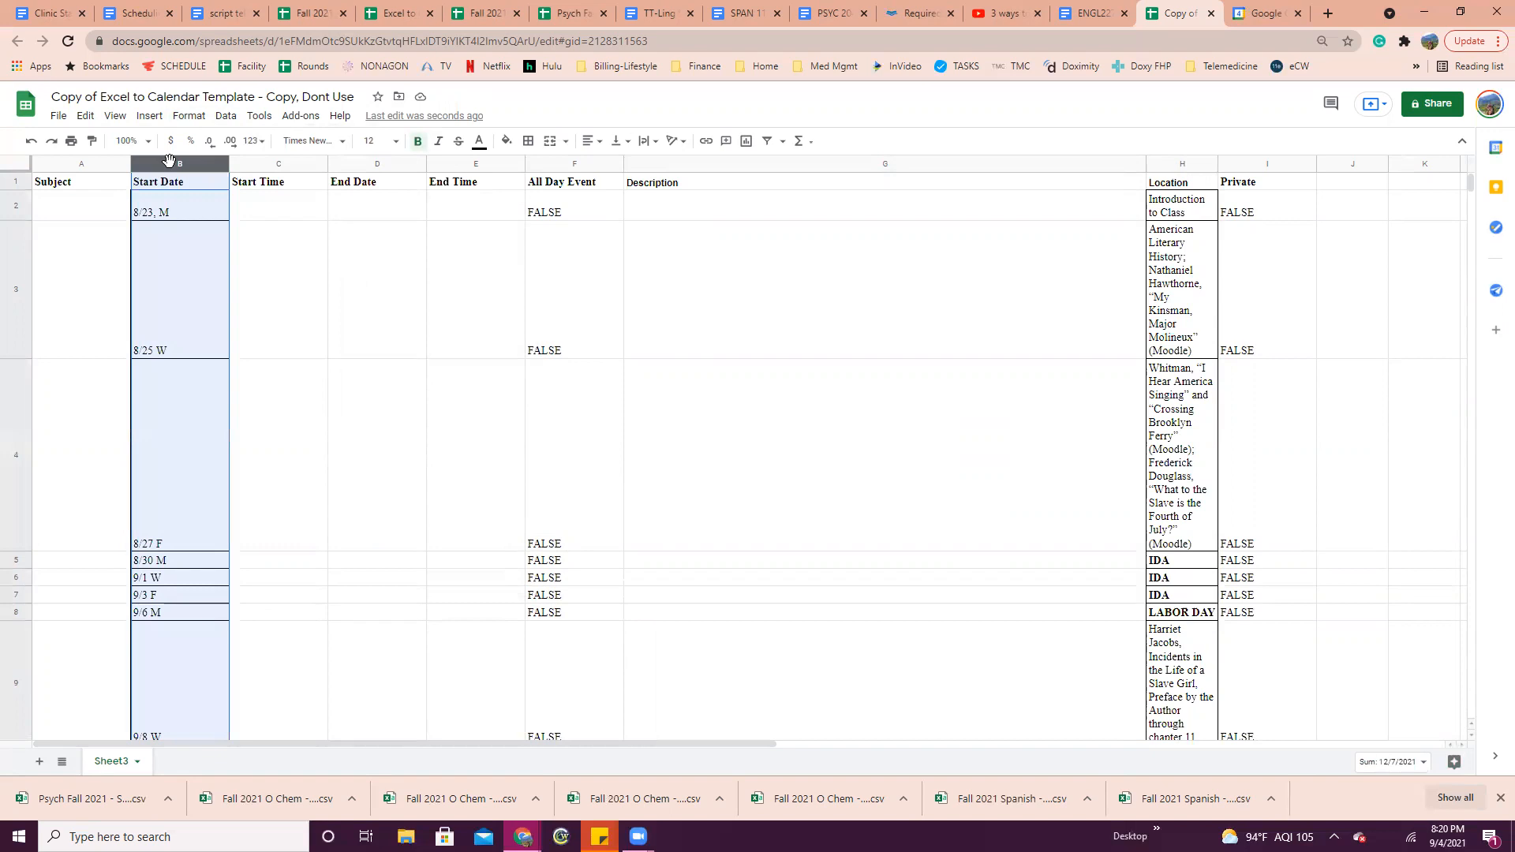
left_click(226, 116)
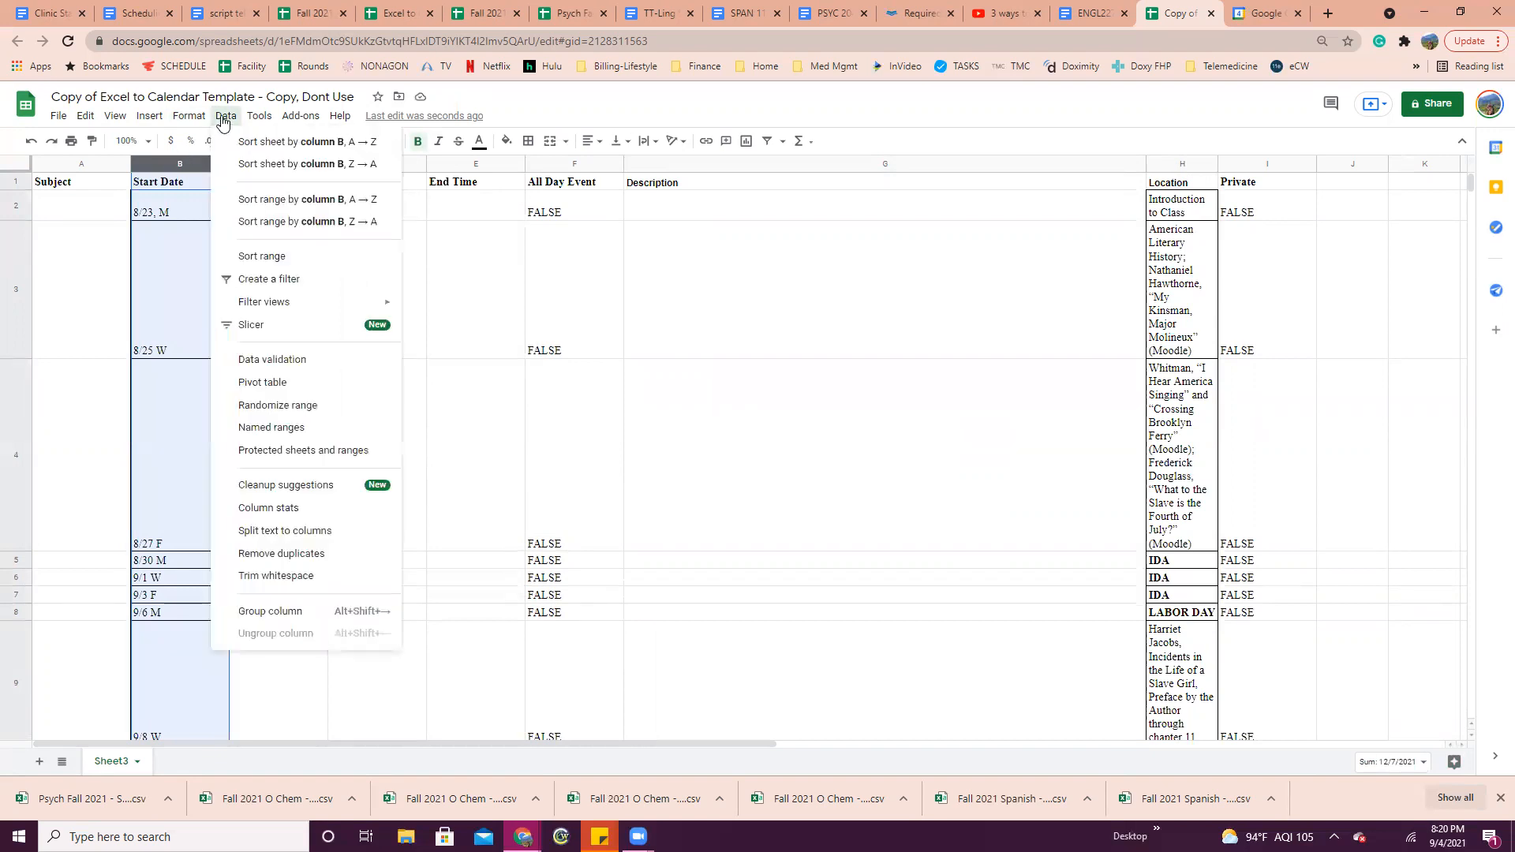
mouse_move(200, 122)
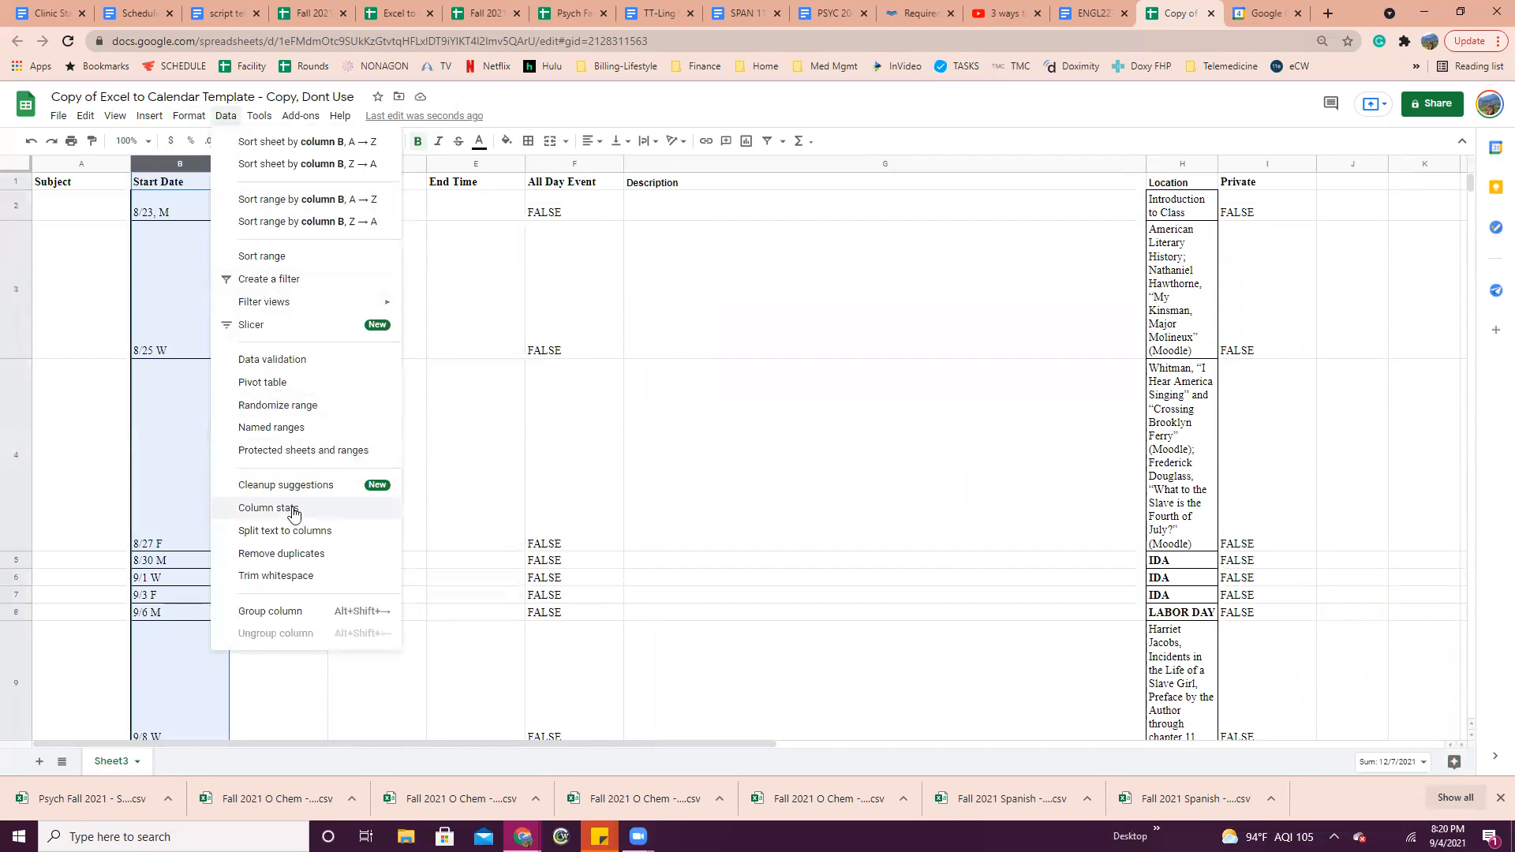
left_click(293, 532)
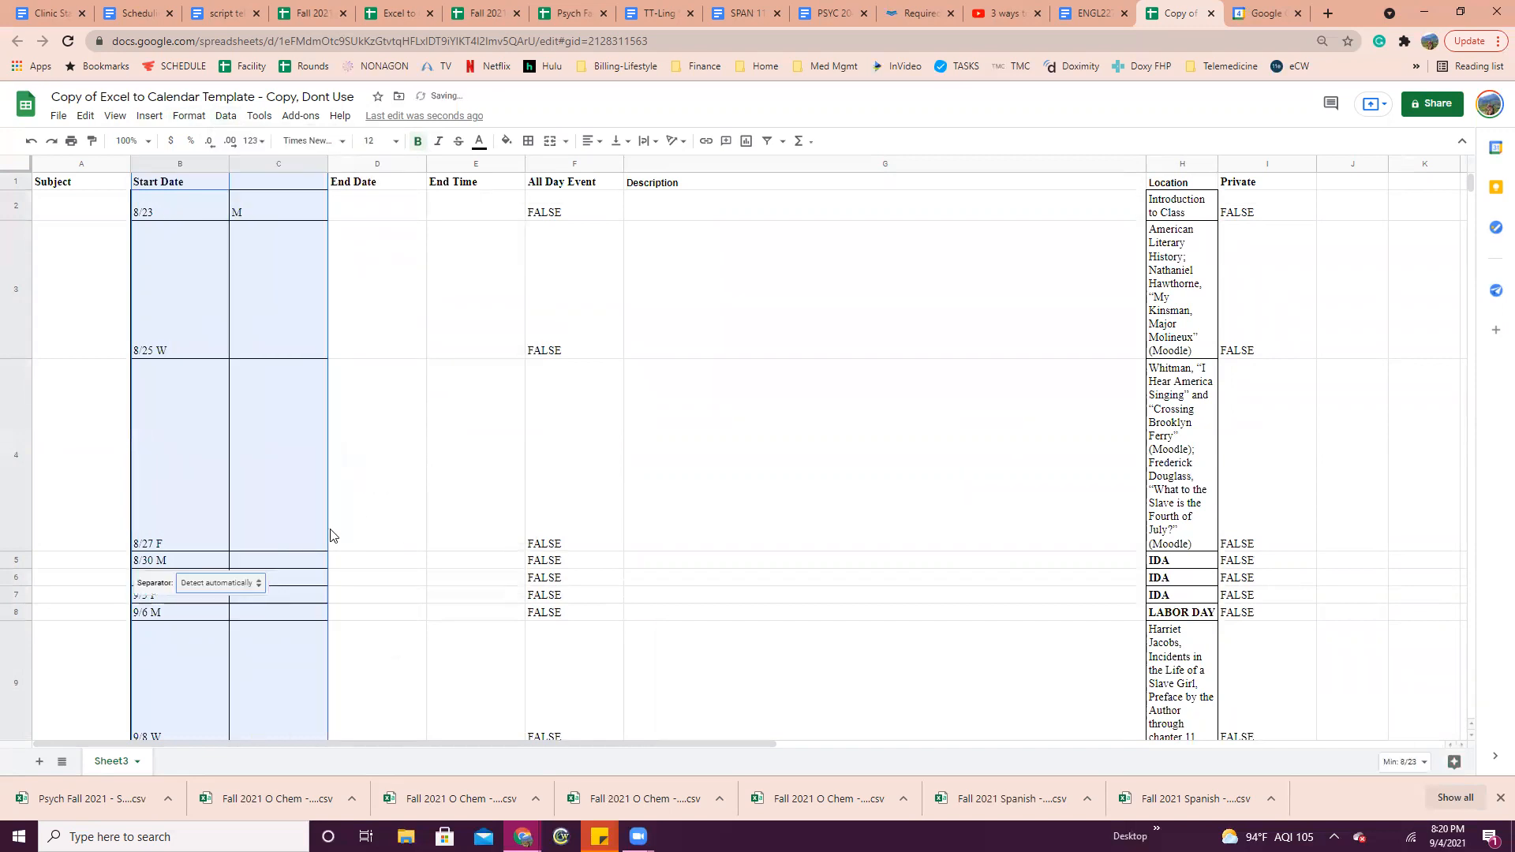
scroll(292, 515, "down", 5)
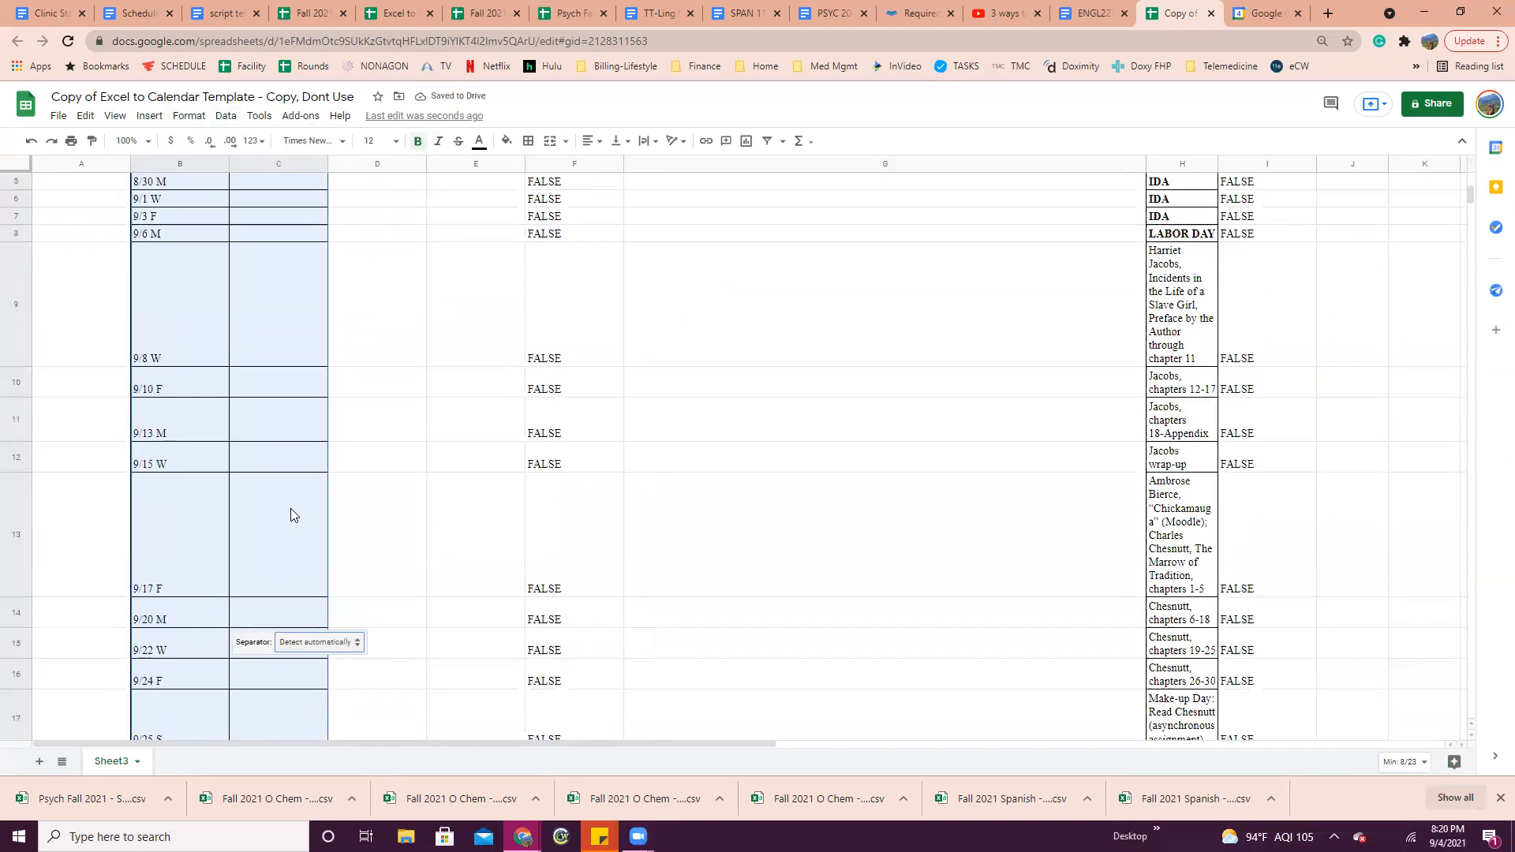
left_click(317, 642)
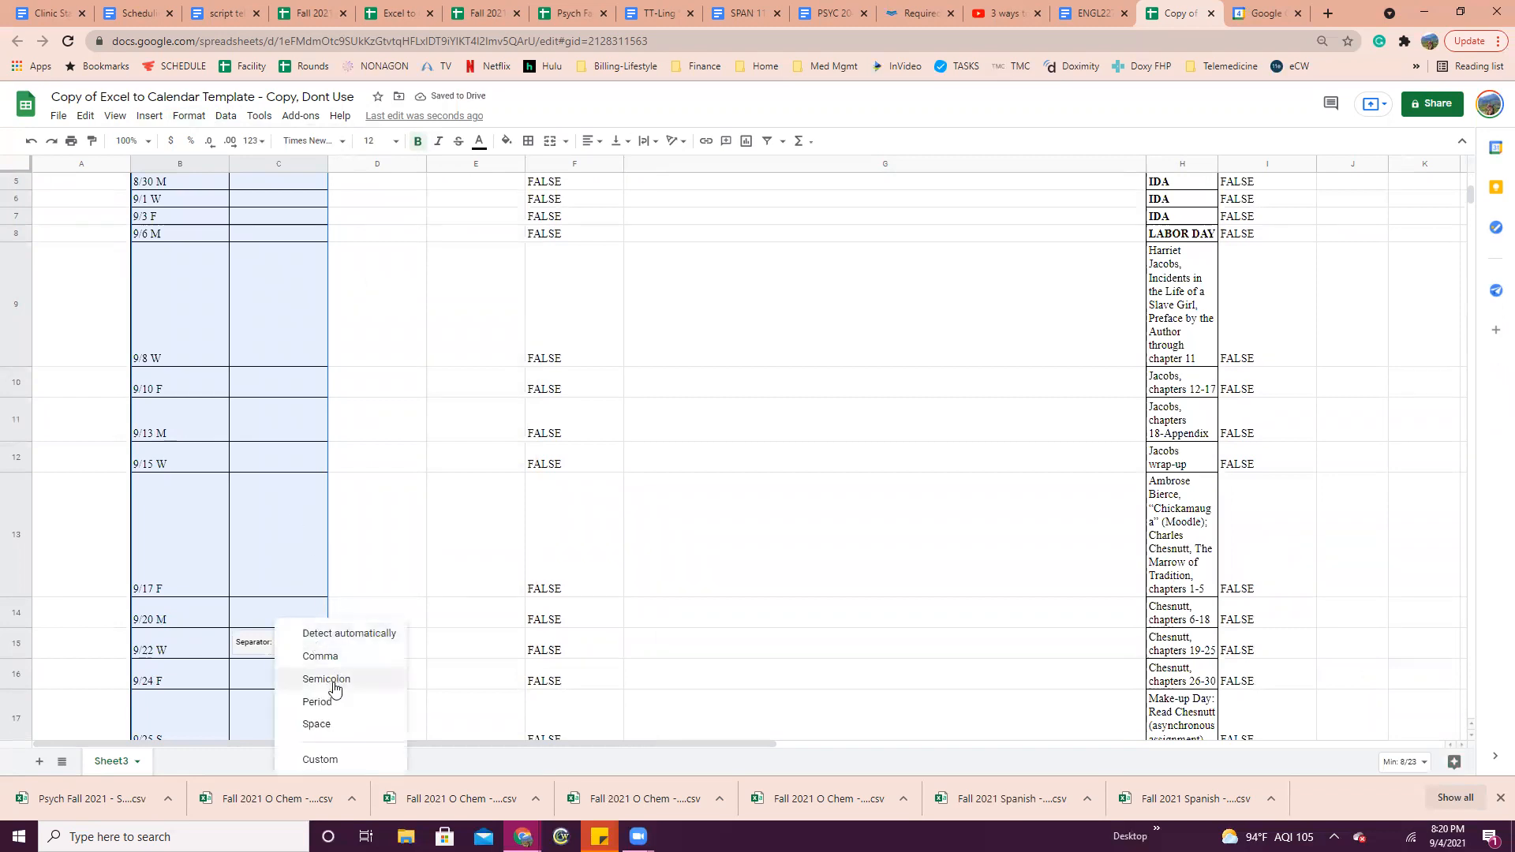
left_click(330, 724)
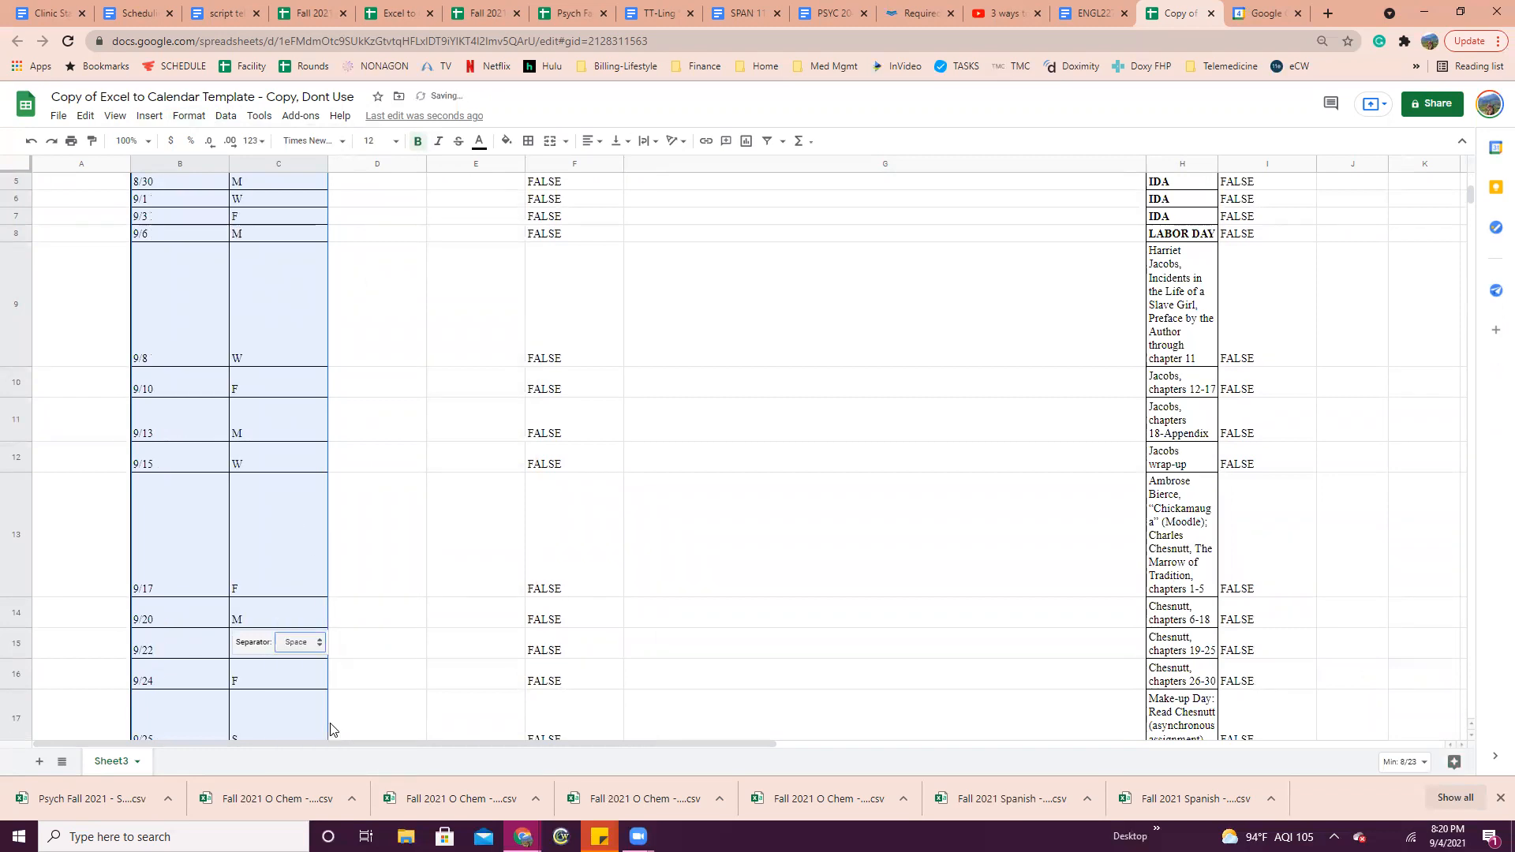
Clear the weekday letters split into cells C2:C50, leaving the dates in column B
left_click(369, 570)
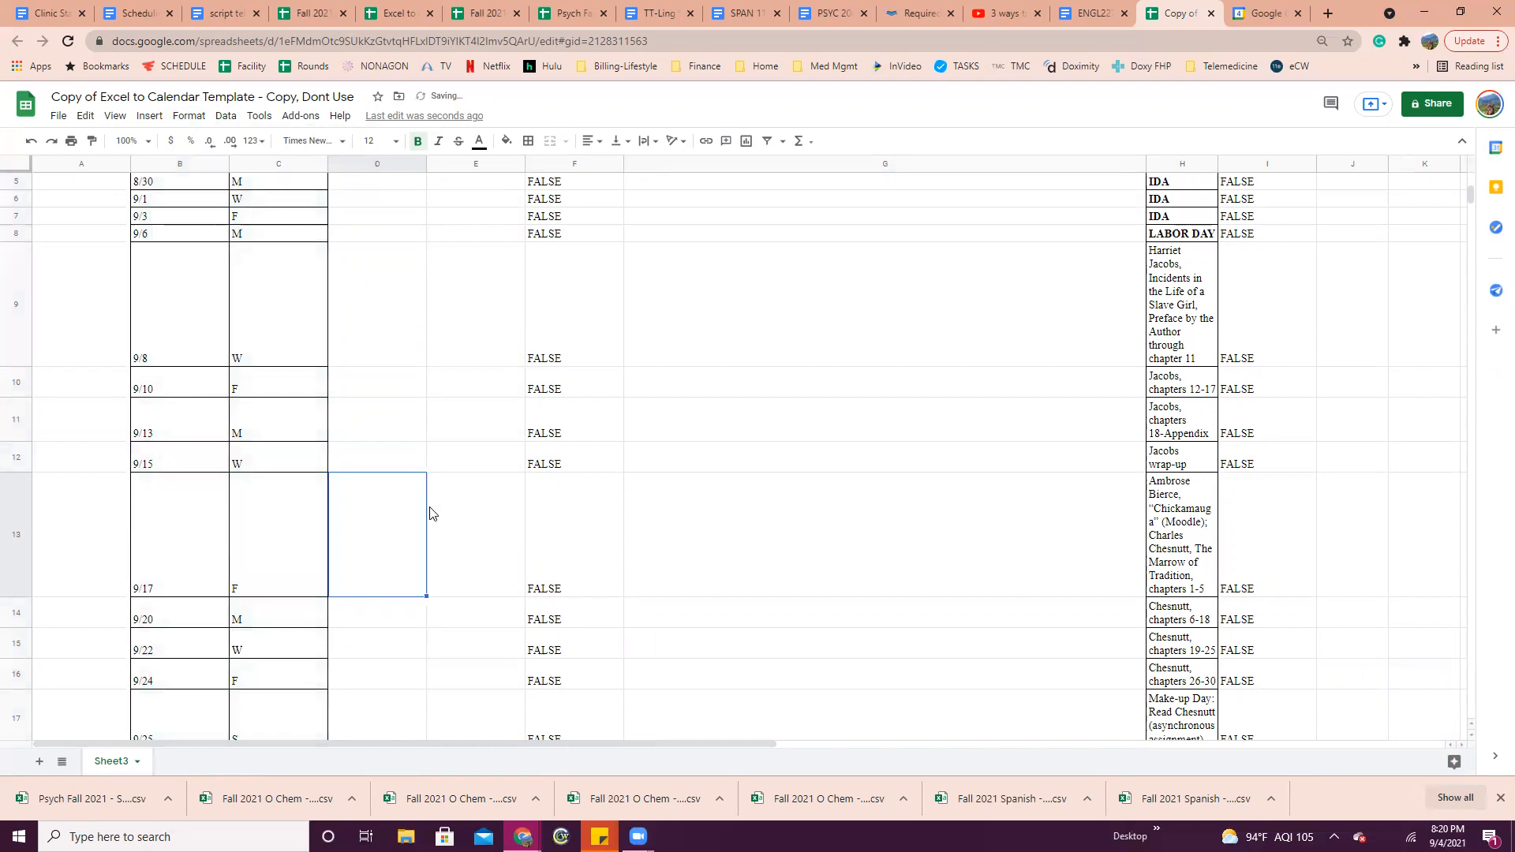
scroll(433, 505, "up", 5)
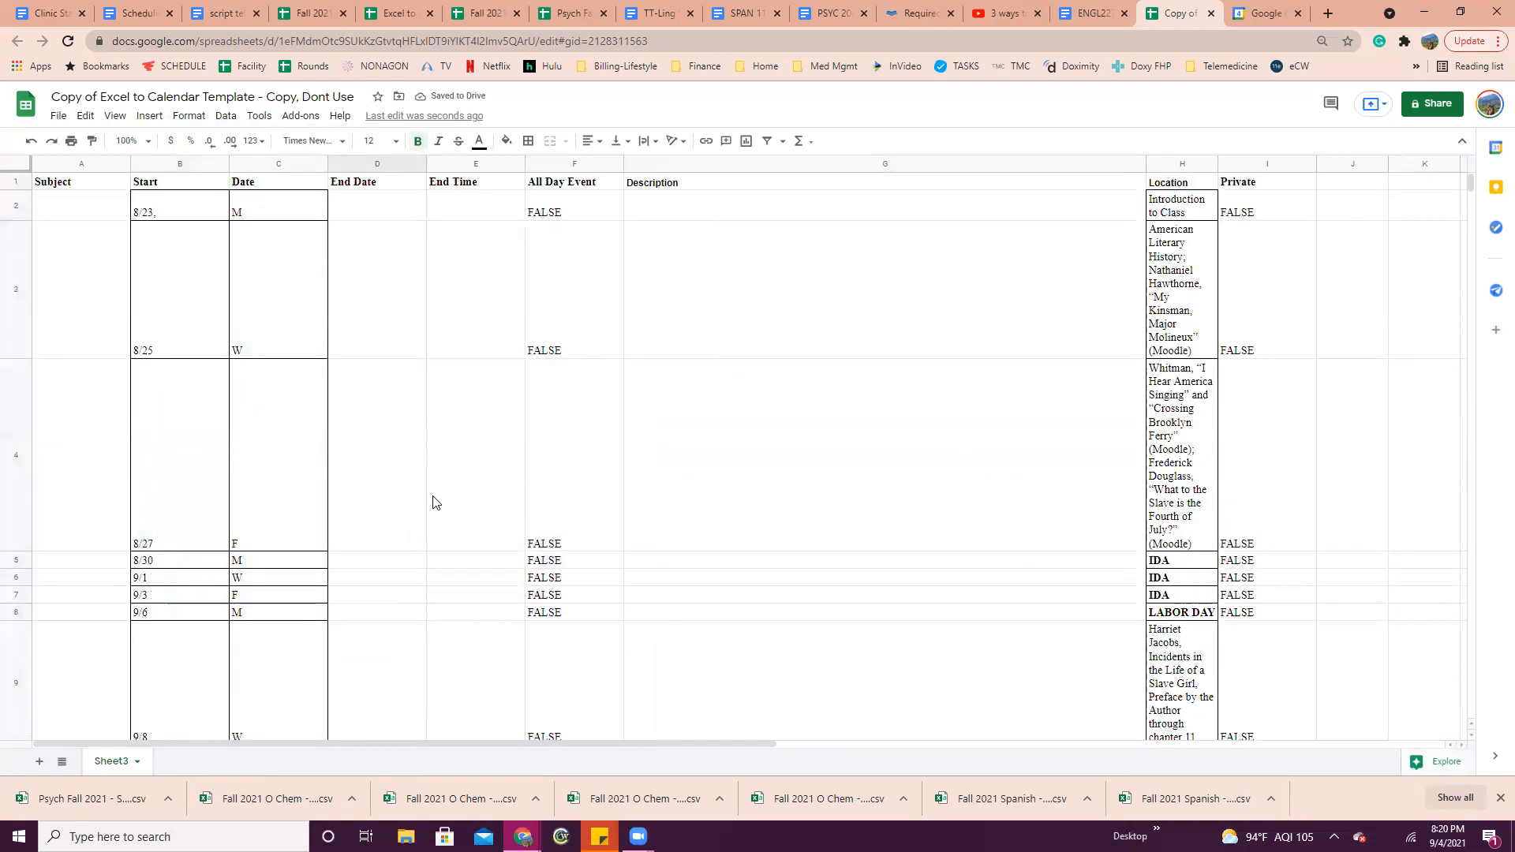
left_click(323, 373)
left_click(281, 214)
left_click_drag(290, 245, 264, 393)
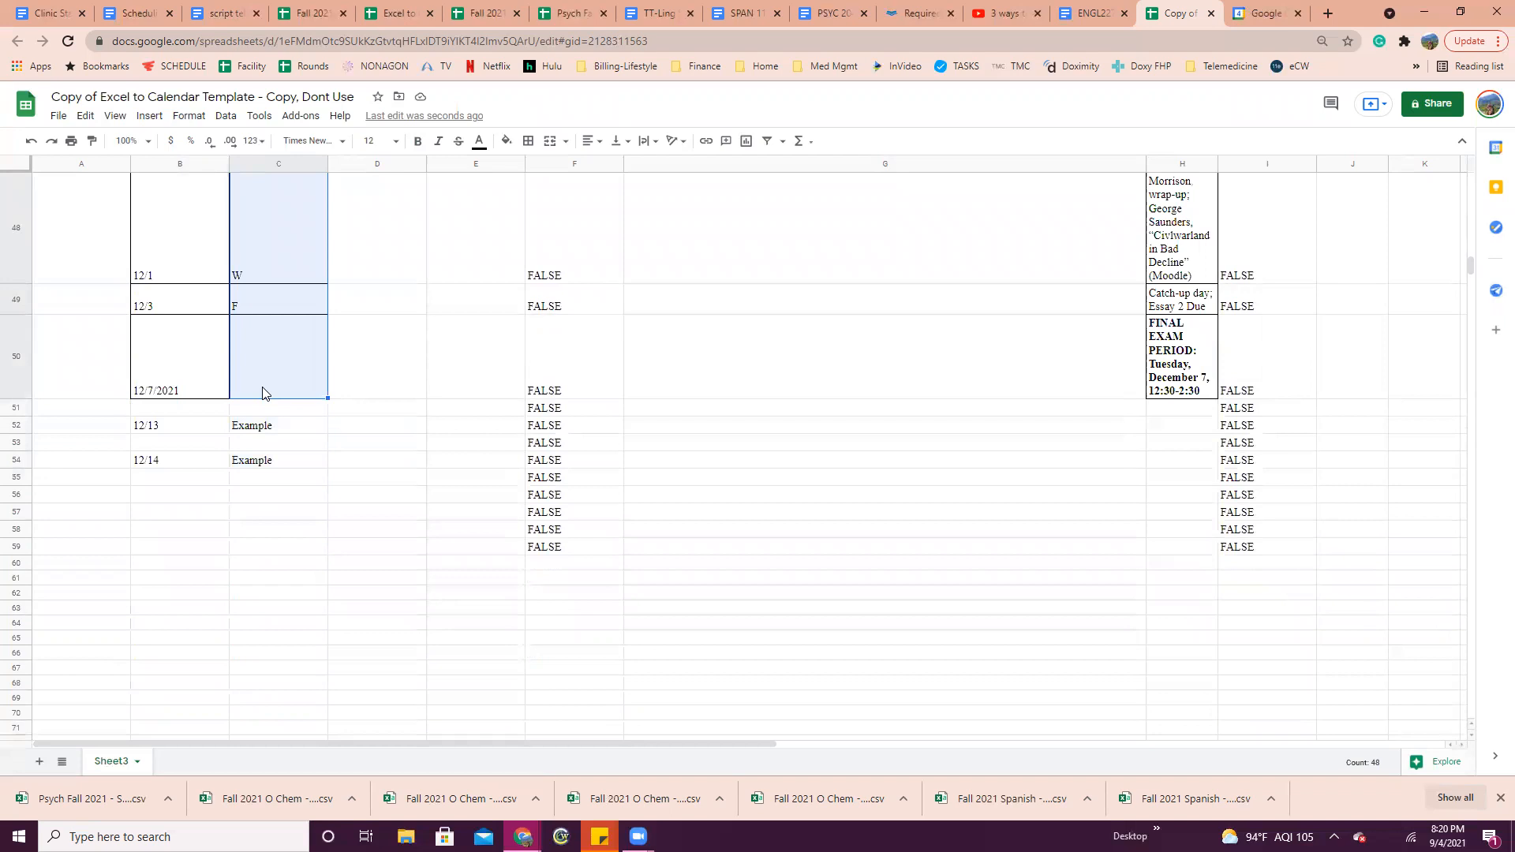
key("Delete")
left_click(414, 439)
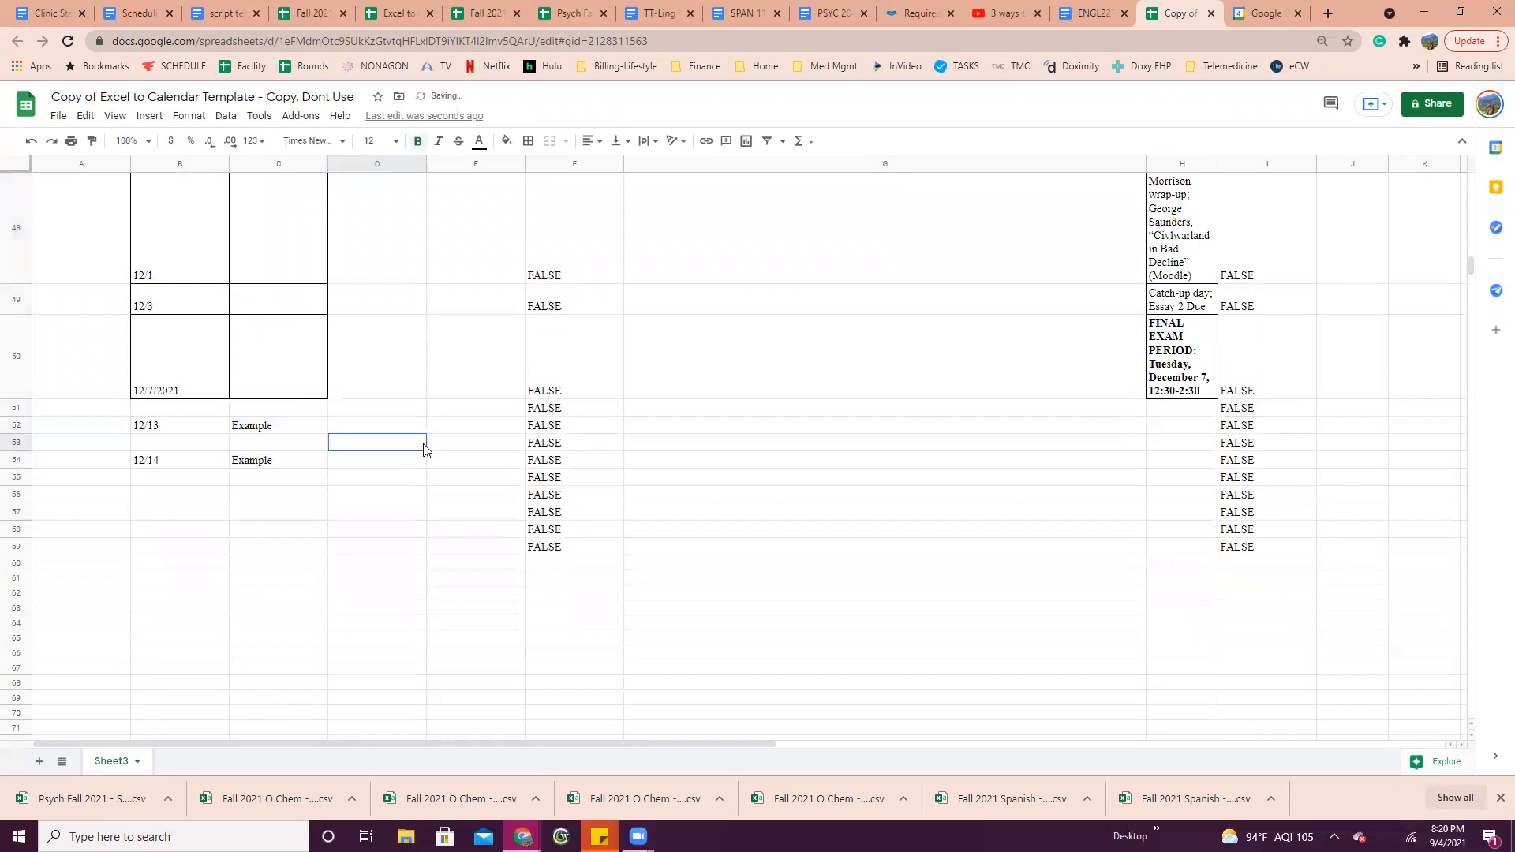
scroll(424, 438, "up", 5)
scroll(422, 434, "up", 15)
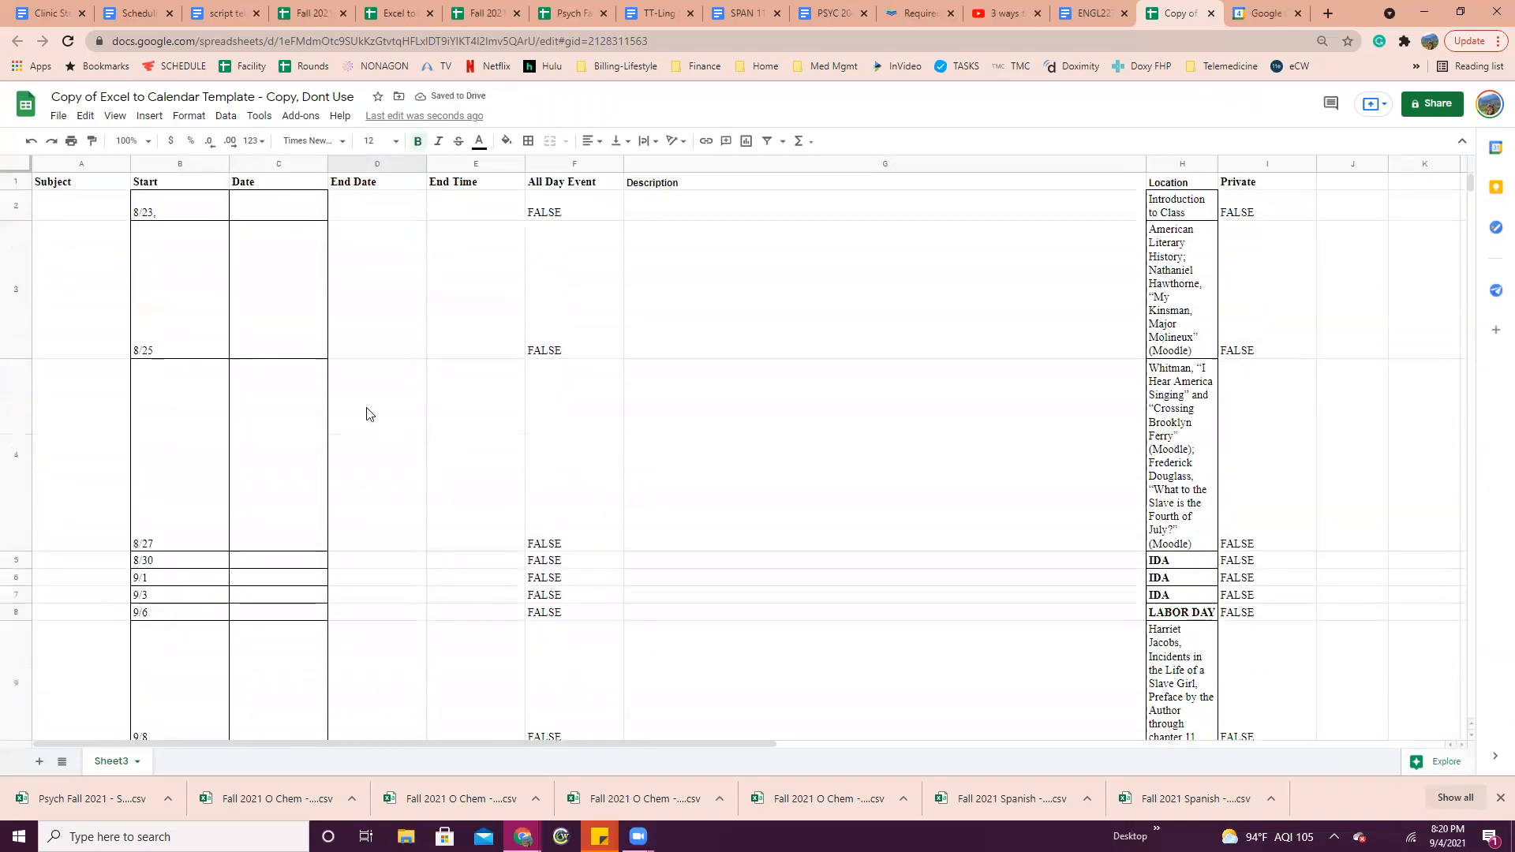
Remove the trailing comma from the first date in cell B2, leaving 8/23
double_click(165, 212)
key("BackSpace")
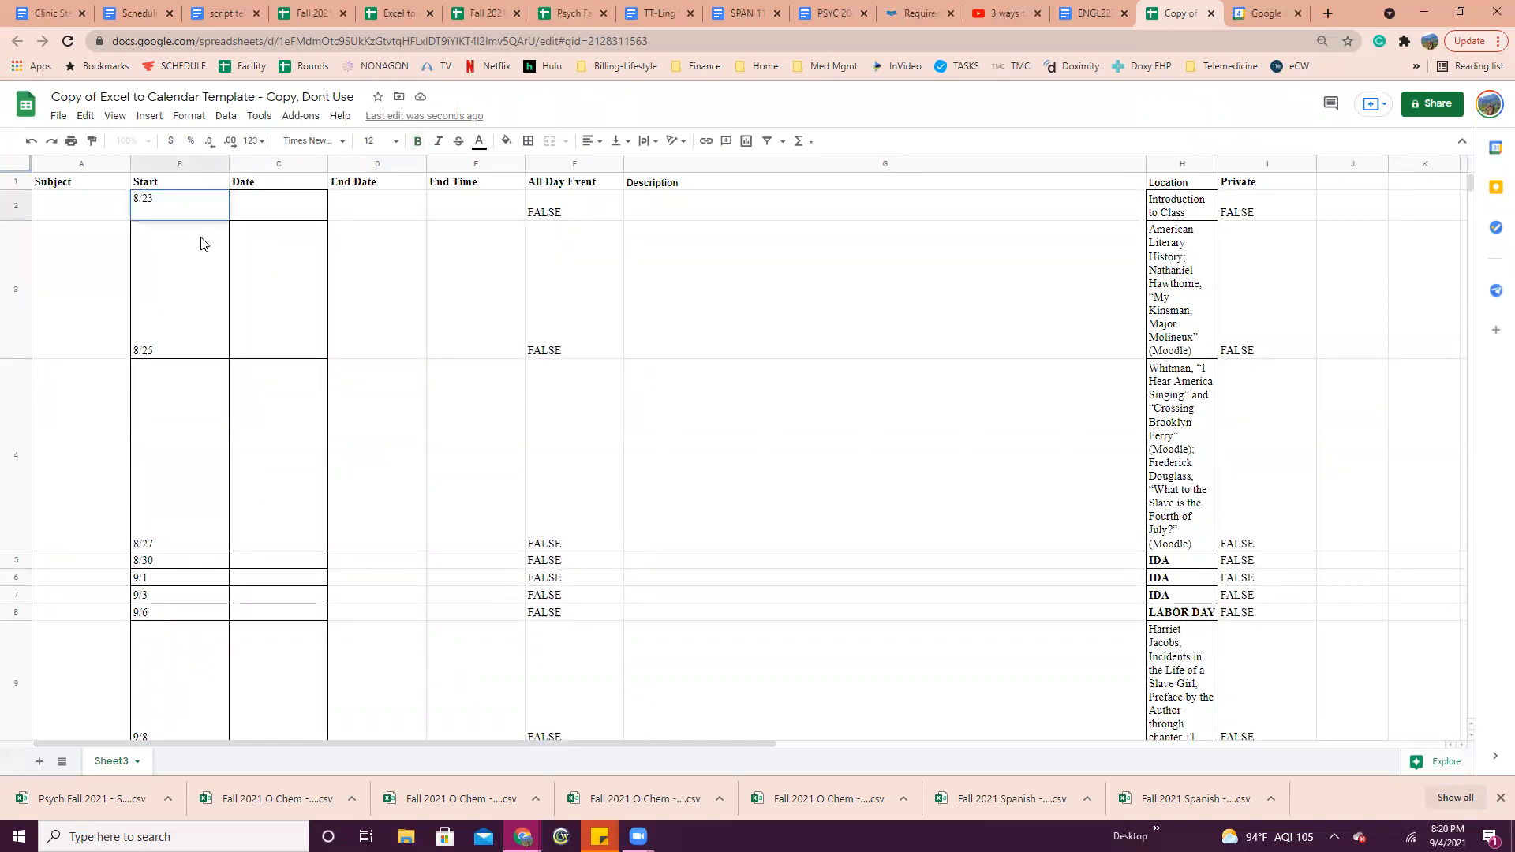
left_click(205, 244)
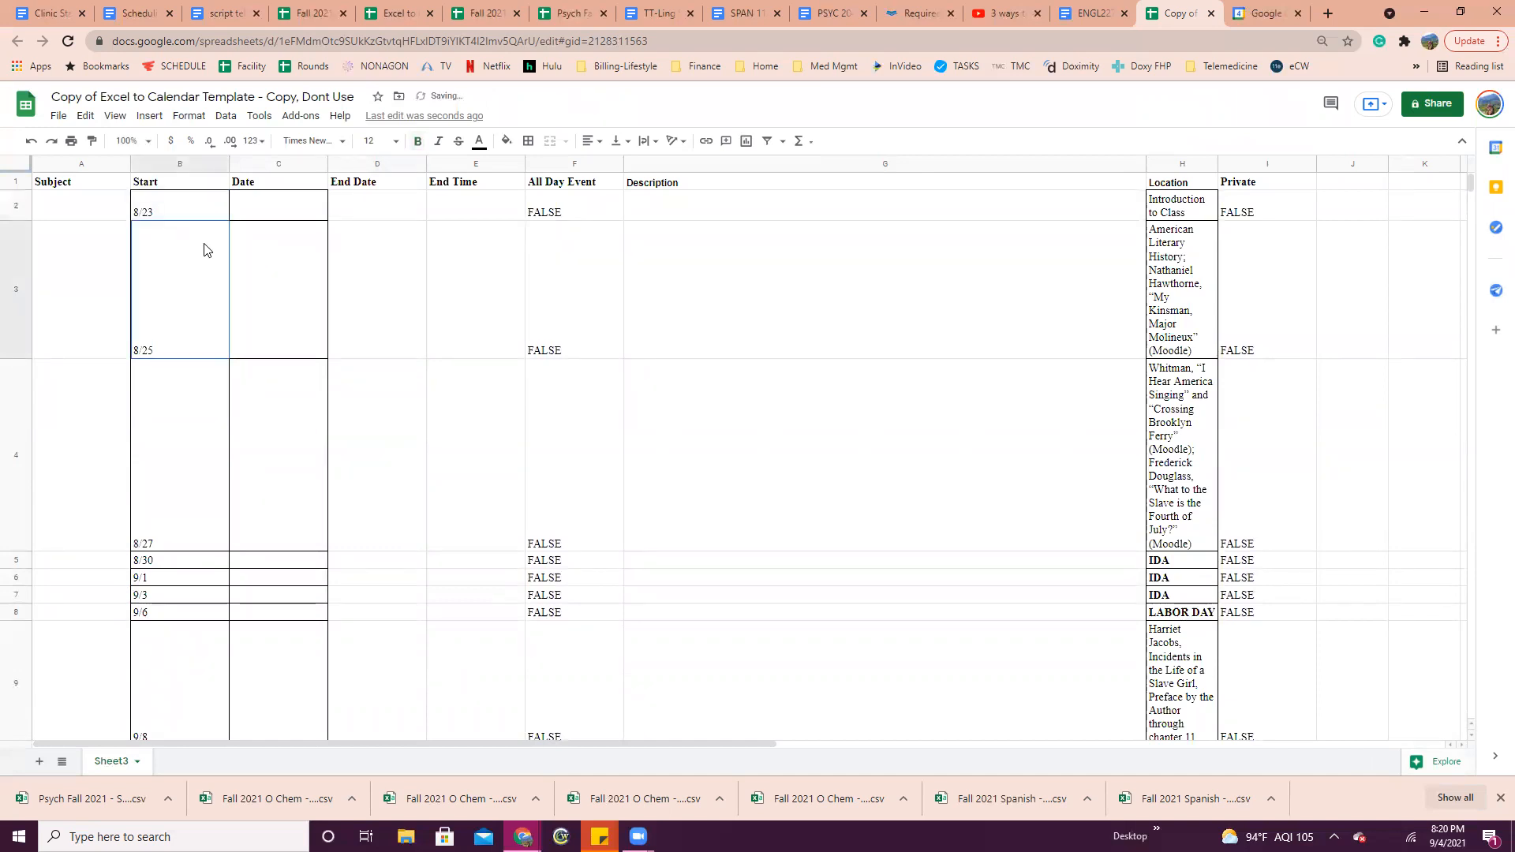
left_click(146, 217)
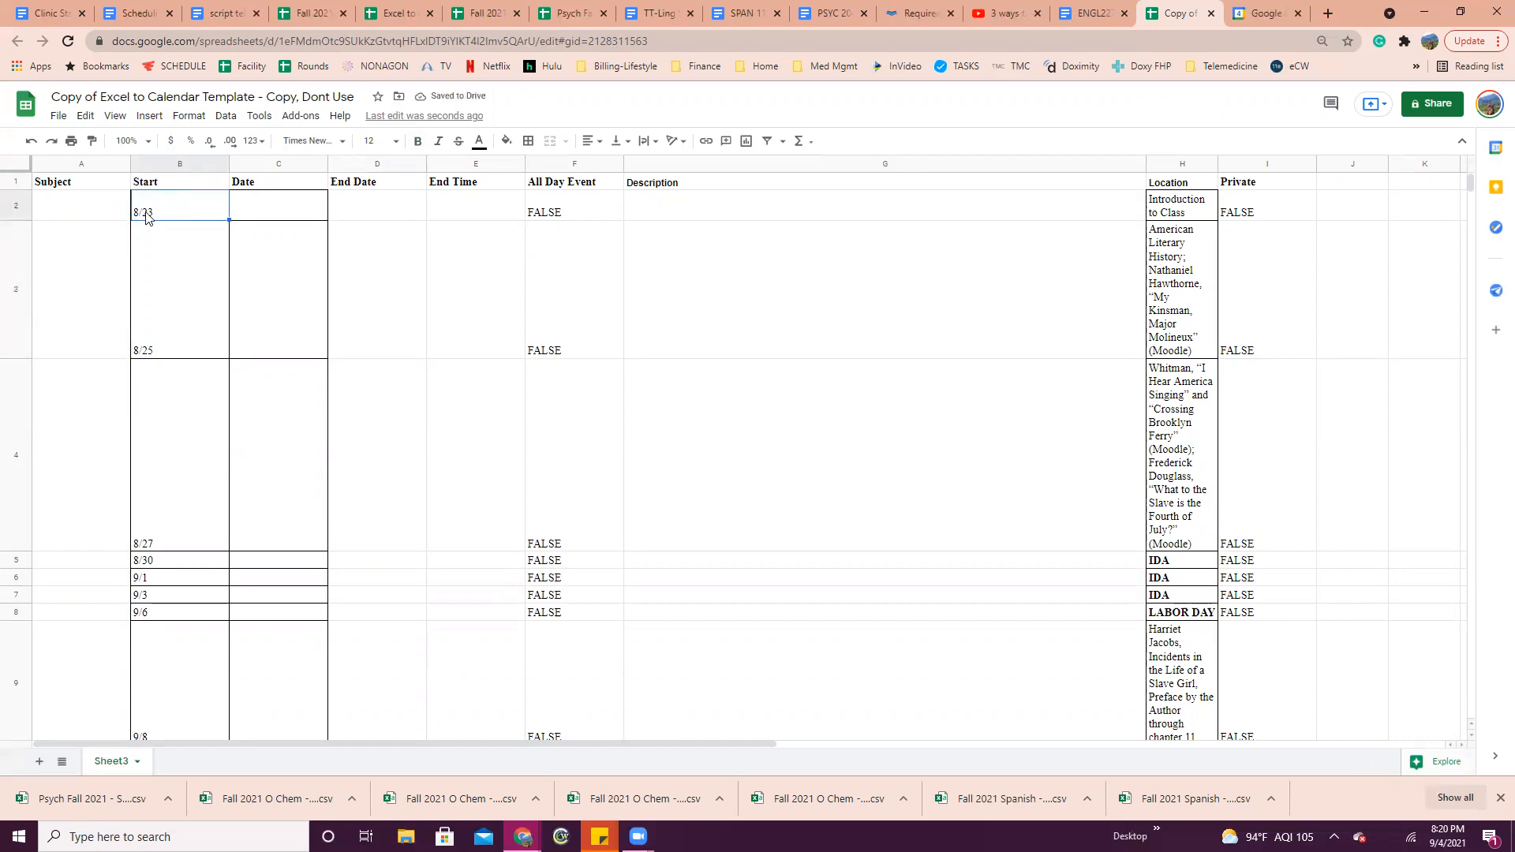
Apply the Date number format to all of column B so the dates include the year
left_click(195, 163)
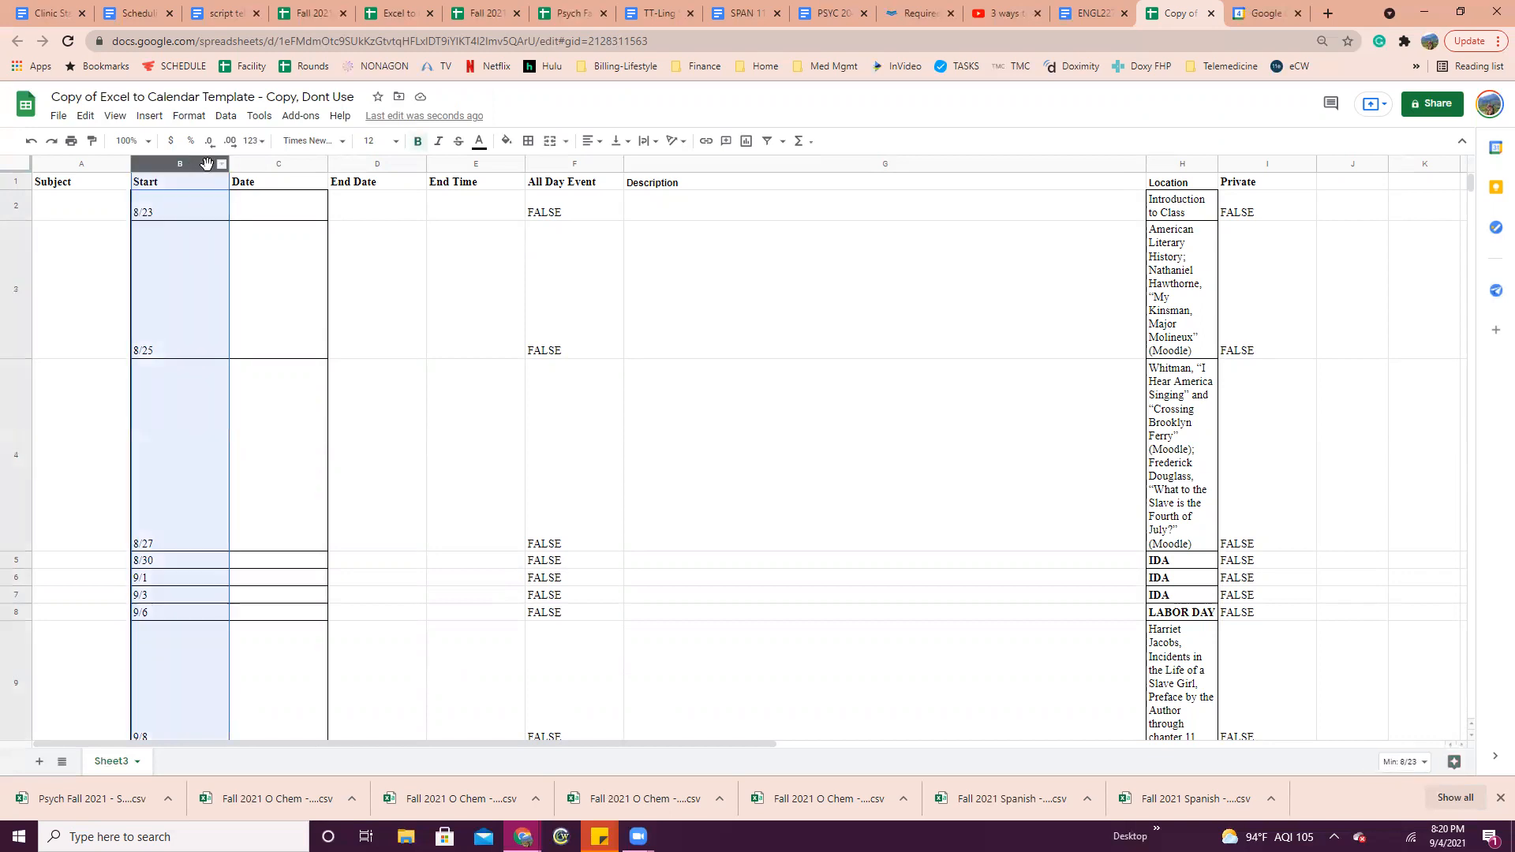
left_click(222, 164)
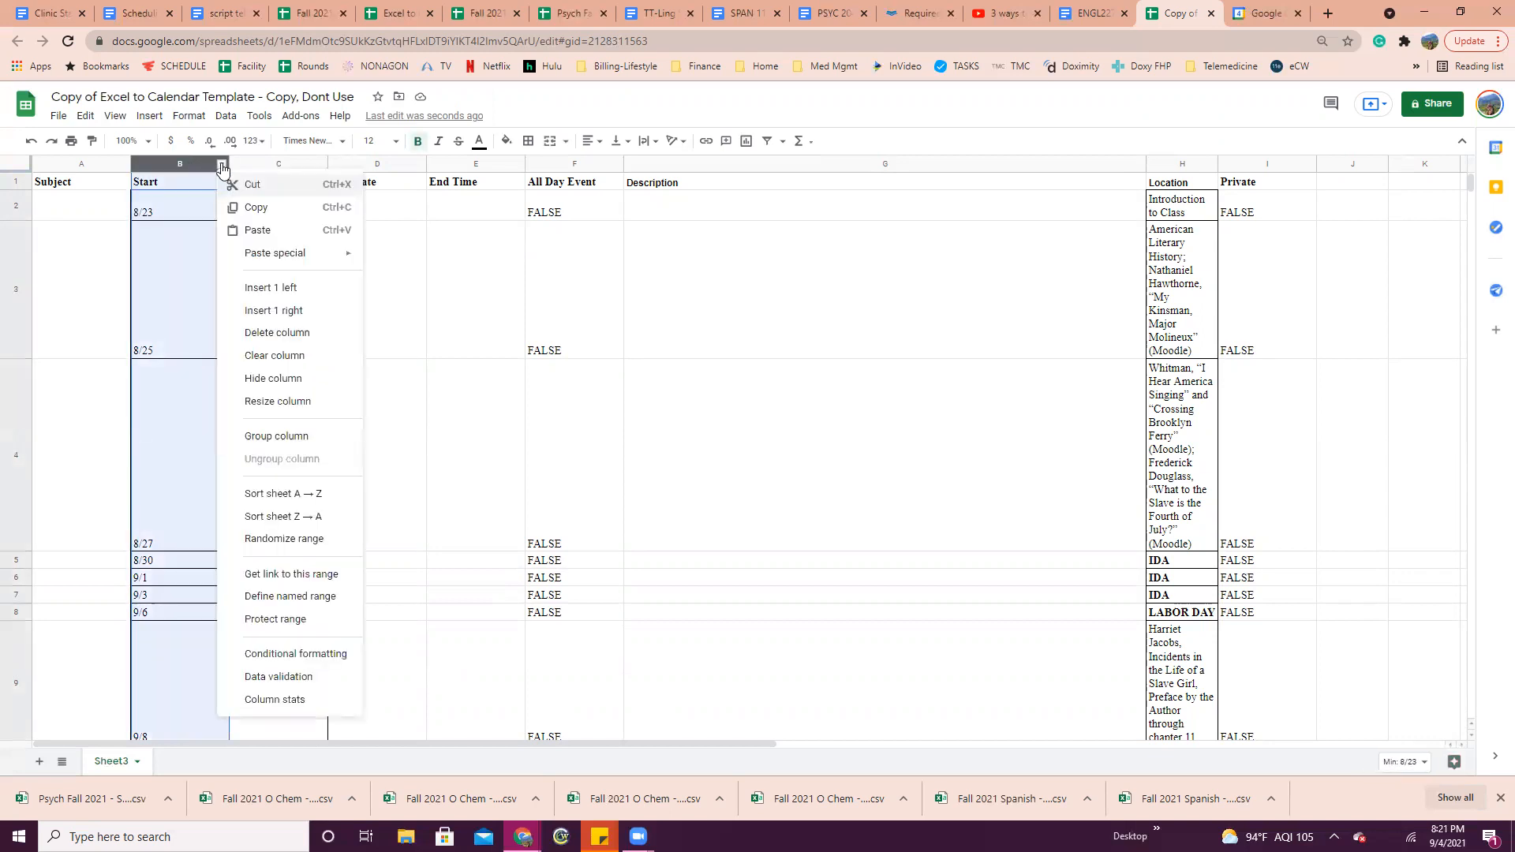
left_click(225, 116)
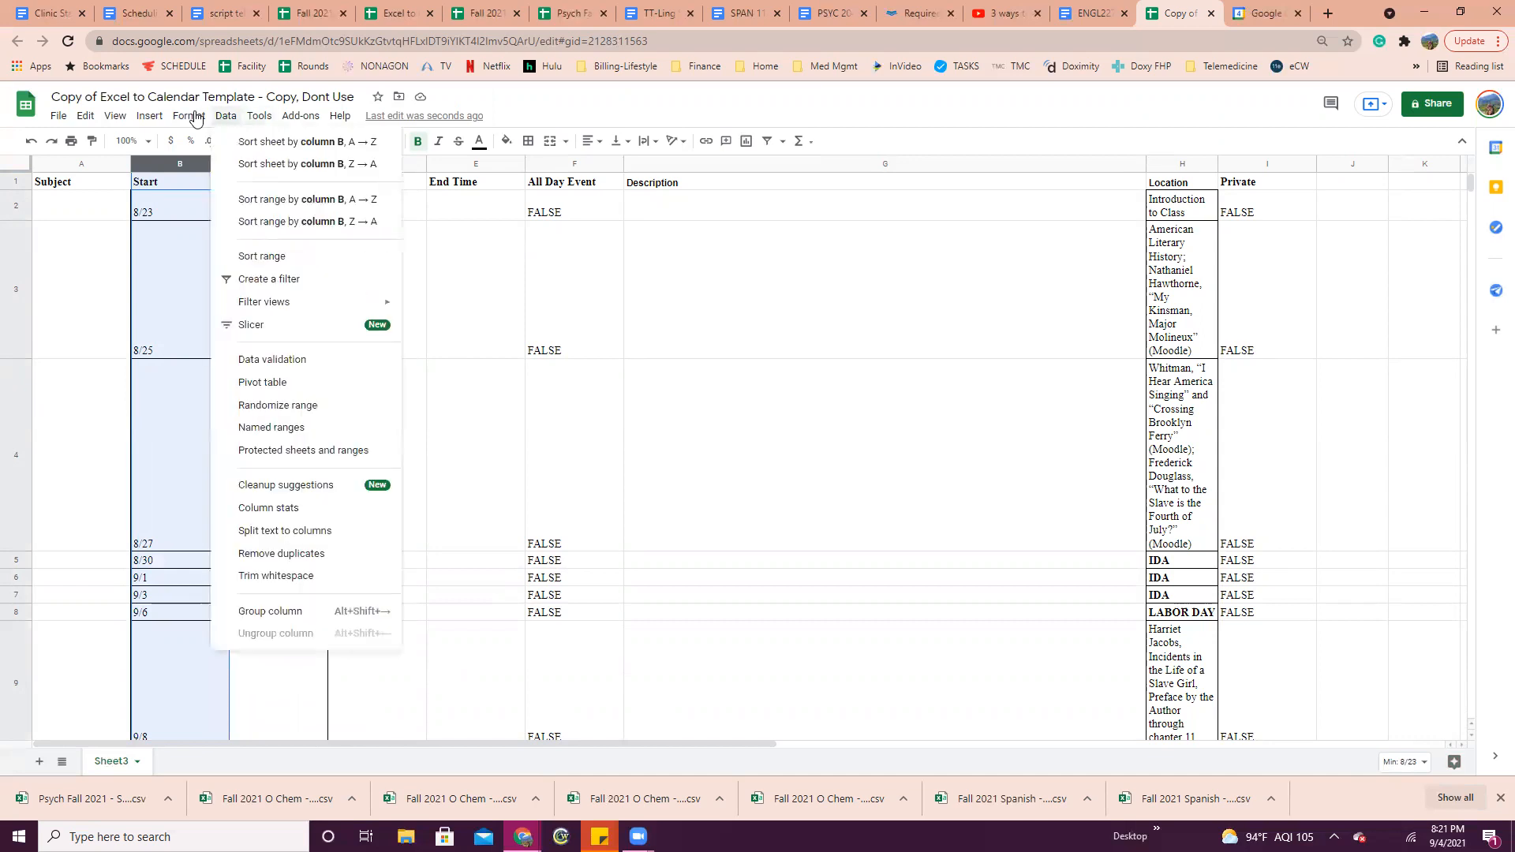
mouse_move(189, 116)
mouse_move(220, 185)
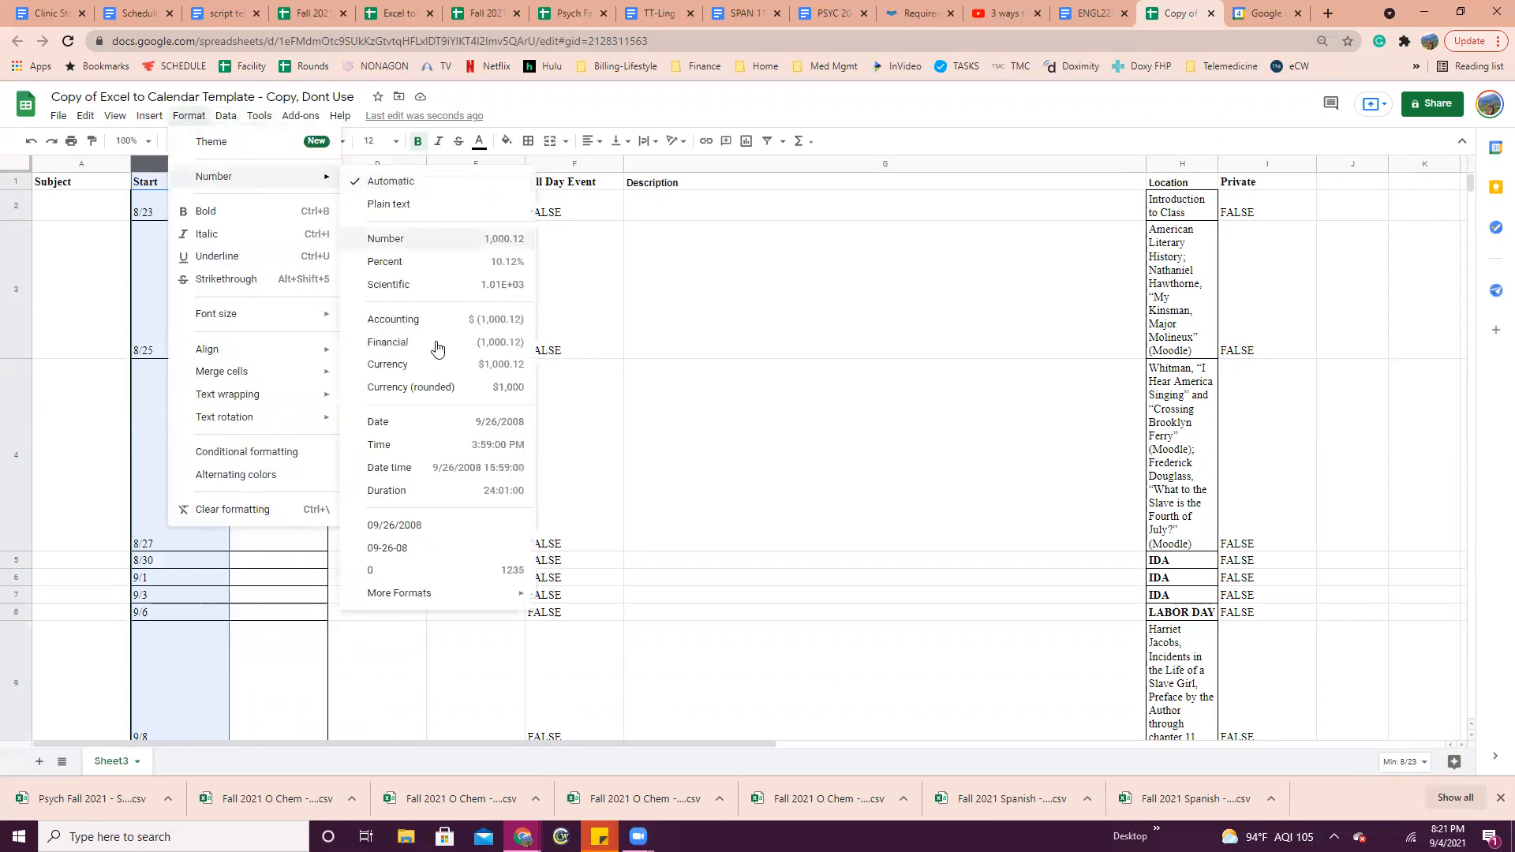
left_click(430, 432)
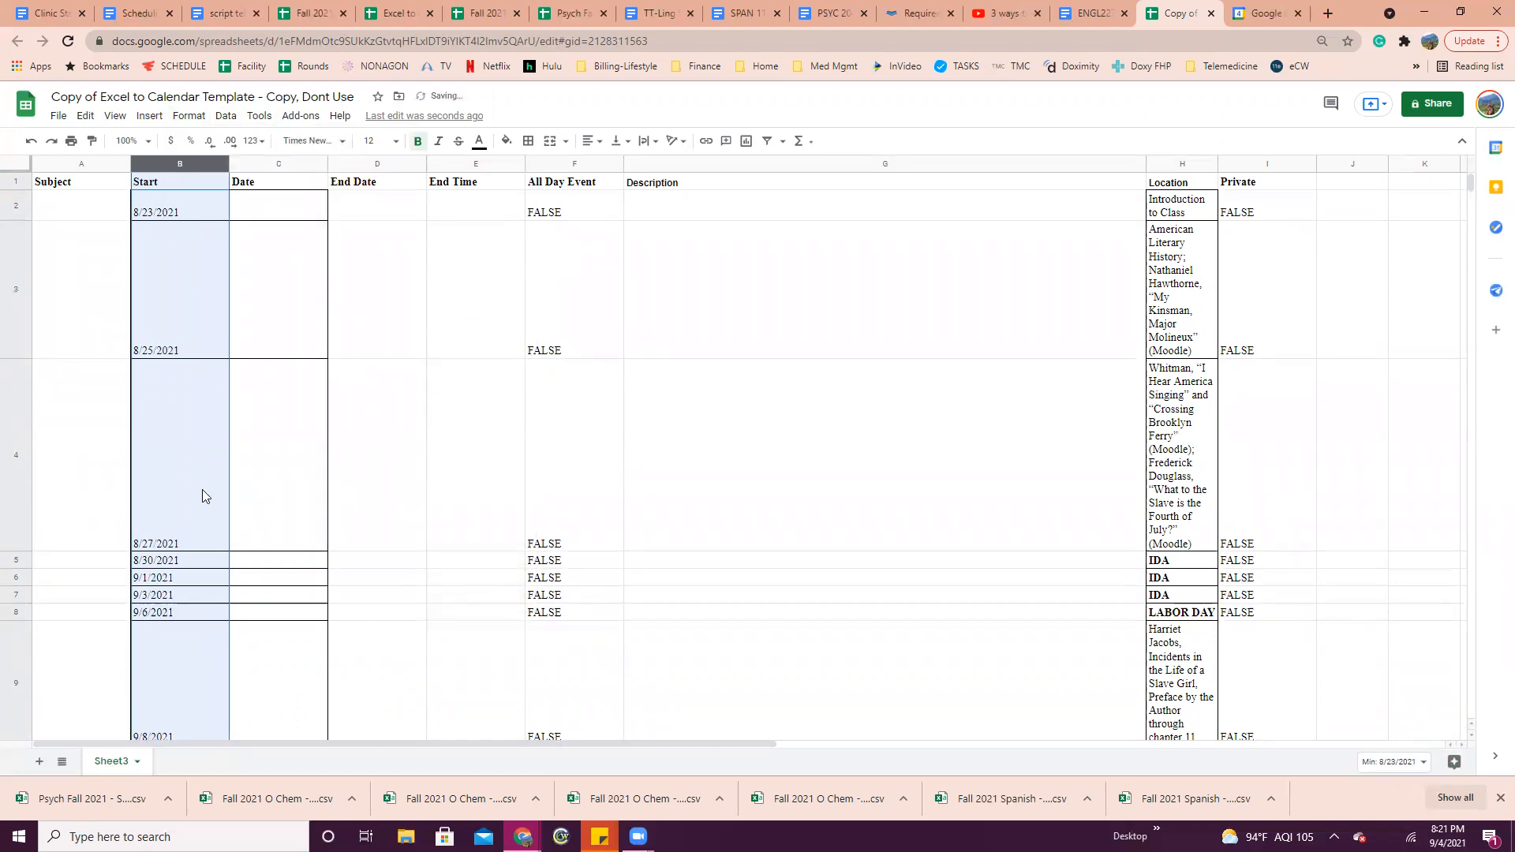
left_click(296, 483)
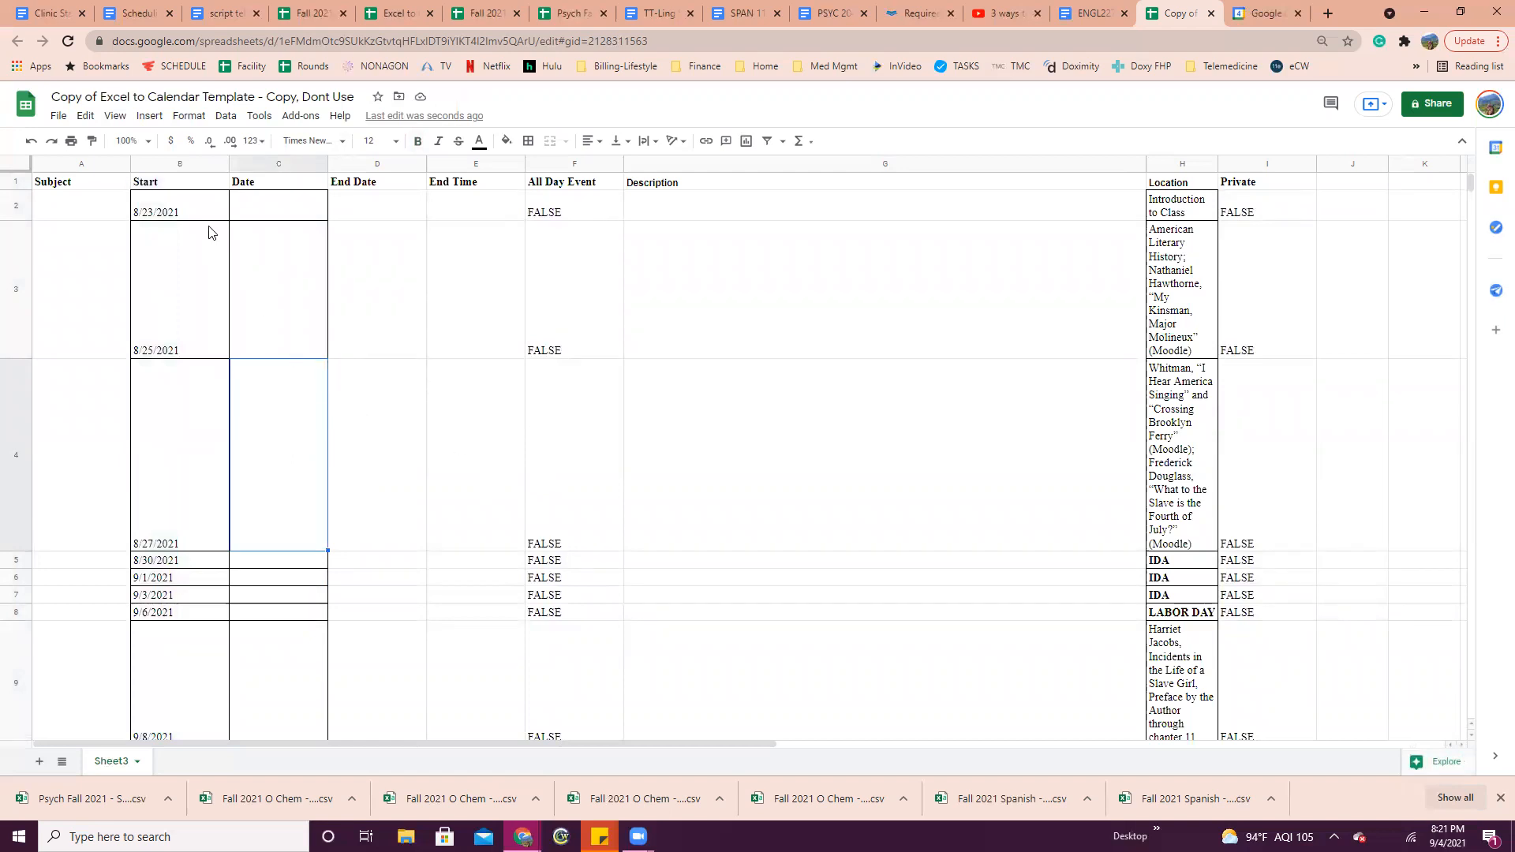
Copy the dates in B2:B54 into the End Date column, starting at D2
left_click(188, 208)
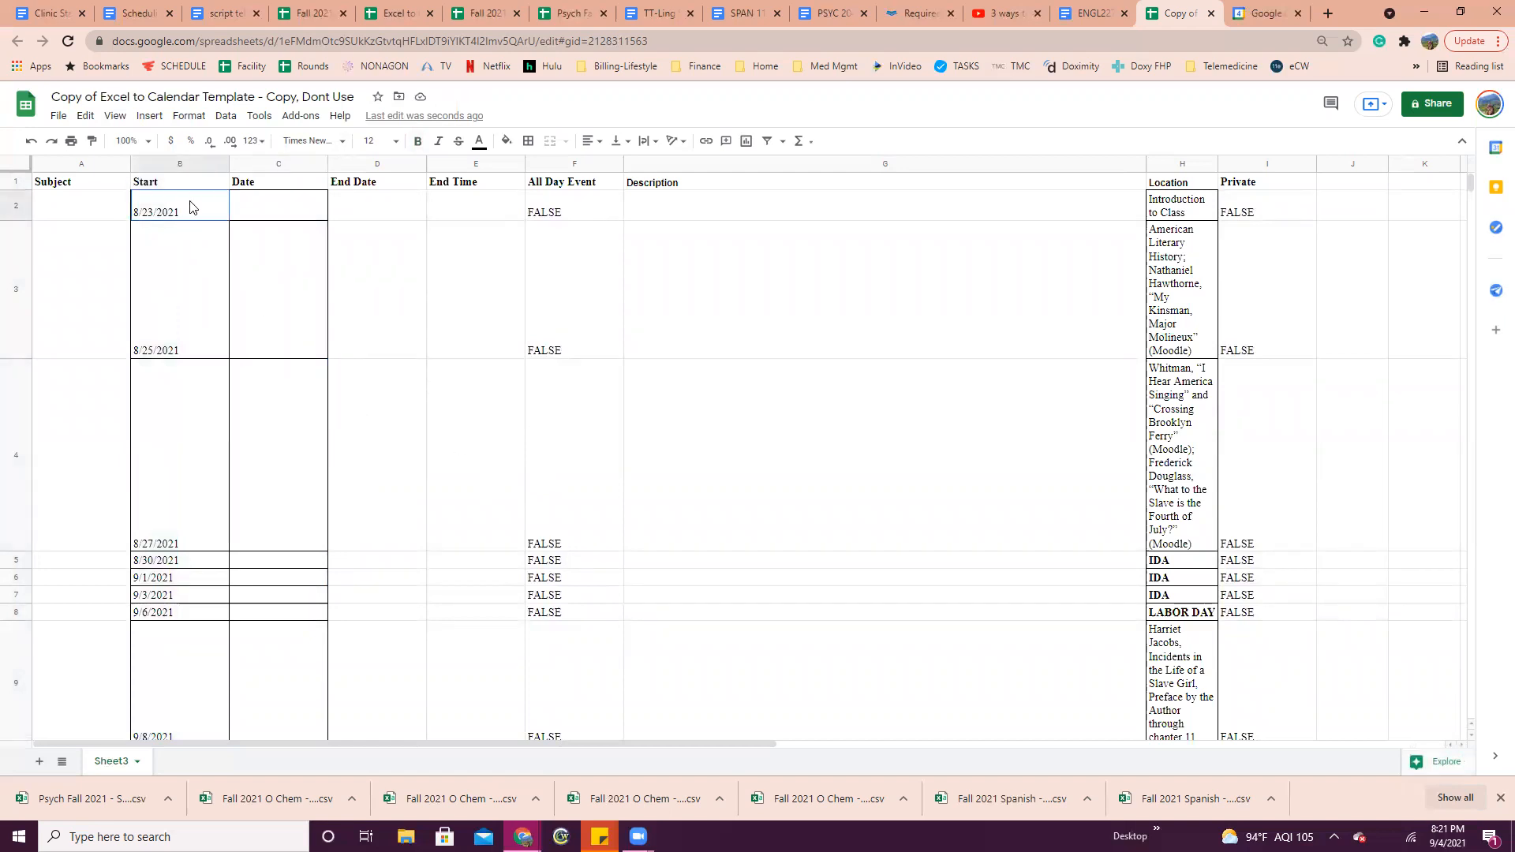
left_click_drag(202, 226, 175, 468)
right_click(186, 302)
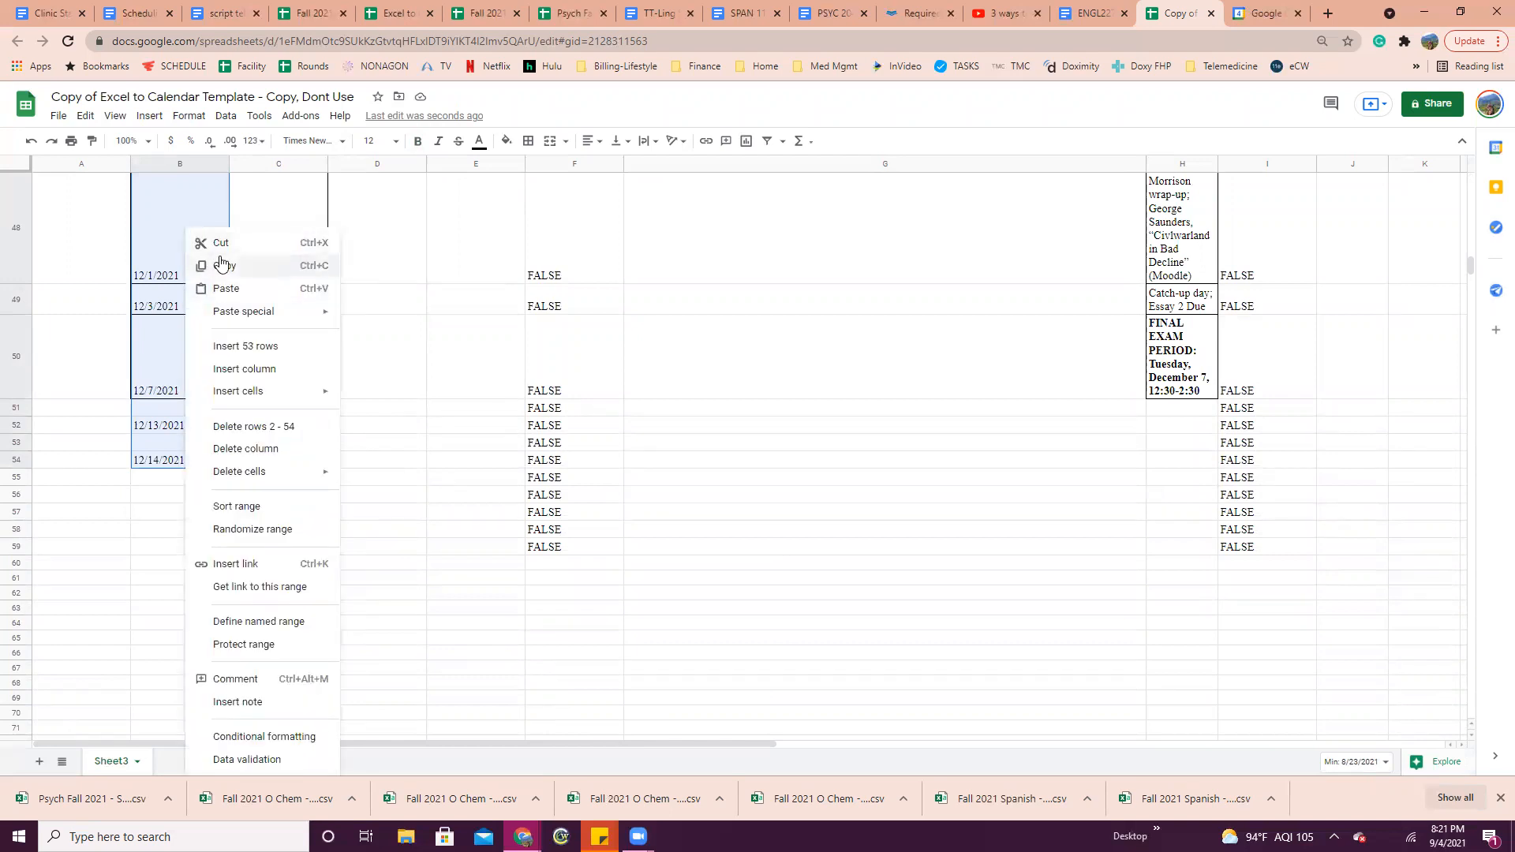
left_click(225, 263)
scroll(439, 303, "up", 20)
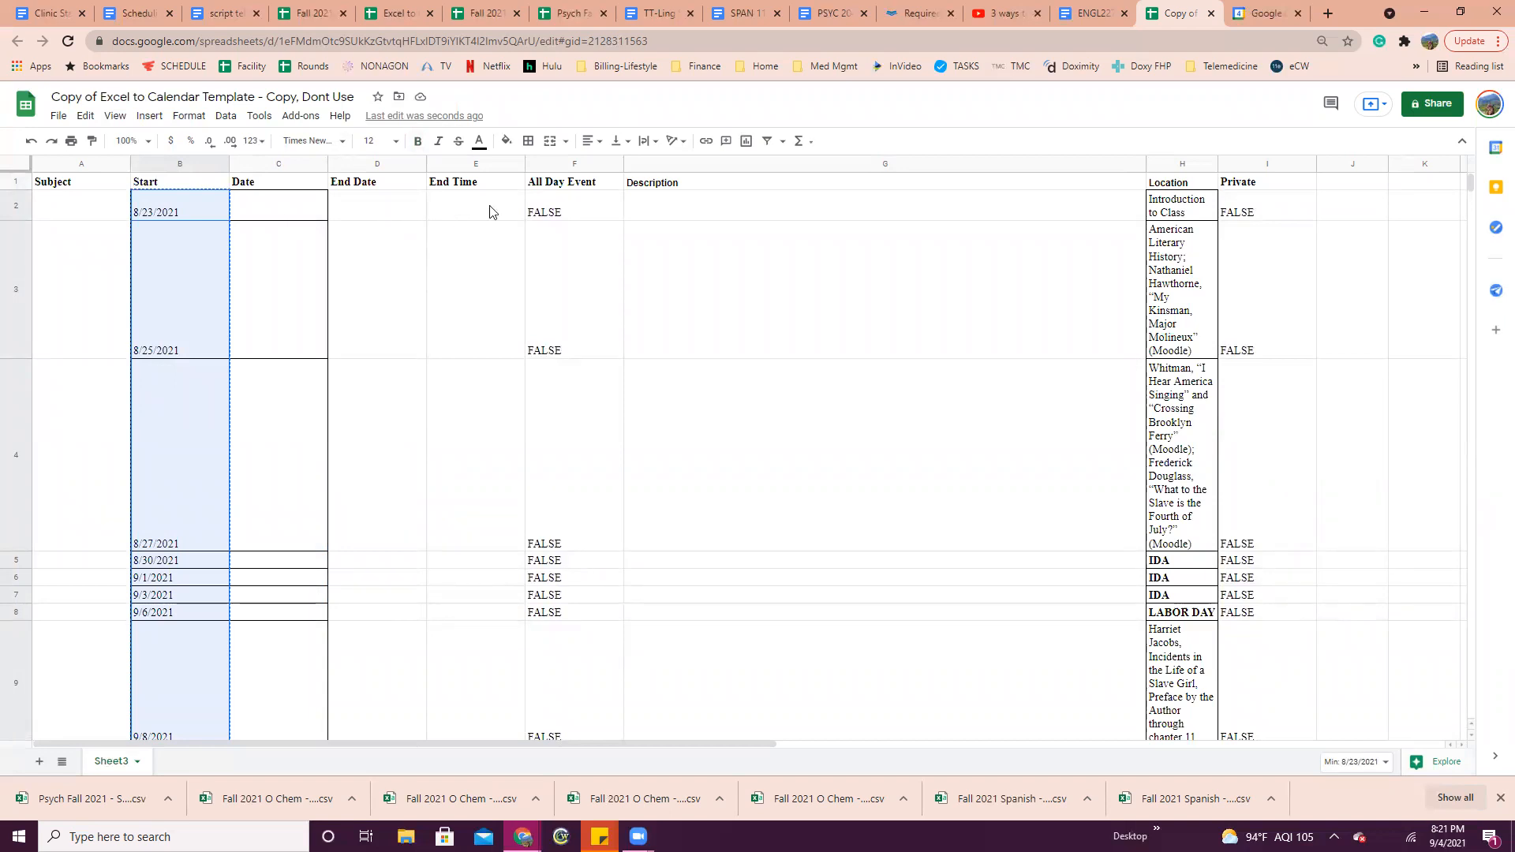
right_click(365, 211)
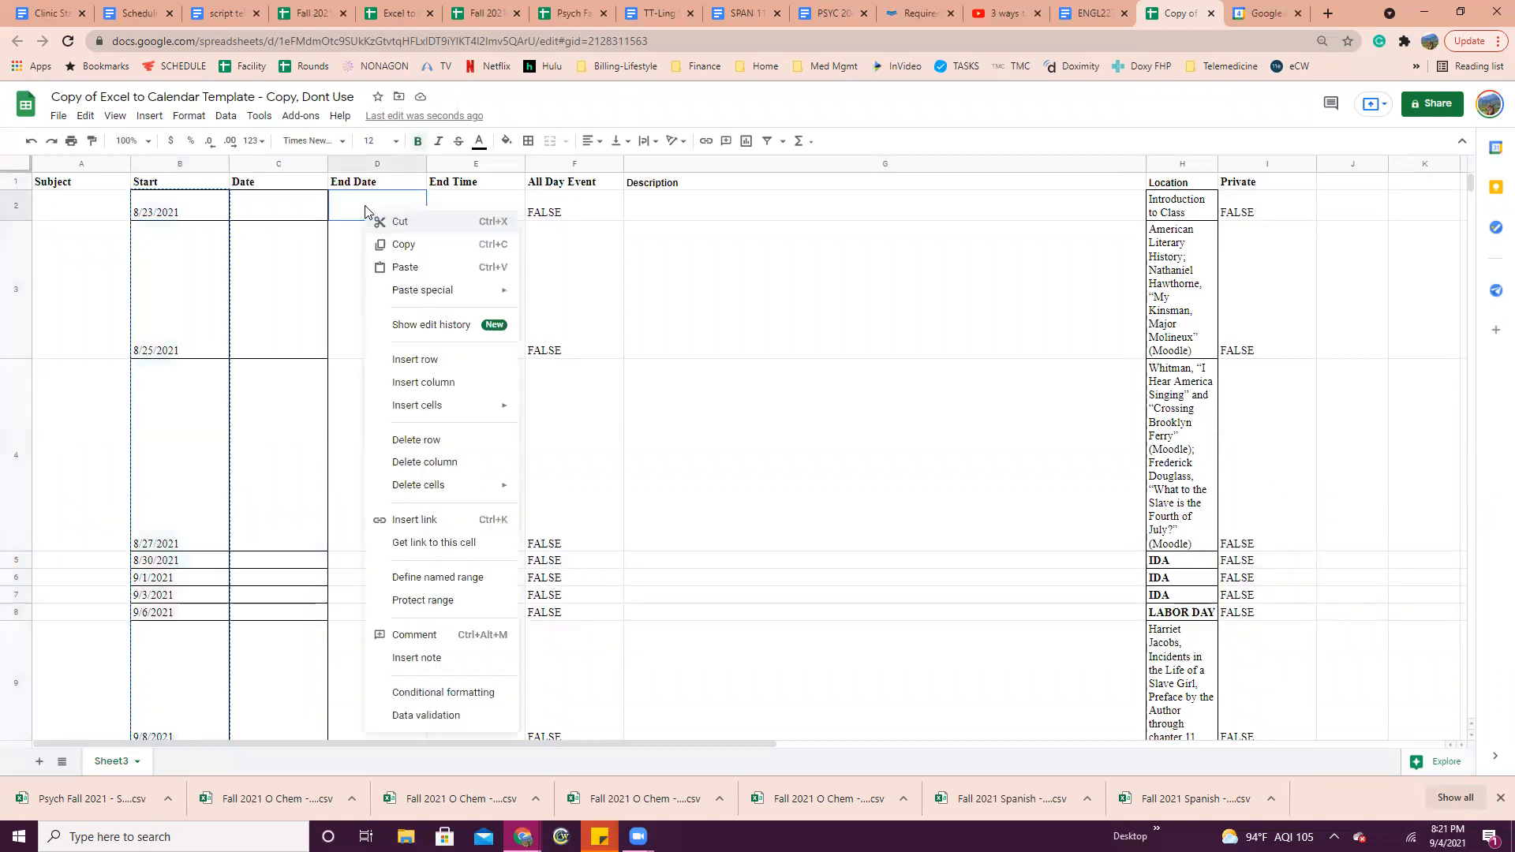
left_click(396, 268)
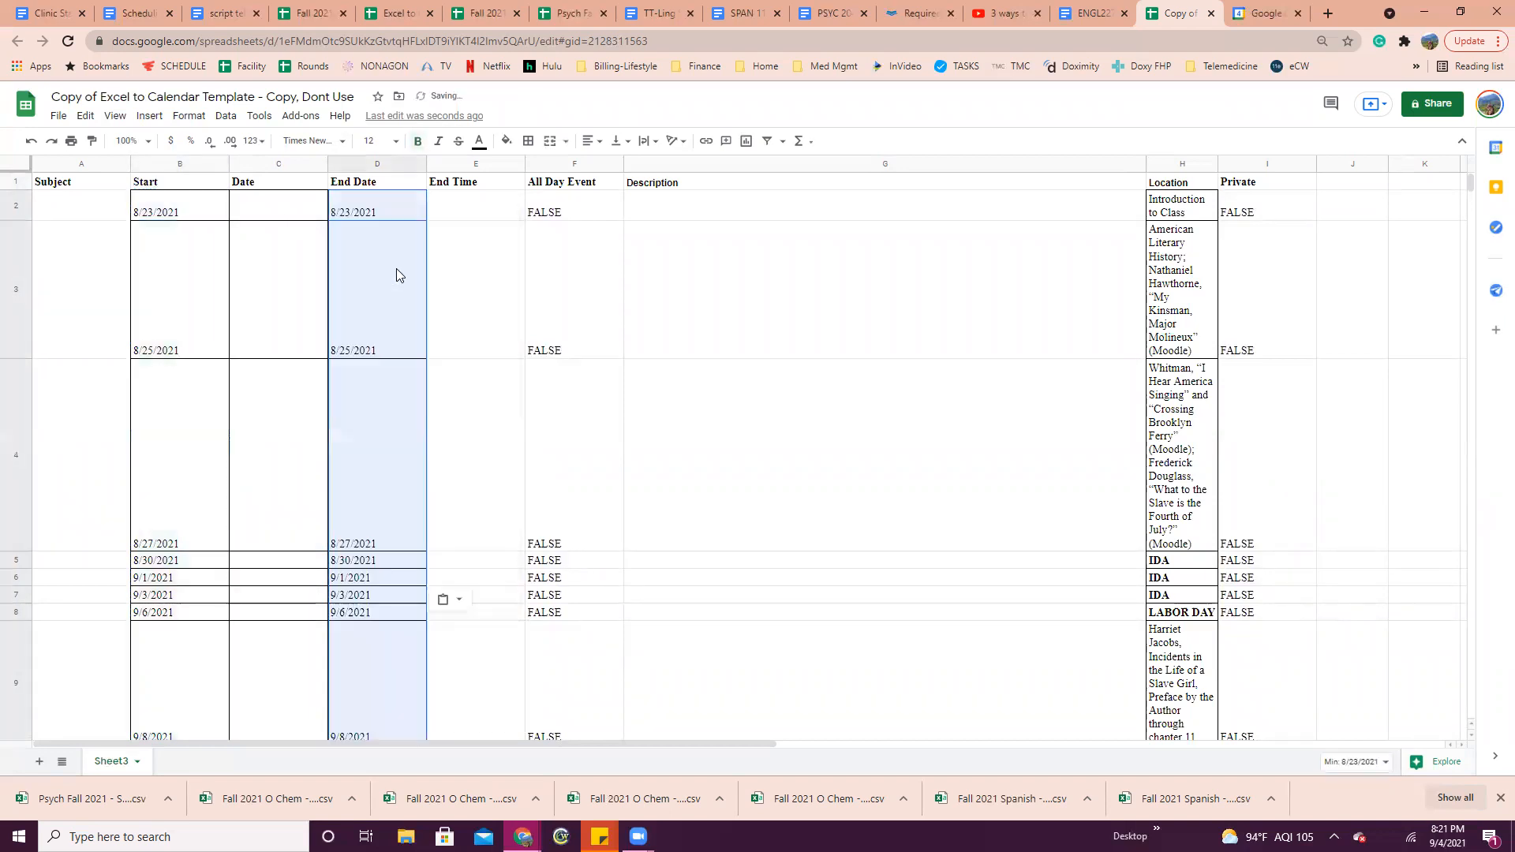
Rename the header in B1 as Start Date and the header in C1 as Start Time
left_click(258, 186)
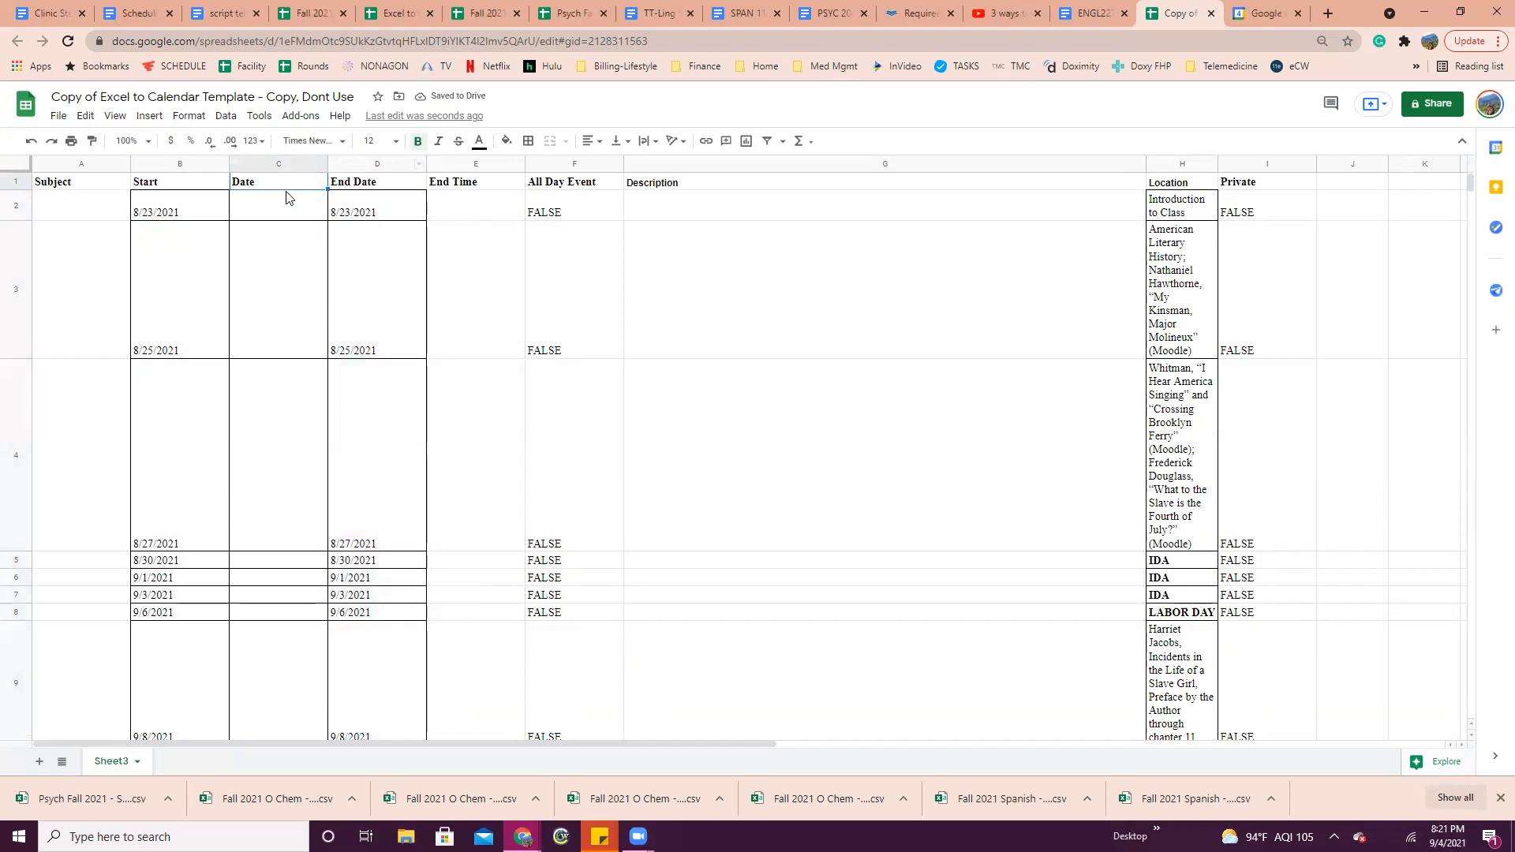
left_click(197, 184)
double_click(197, 184)
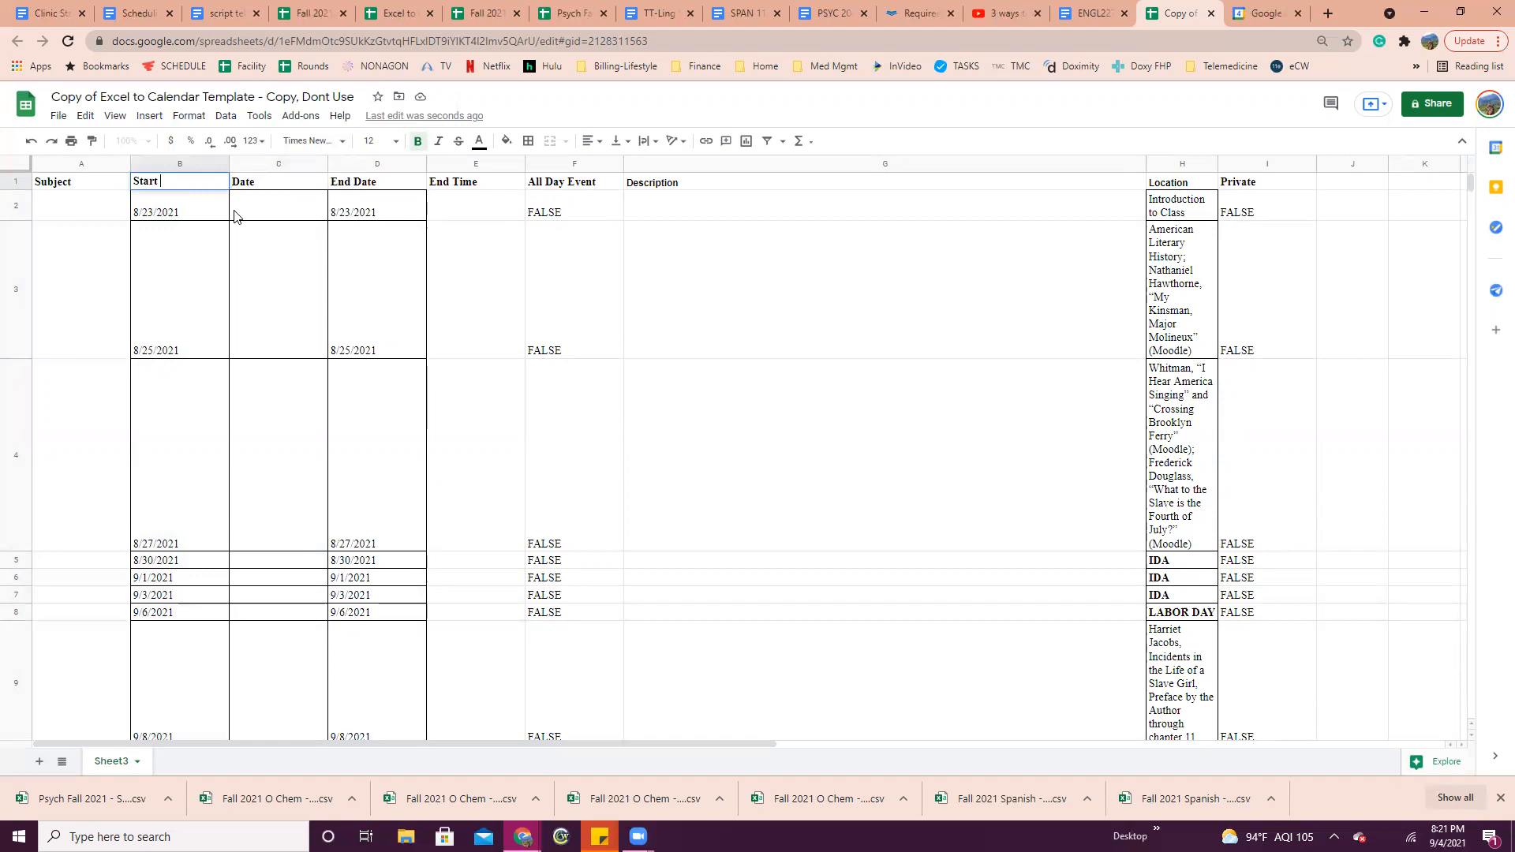
left_click(277, 191)
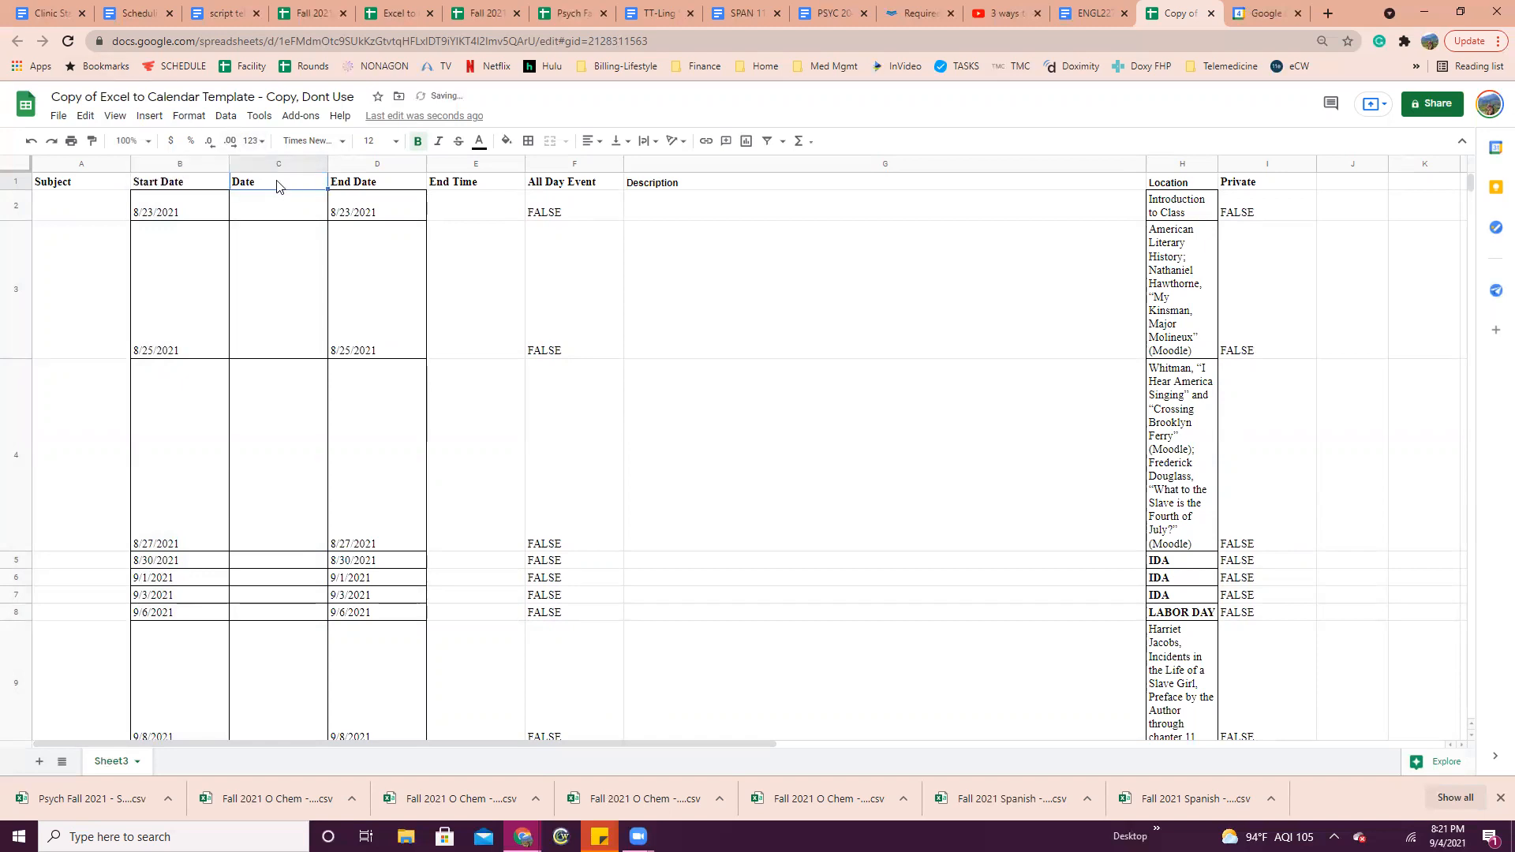
double_click(253, 181)
type("Start Tim")
left_click(480, 460)
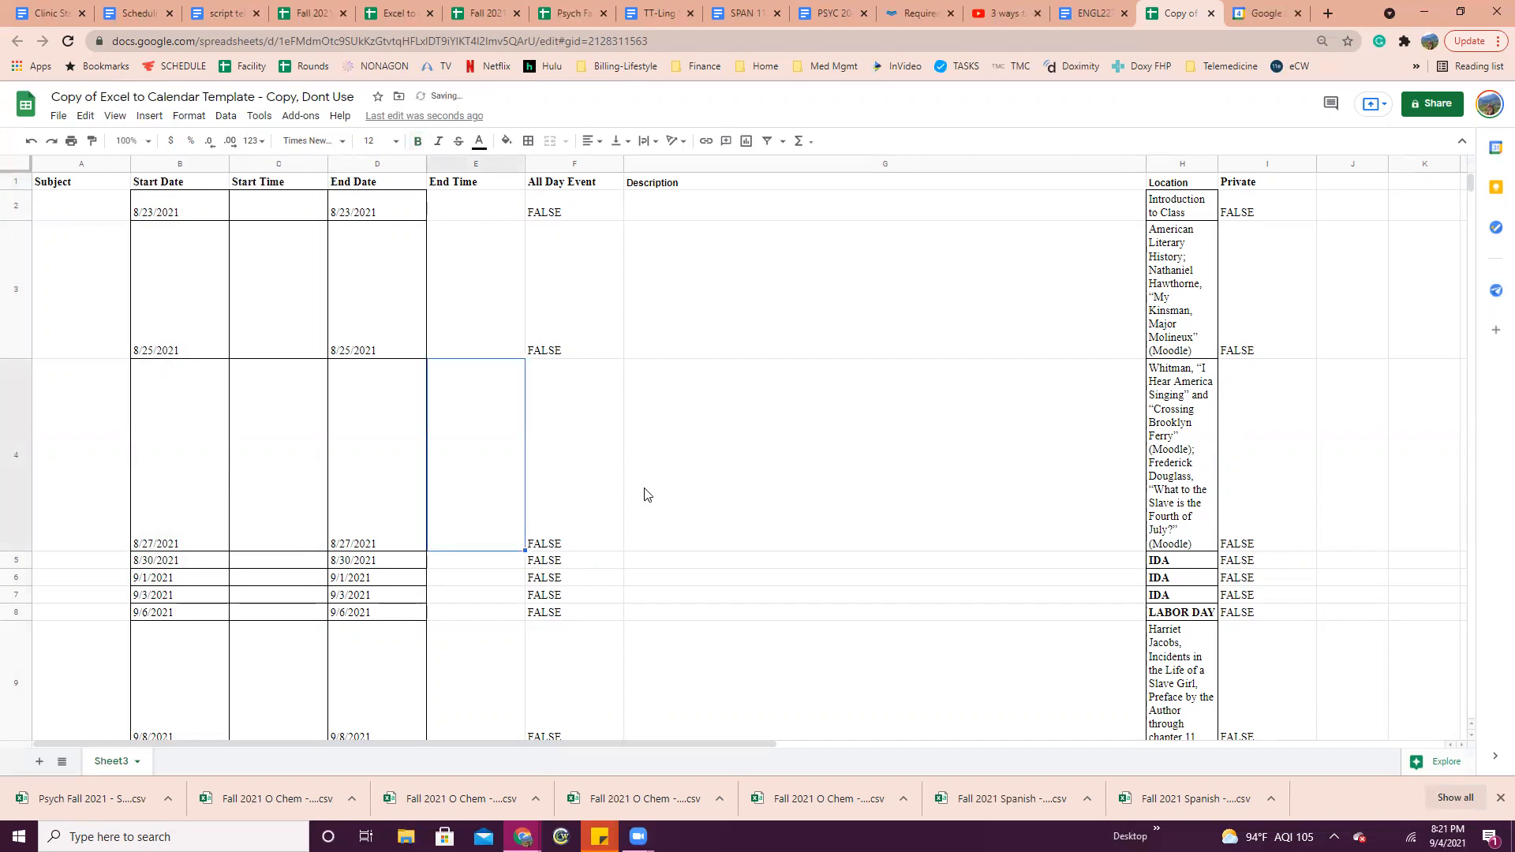
Move the assignments in H2:H50 from the Location column to the Description column, starting at G2
left_click(1010, 323)
left_click_drag(1171, 214, 1177, 383)
scroll(1173, 307, "down", 20)
scroll(1181, 411, "down", 10)
right_click(1177, 383)
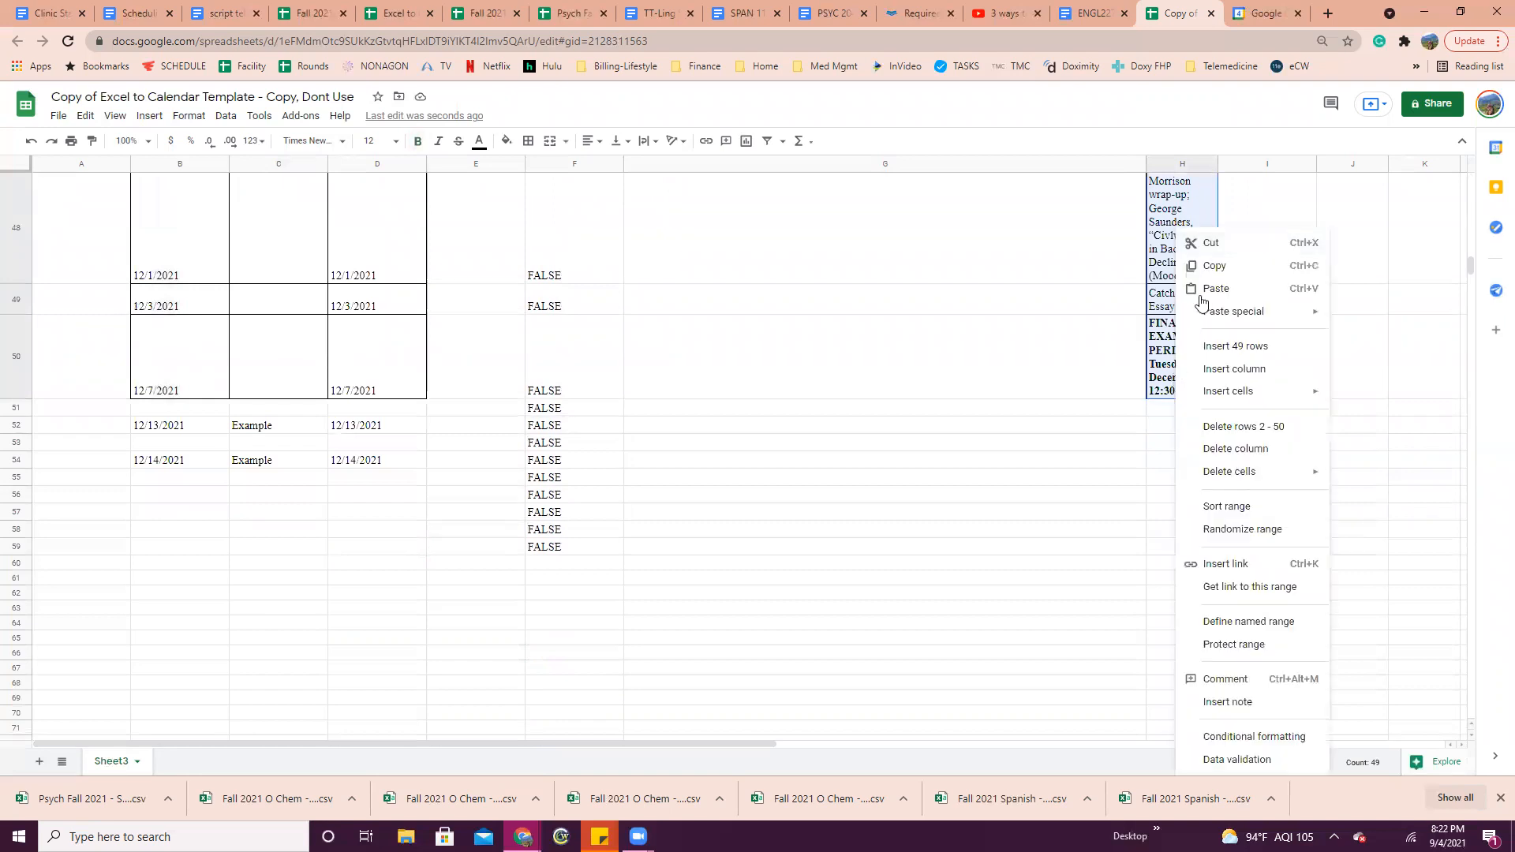
left_click(1207, 247)
scroll(1102, 312, "up", 20)
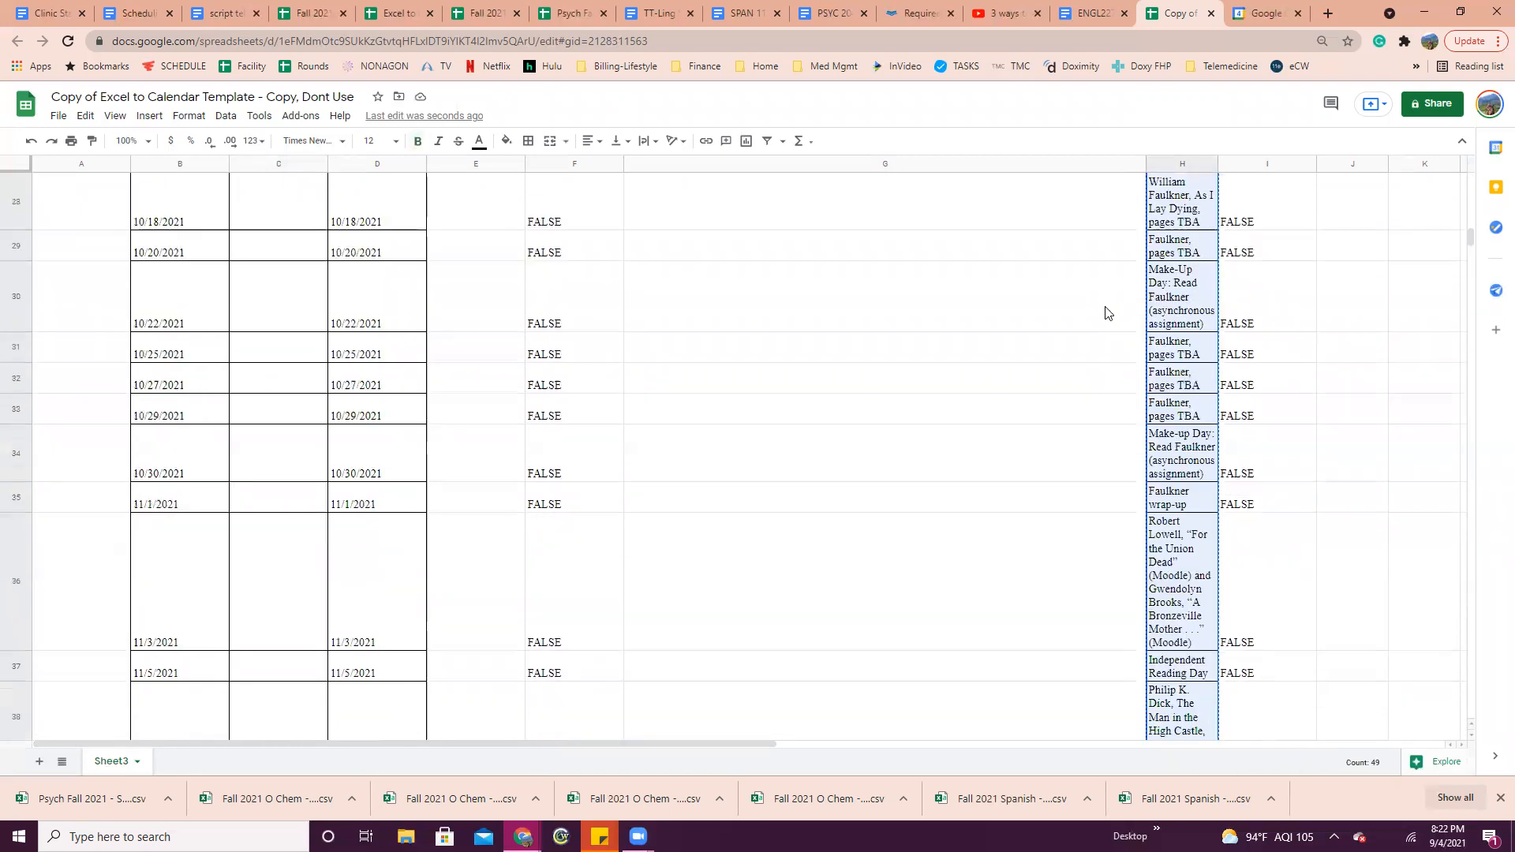
scroll(1102, 311, "up", 3)
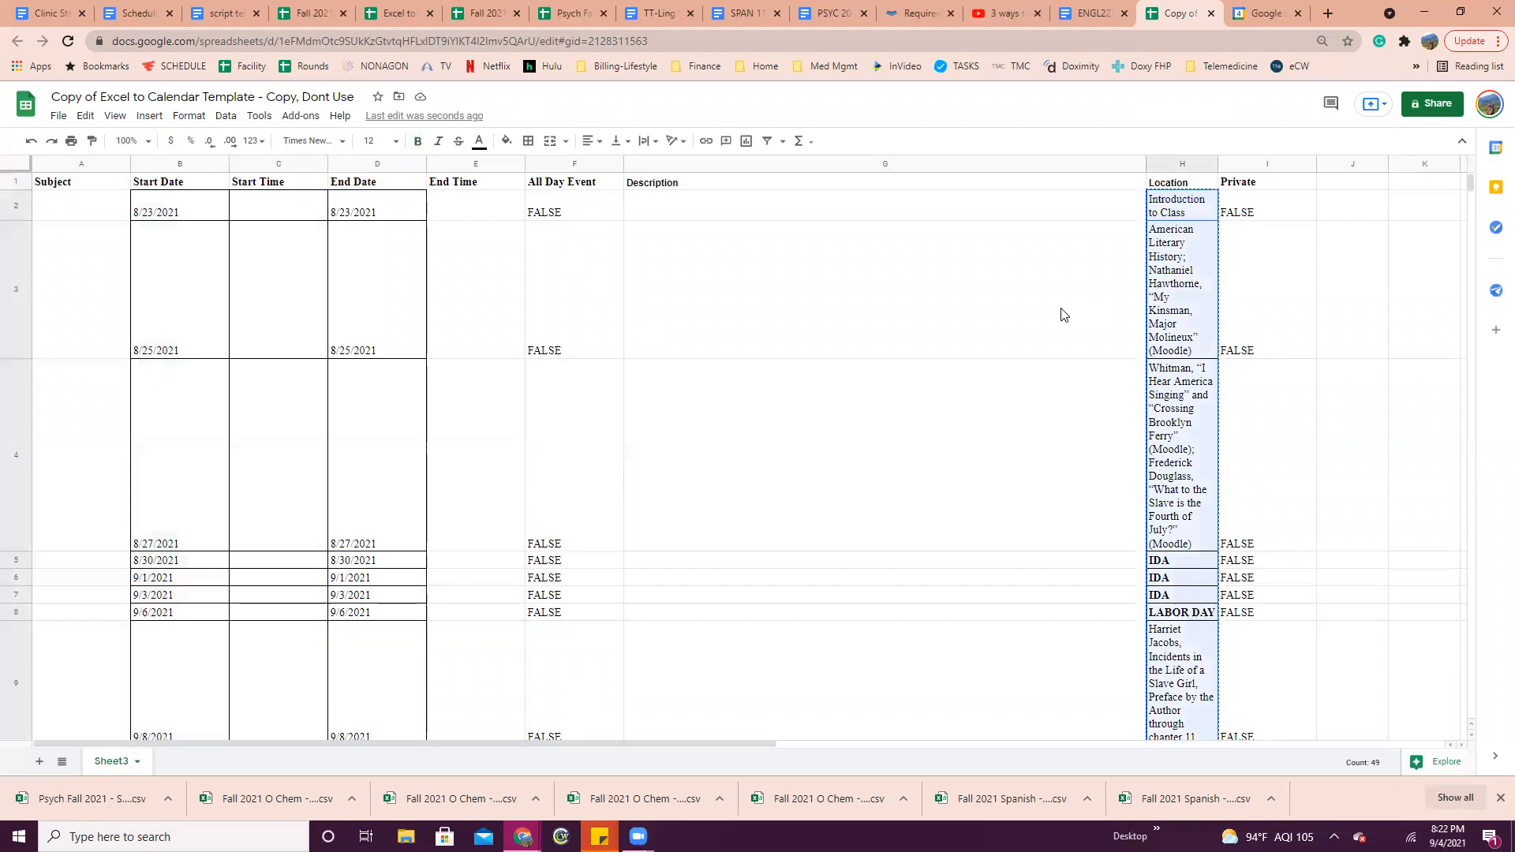
right_click(722, 207)
left_click(742, 262)
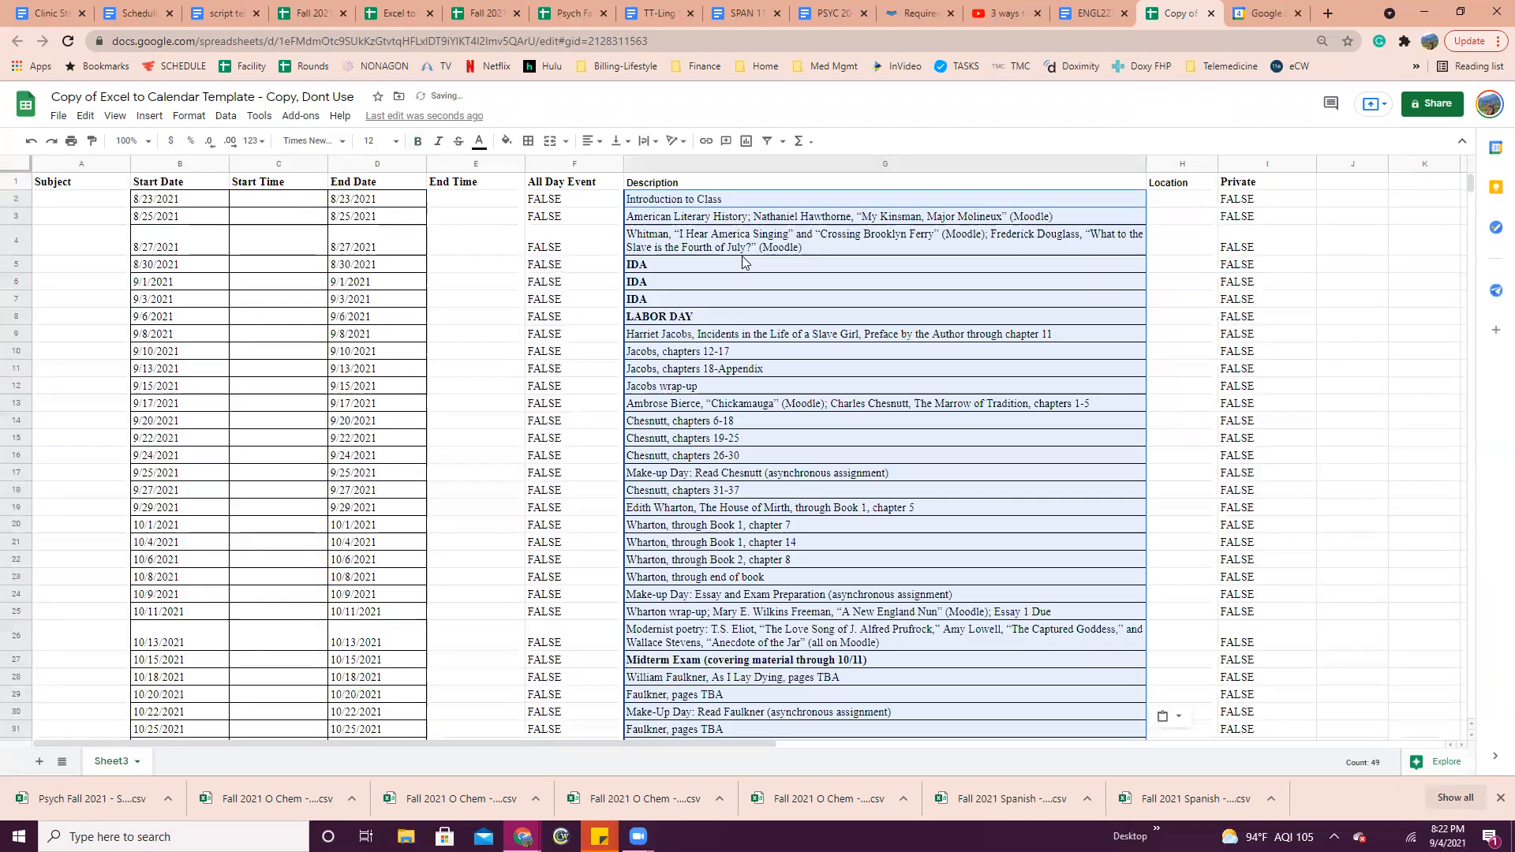
left_click(577, 390)
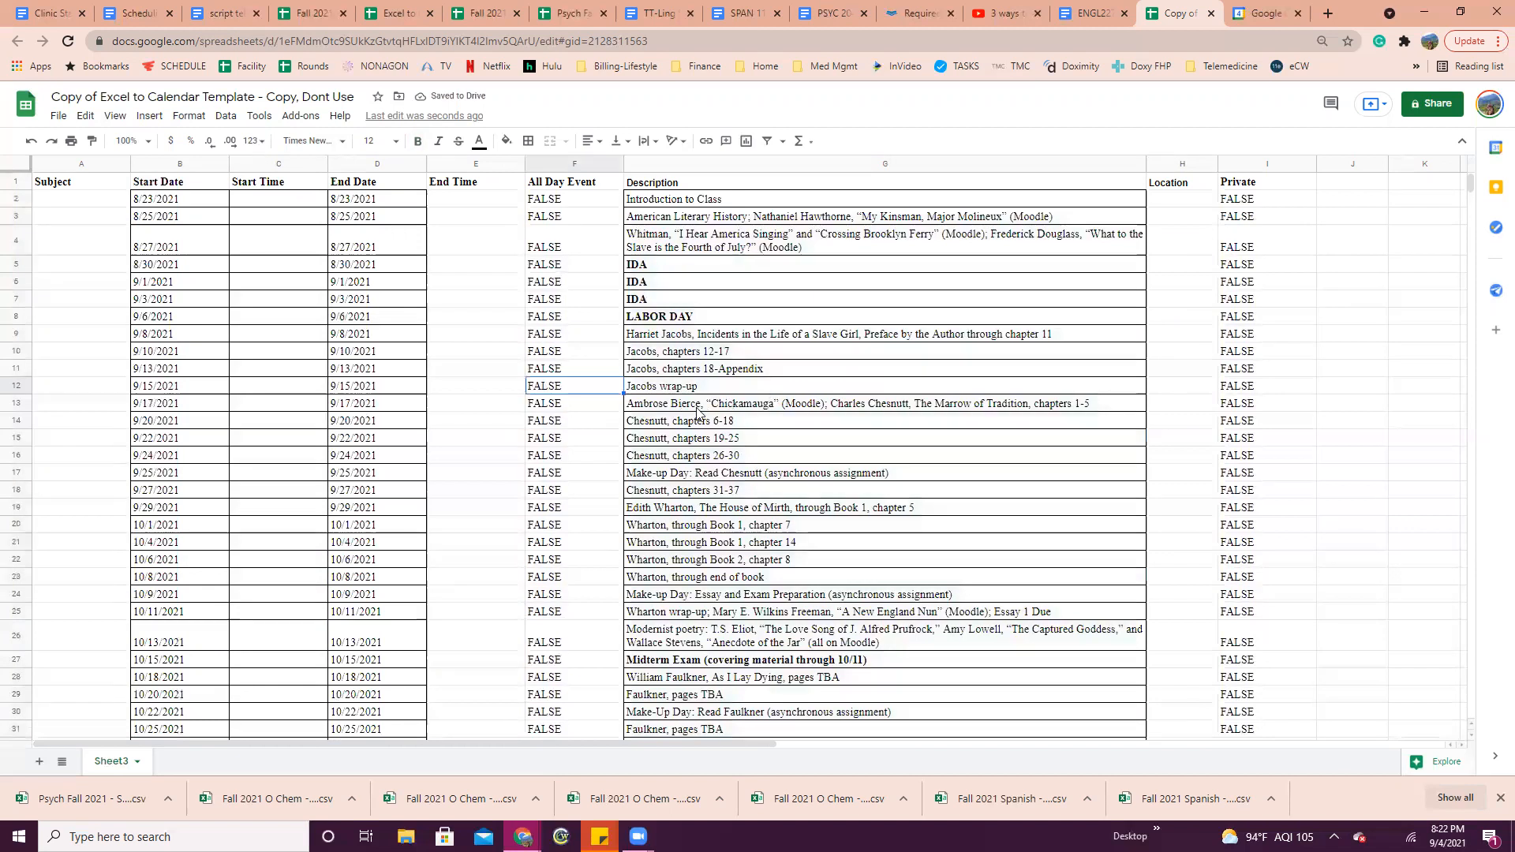
Switch to Google Calendar, show the Fall 2021 LSU calendar, and open the September 8 English Class event
left_click(1267, 15)
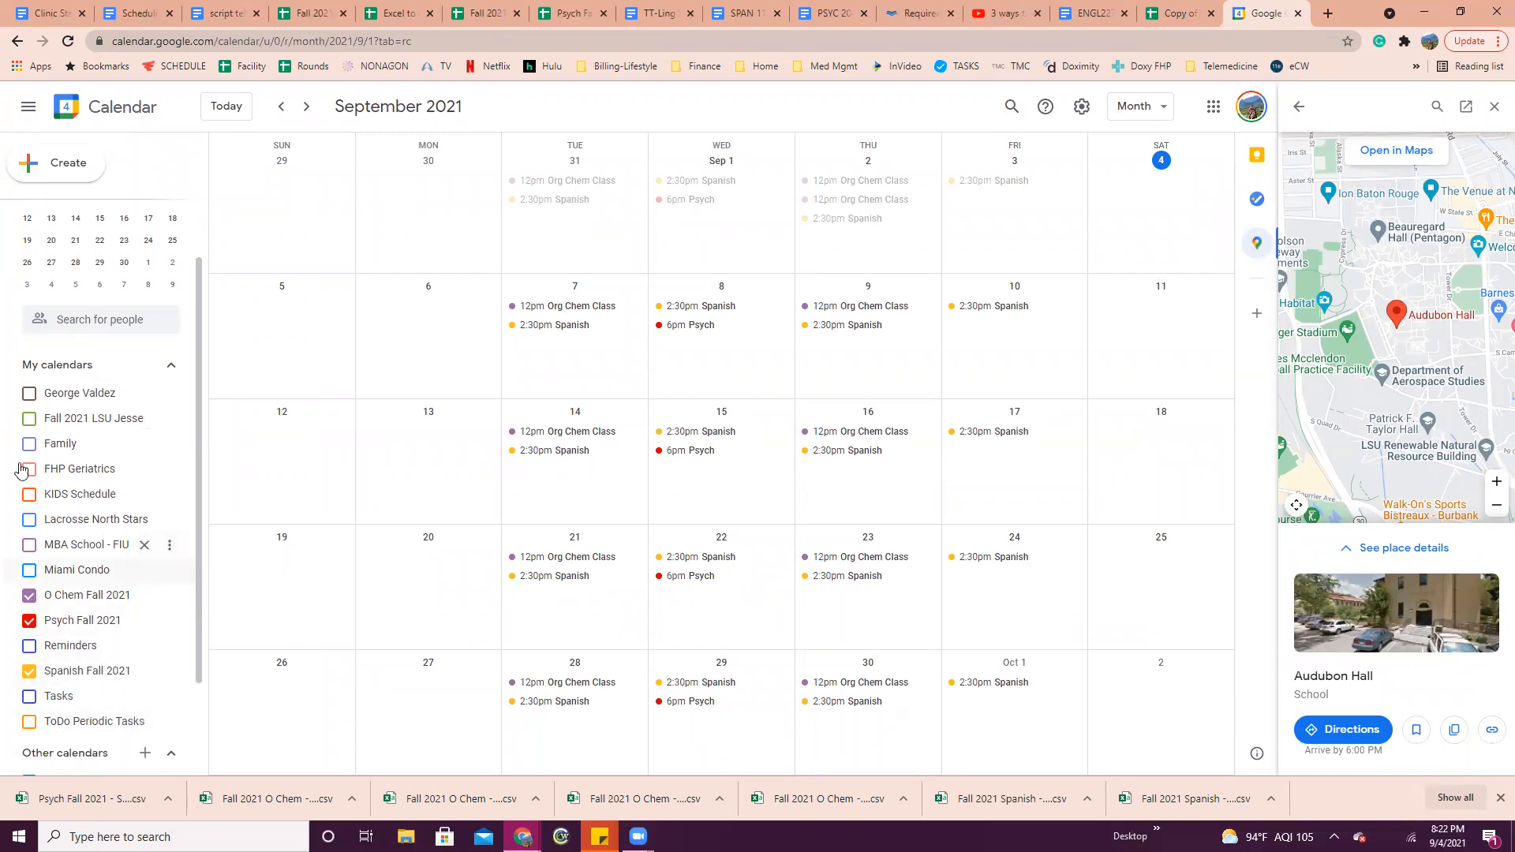
left_click(29, 418)
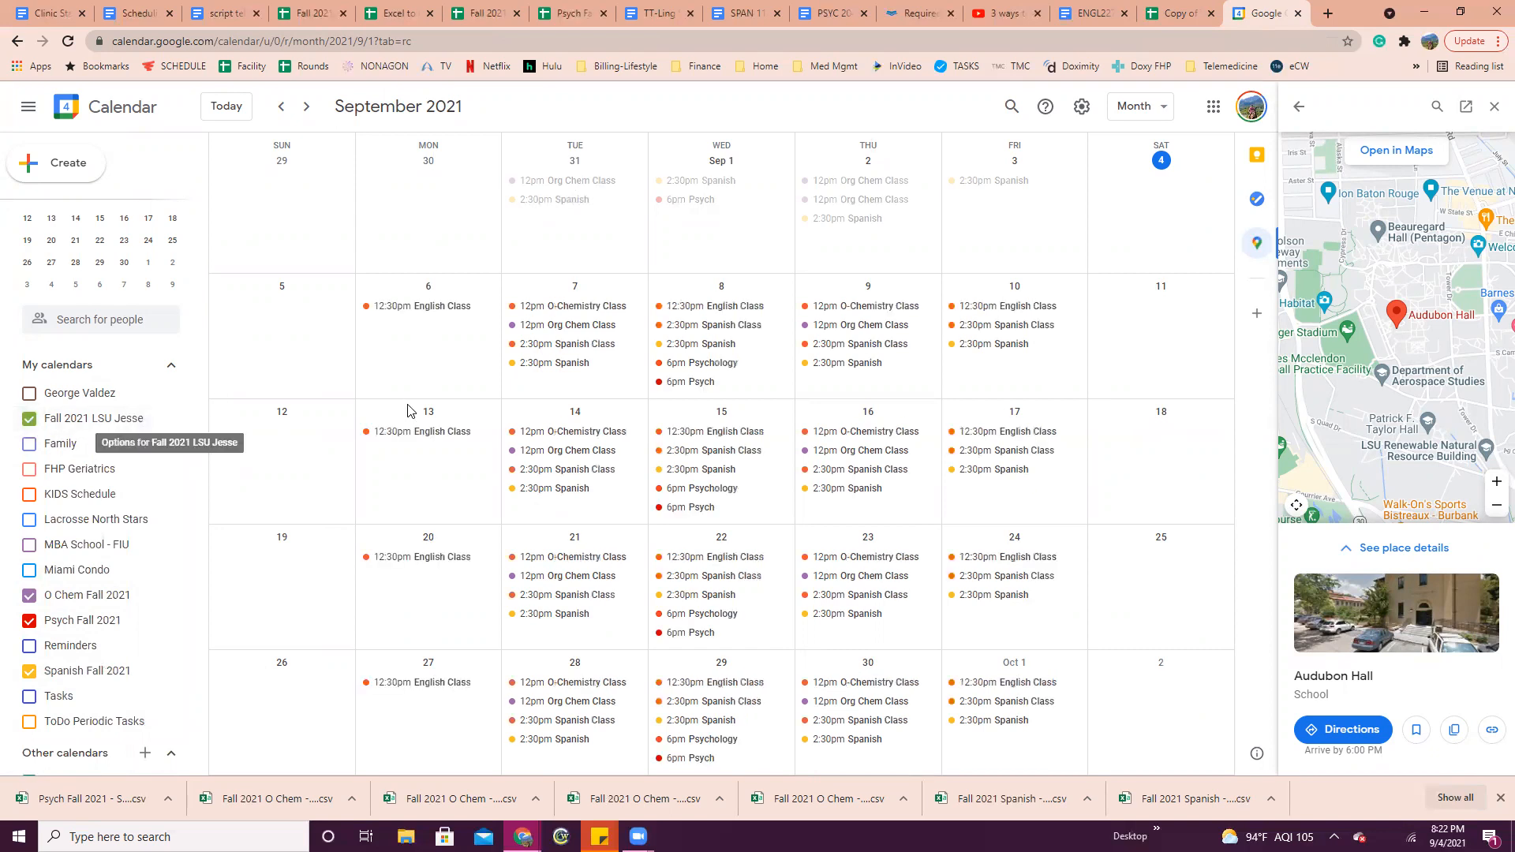
left_click(723, 307)
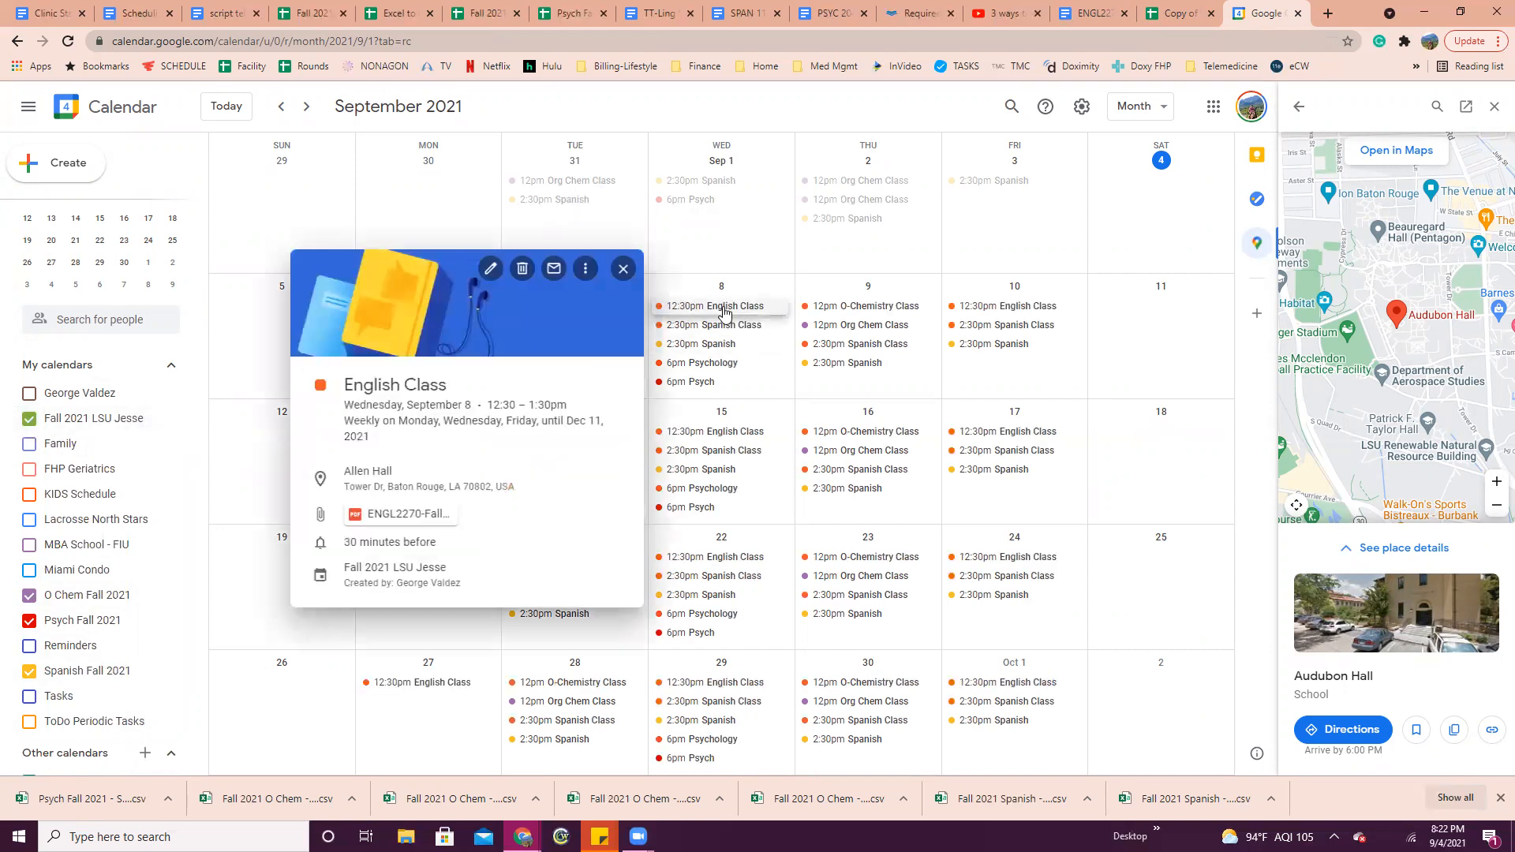
Copy the Allen Hall address from the event location's map details and return to the calendar-template spreadsheet
right_click(378, 486)
left_click(376, 485)
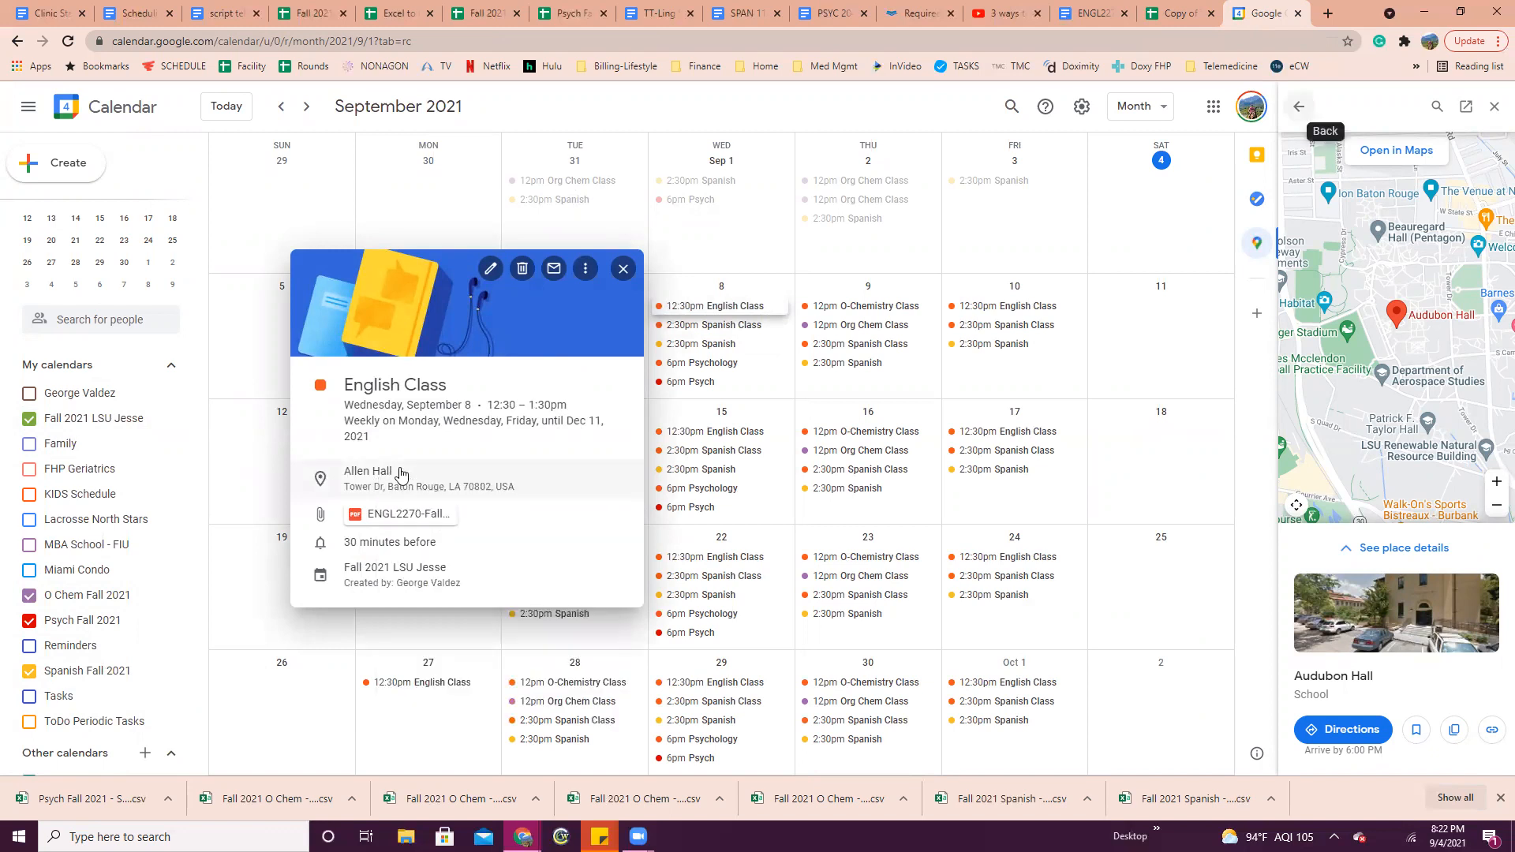
left_click(404, 473)
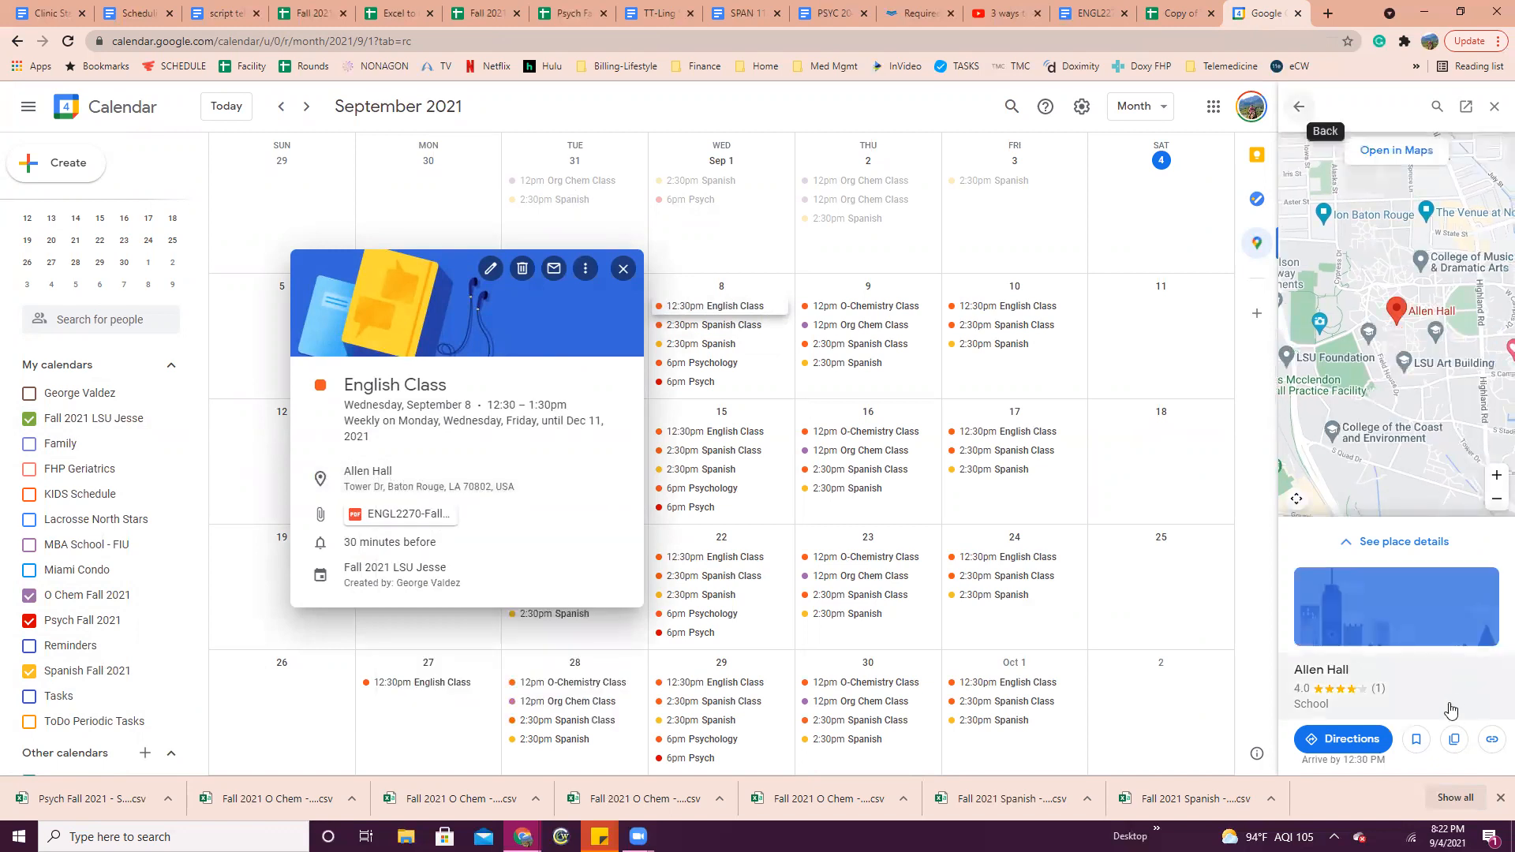
left_click(1456, 741)
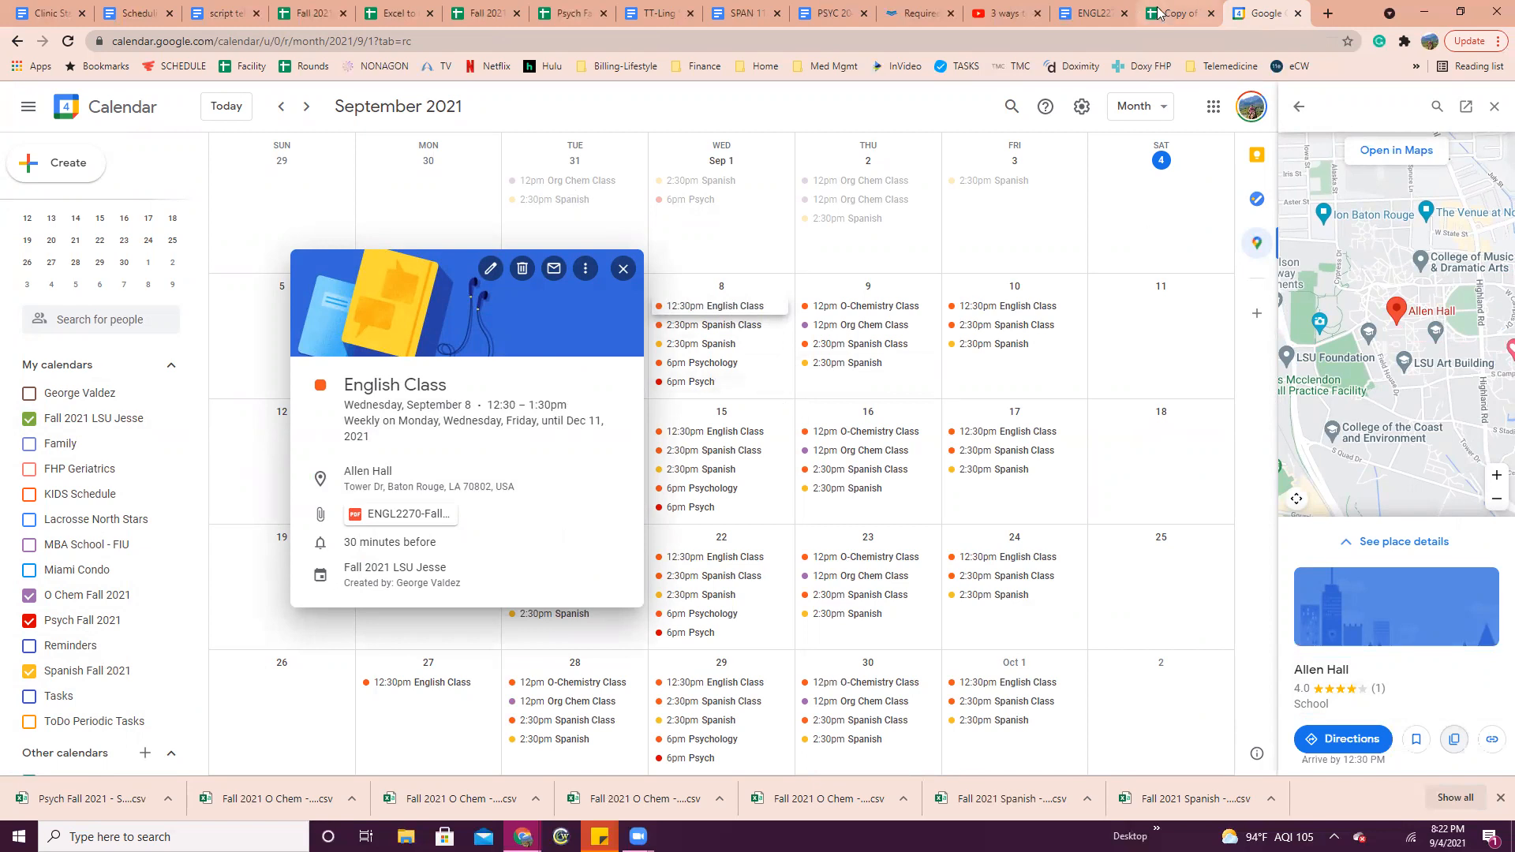
left_click(1174, 24)
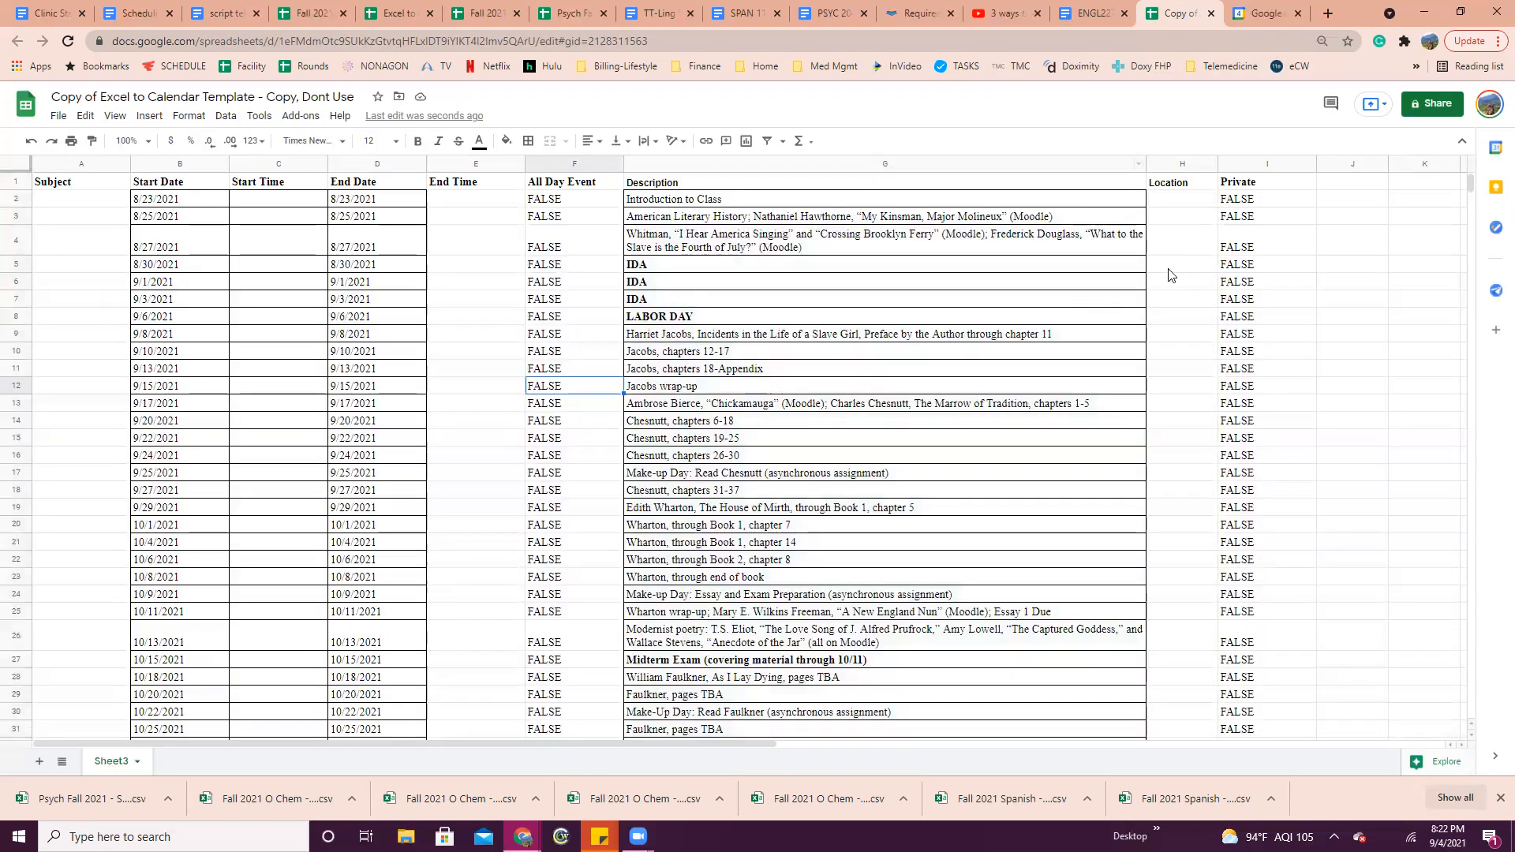
Paste the copied class address into H2 and H3, and fill it down the Location column to H59
right_click(1162, 204)
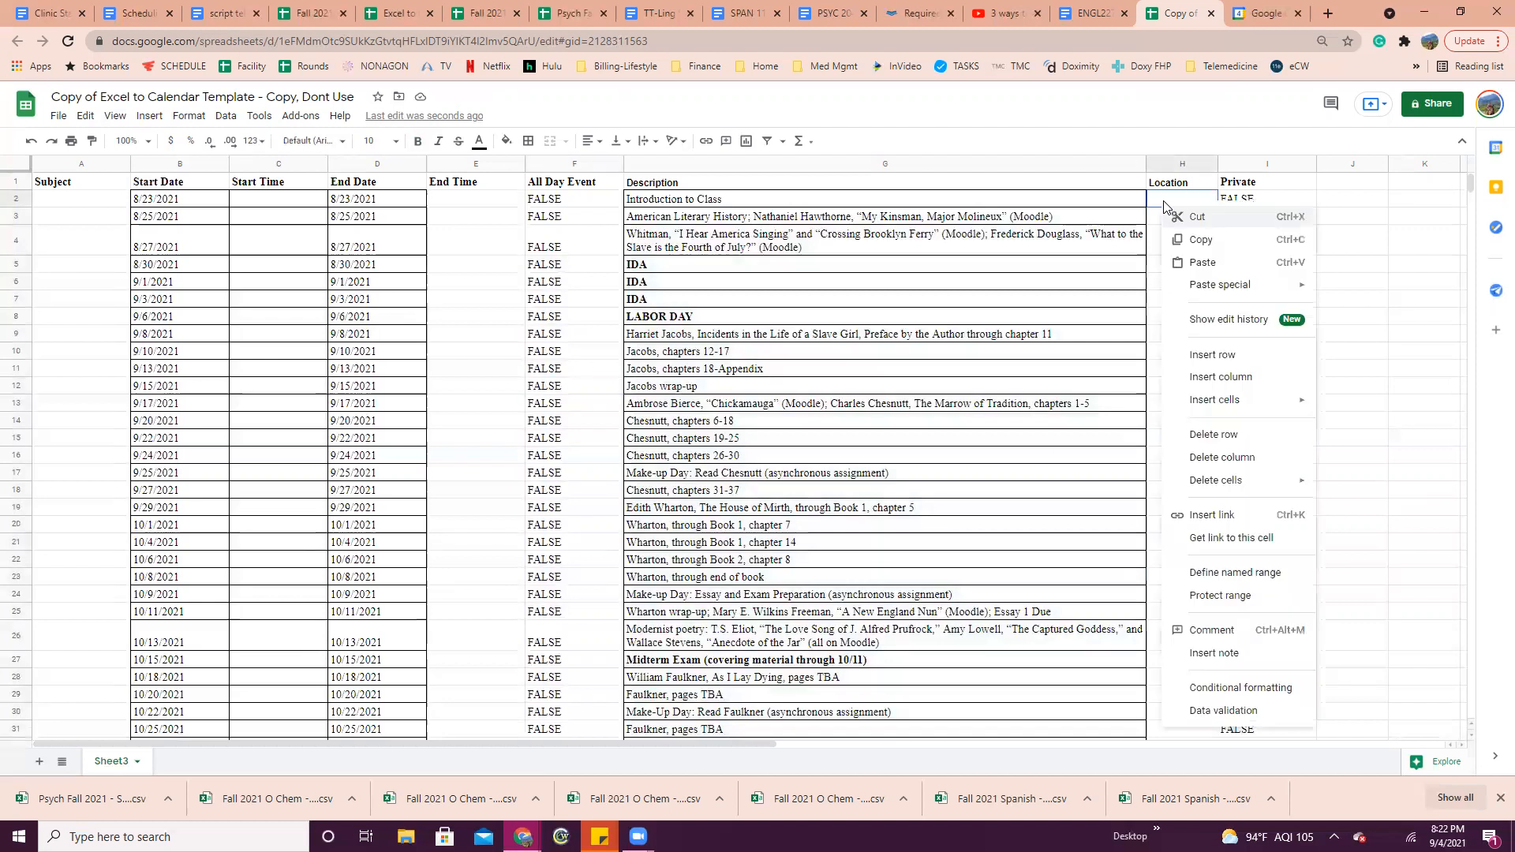
left_click(1207, 260)
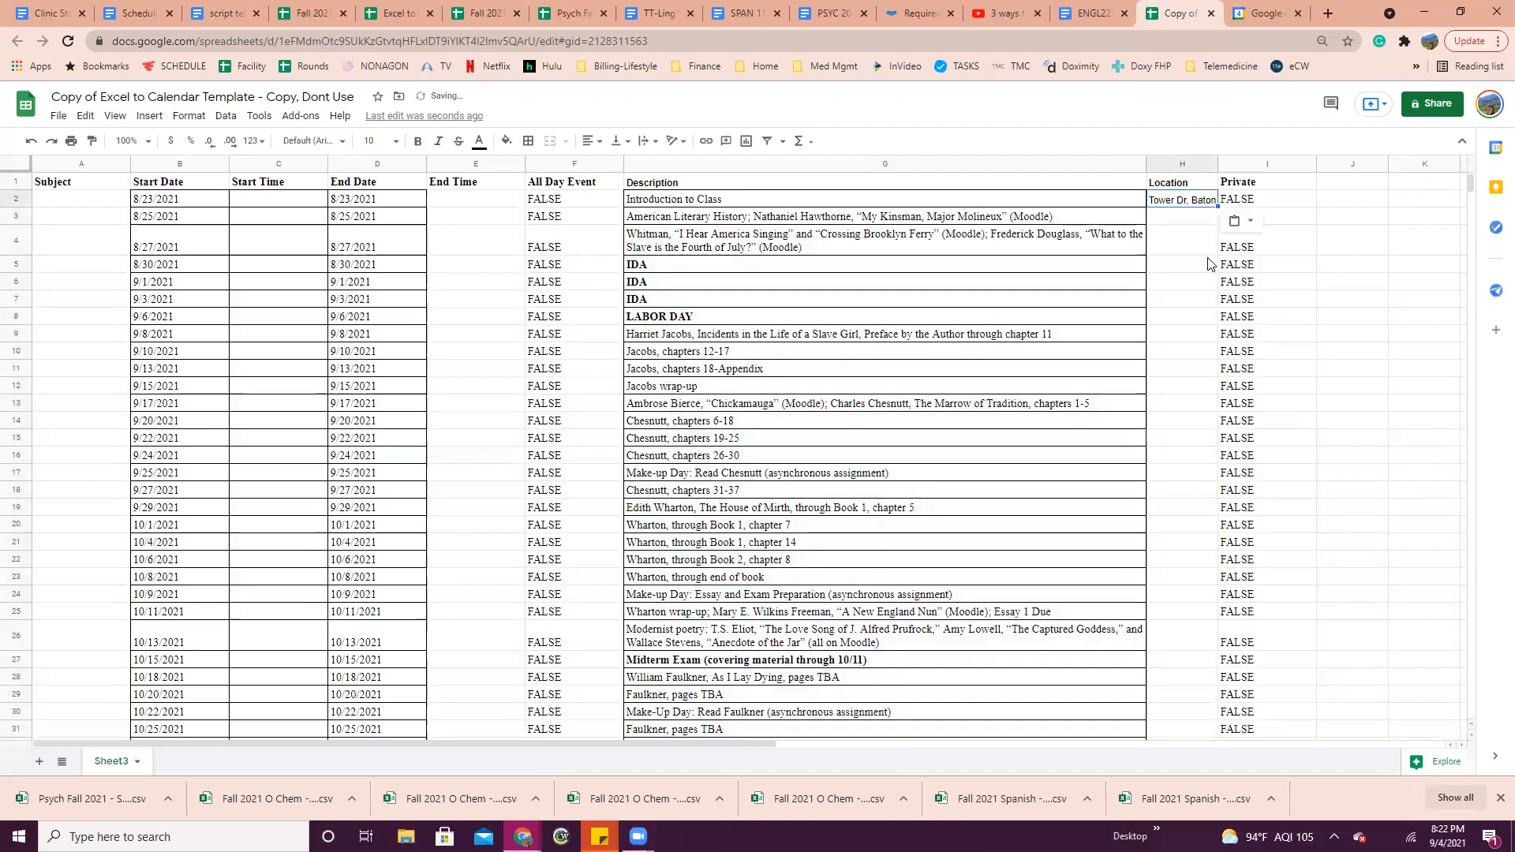
key("ctrl+c")
left_click(1186, 221)
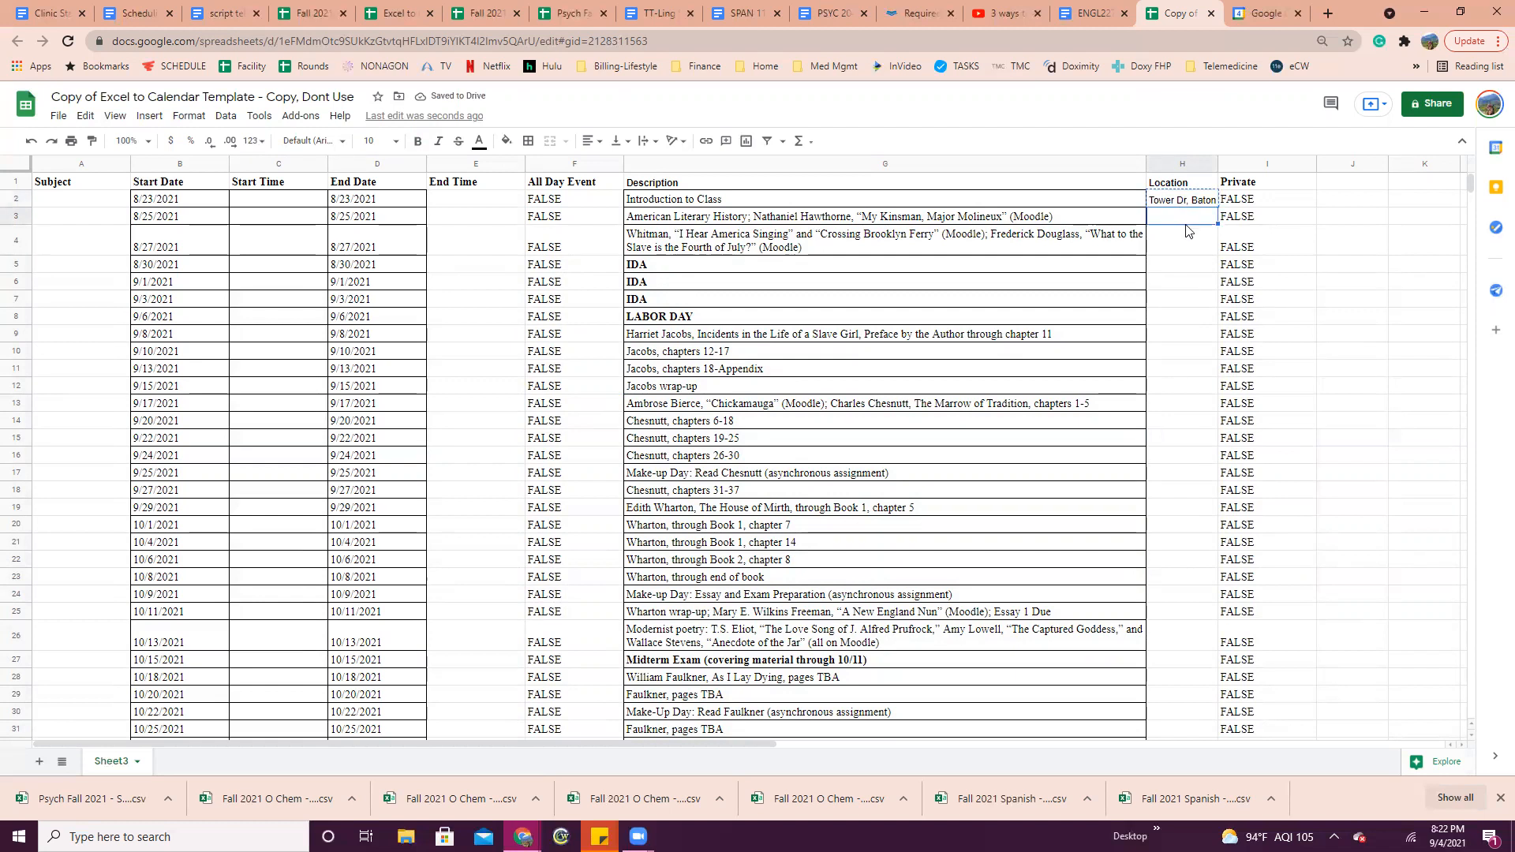
key("ctrl+v")
left_click_drag(1207, 207, 1209, 600)
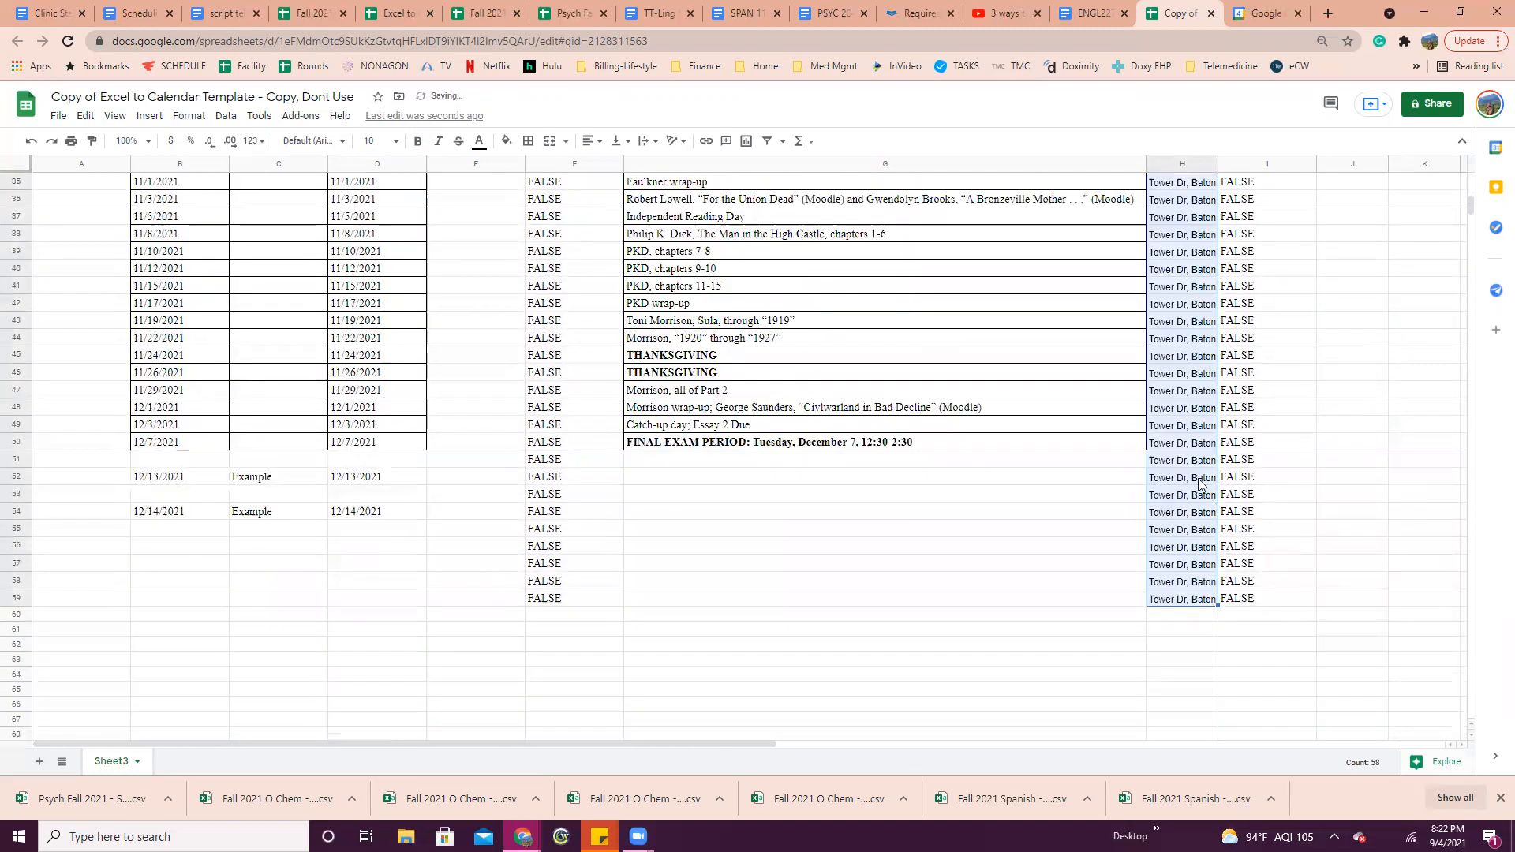
scroll(1213, 457, "up", 10)
scroll(1213, 443, "up", 1)
Enter monday and tuesday in J2:J3, fill the weekday series down to J17, and clear the filled range
left_click(1331, 202)
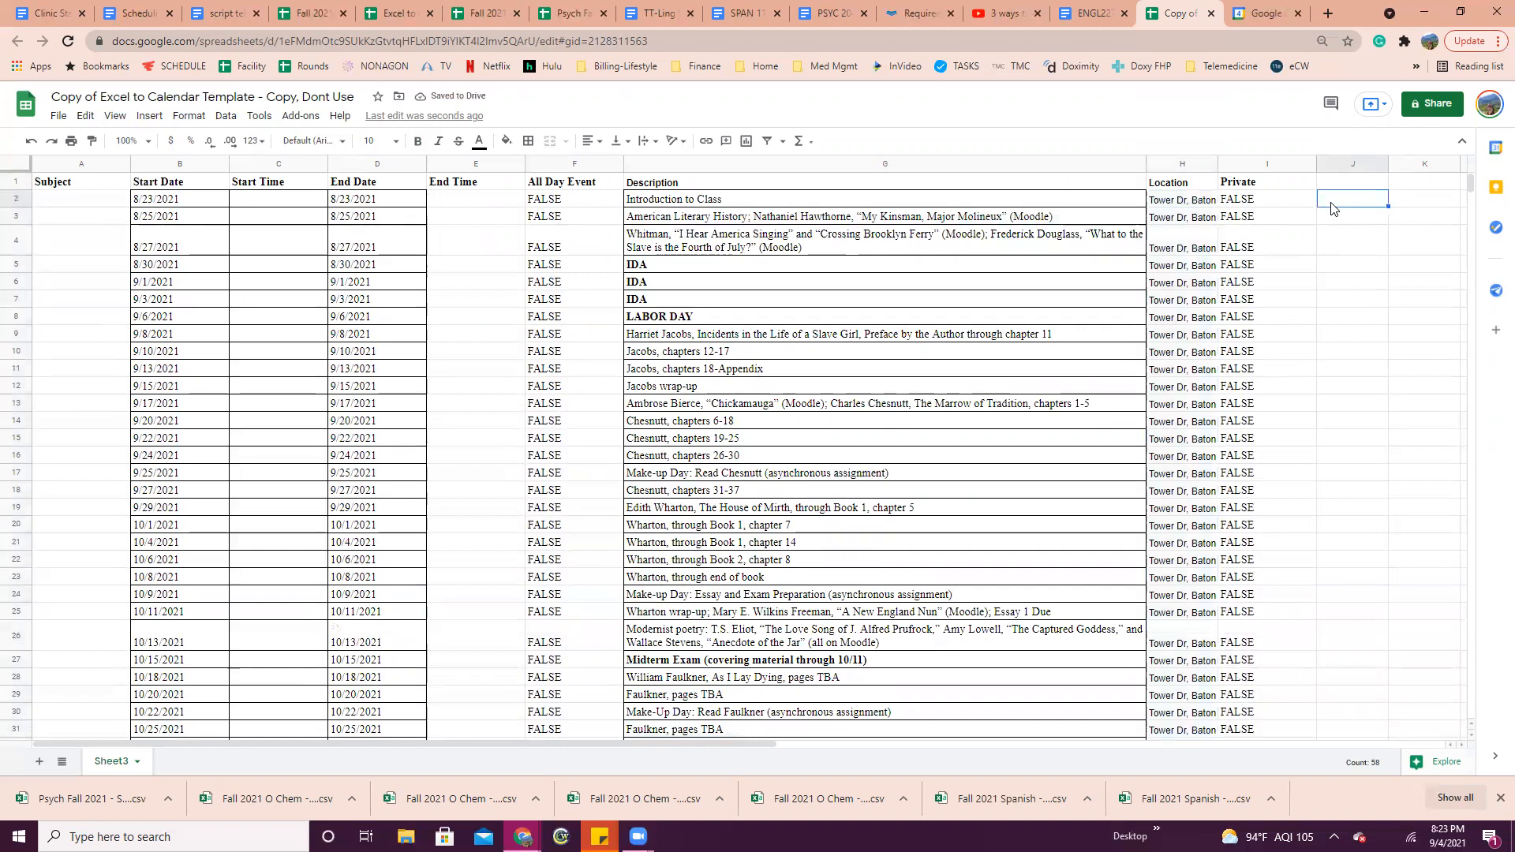
type("monday")
key("Return")
type("tue")
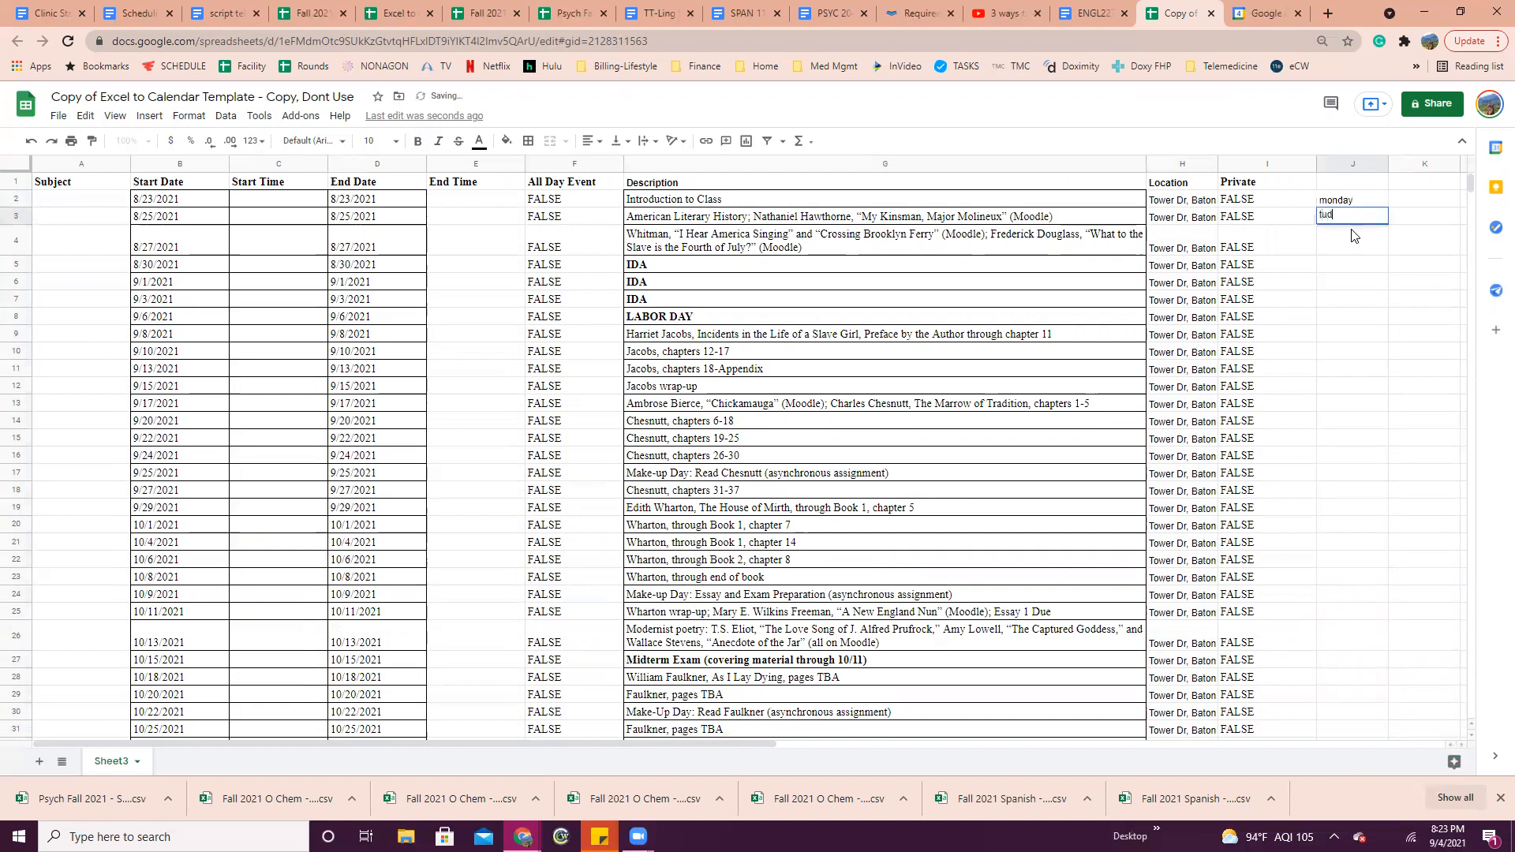
type("udes")
key("BackSpace")
key("BackSpace")
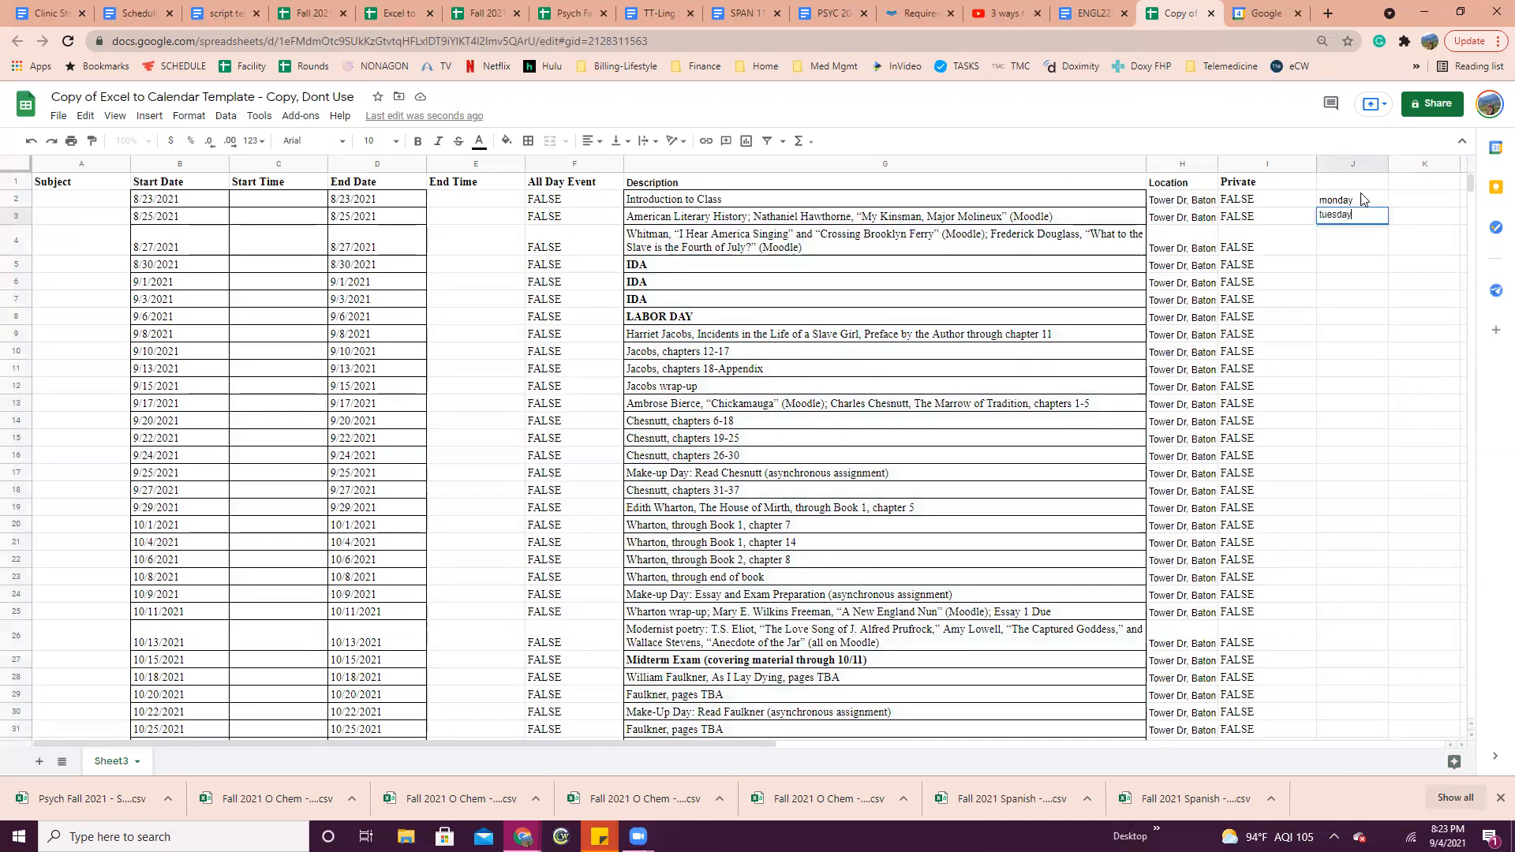
left_click_drag(1363, 202, 1369, 217)
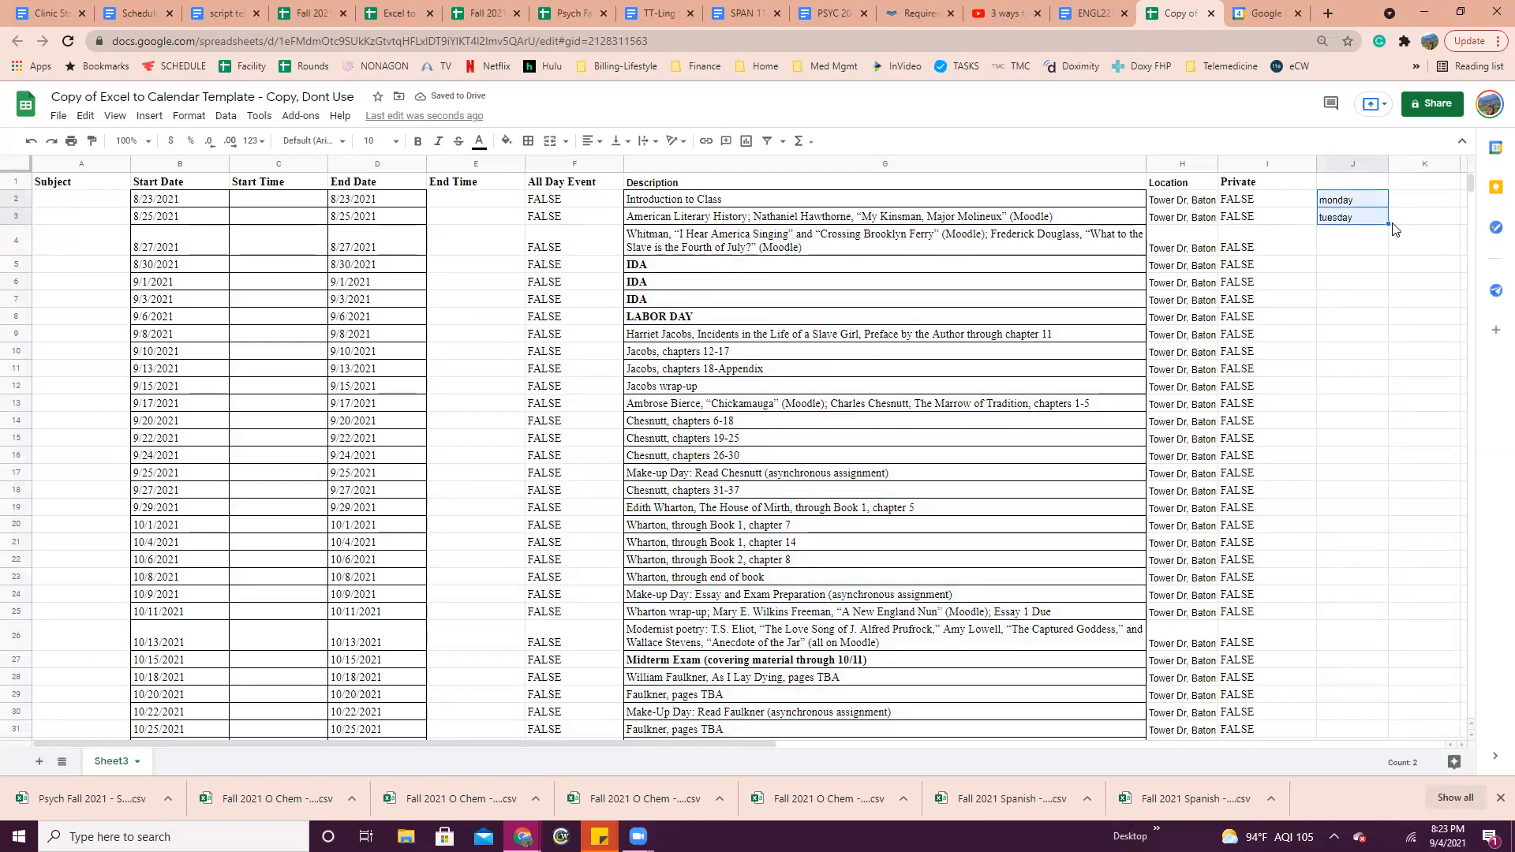
left_click_drag(1388, 224, 1346, 483)
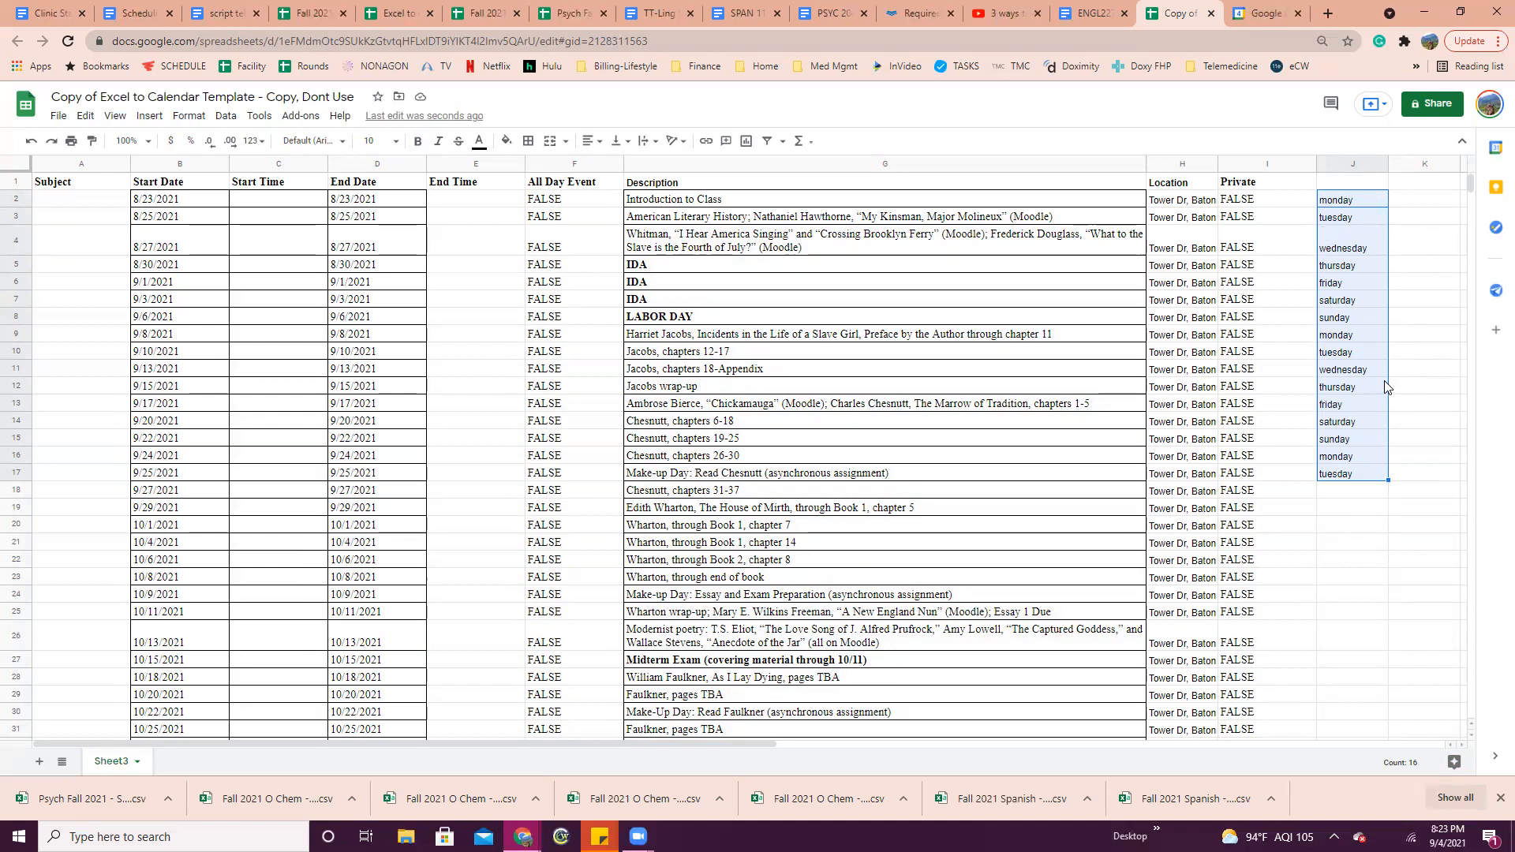
key("Delete")
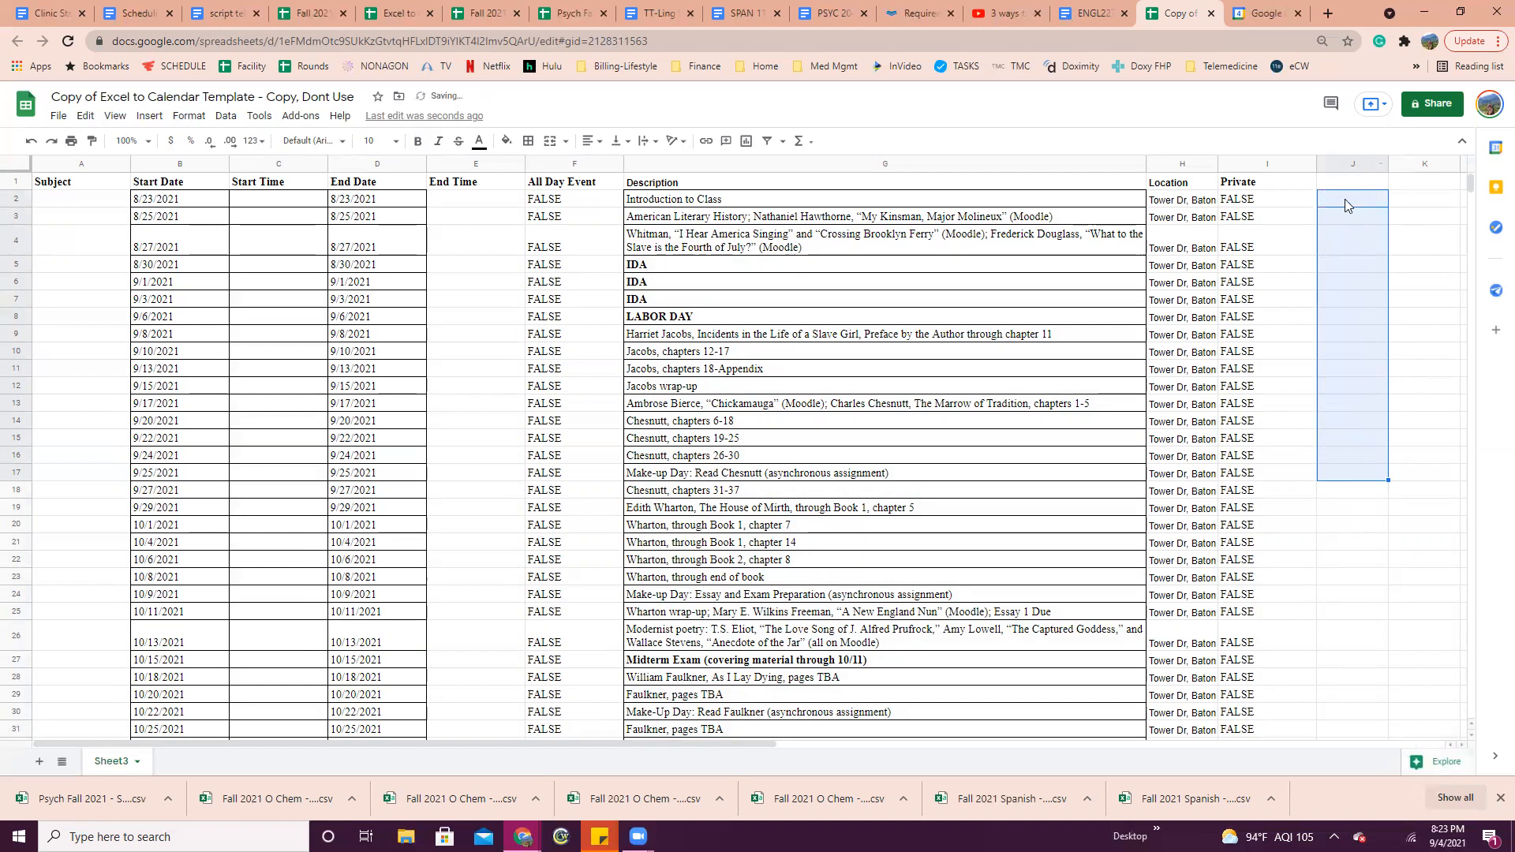
Enter 1 in J2 and fill it down column J to J11
left_click(1344, 199)
type("1")
key("Return")
left_click(1376, 205)
left_click_drag(1385, 204, 1404, 374)
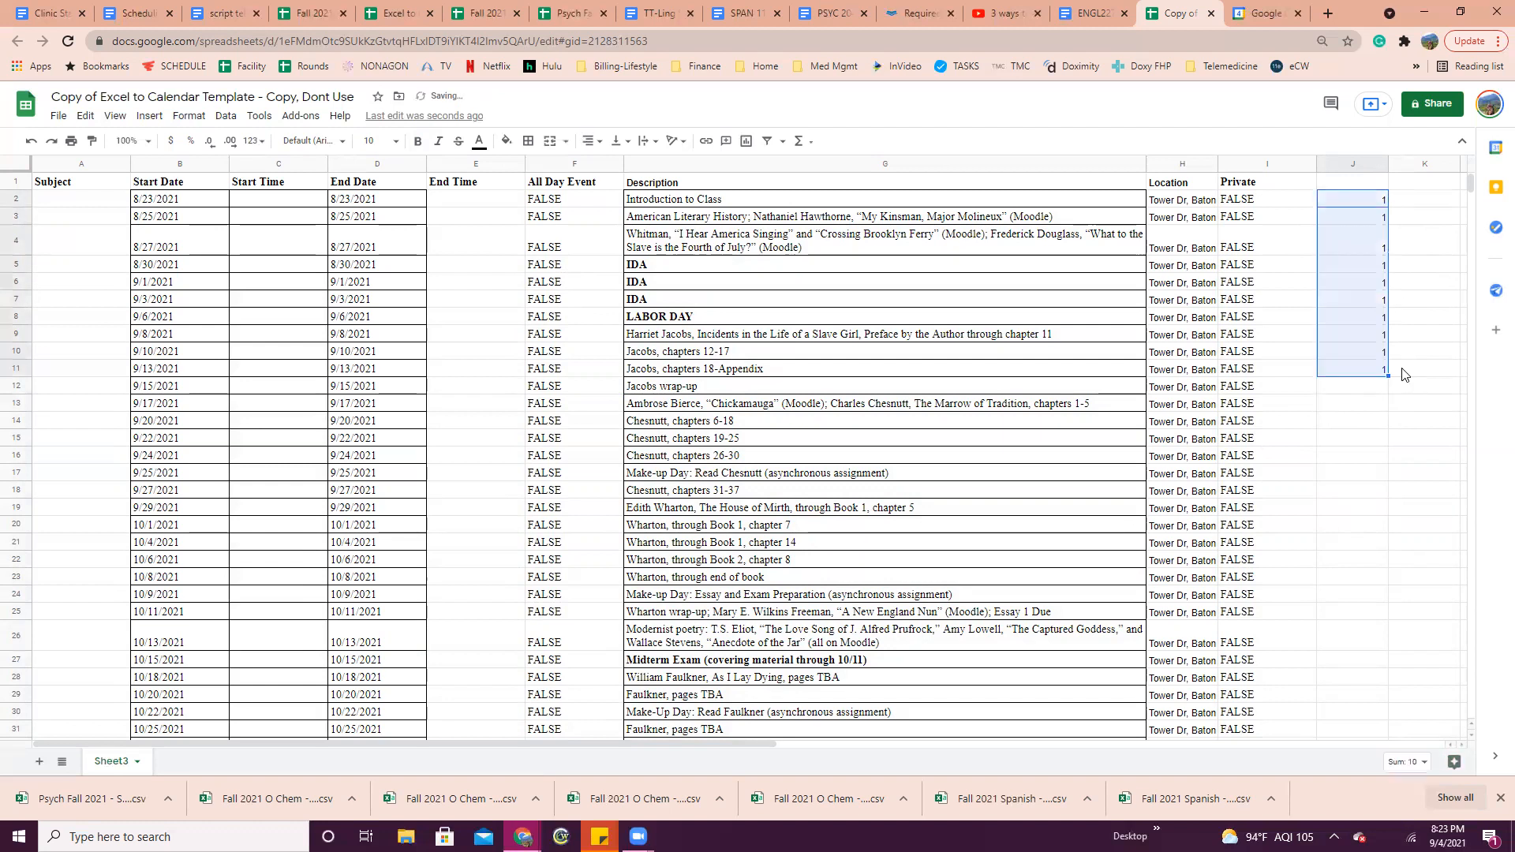
Set J3 to 2, fill the number series from J2:J3 down to J12, and clear the filled range
left_click(1377, 216)
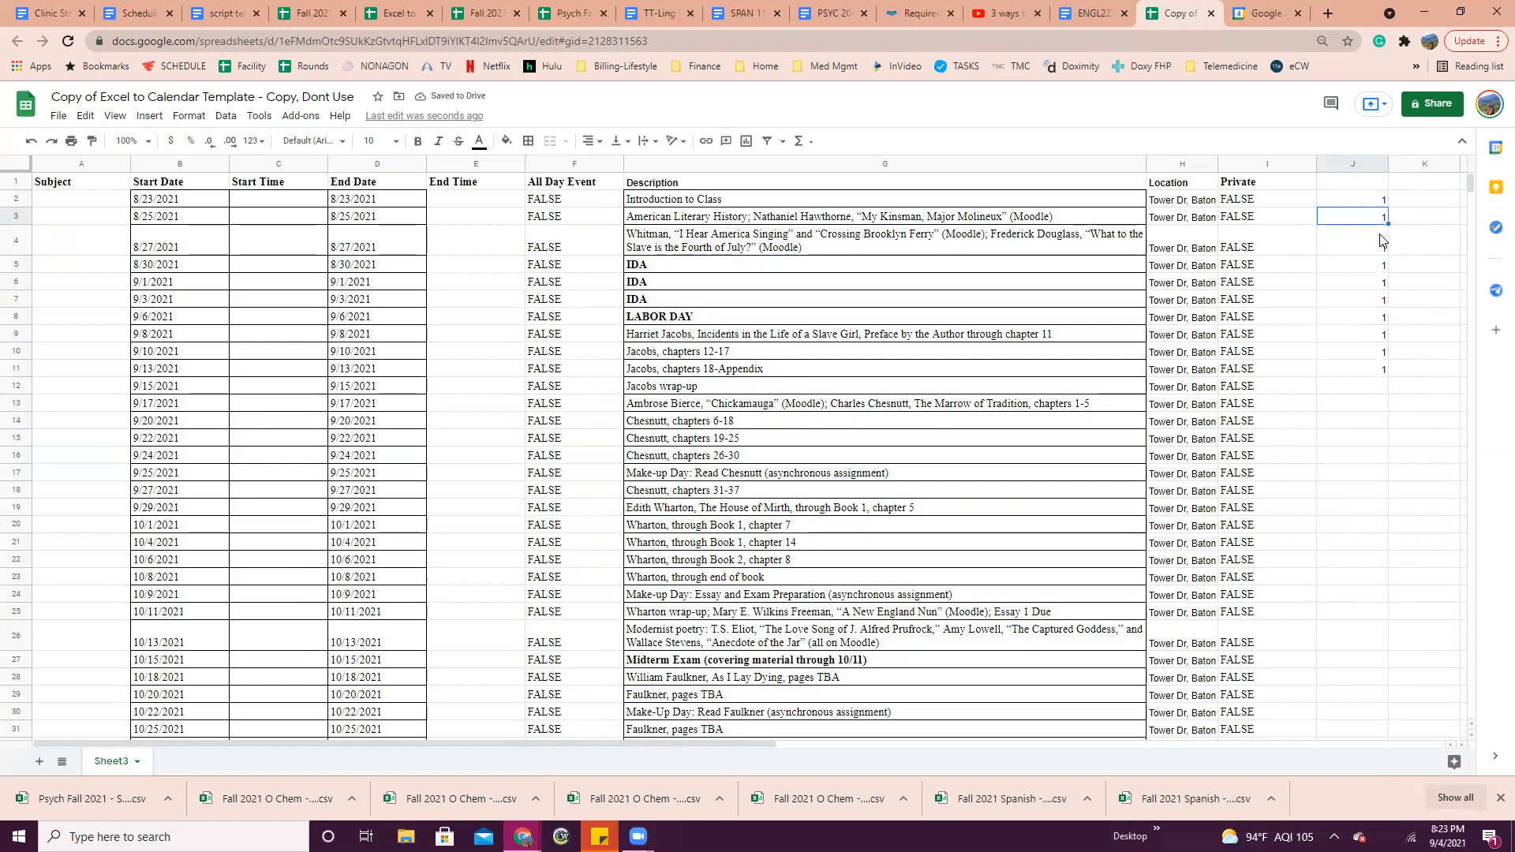
type("2")
left_click_drag(1371, 202, 1384, 393)
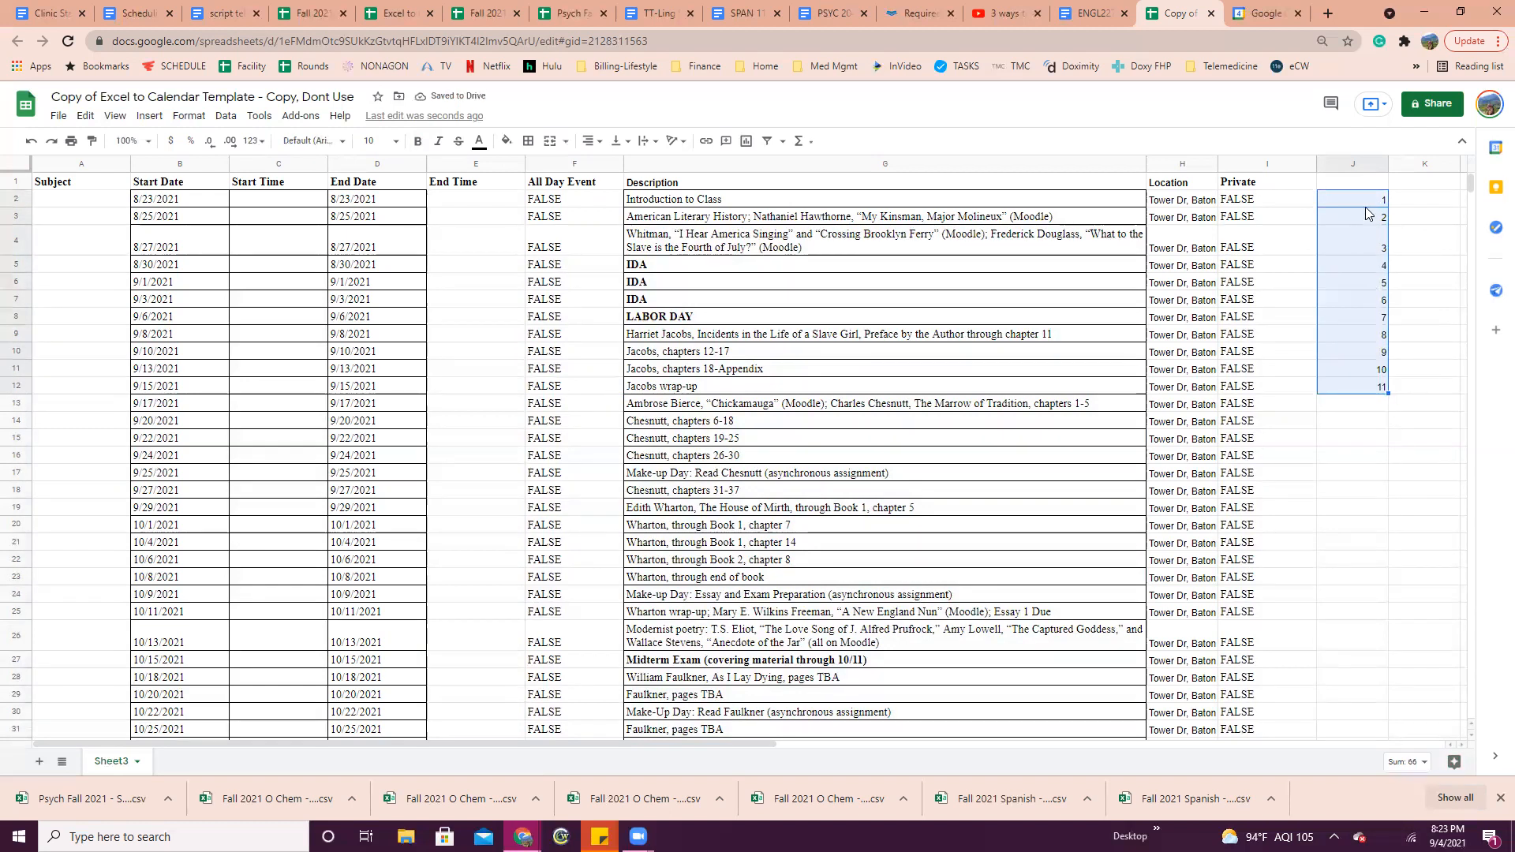
key("Delete")
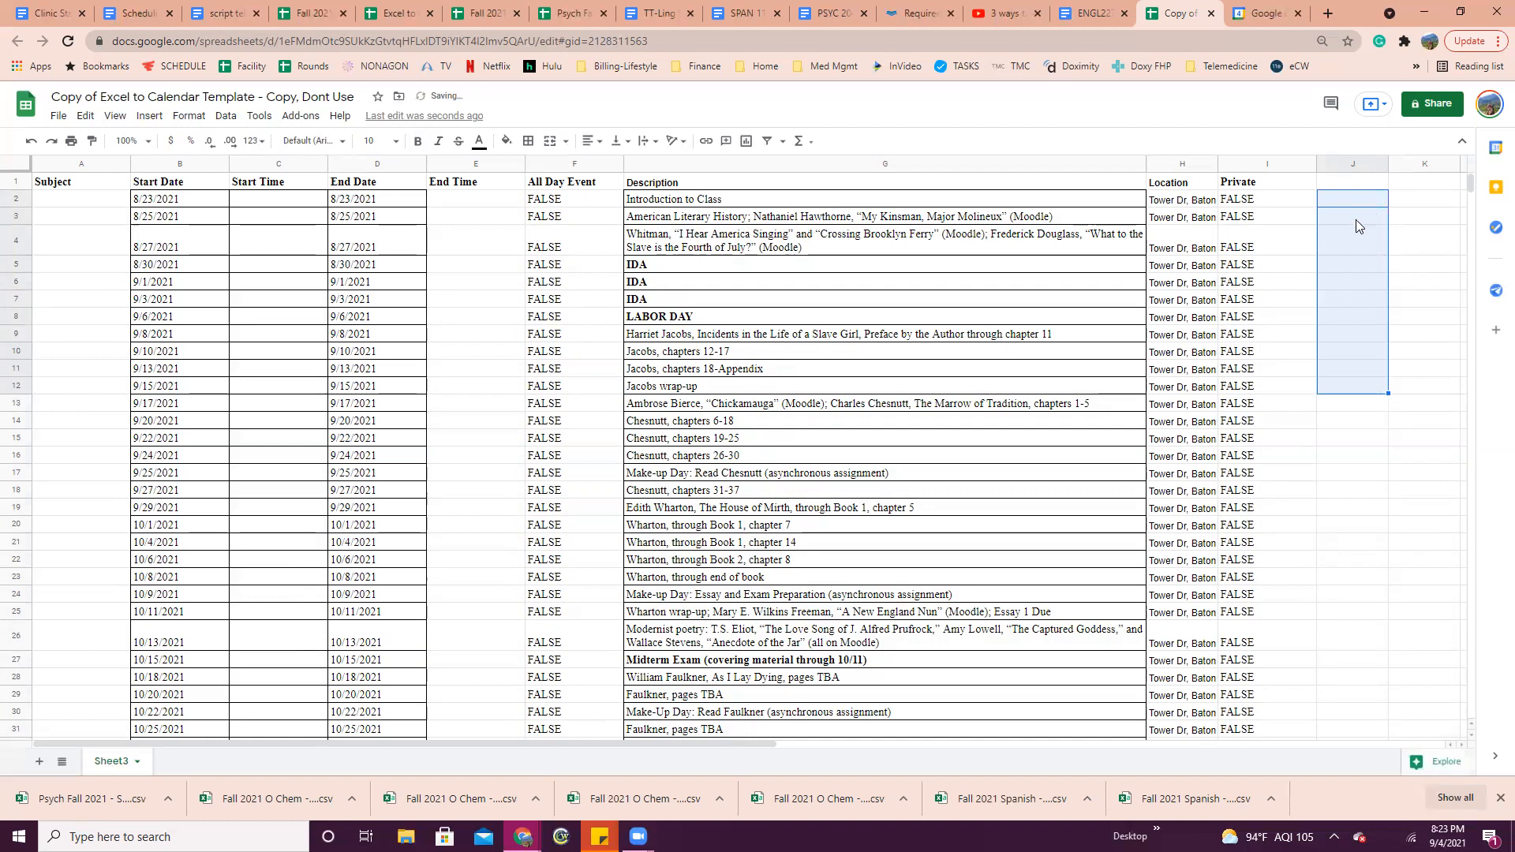
left_click(1293, 224)
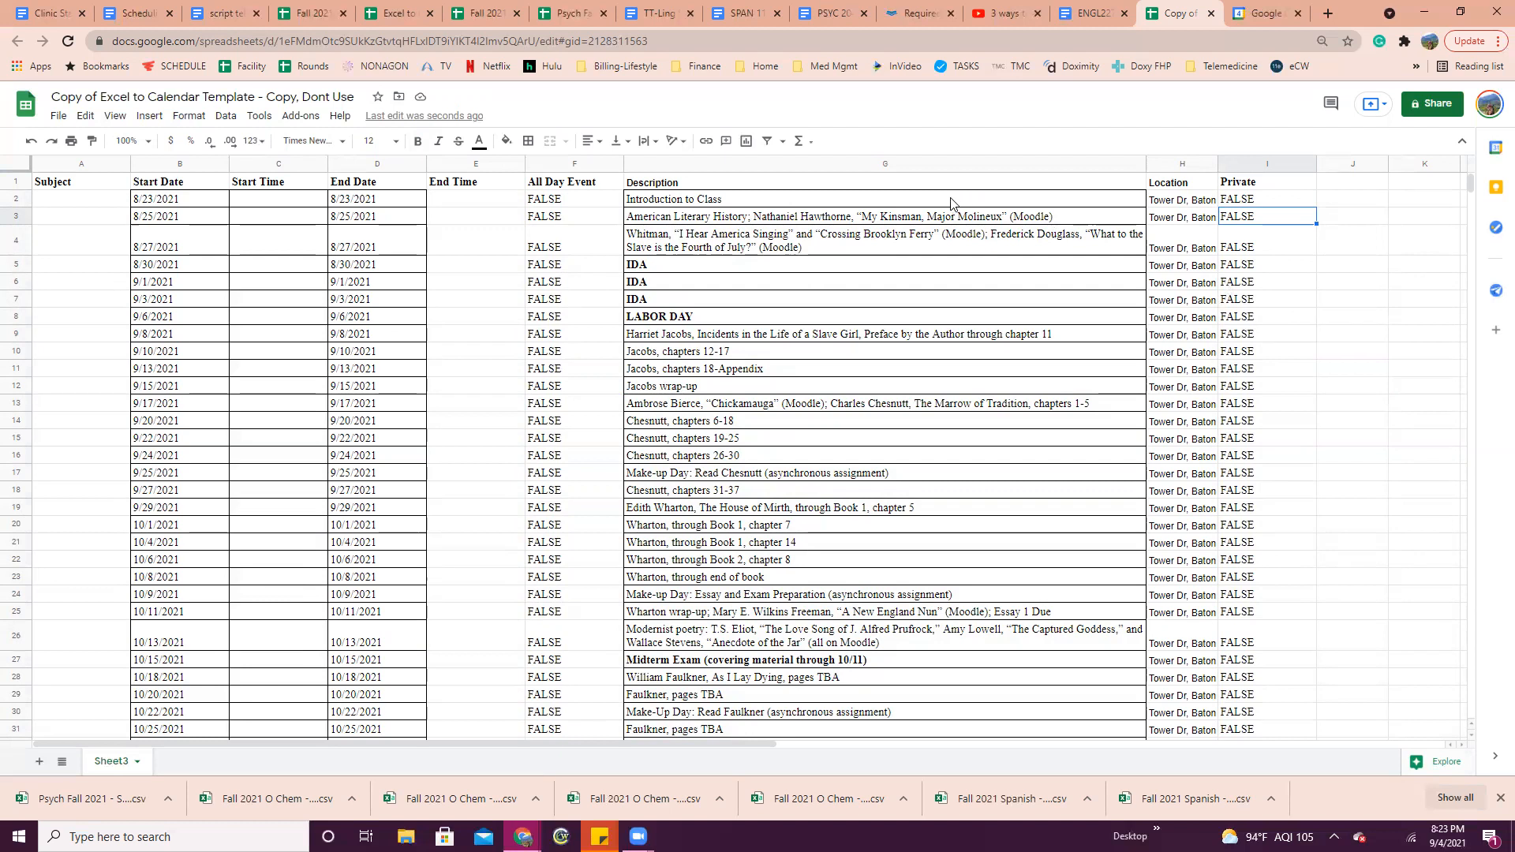
Combine the description, location and private values in J2 with =G2&H2&I2 and widen column J to fit
left_click(750, 204)
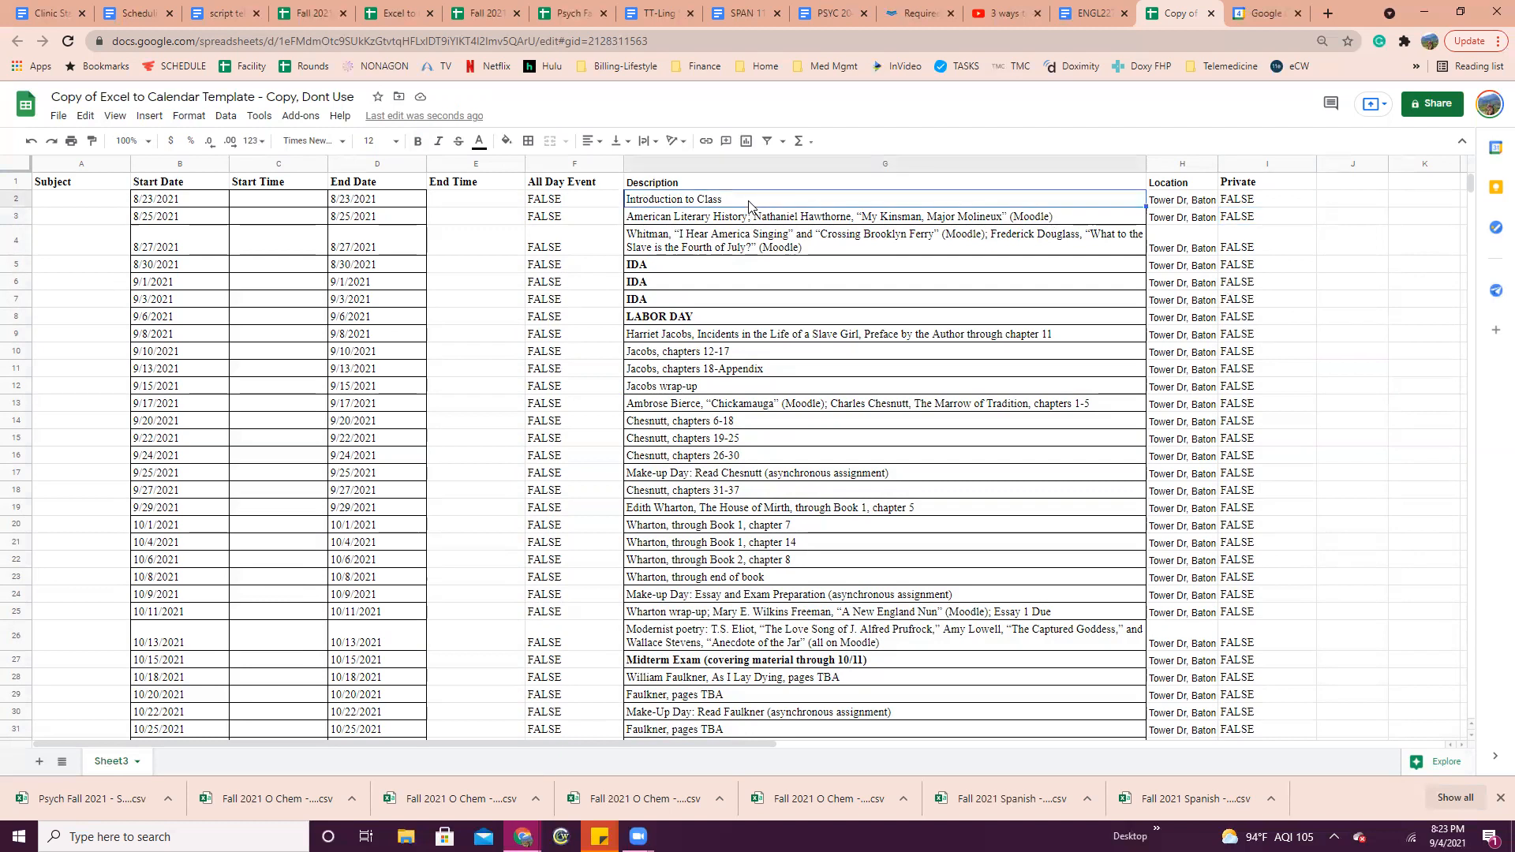
left_click(1188, 206)
left_click(1254, 200)
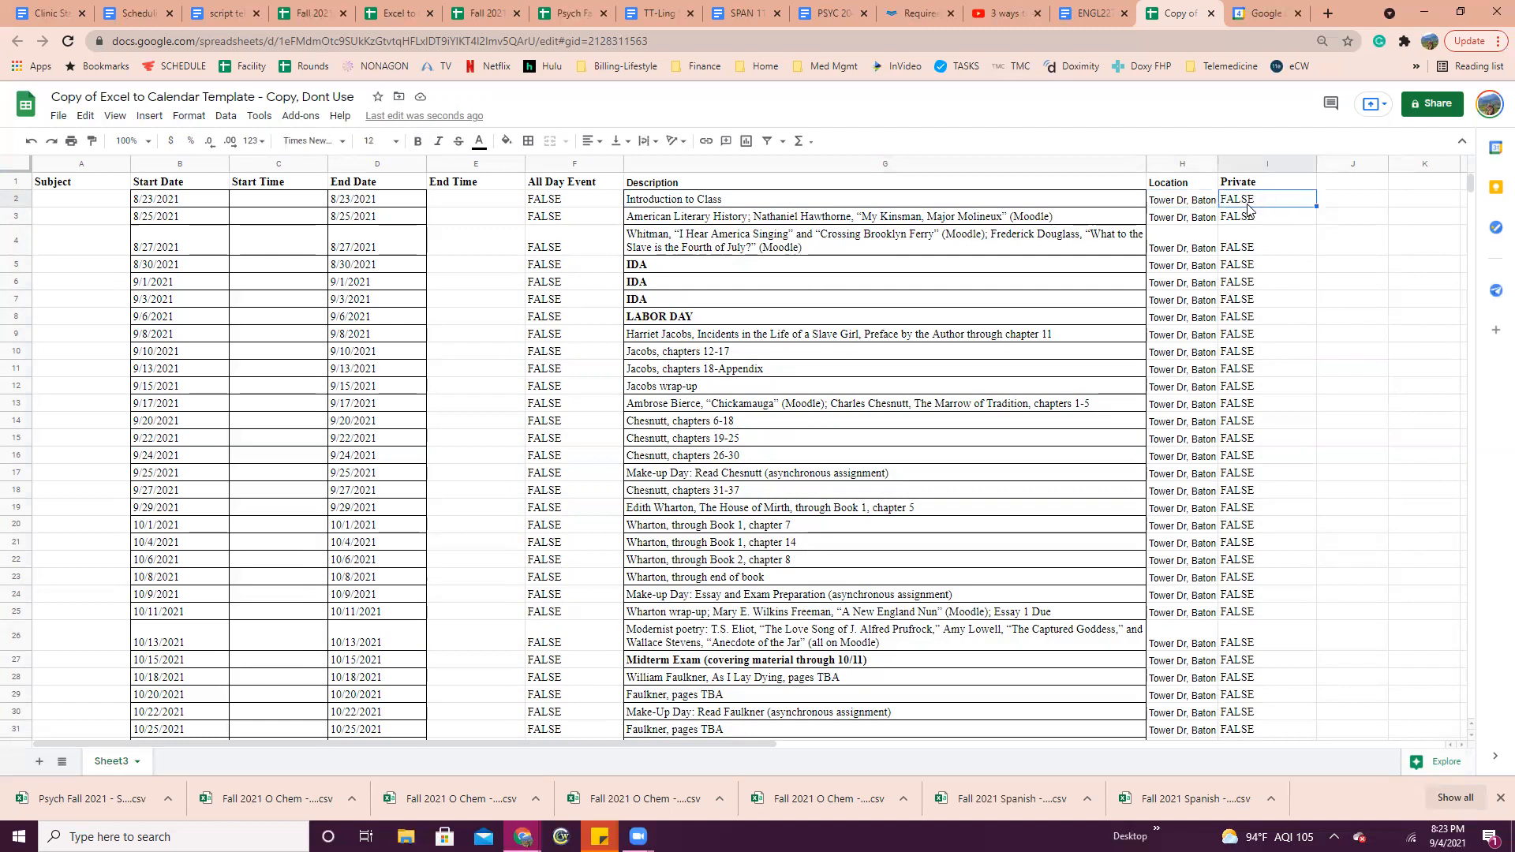
left_click(1342, 204)
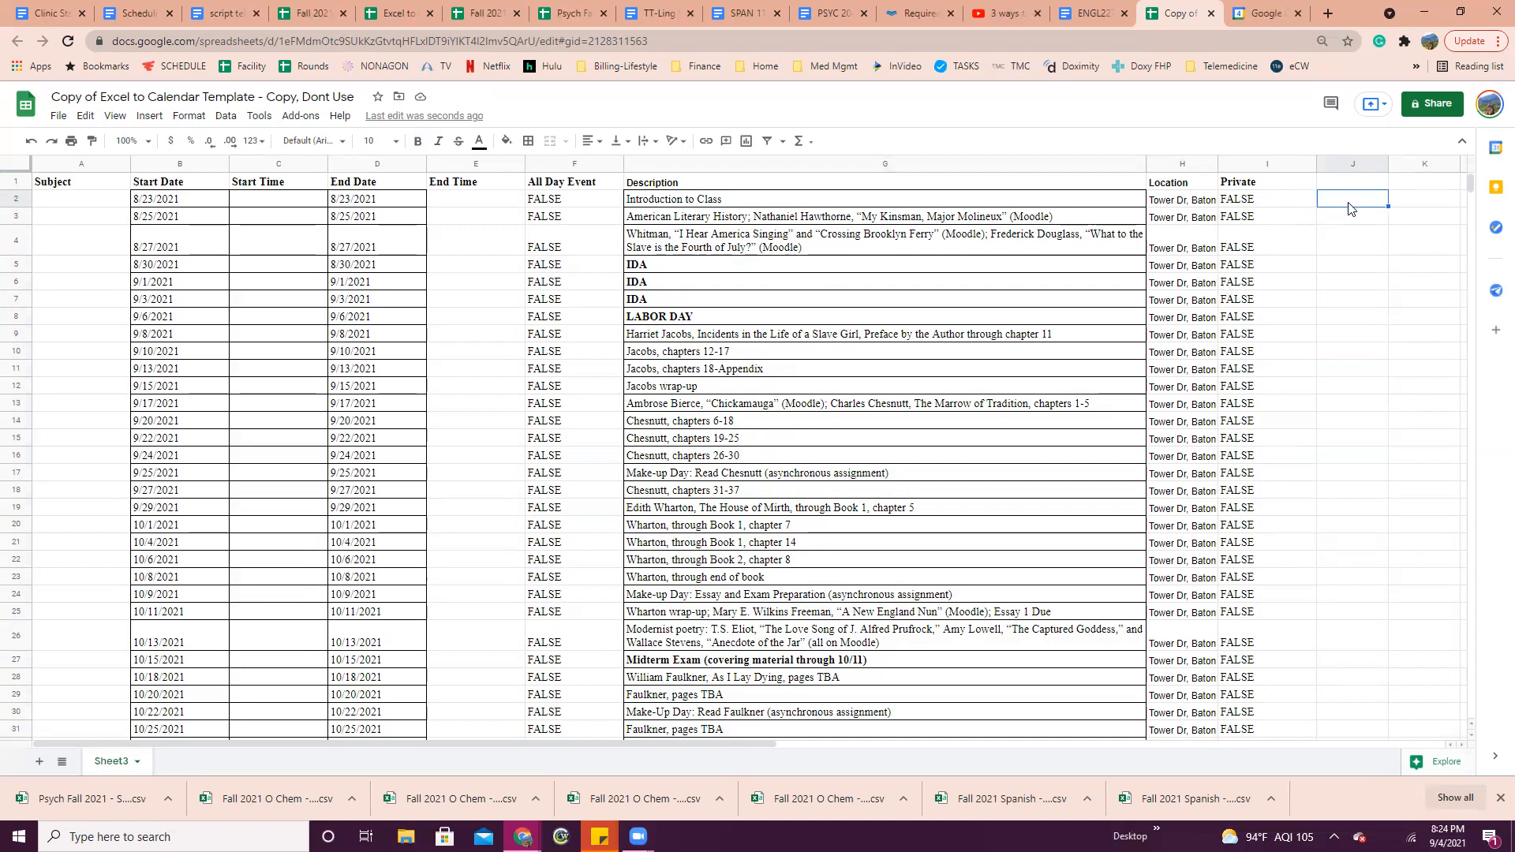
type("=")
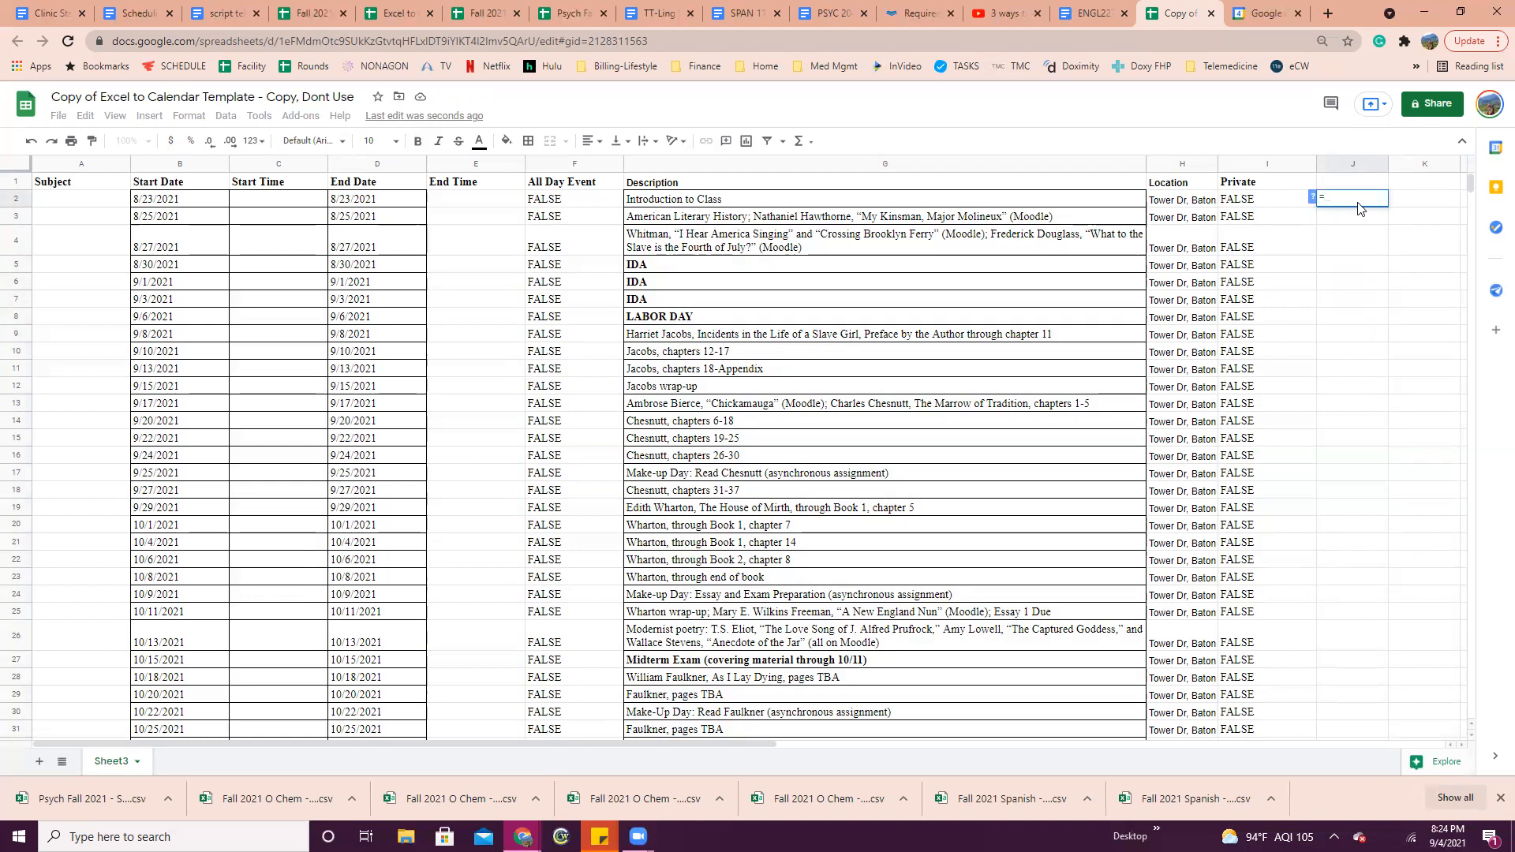
type("G2&H2")
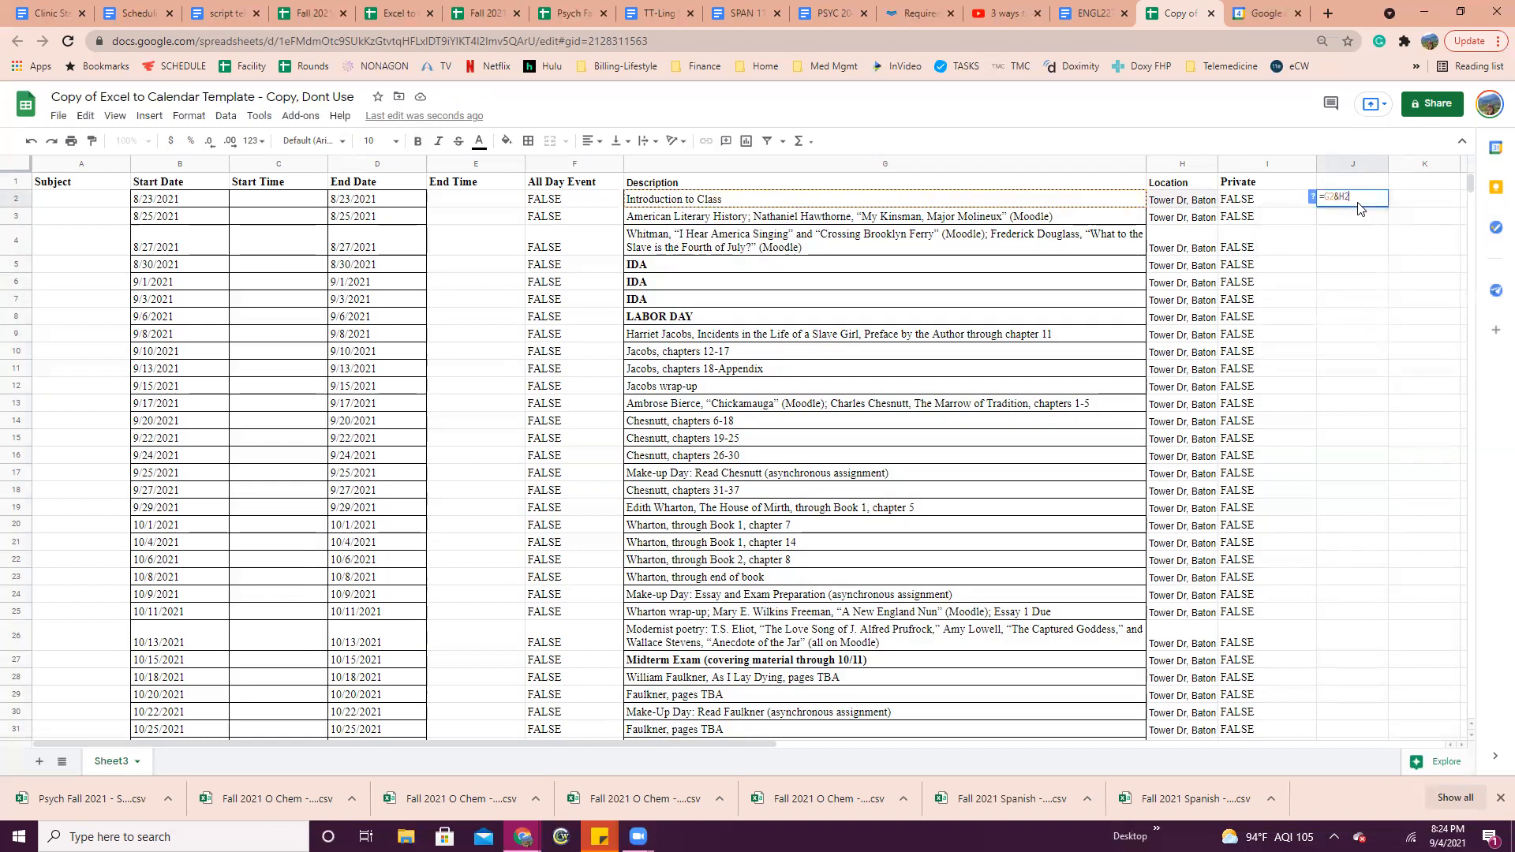
type("&")
type("I2")
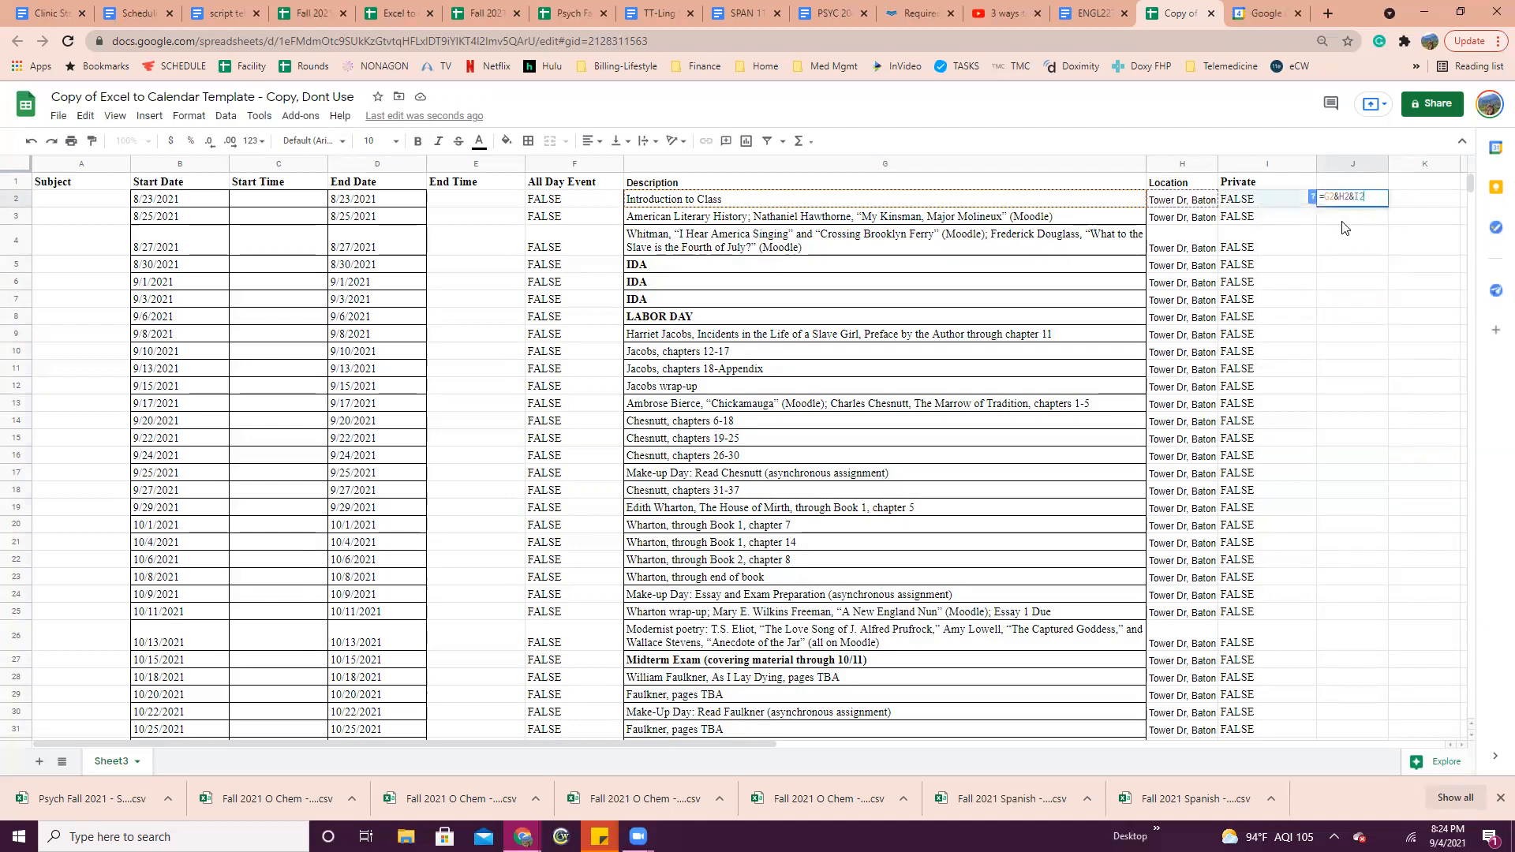
left_click(1349, 236)
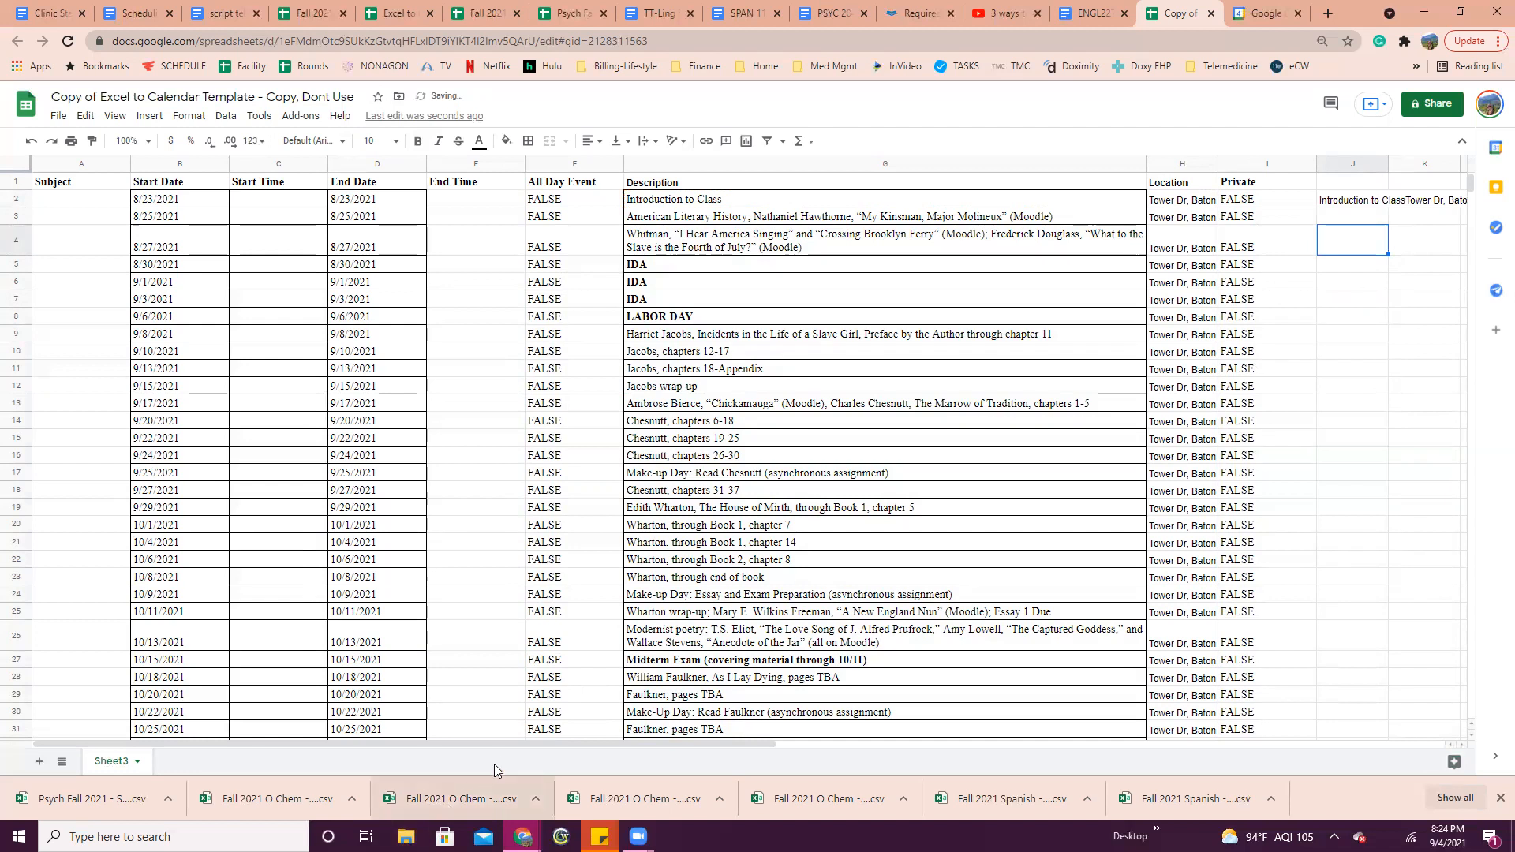
left_click_drag(500, 745, 720, 760)
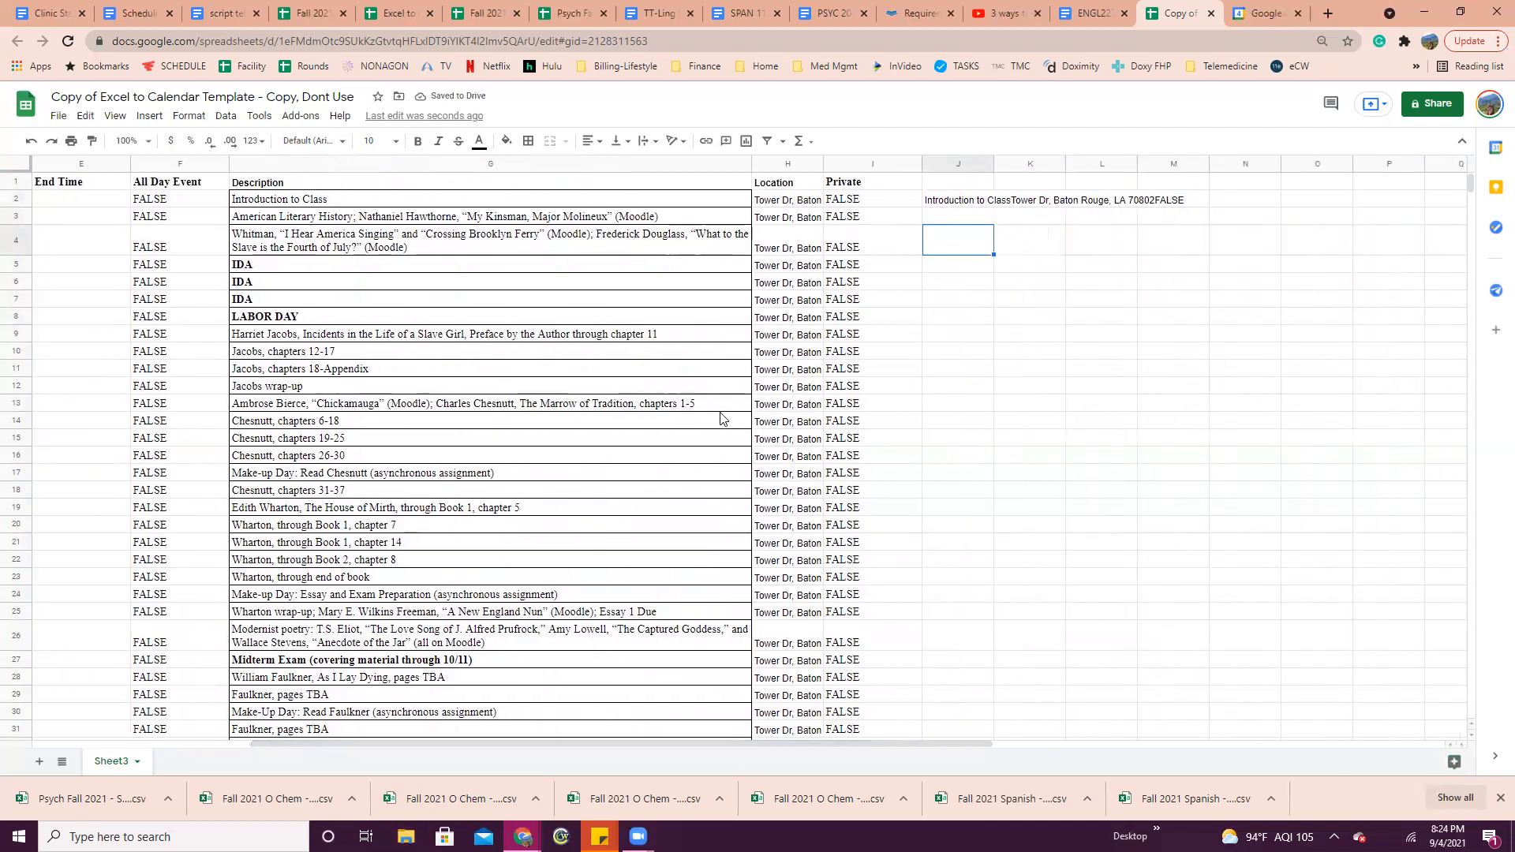
double_click(993, 163)
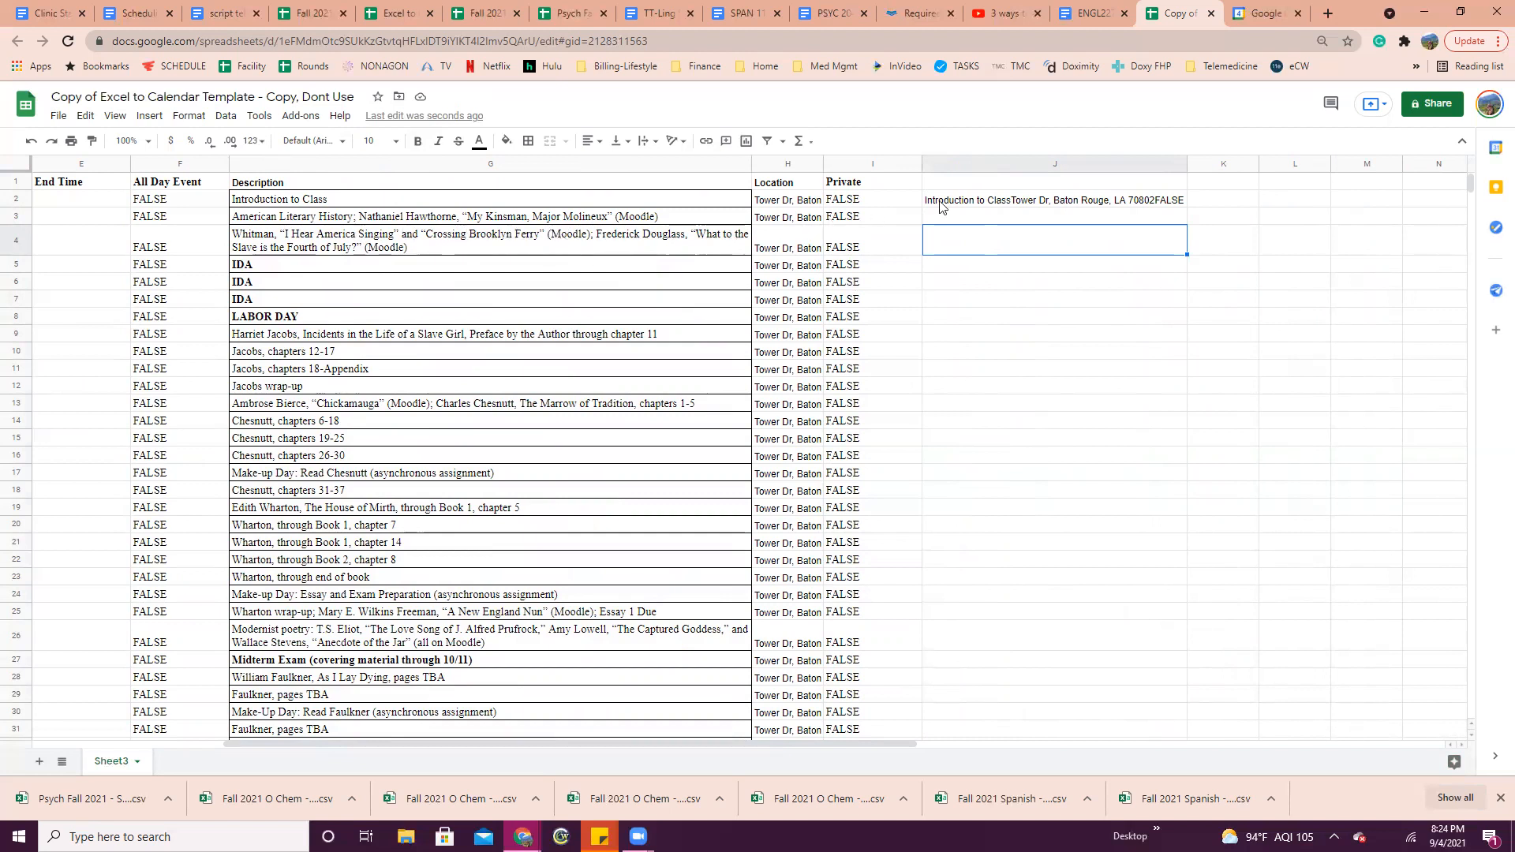
Cut the range J2:J31 and open the paste options for G2 in the Description column, without pasting
left_click_drag(963, 205, 971, 734)
right_click(983, 214)
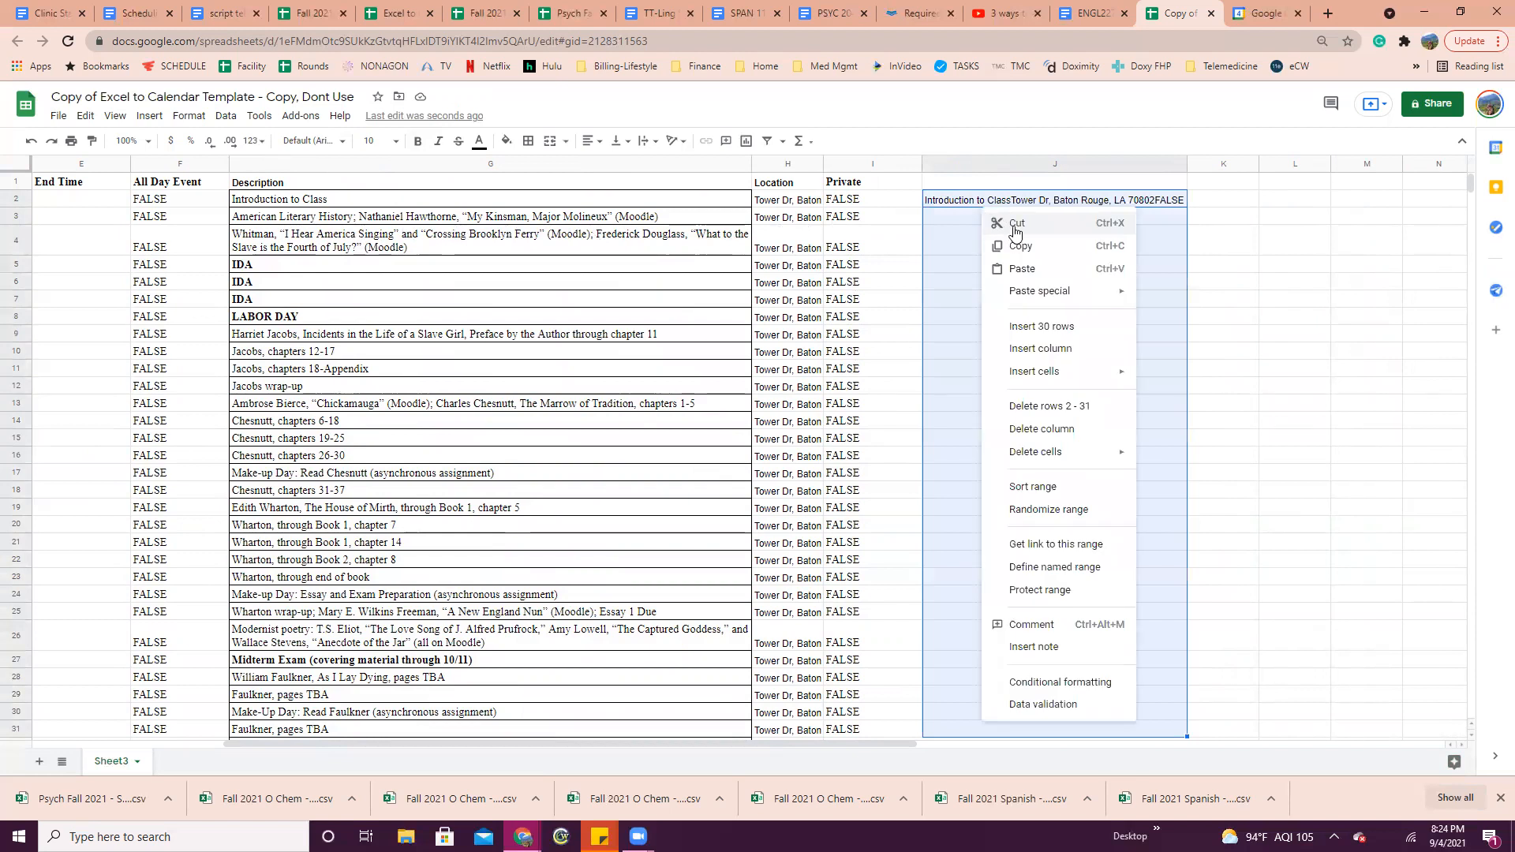
left_click(1018, 224)
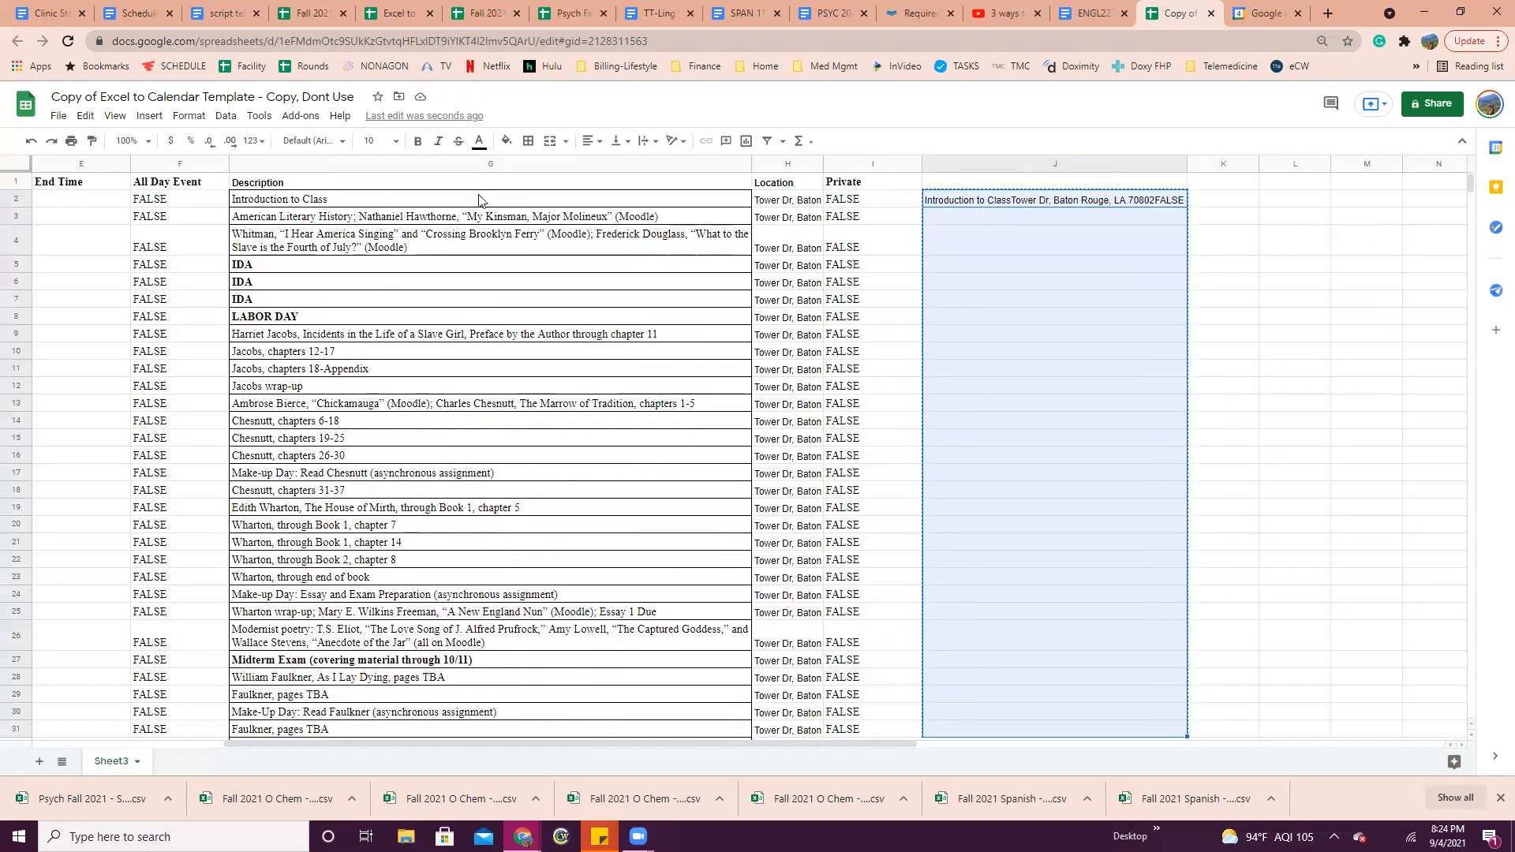
right_click(479, 200)
mouse_move(572, 280)
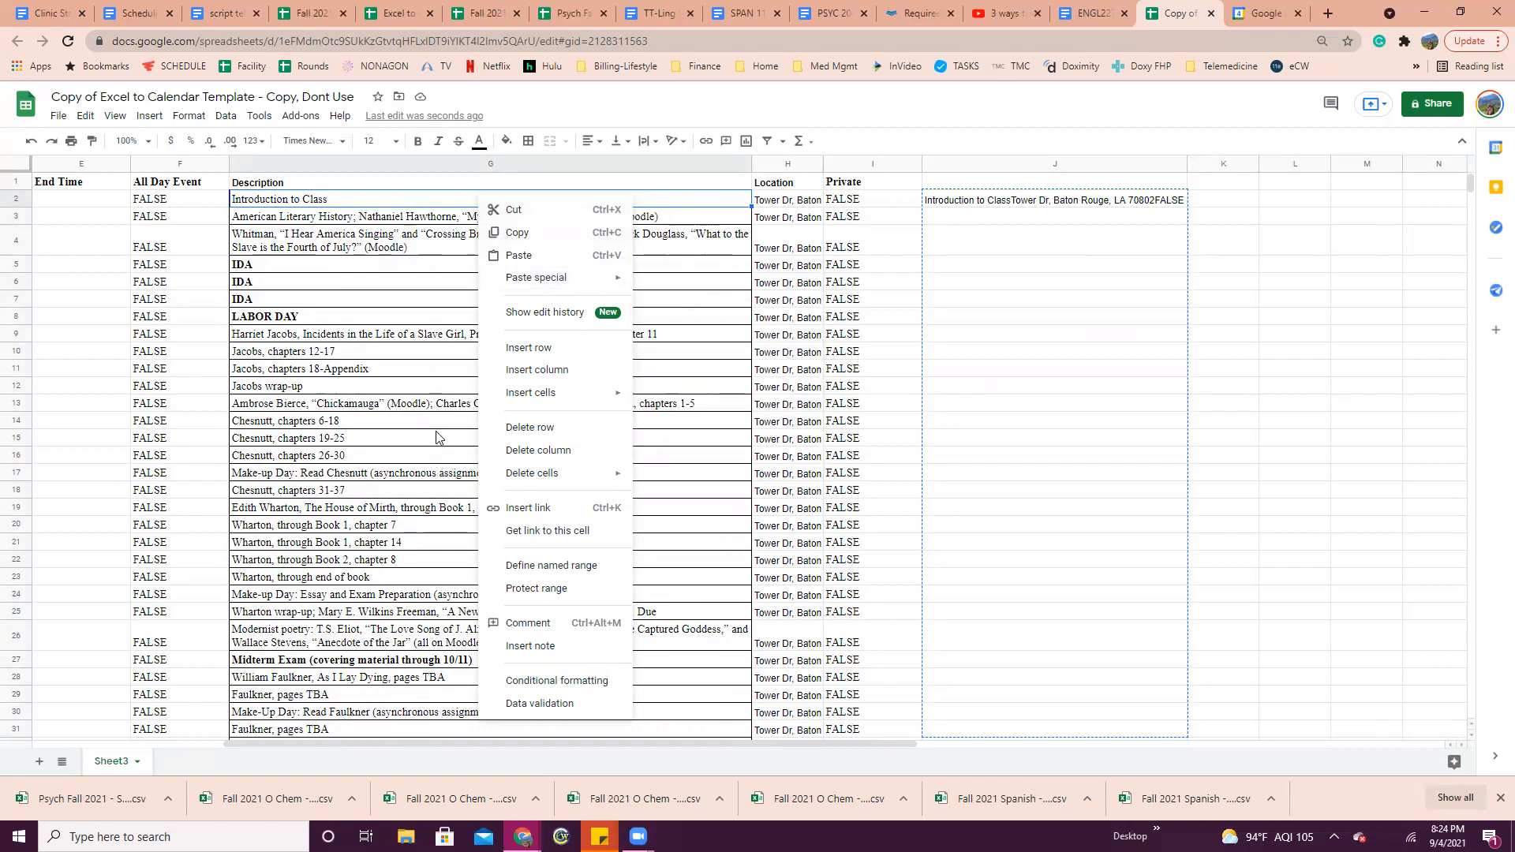
left_click(1016, 216)
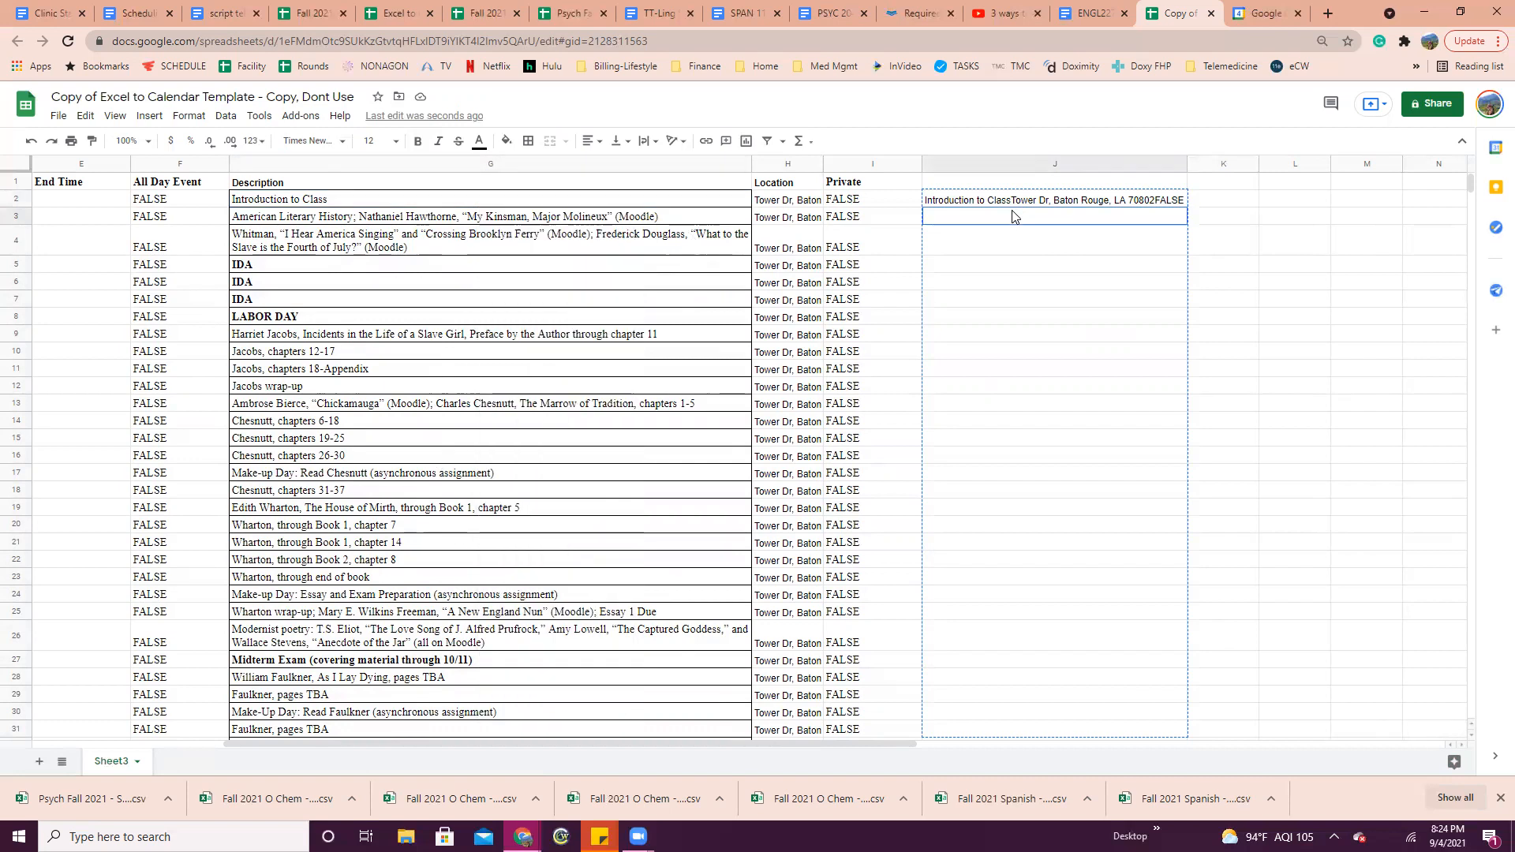
Clear the combined text from column J
left_click(976, 166)
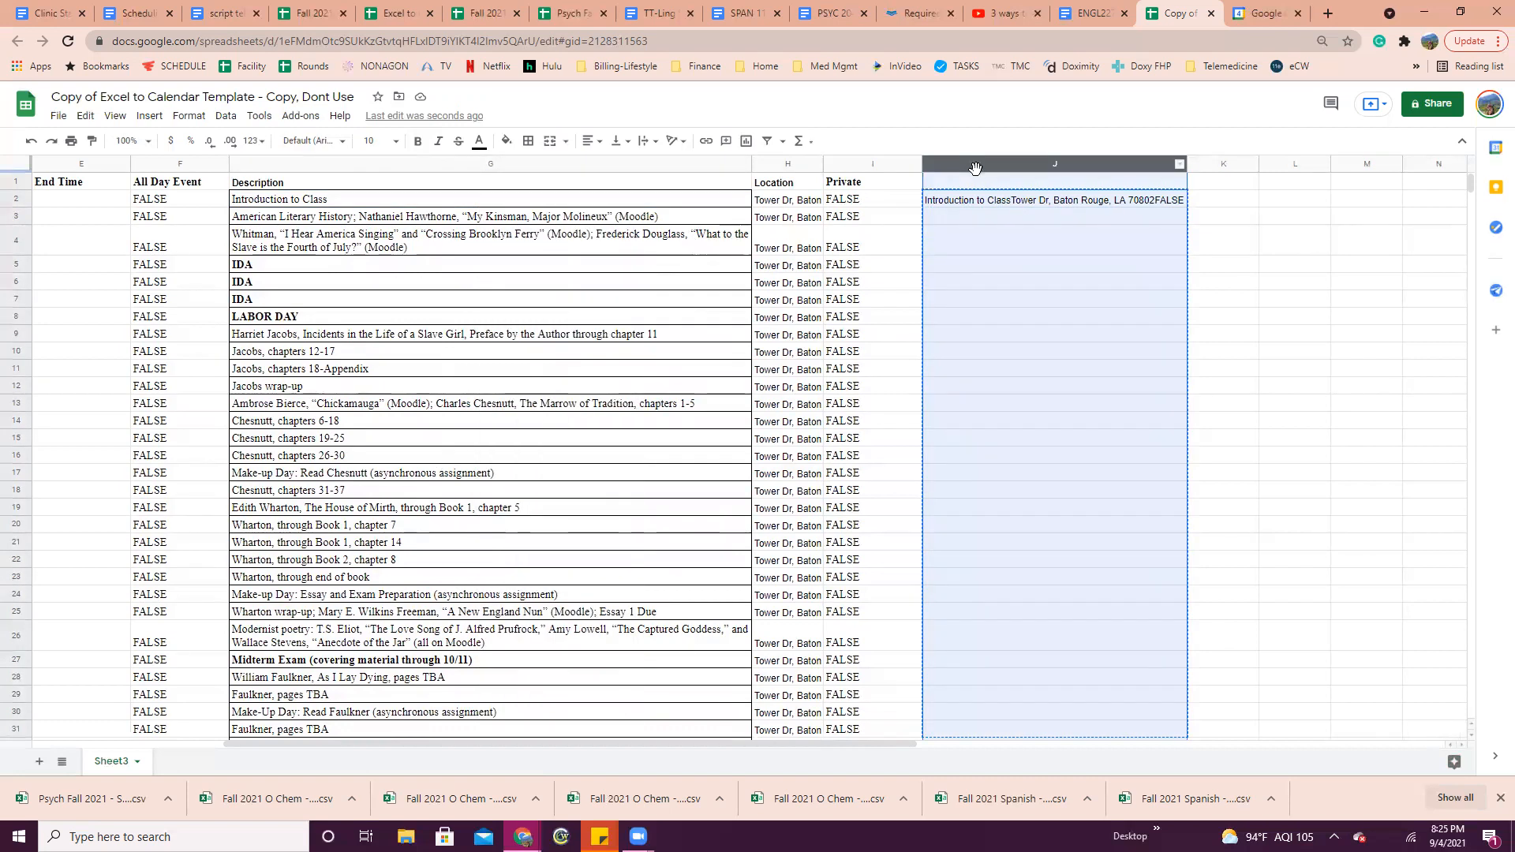
key("Delete")
left_click(947, 242)
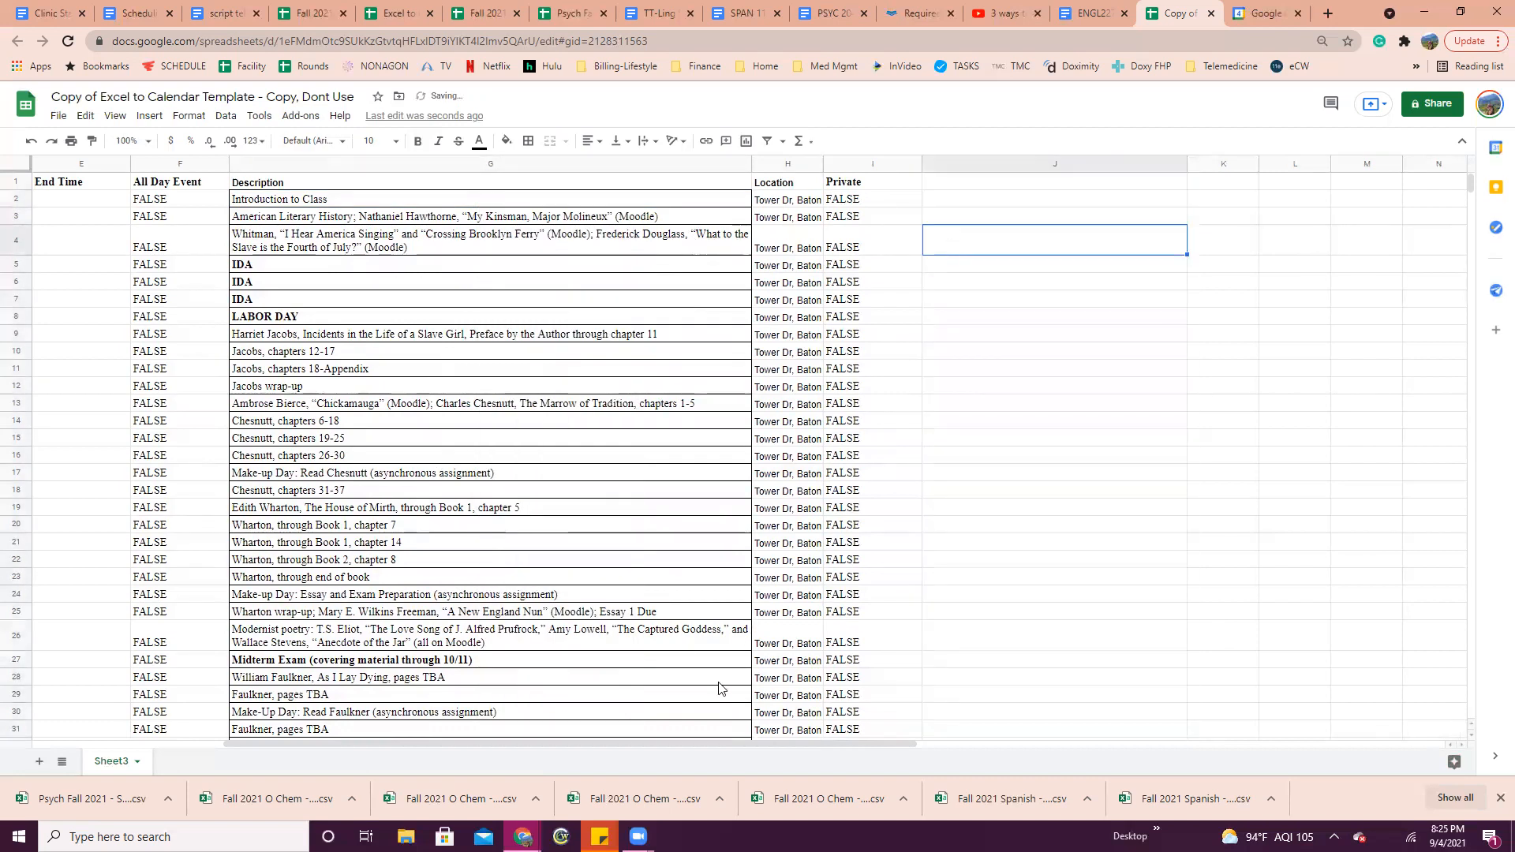
left_click_drag(714, 743, 476, 748)
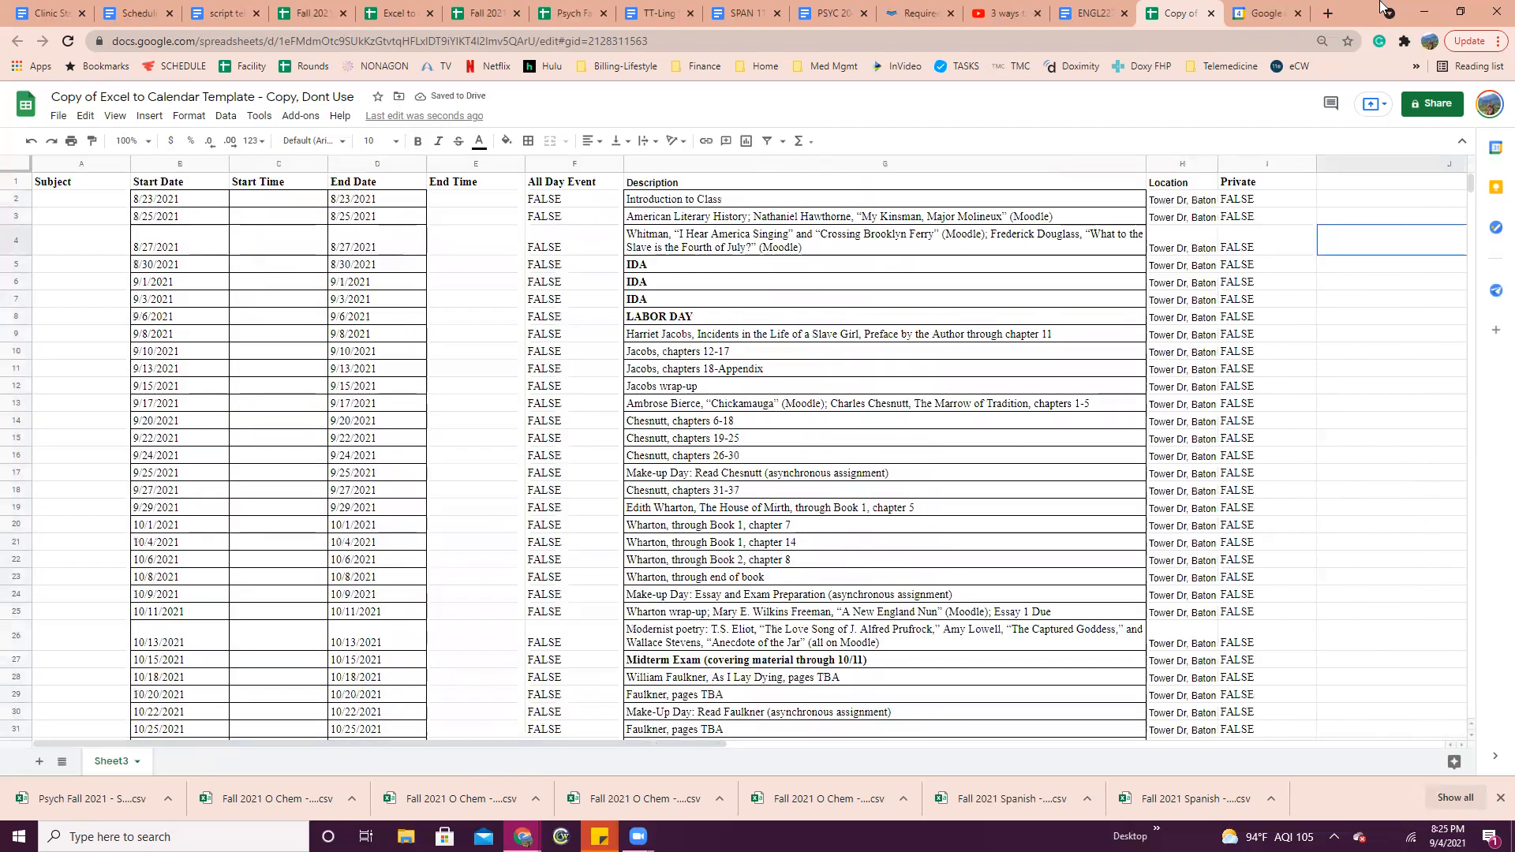
Check the English Class time in Google Calendar, return to the template sheet and enter 12:30 as the first start time in C2
left_click(1266, 13)
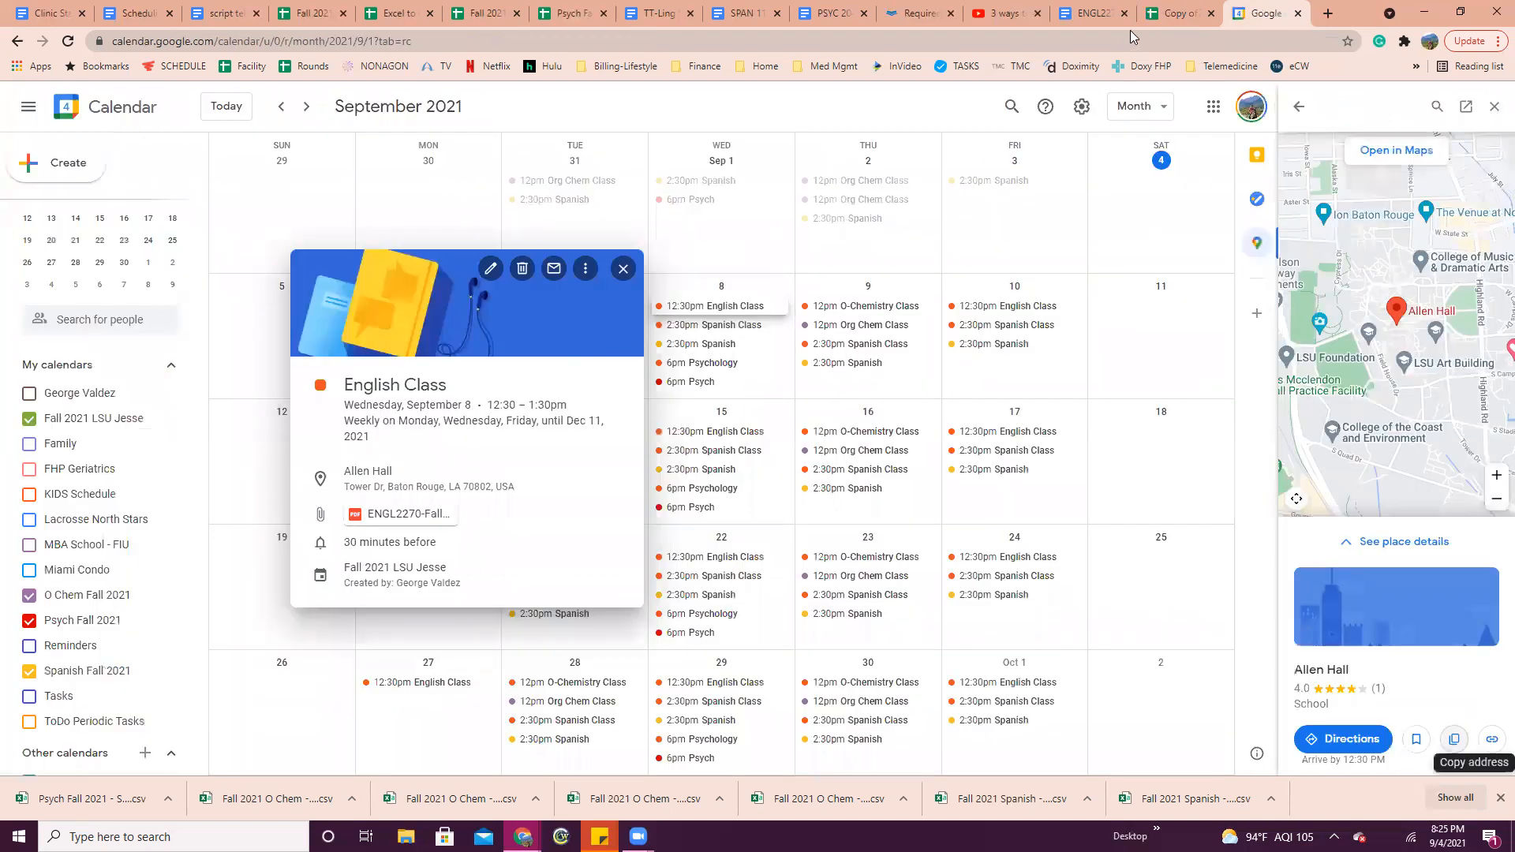
left_click(1168, 18)
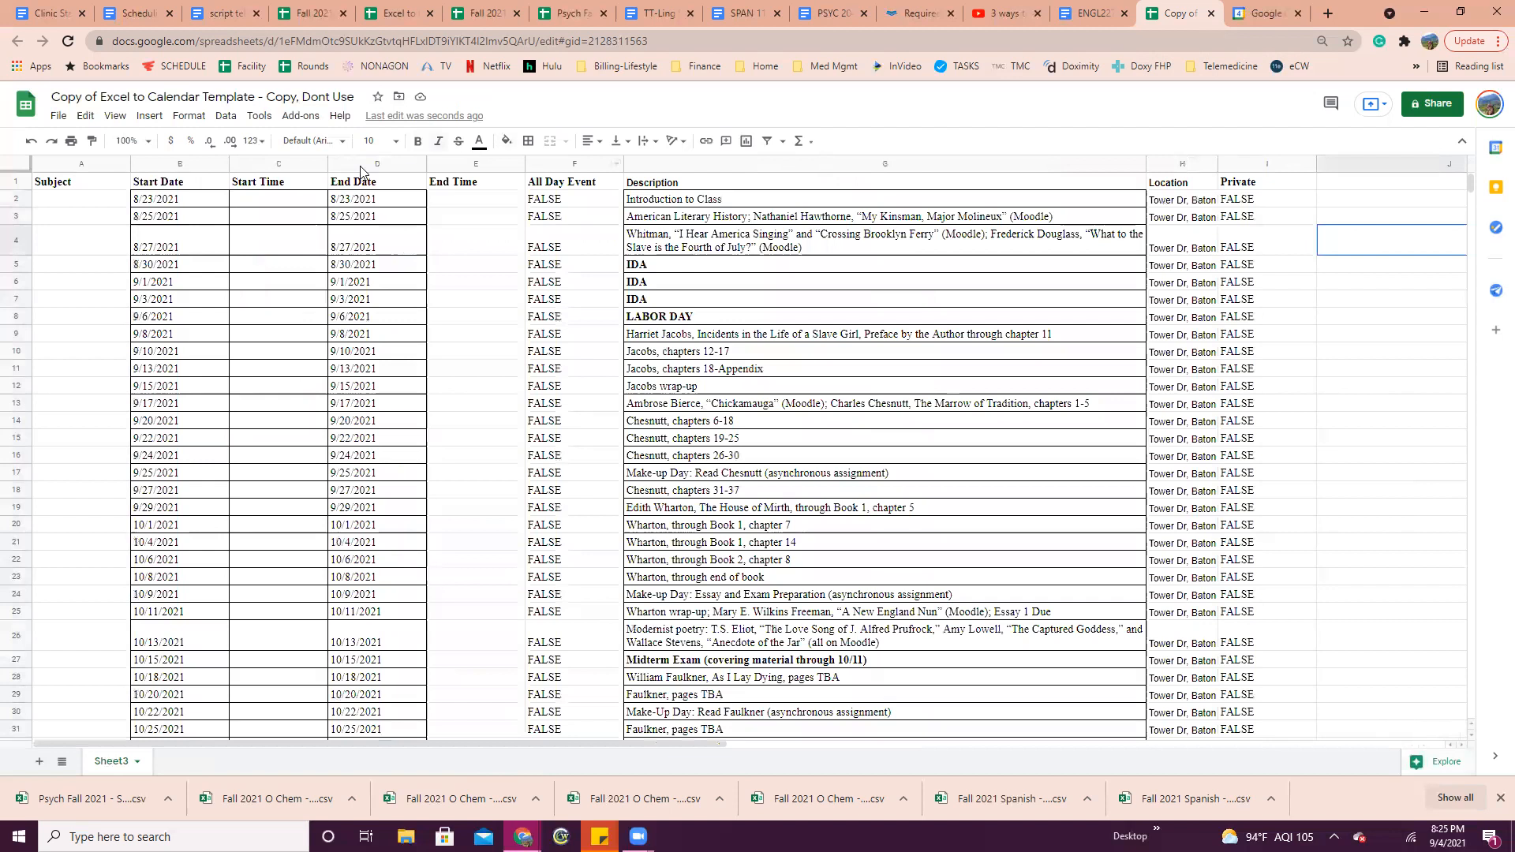
left_click(269, 203)
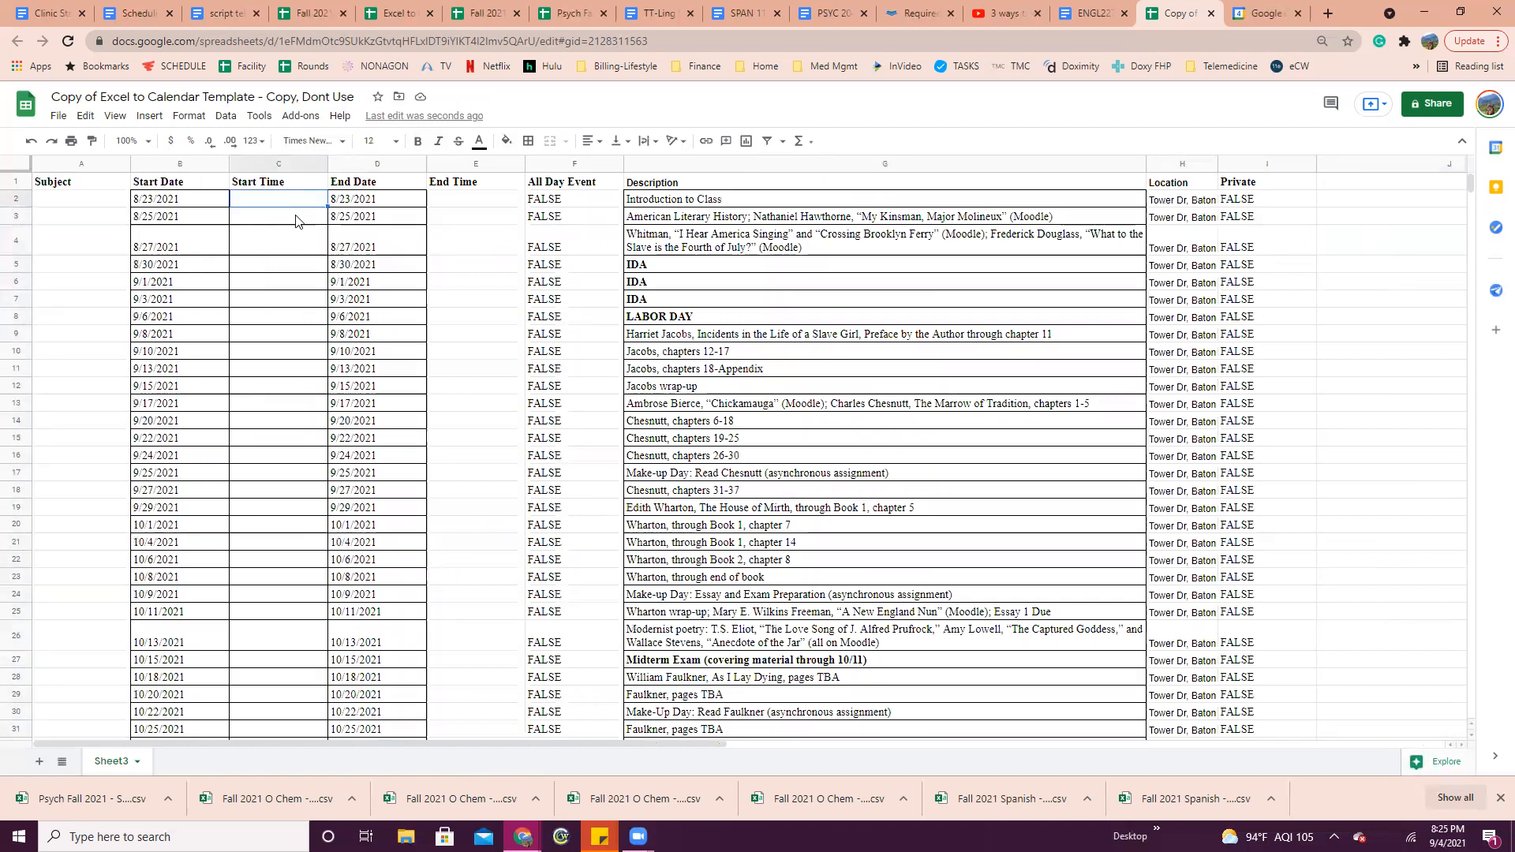
type("12:30")
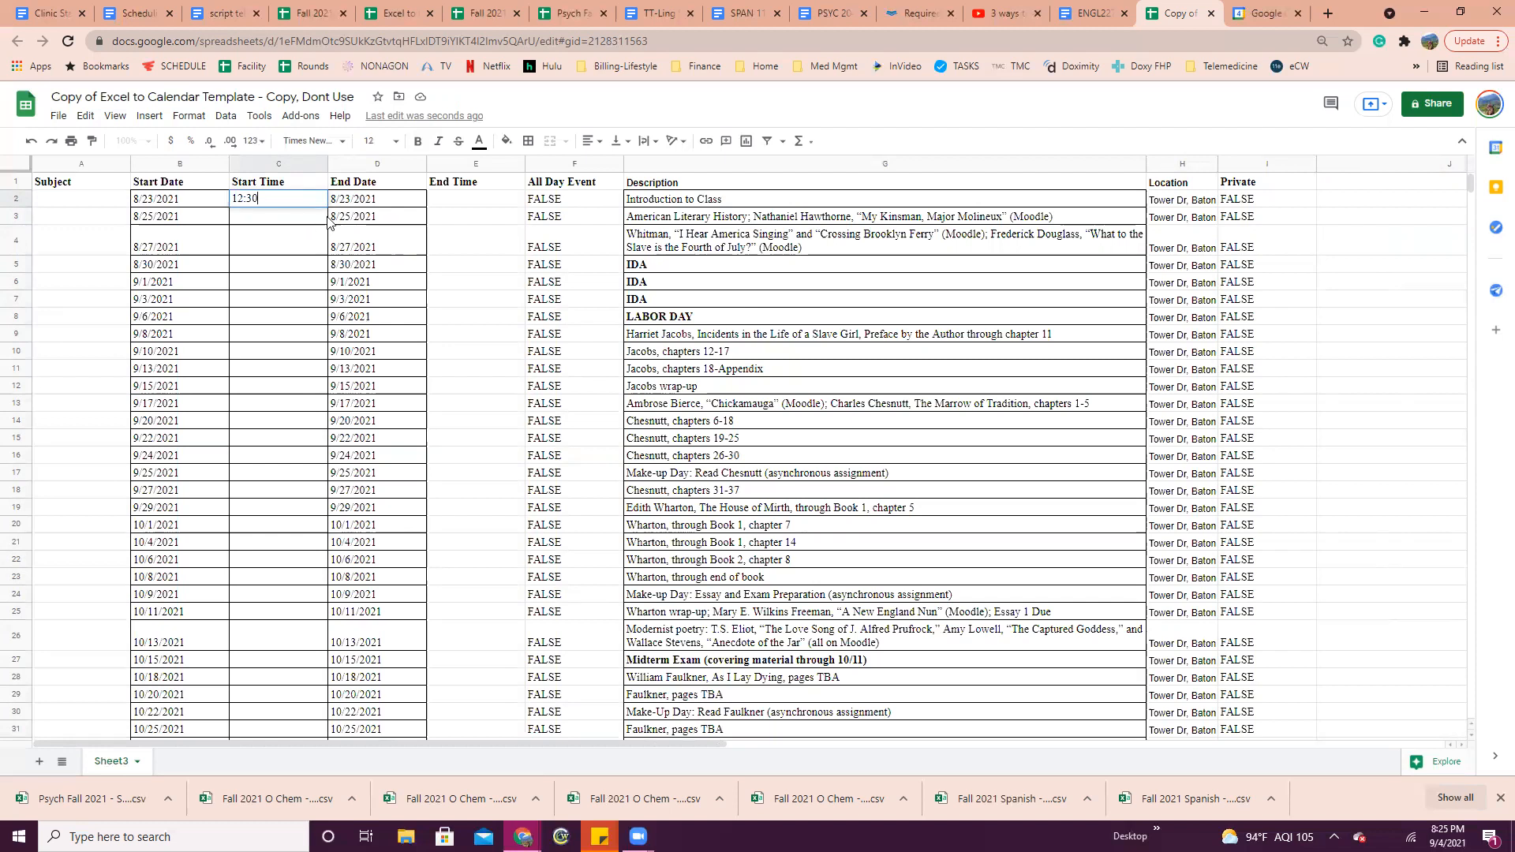
left_click(364, 229)
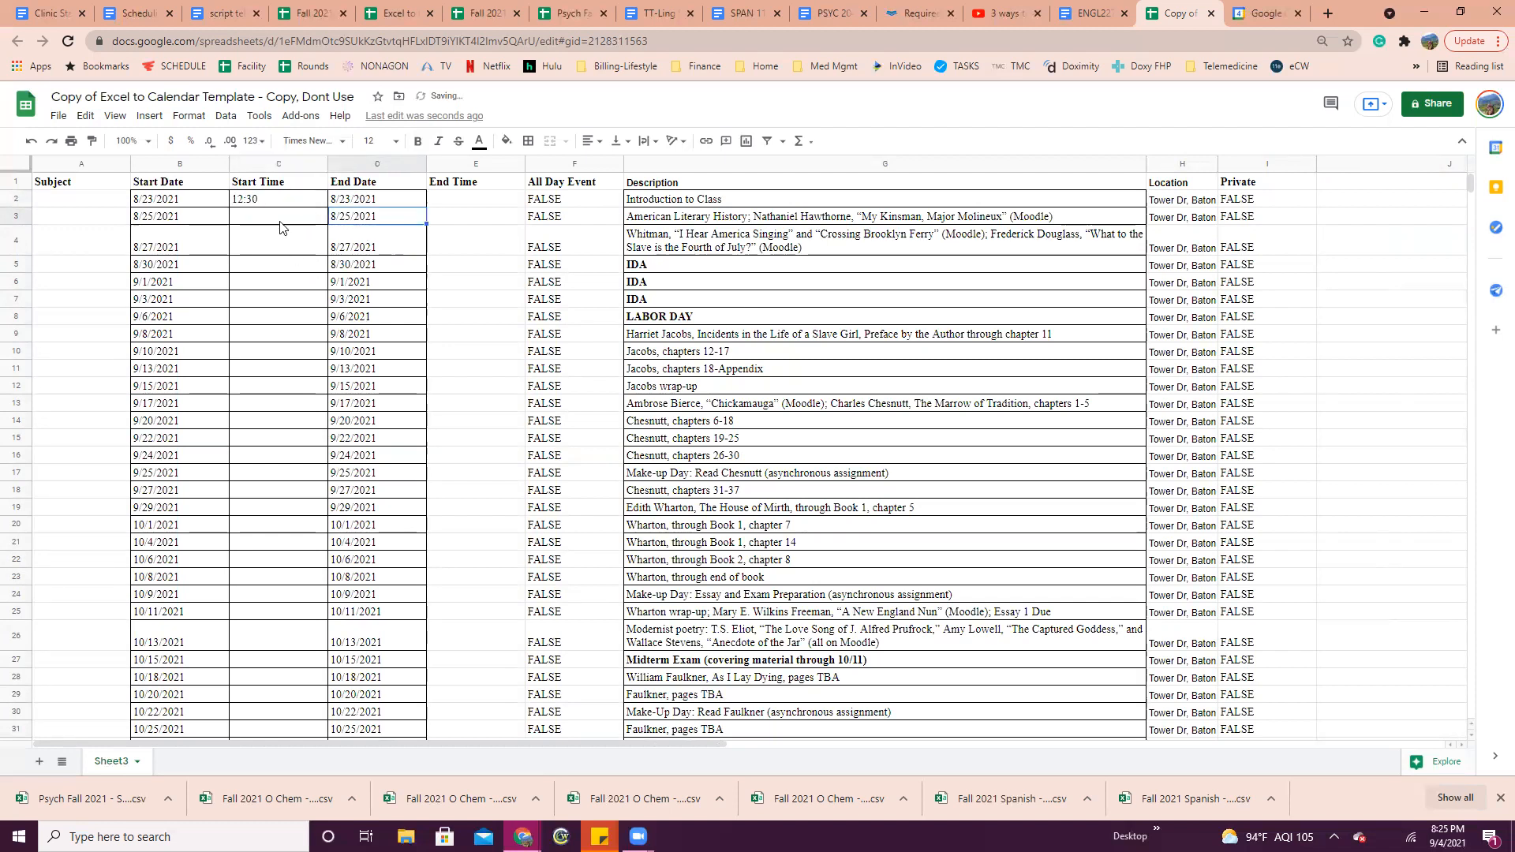
left_click(271, 204)
double_click(272, 199)
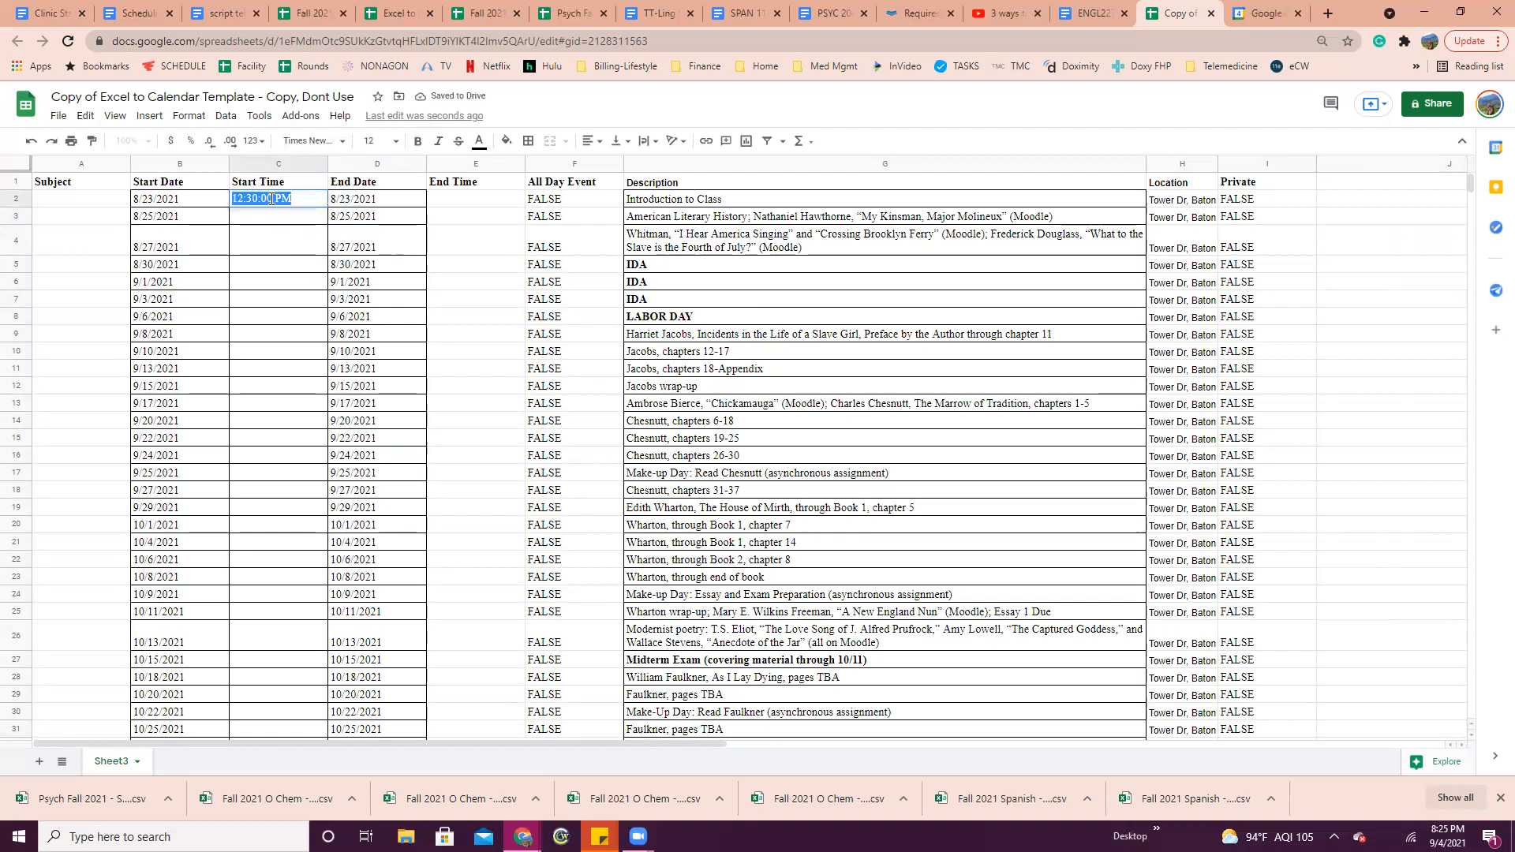
left_click(335, 203)
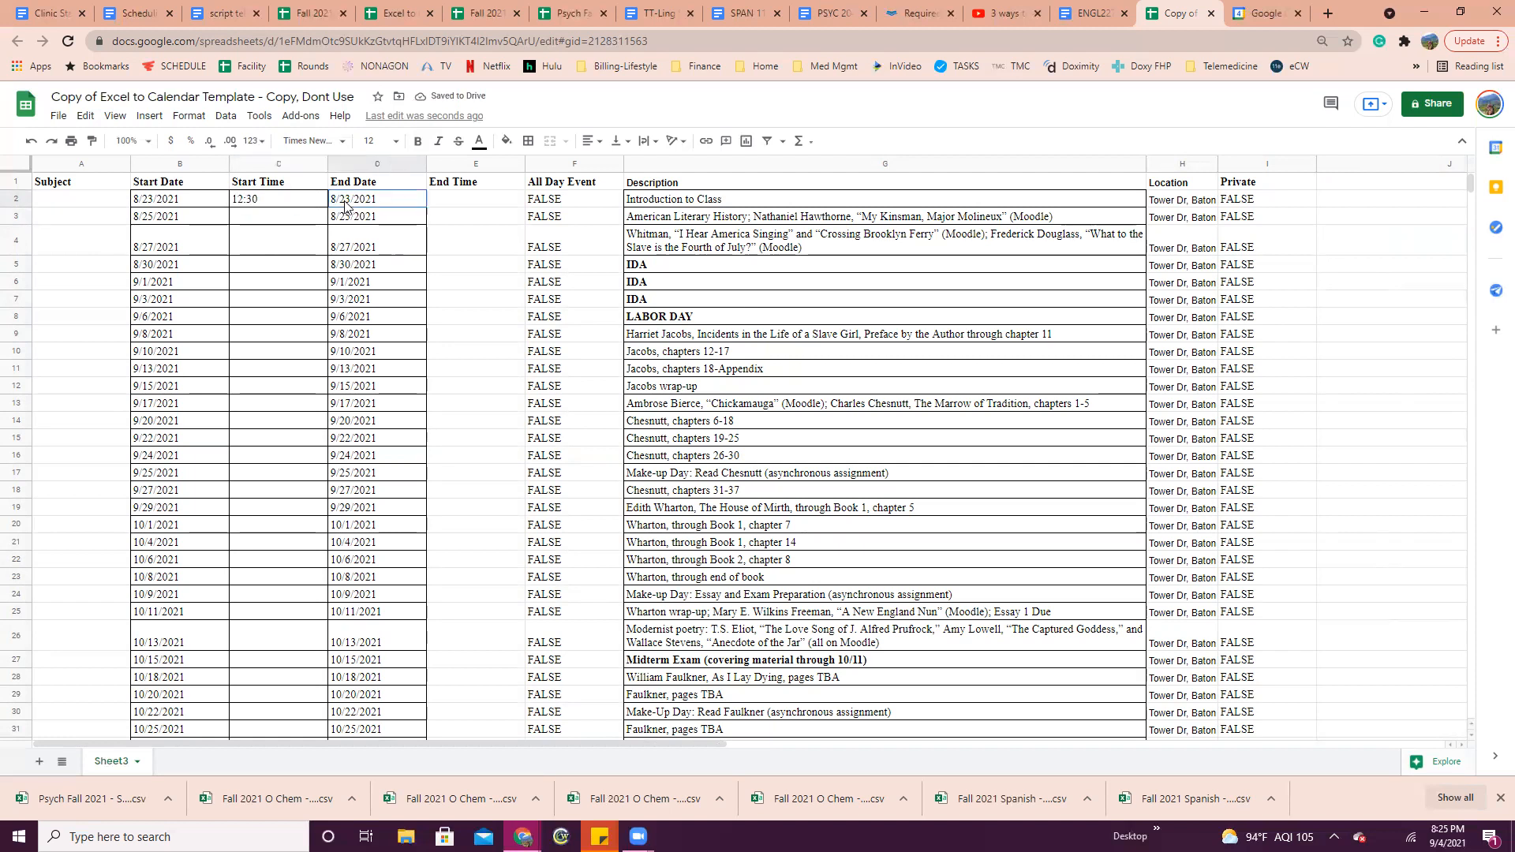
Apply the Time number format to the whole Start Time column
left_click(288, 201)
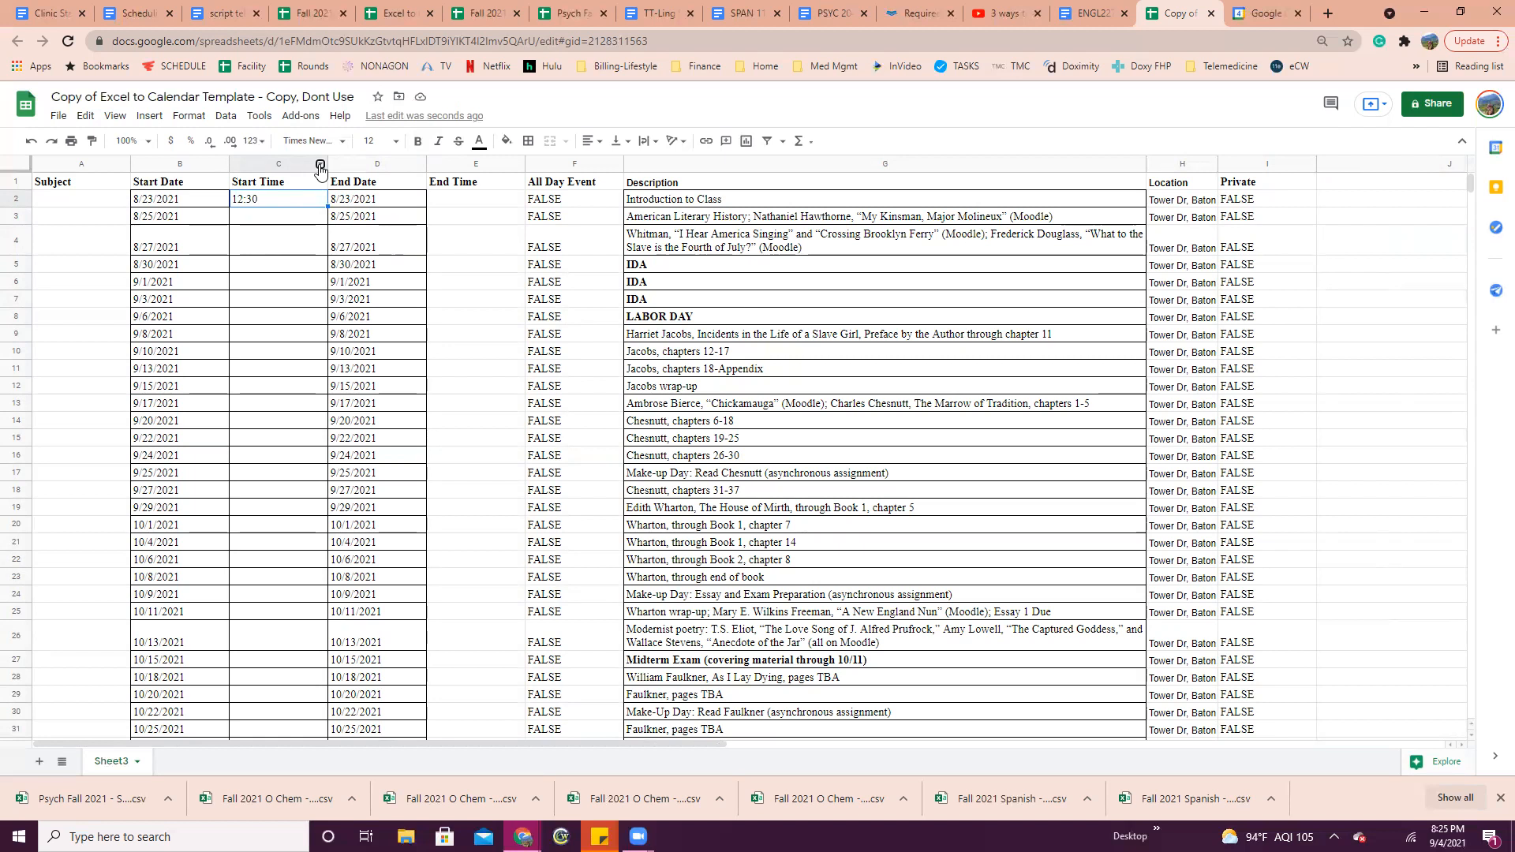
left_click(320, 165)
left_click(226, 116)
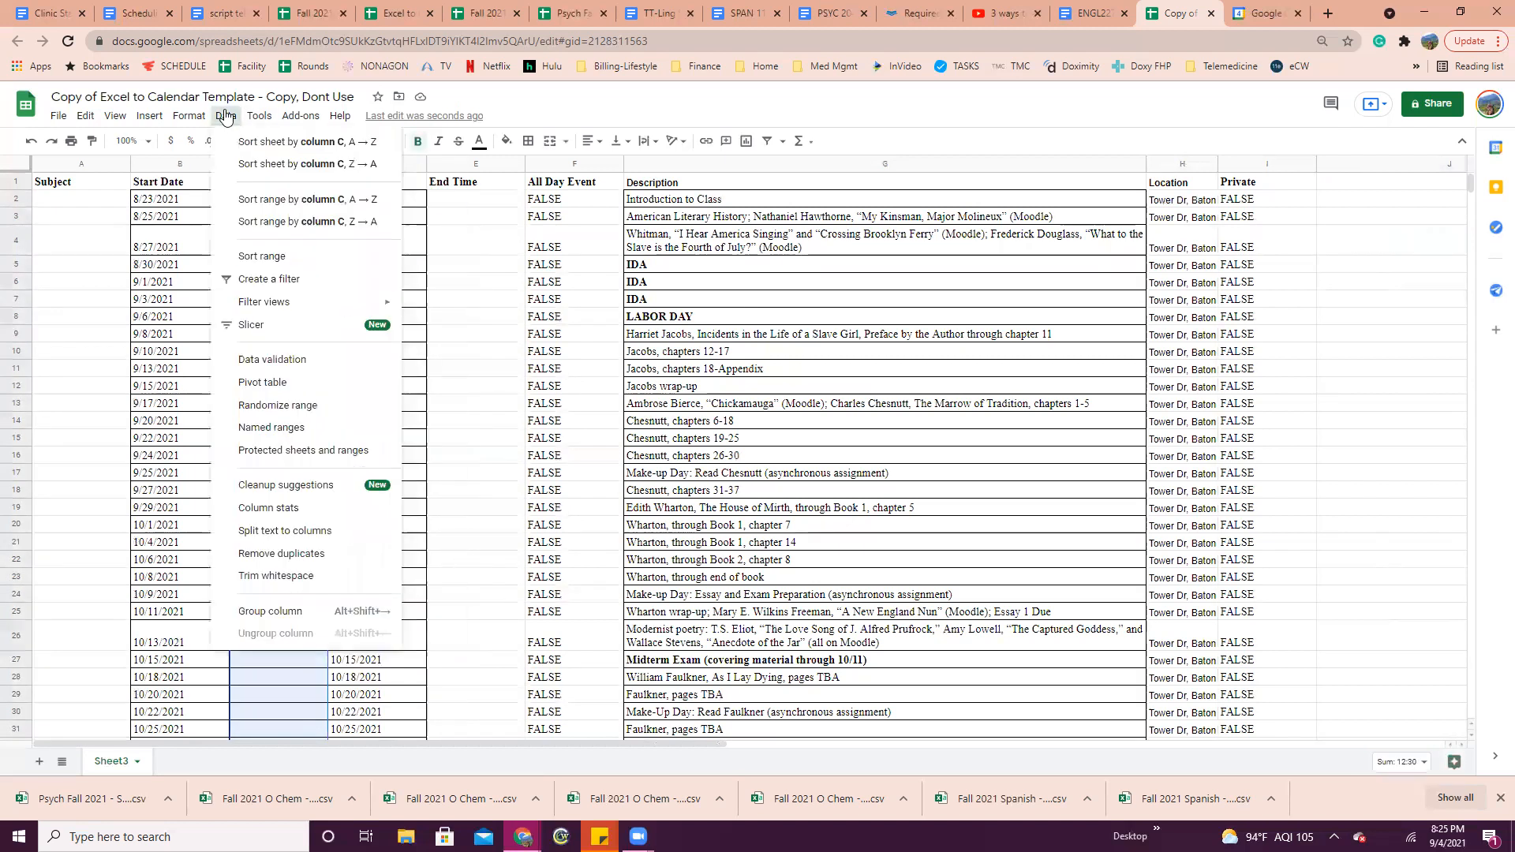
mouse_move(192, 119)
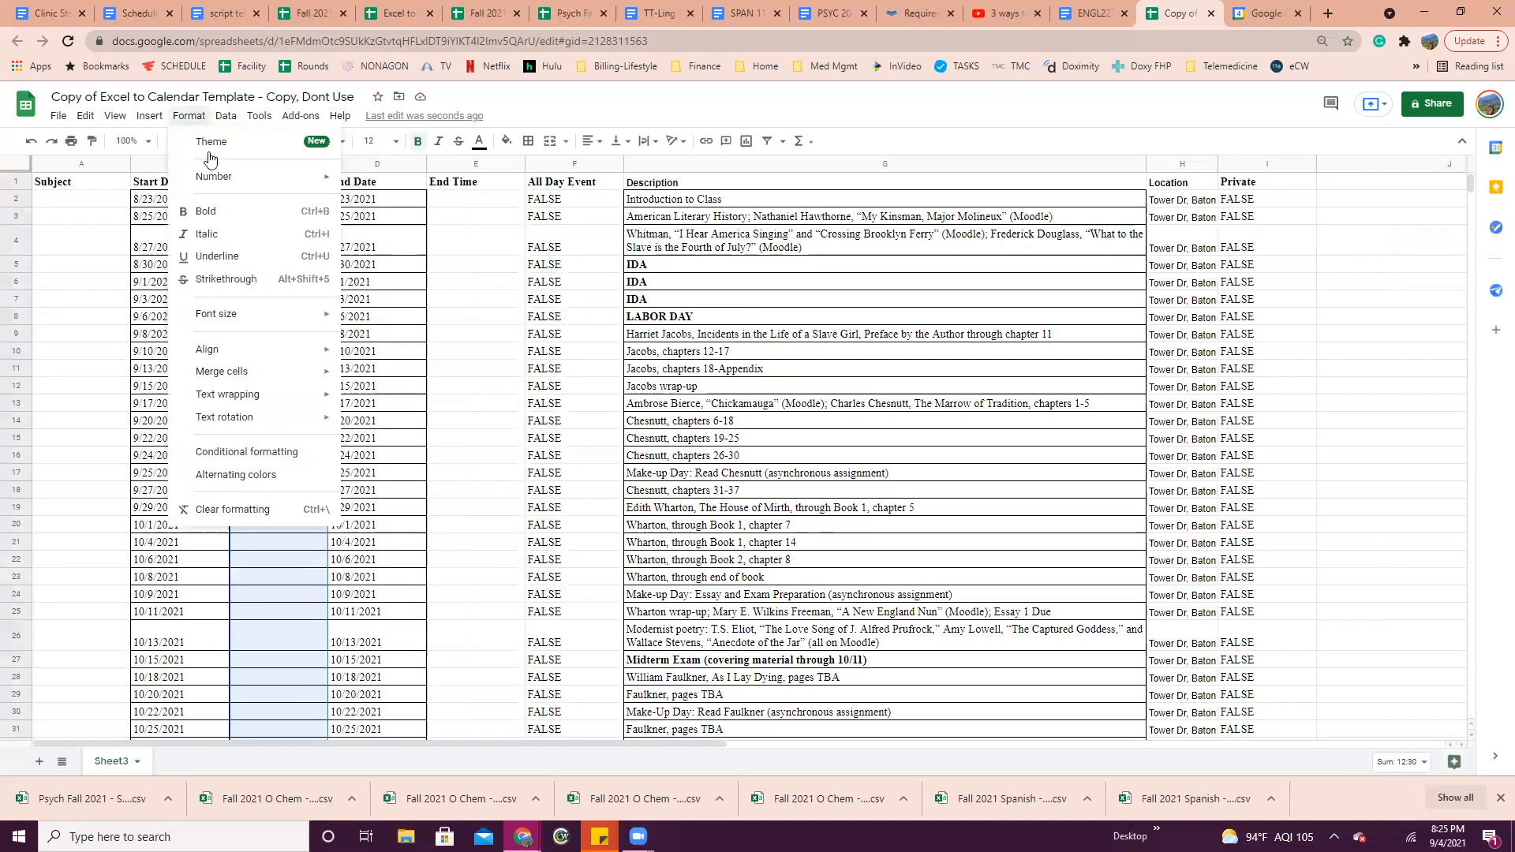
mouse_move(221, 178)
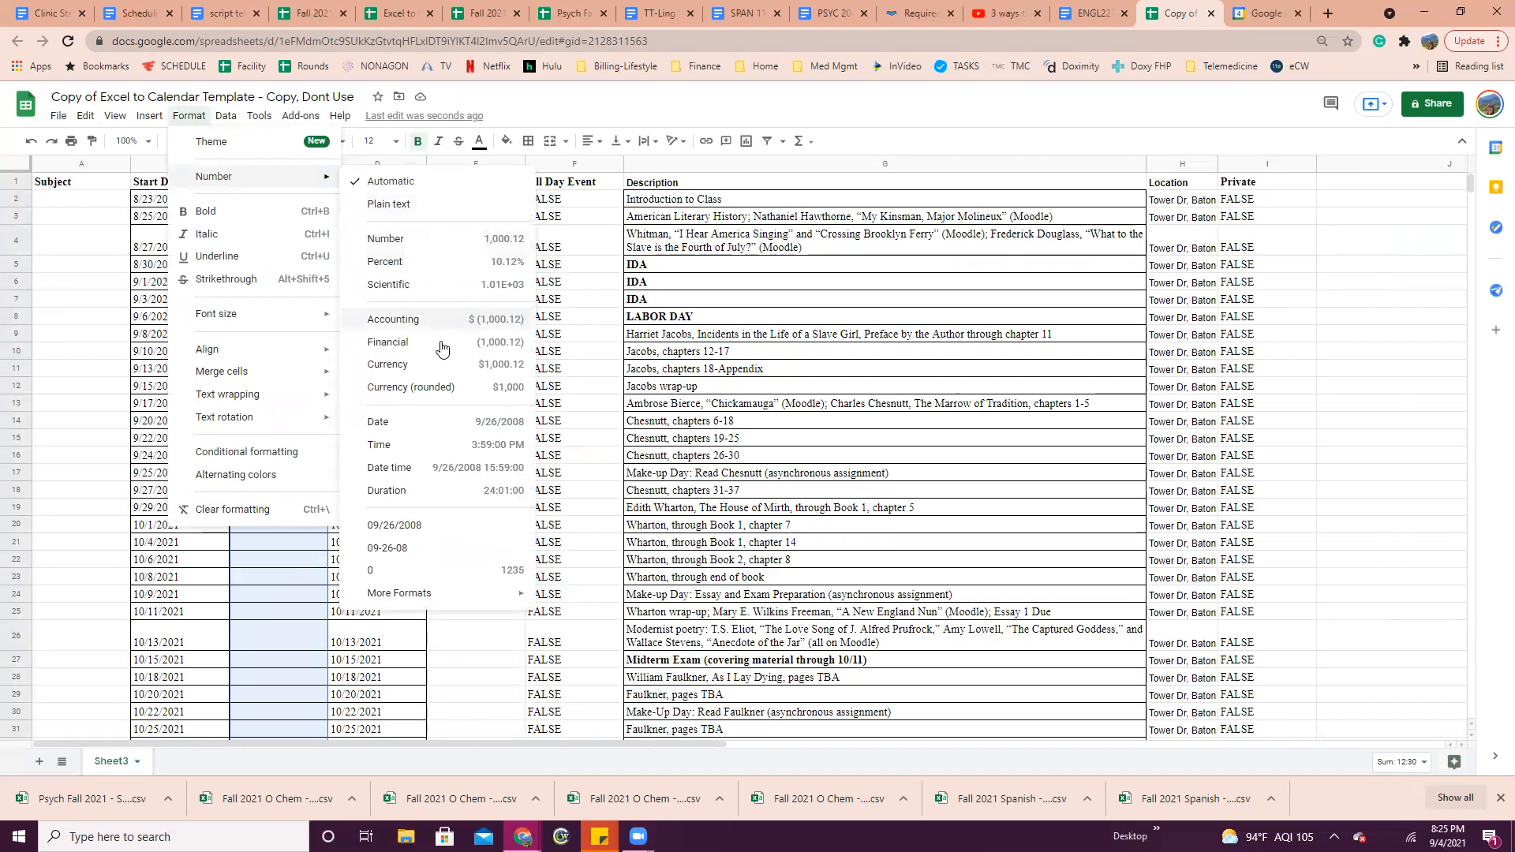
left_click(444, 448)
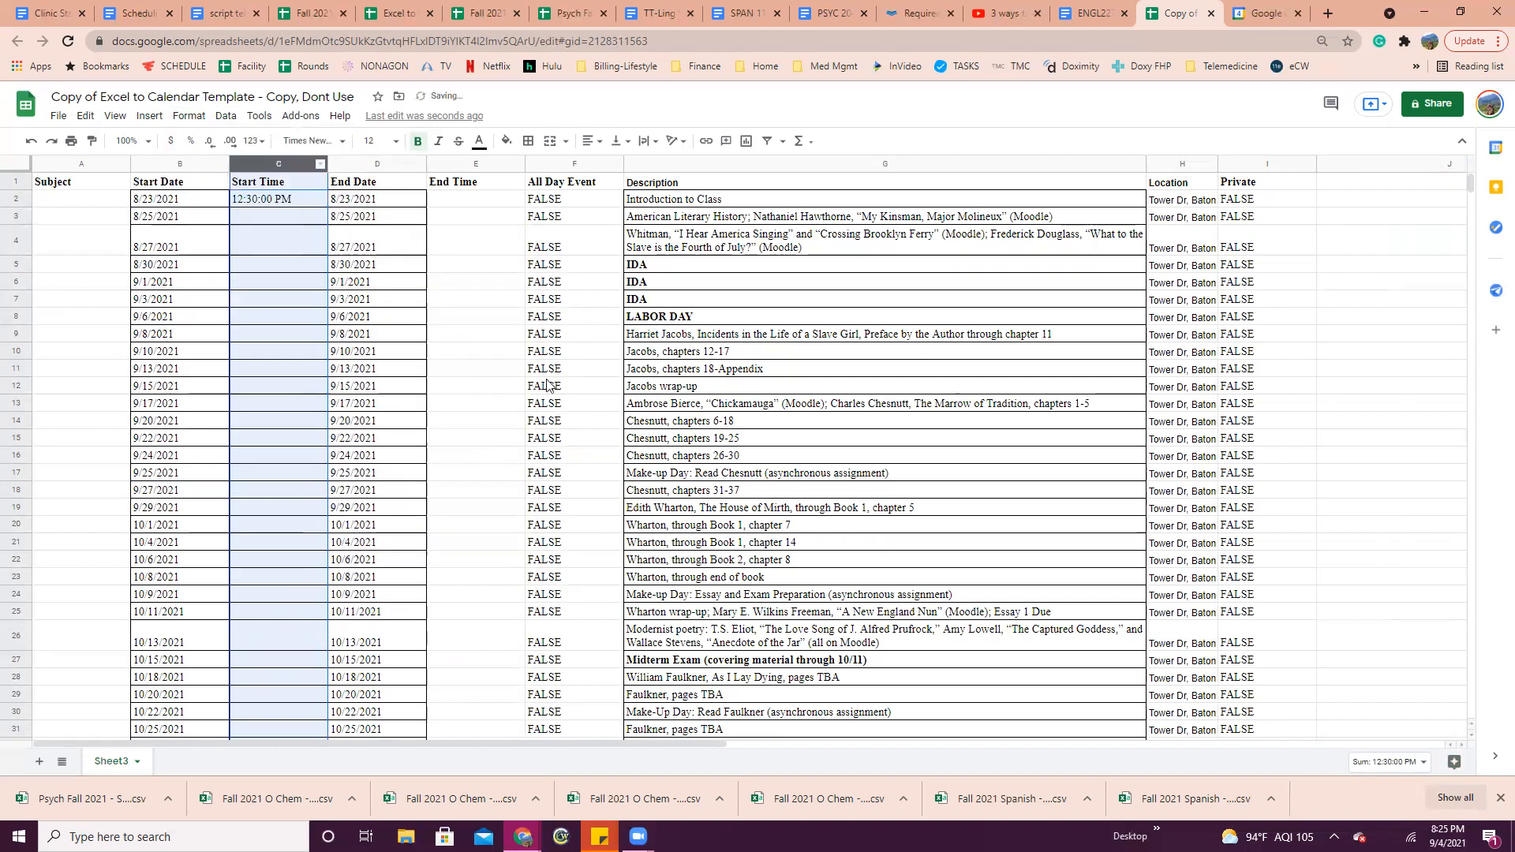
left_click(546, 371)
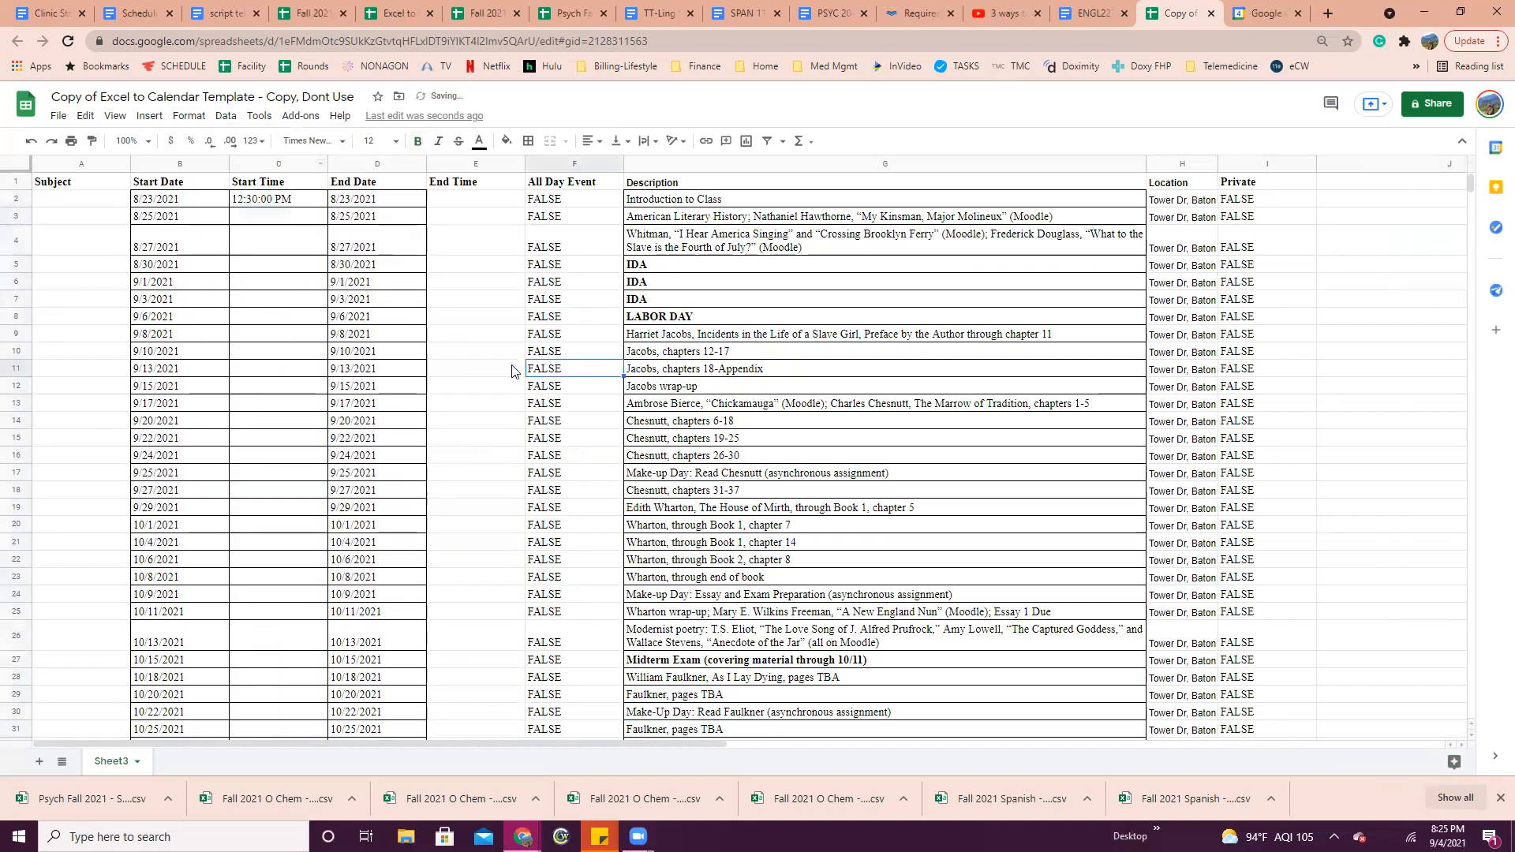
Try to fill the start time from C2 down to C9, and undo the fill
left_click(309, 206)
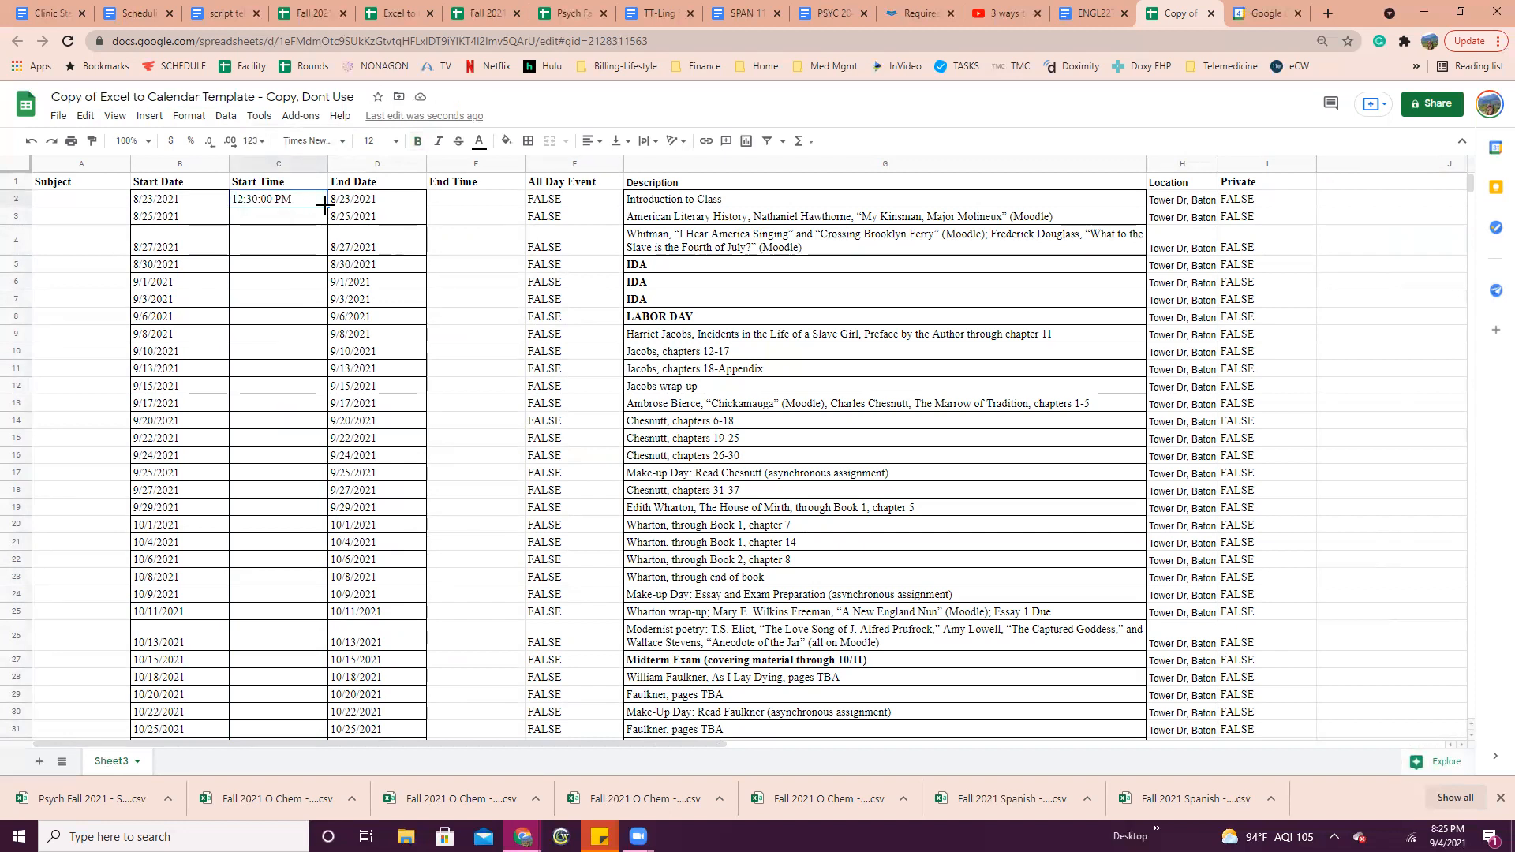
left_click_drag(325, 205, 330, 350)
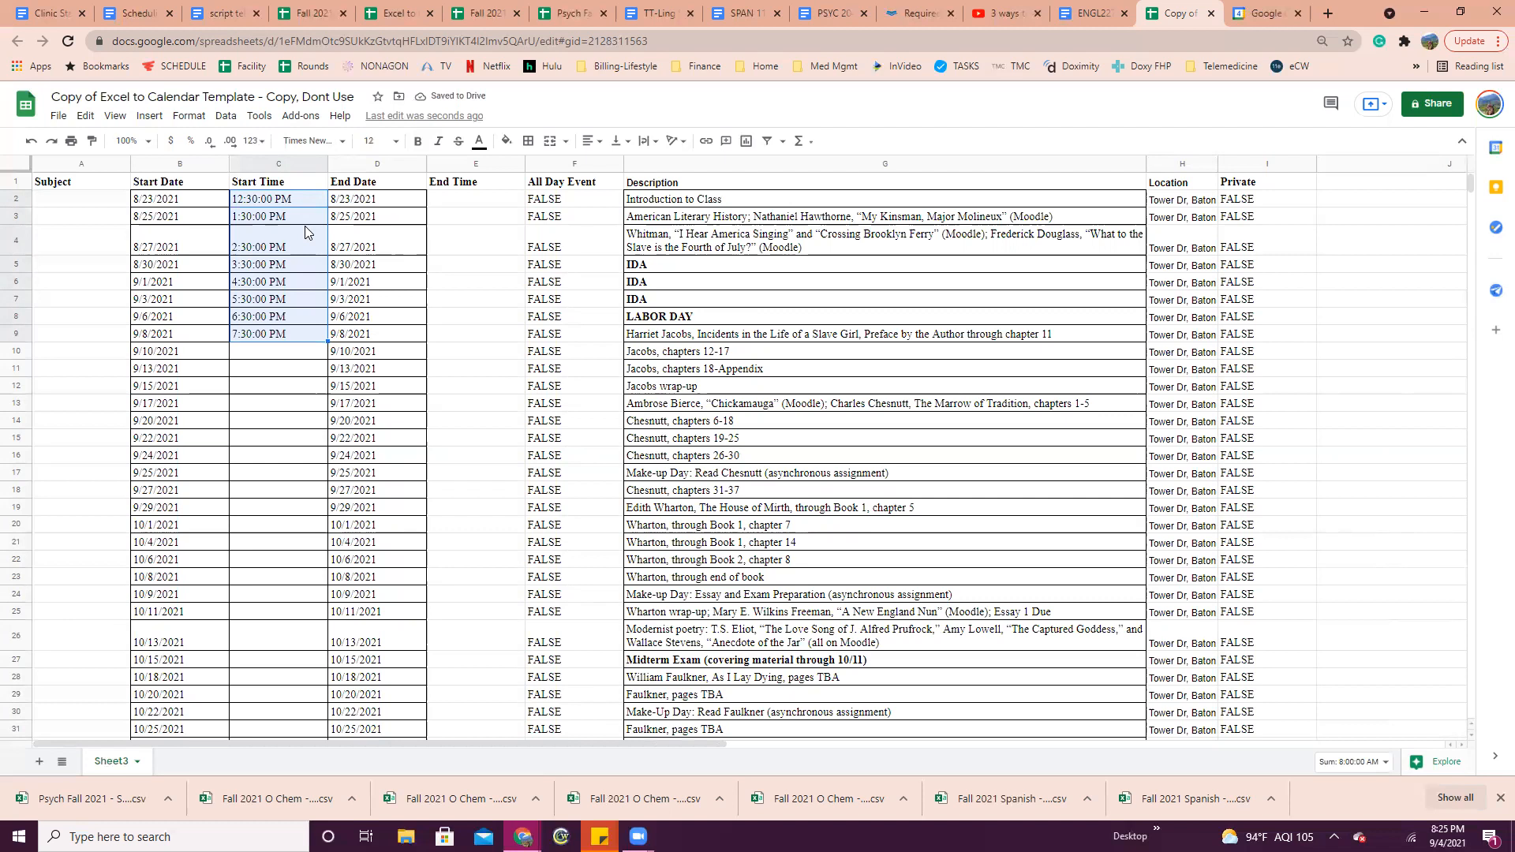
key("ctrl+z")
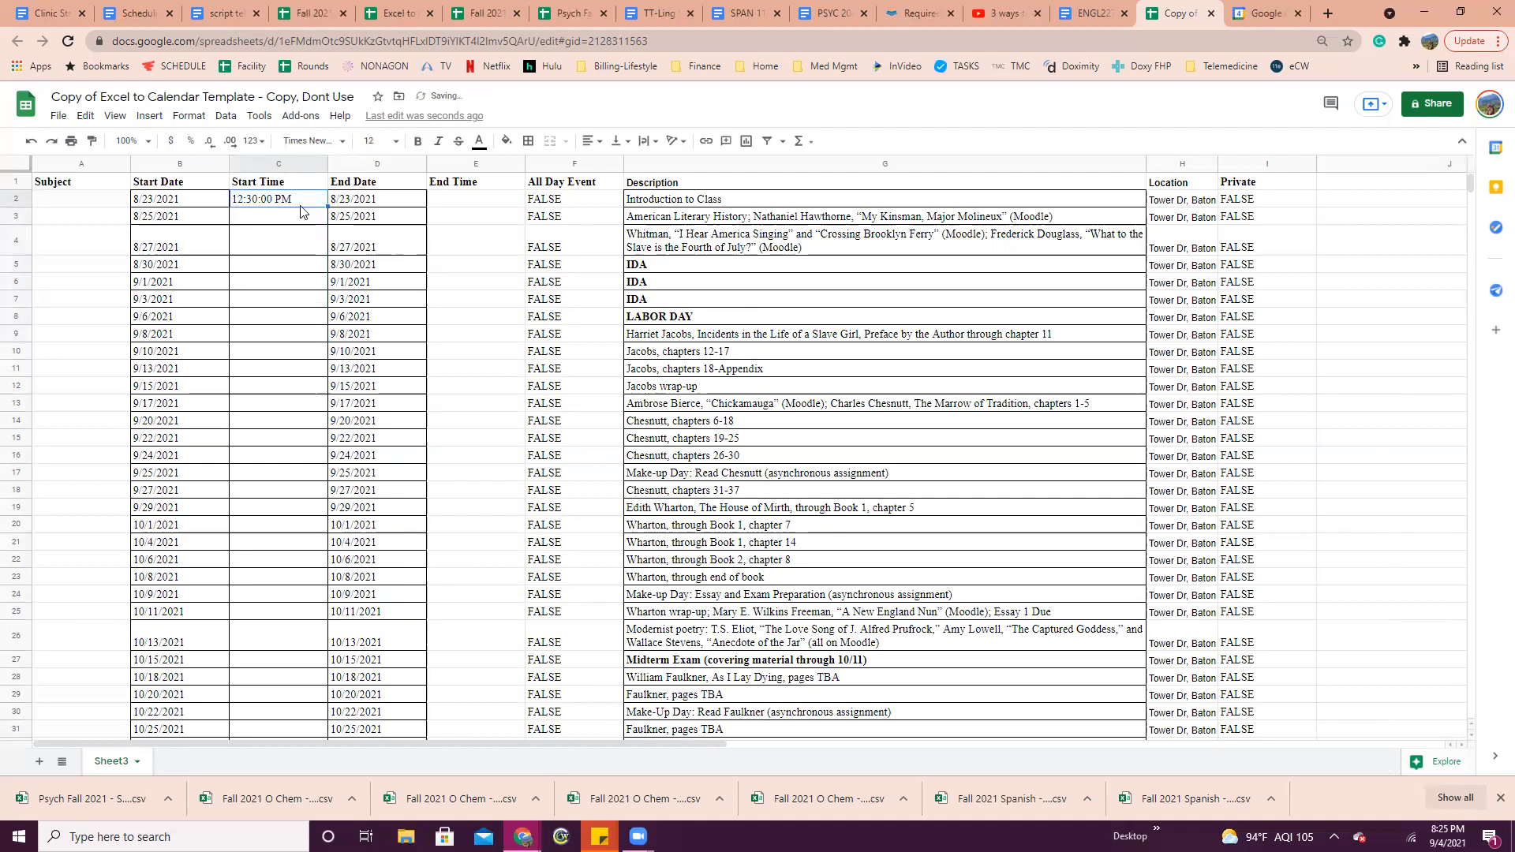
Copy the 12:30:00 PM start time from C2 into C3 and fill both cells down to C50
key("ctrl+c")
left_click(298, 218)
key("ctrl+v")
left_click_drag(304, 206, 300, 717)
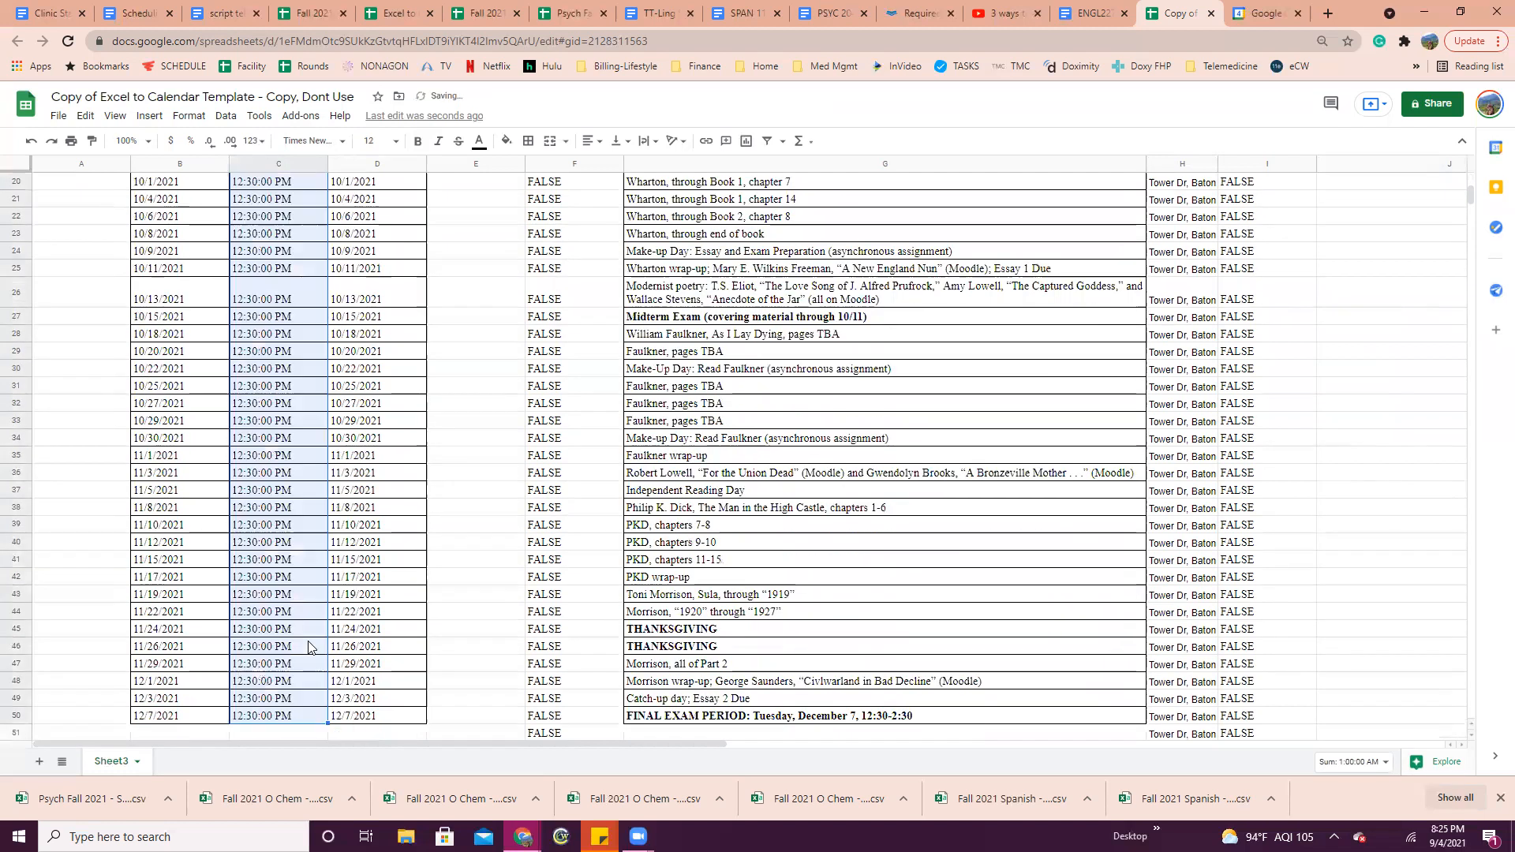
scroll(458, 552, "up", 5)
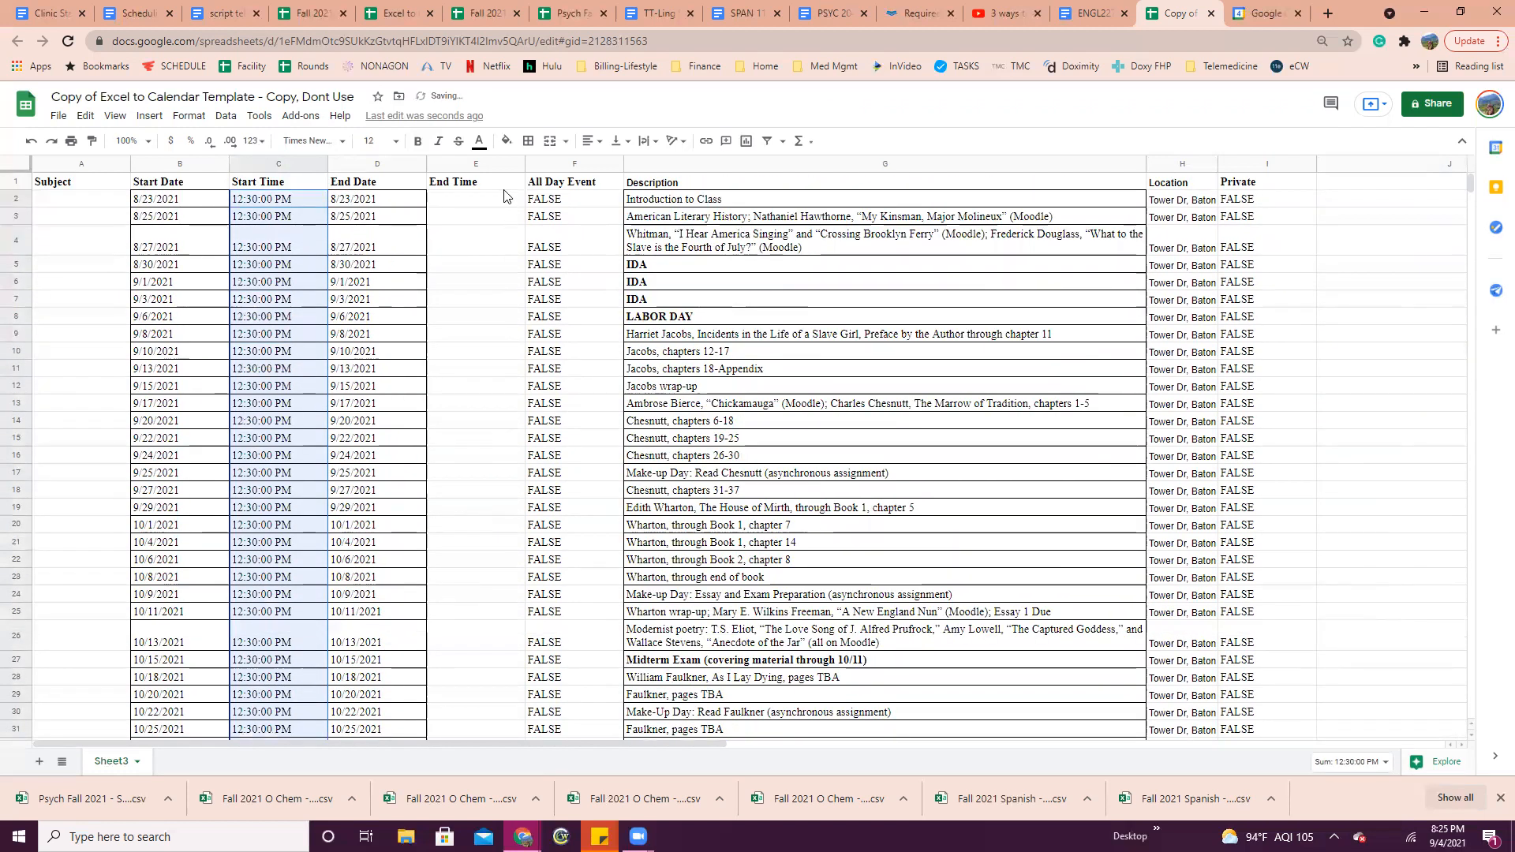
Enter 1:30pm as the first end time in E2
left_click(495, 199)
type("1:30 AM")
key("Tab")
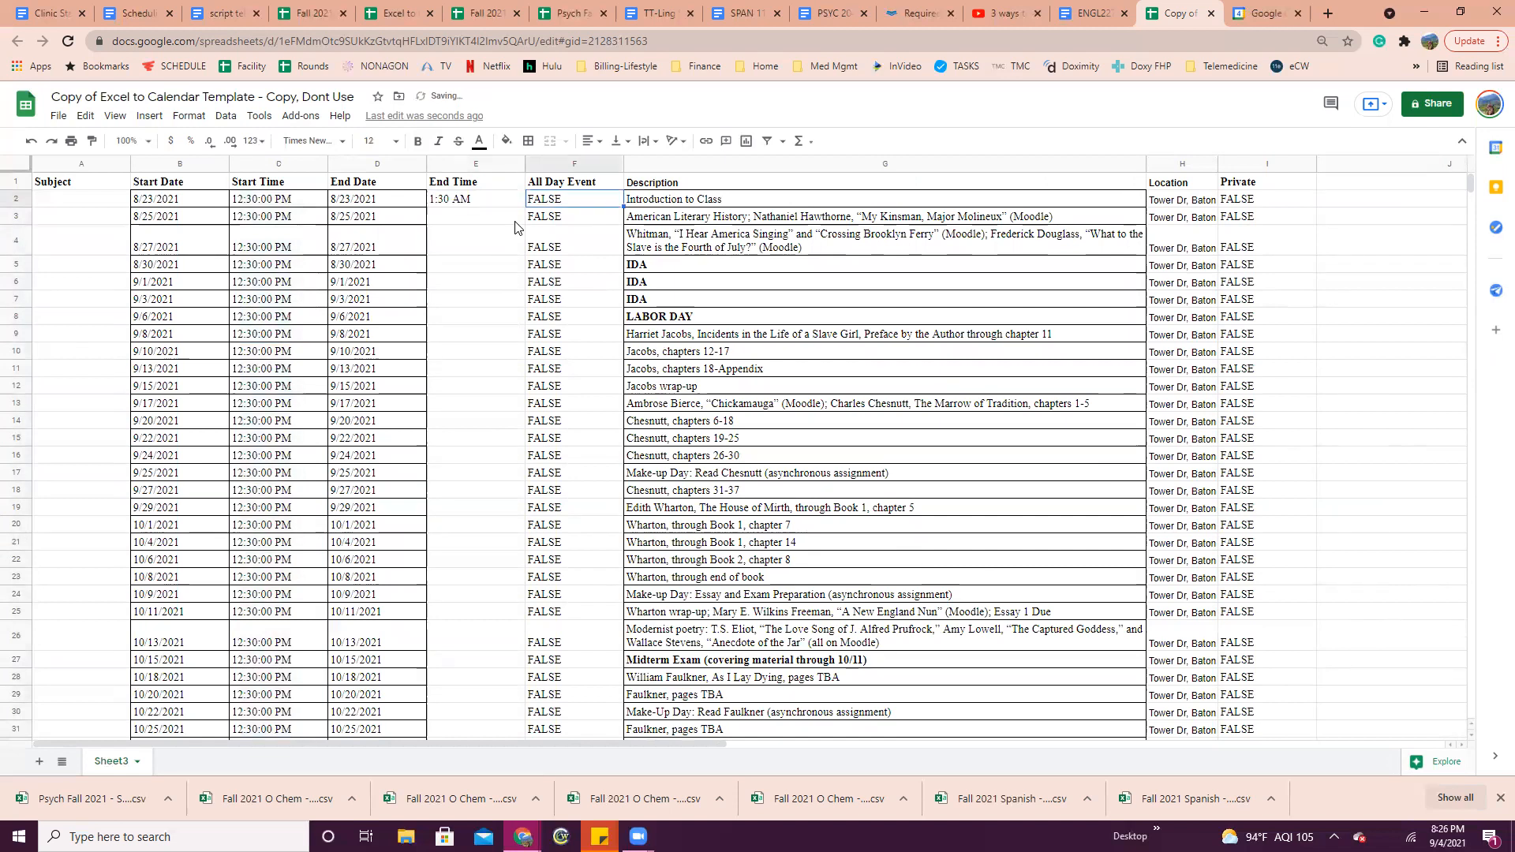
left_click(511, 201)
type("1")
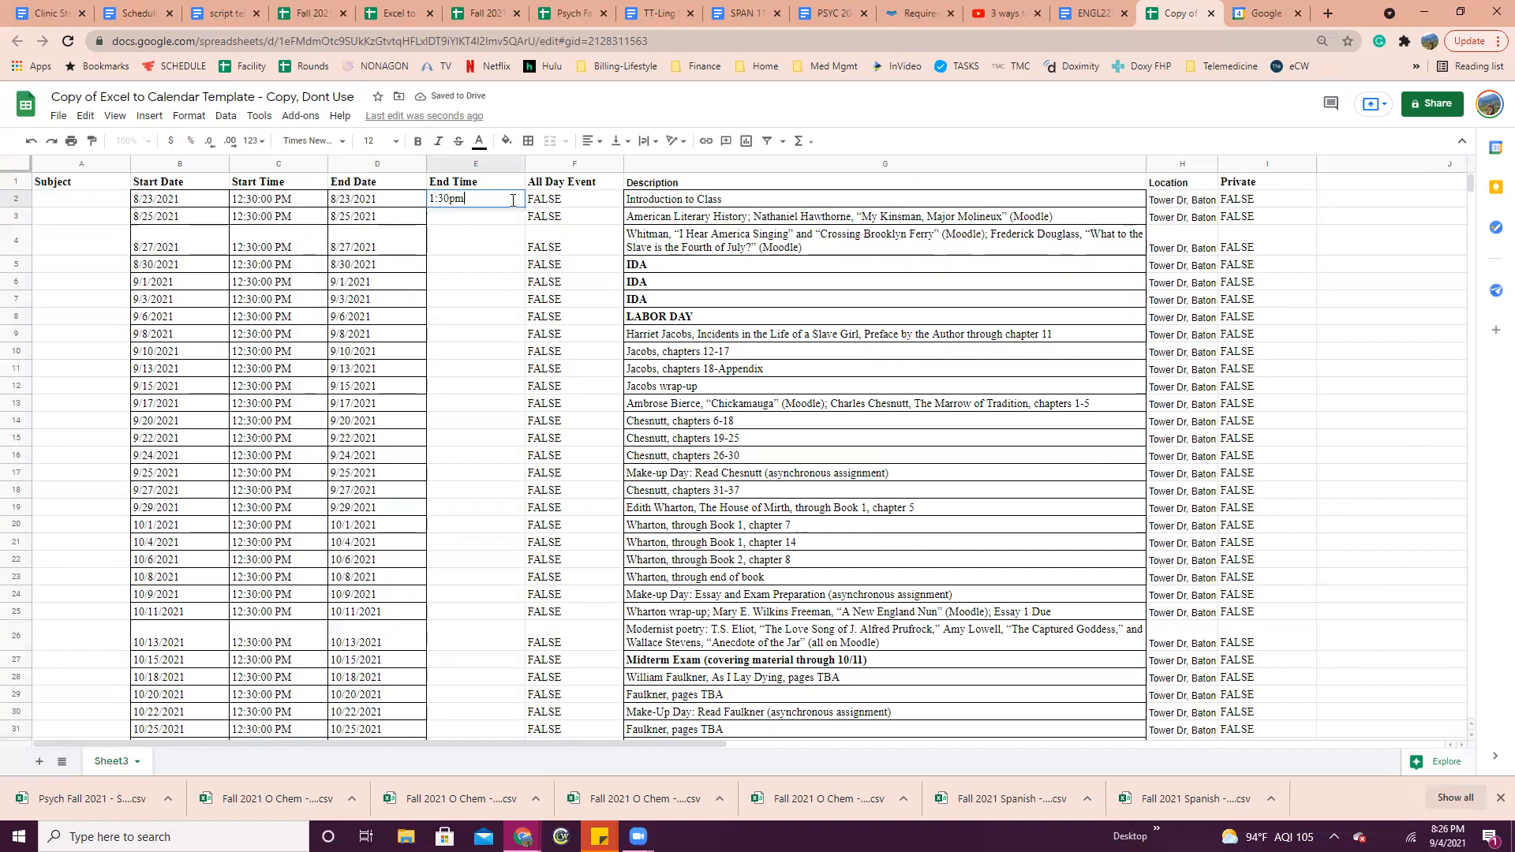
left_click_drag(609, 220, 623, 219)
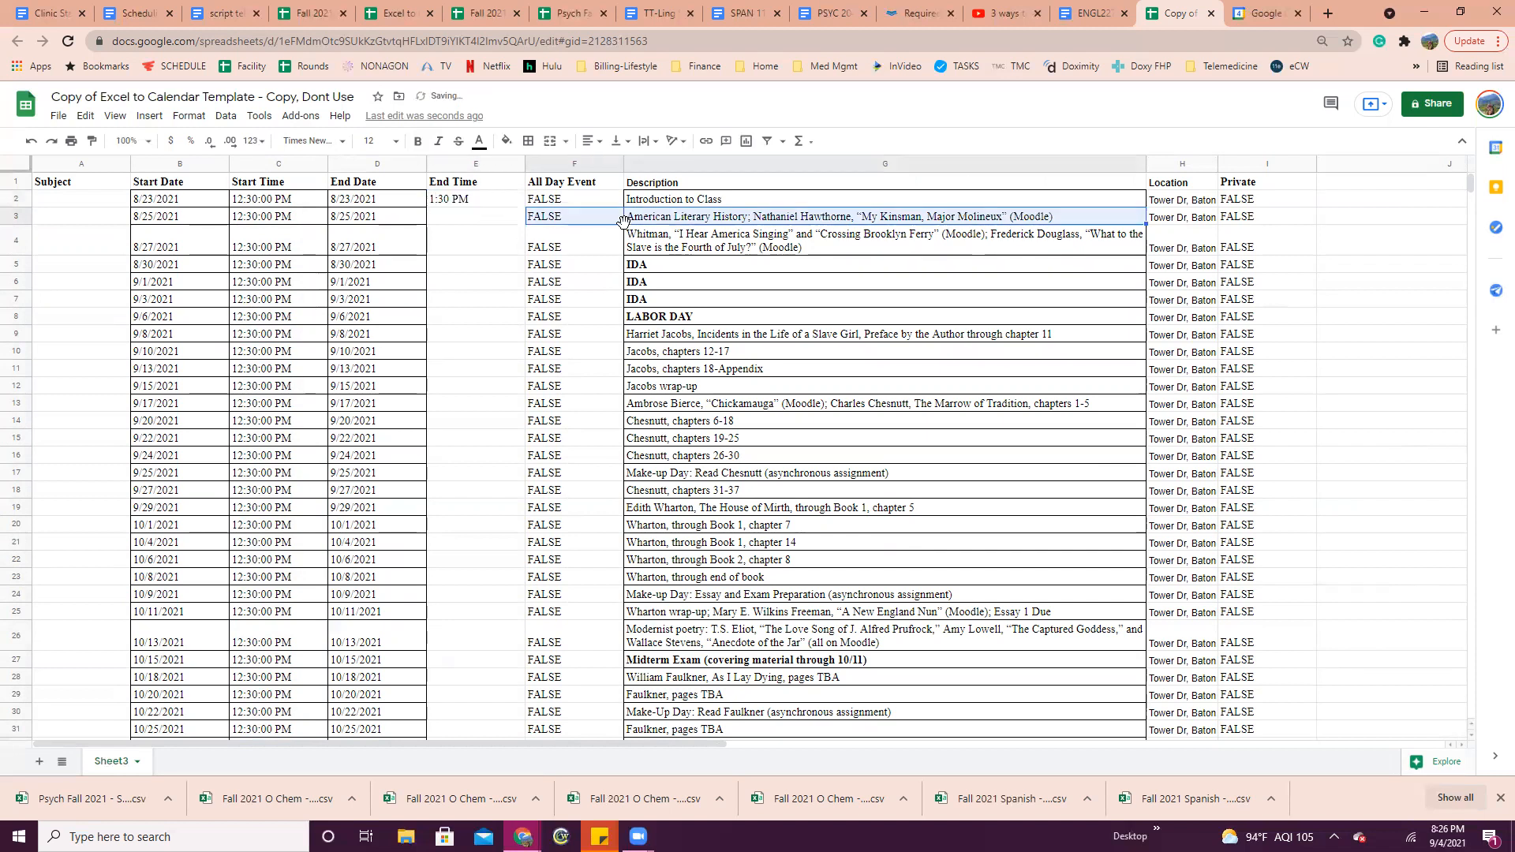
Copy the end time from E2 into E3 and fill both cells down to E54
left_click(476, 205)
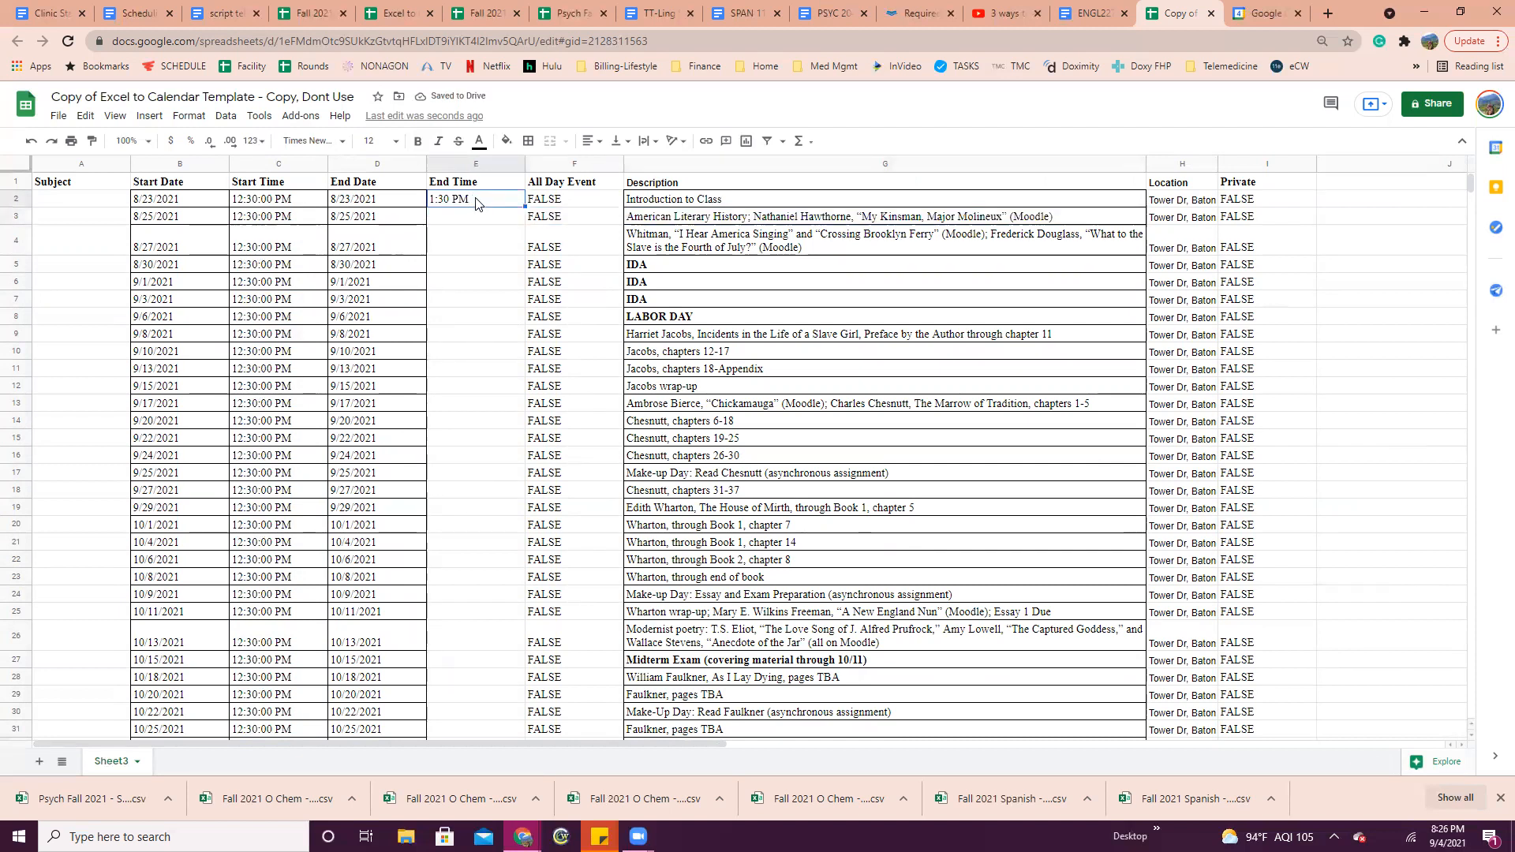
key("ctrl+c")
left_click(478, 220)
key("ctrl+v")
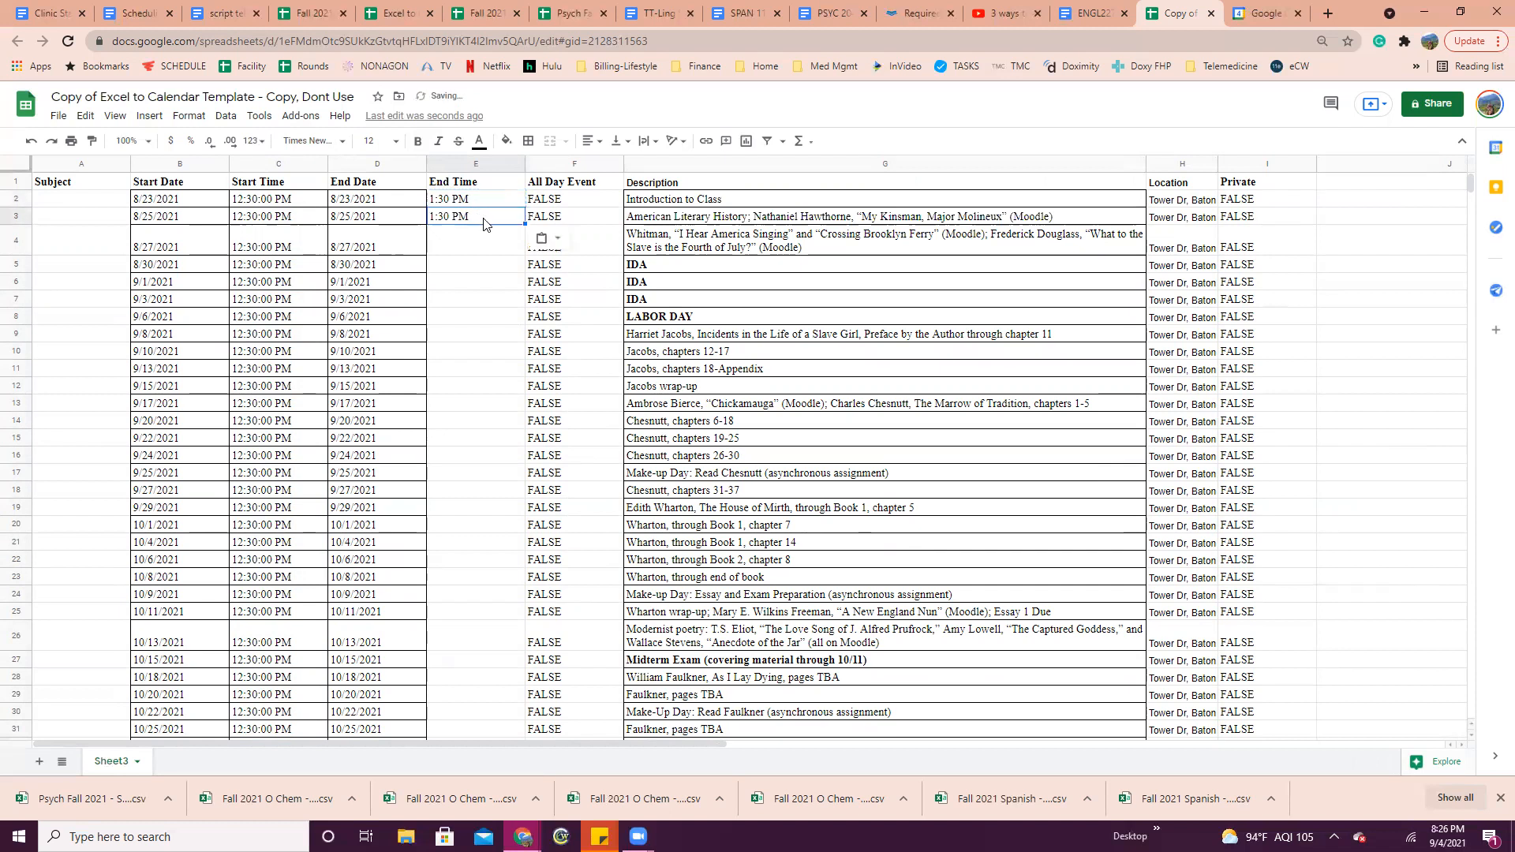
left_click_drag(488, 206, 497, 700)
scroll(522, 378, "down", 5)
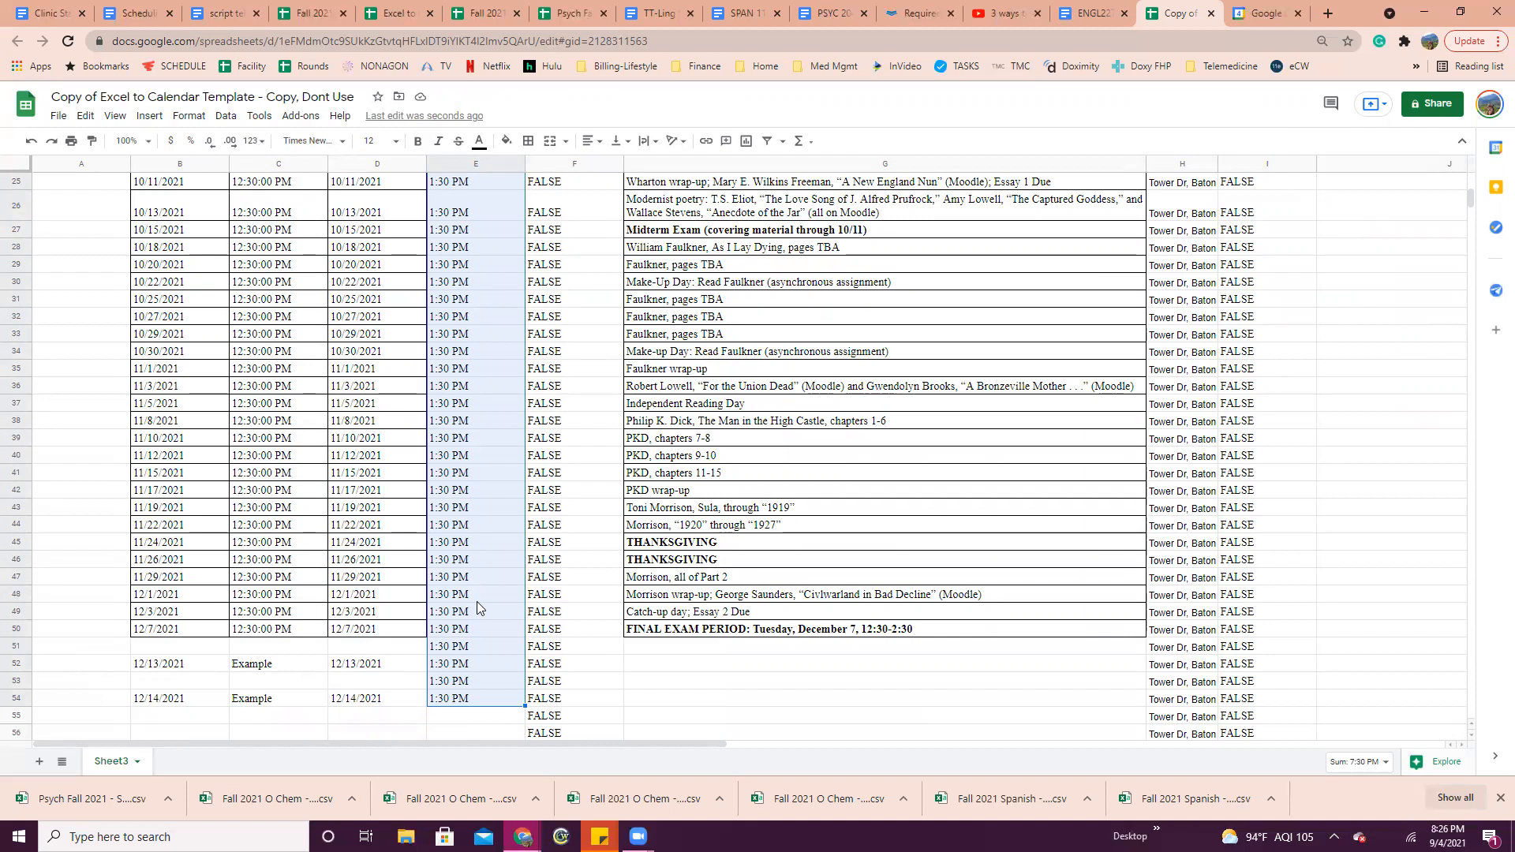
Delete the leftover rows 51 to 59 below the final exam entry
scroll(477, 607, "down", 2)
left_click_drag(16, 546, 22, 683)
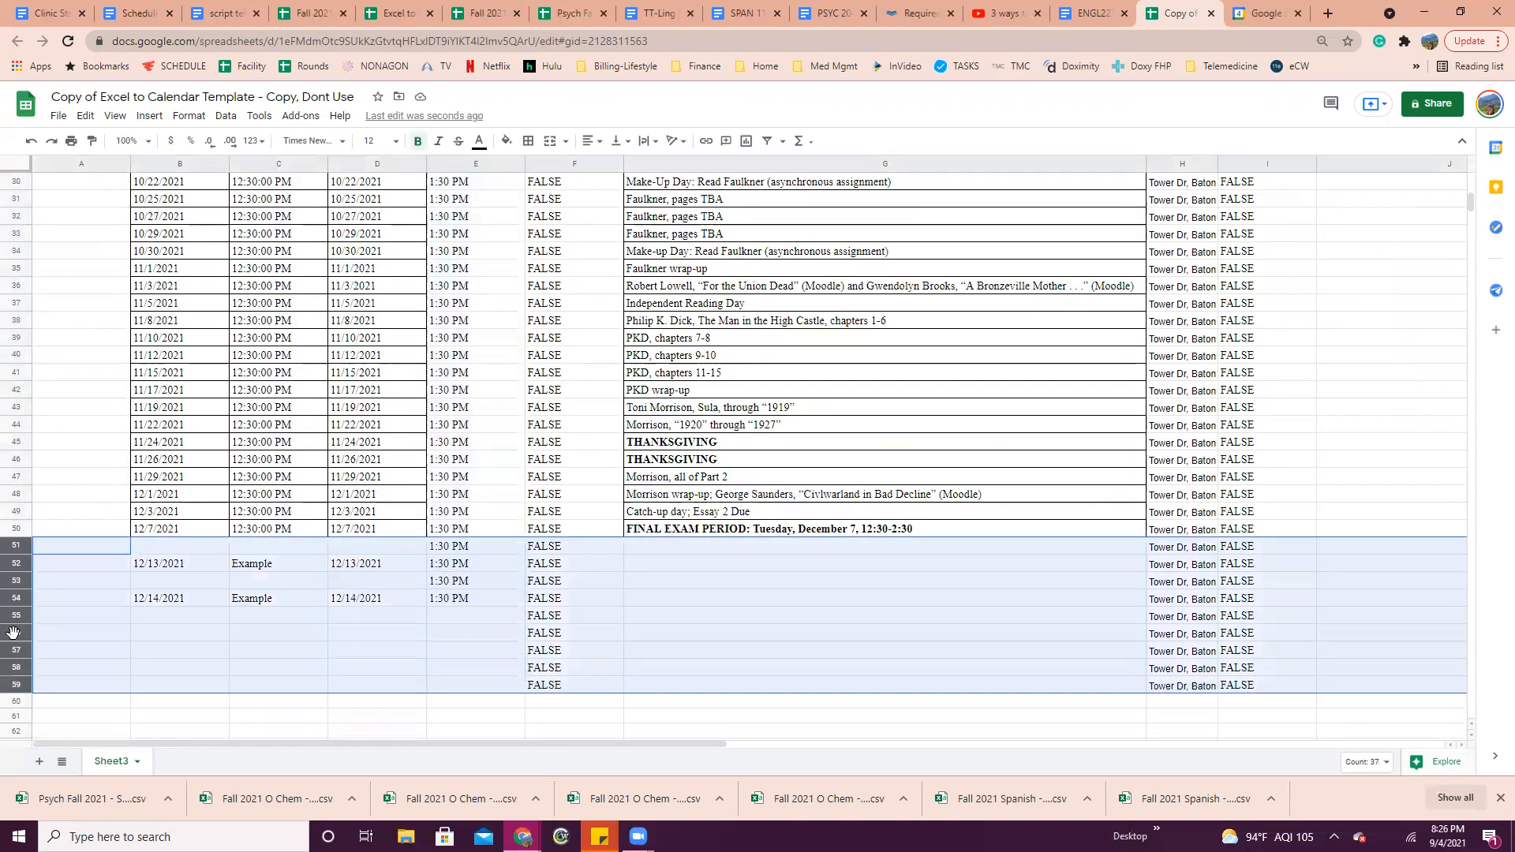
right_click(16, 606)
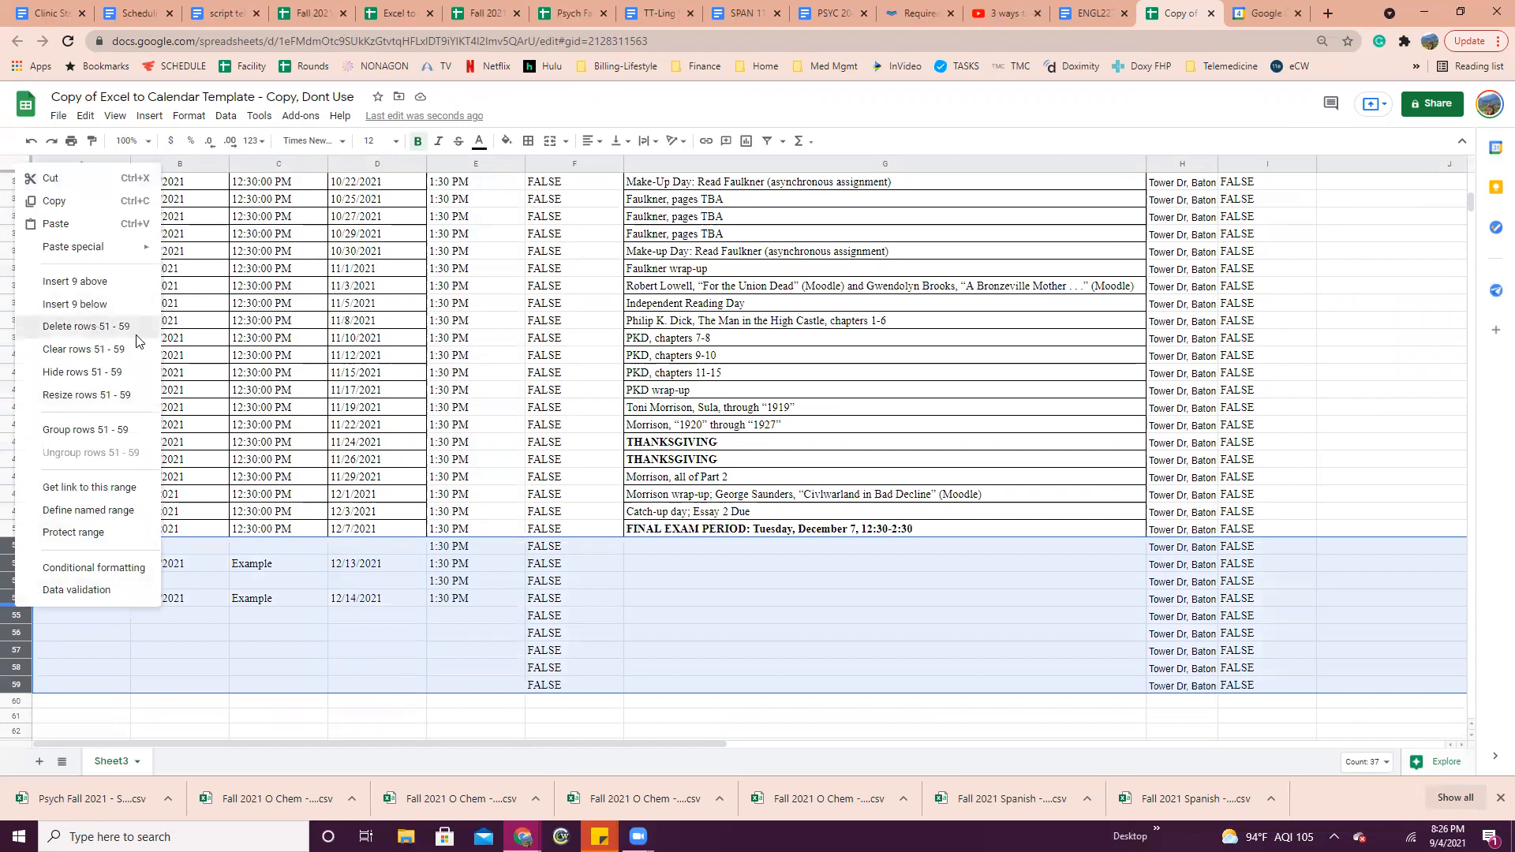
left_click(87, 327)
Enter English as the subject in A2 and fill it down the Subject column to A50
scroll(837, 479, "up", 3)
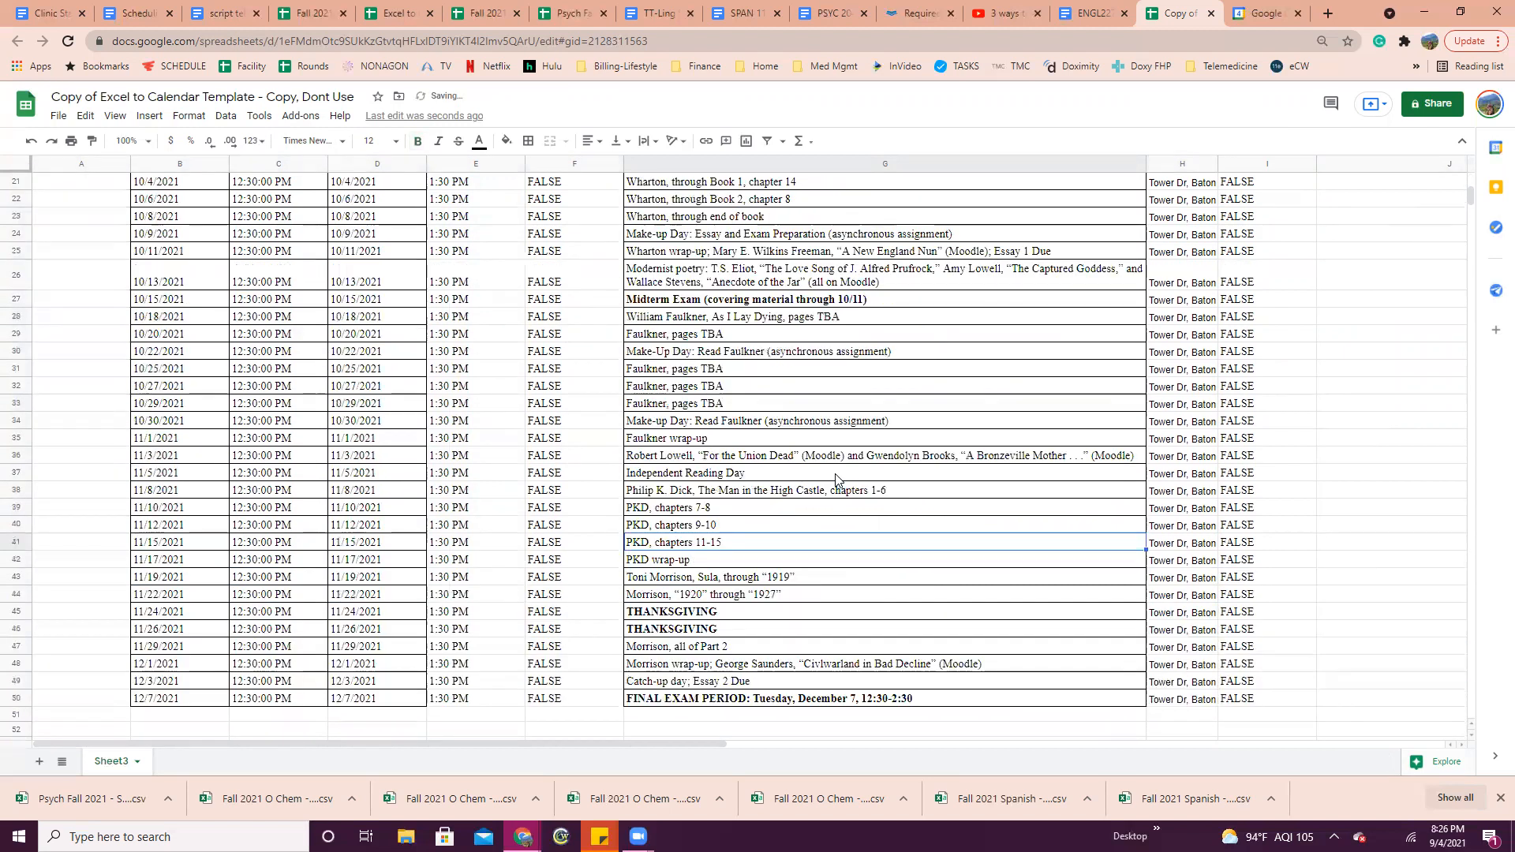
scroll(833, 480, "up", 5)
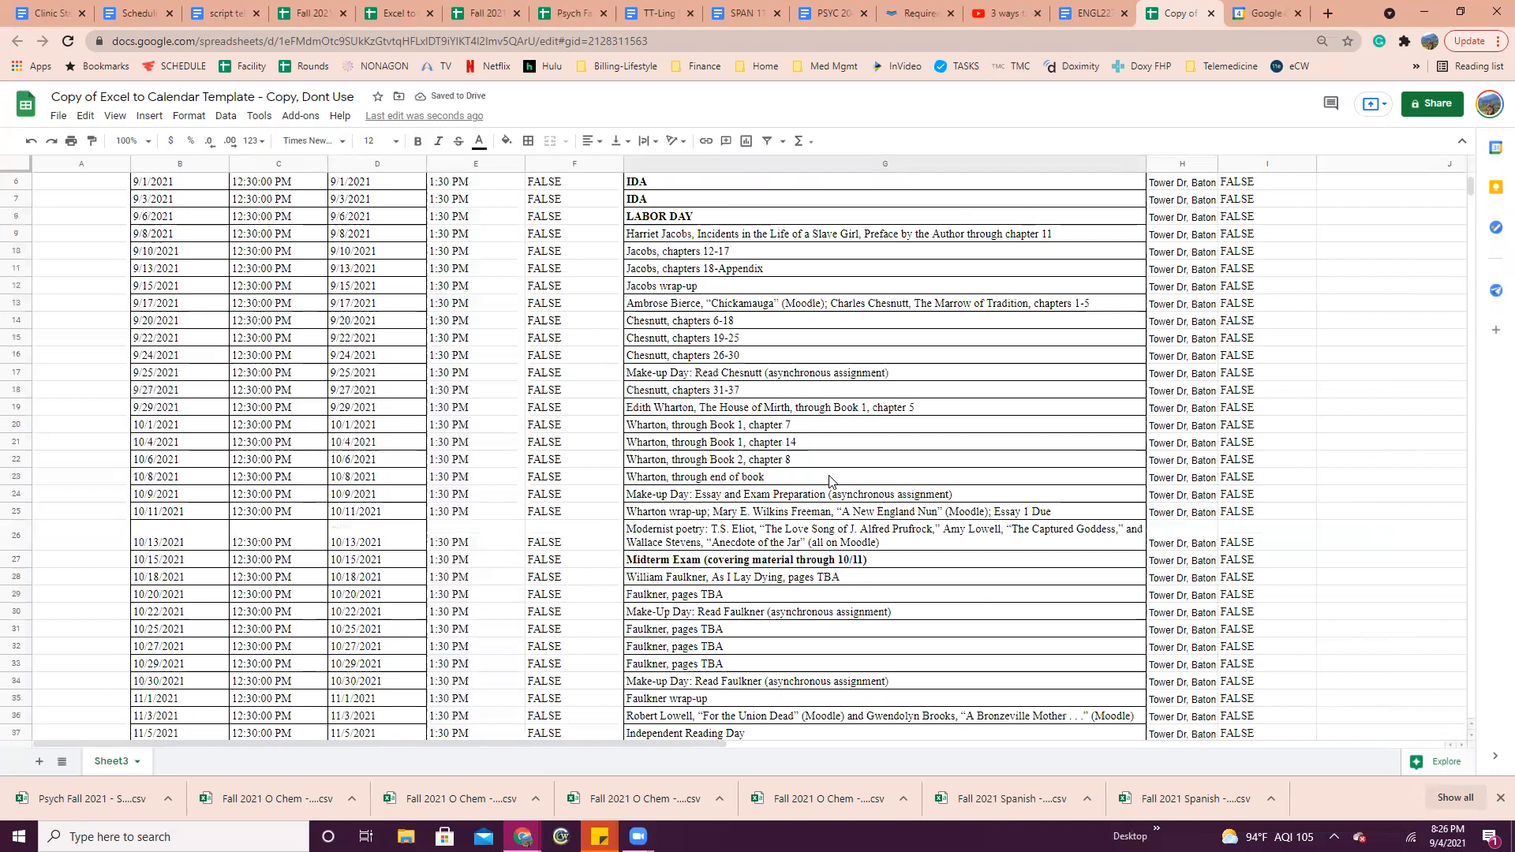
scroll(886, 570, "up", 2)
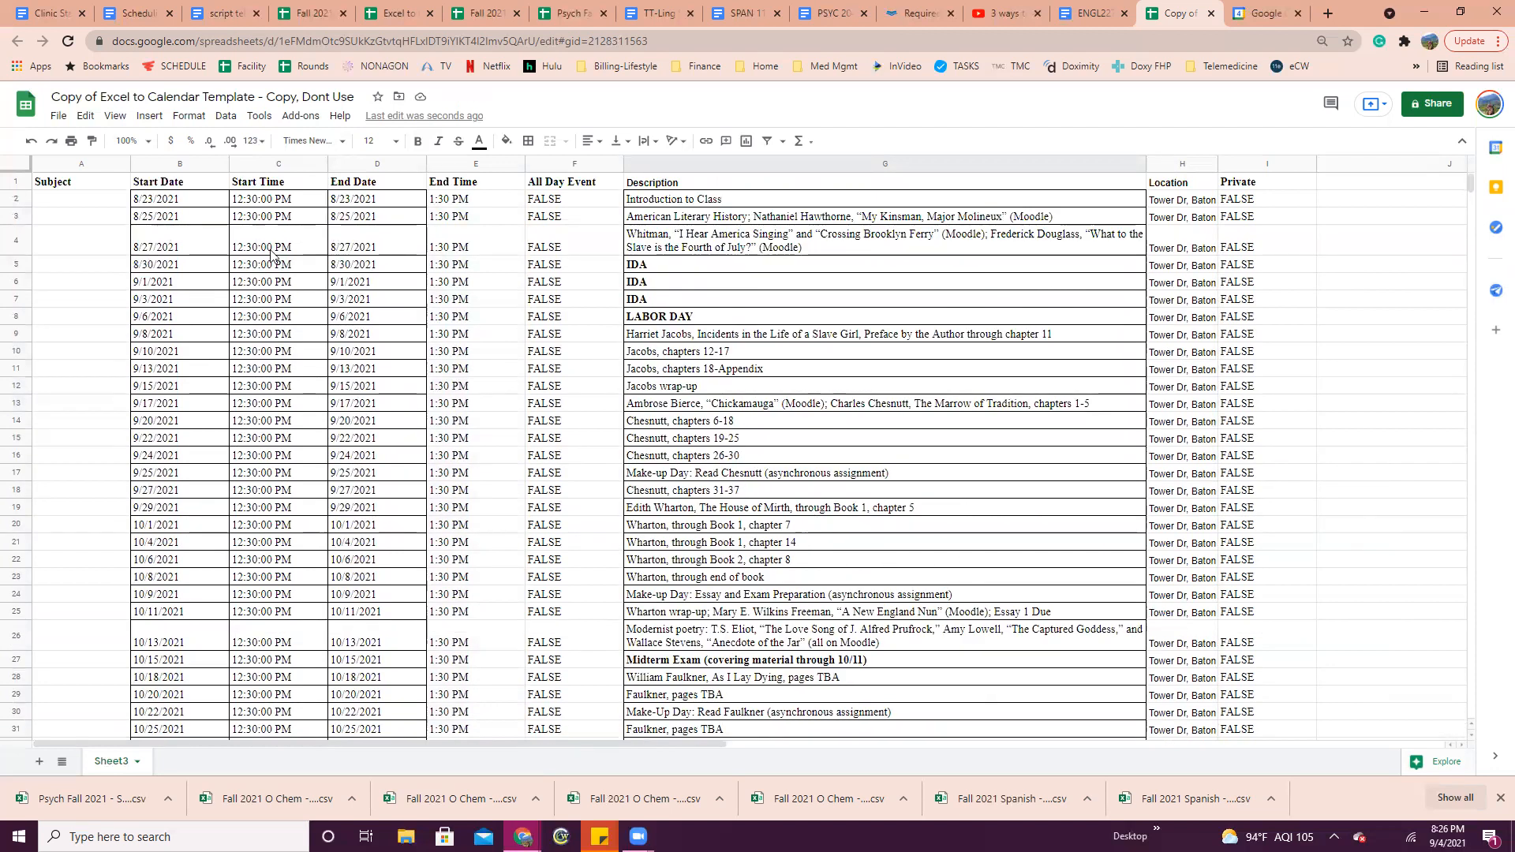
left_click(77, 199)
type("English")
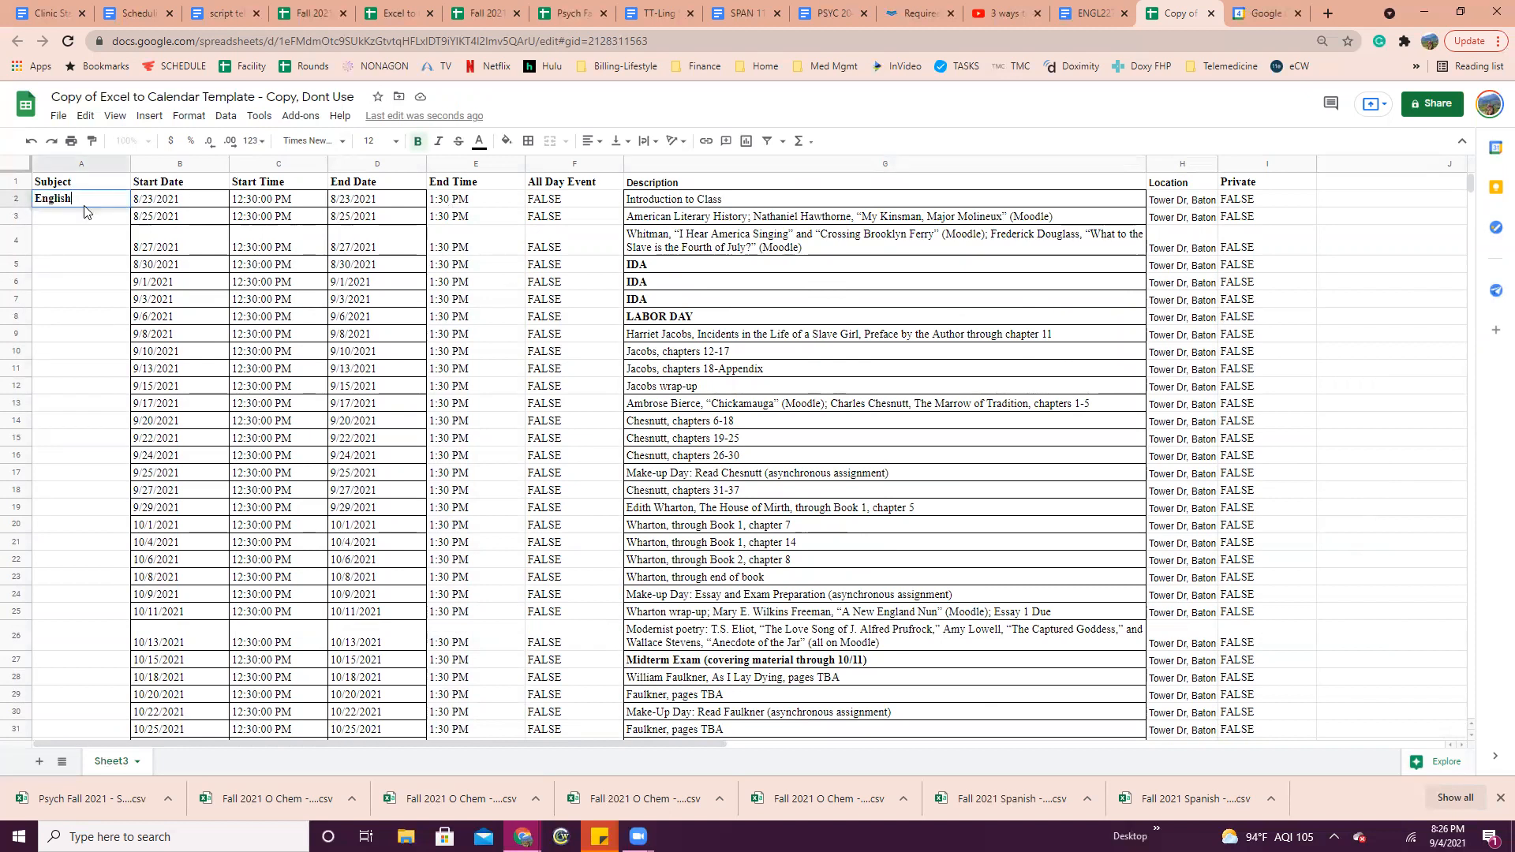
key("Return")
left_click(126, 204)
left_click_drag(130, 207, 88, 532)
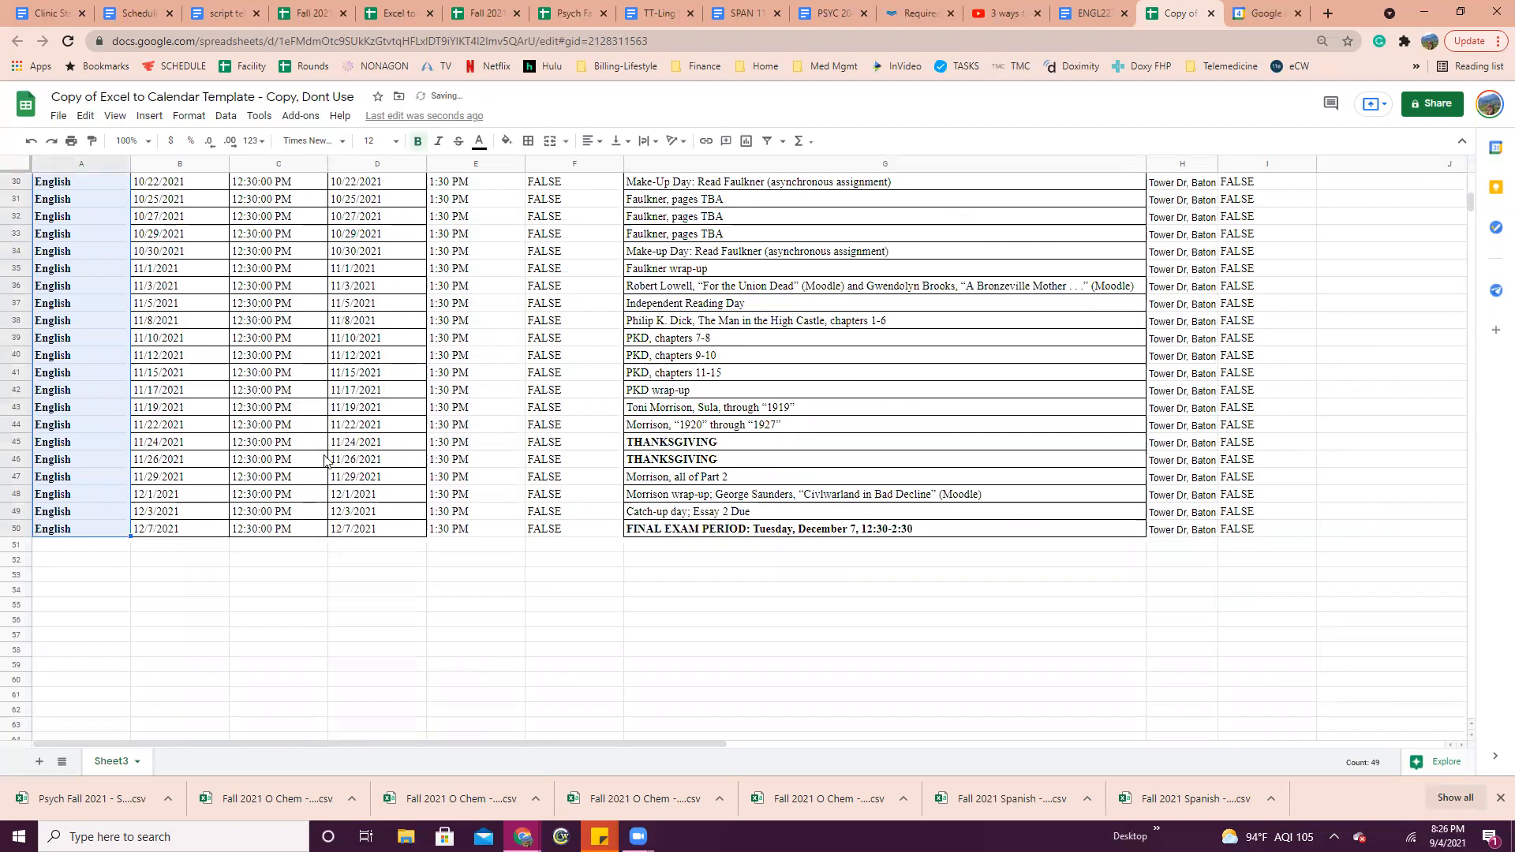
left_click(312, 464)
Download the completed English schedule sheet as a comma-separated values (.csv) file
scroll(403, 448, "up", 10)
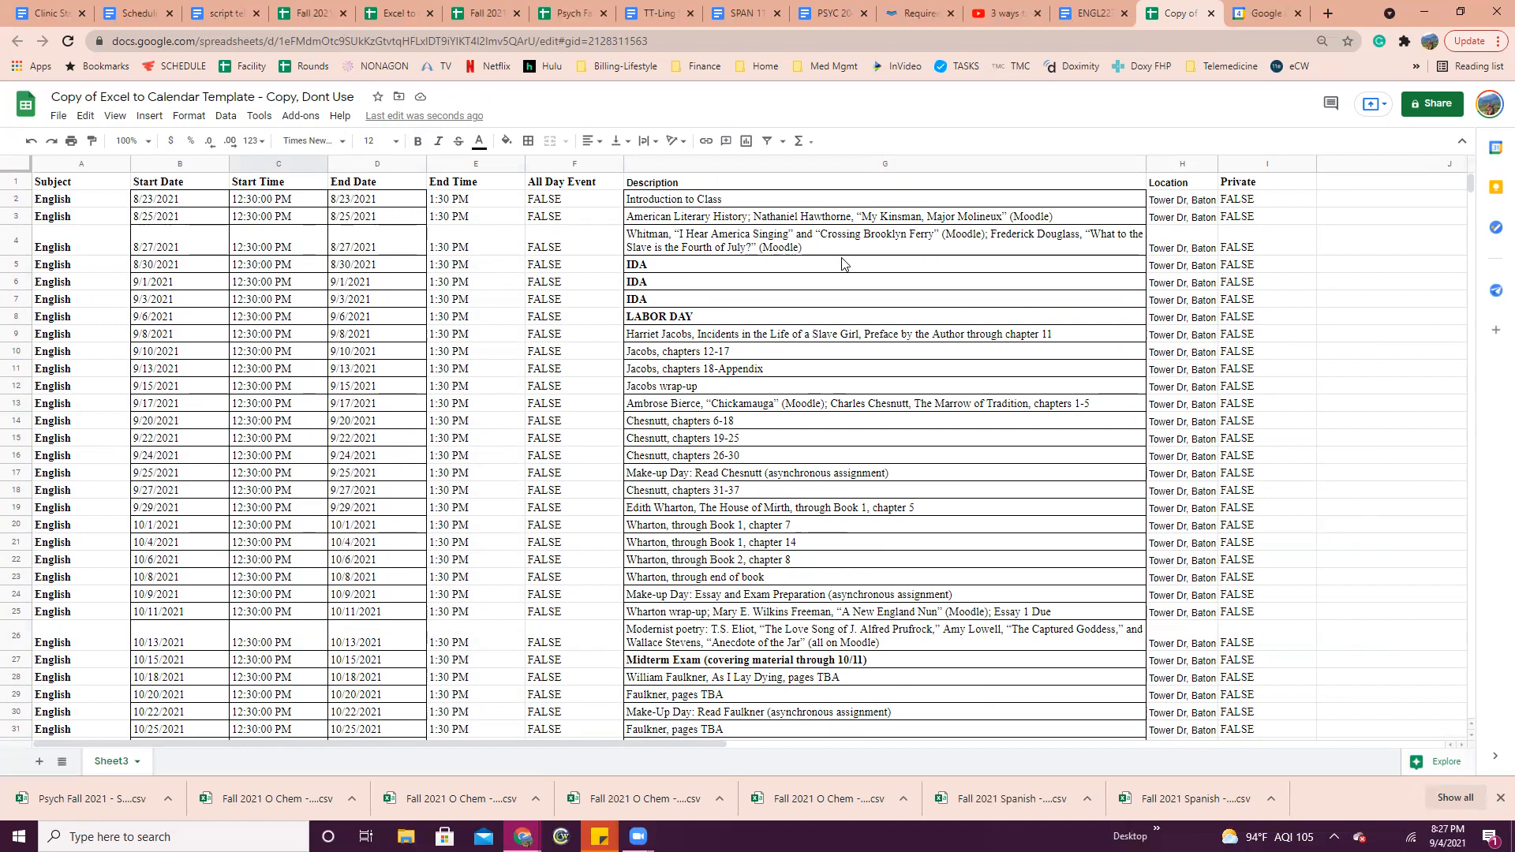
scroll(845, 265, "down", 10)
scroll(848, 264, "up", 10)
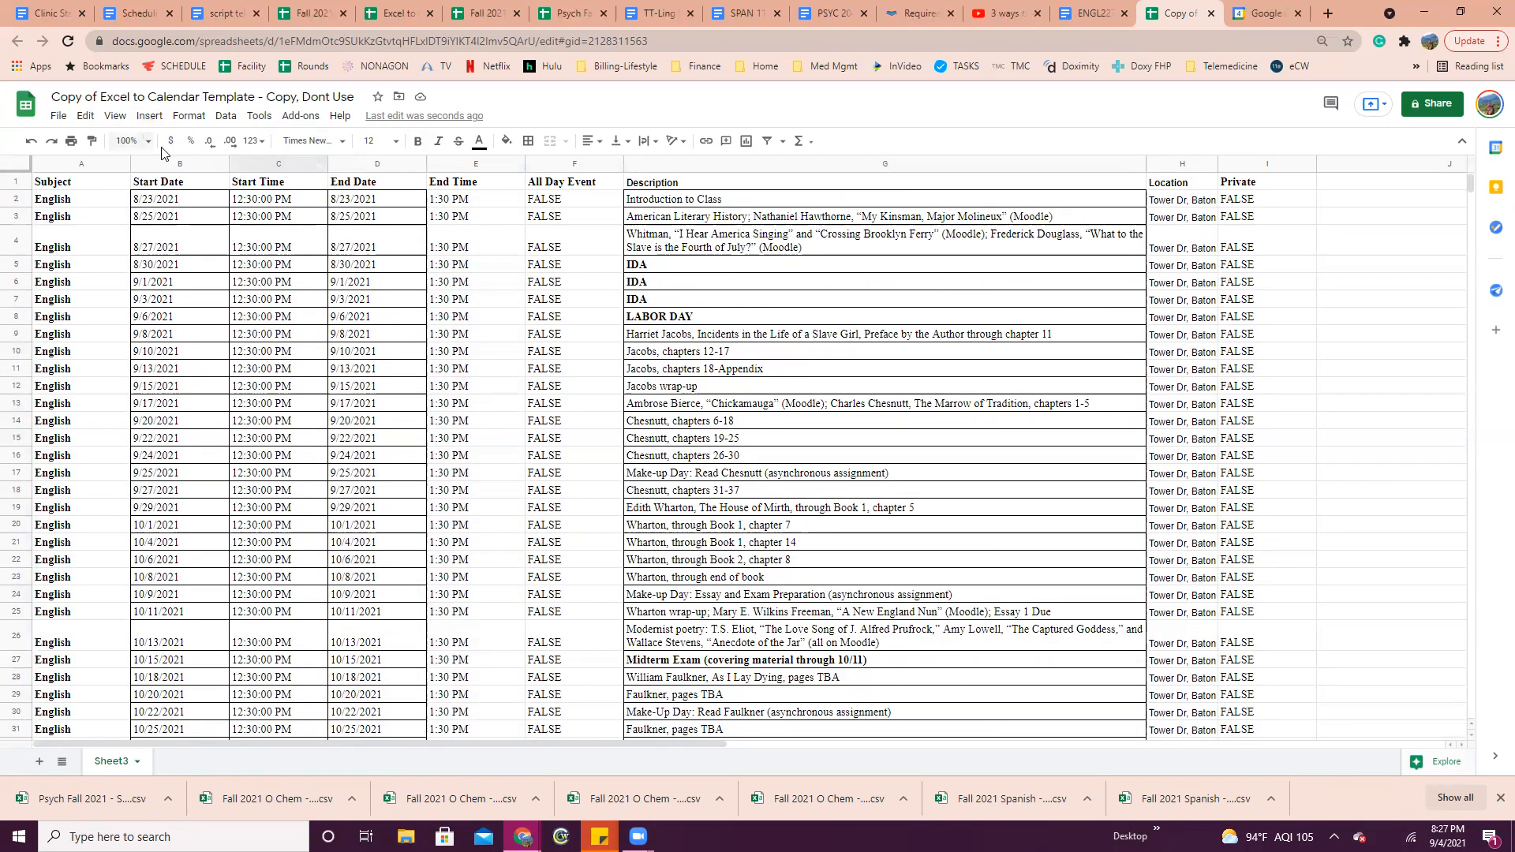
left_click(58, 116)
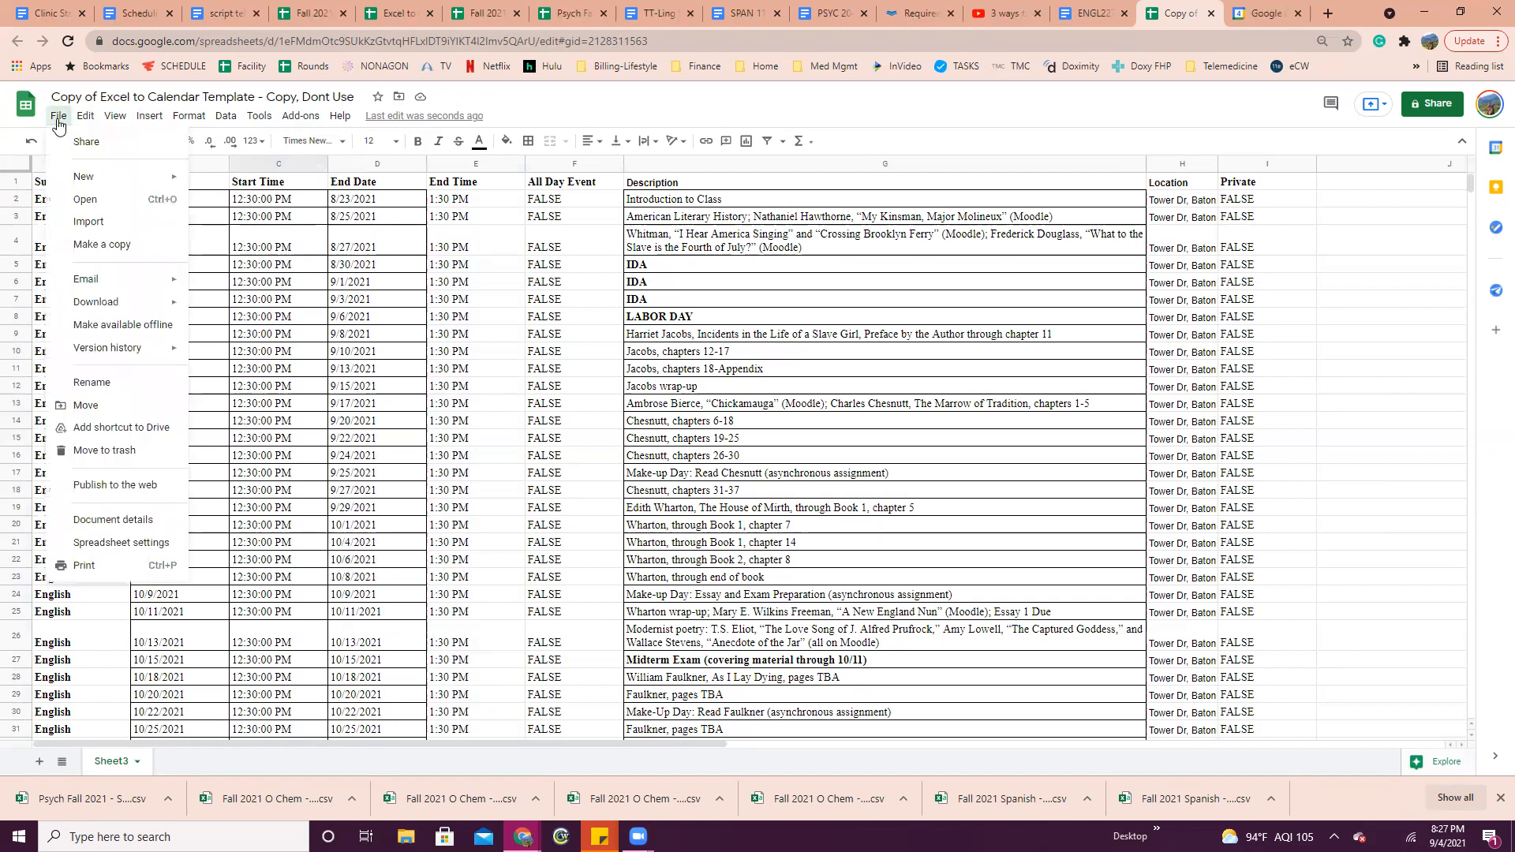
mouse_move(142, 302)
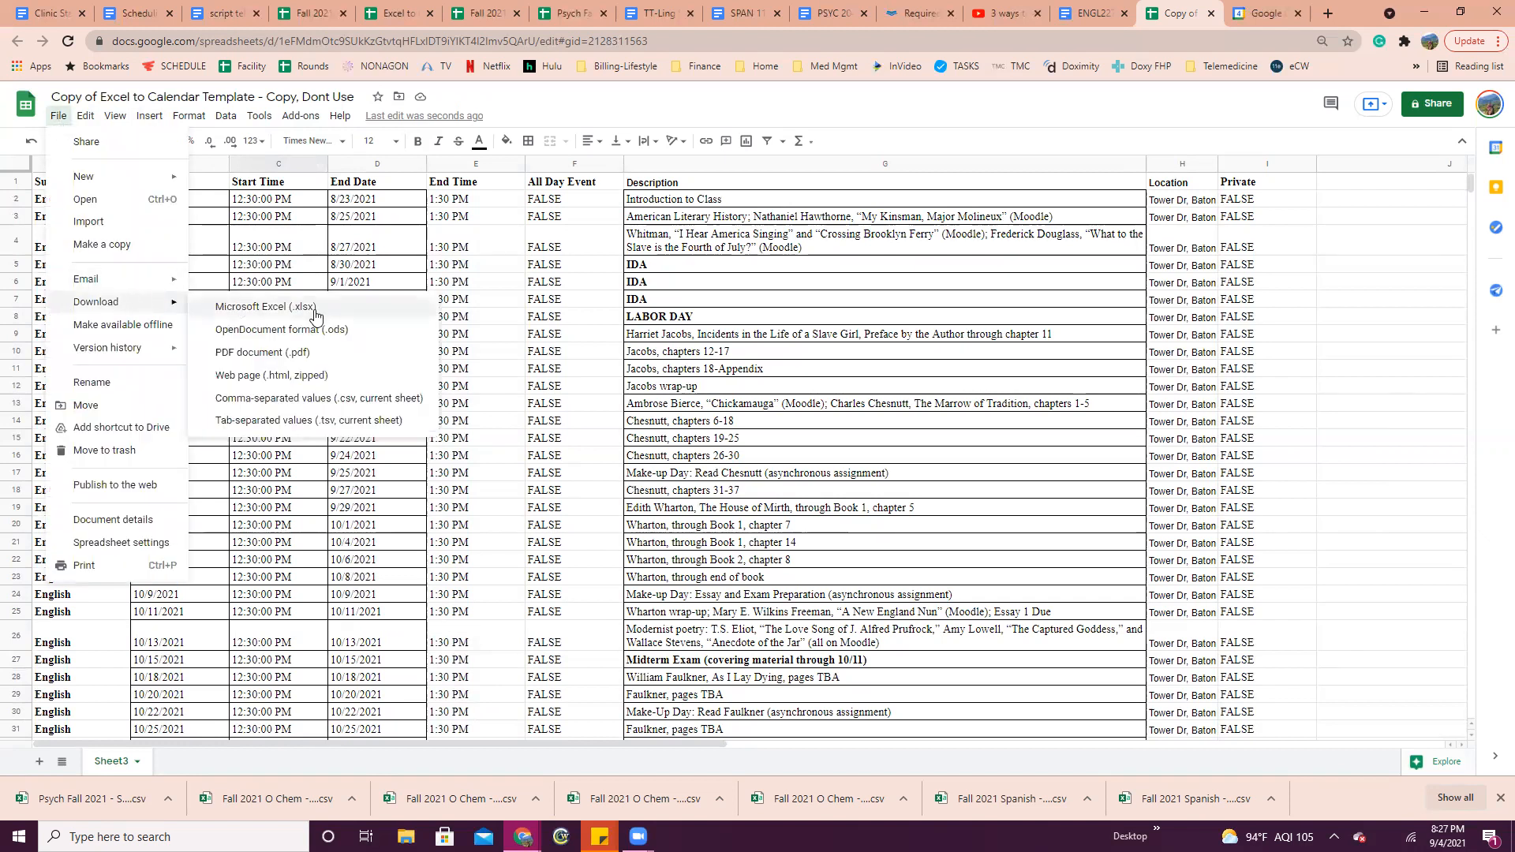
left_click(346, 405)
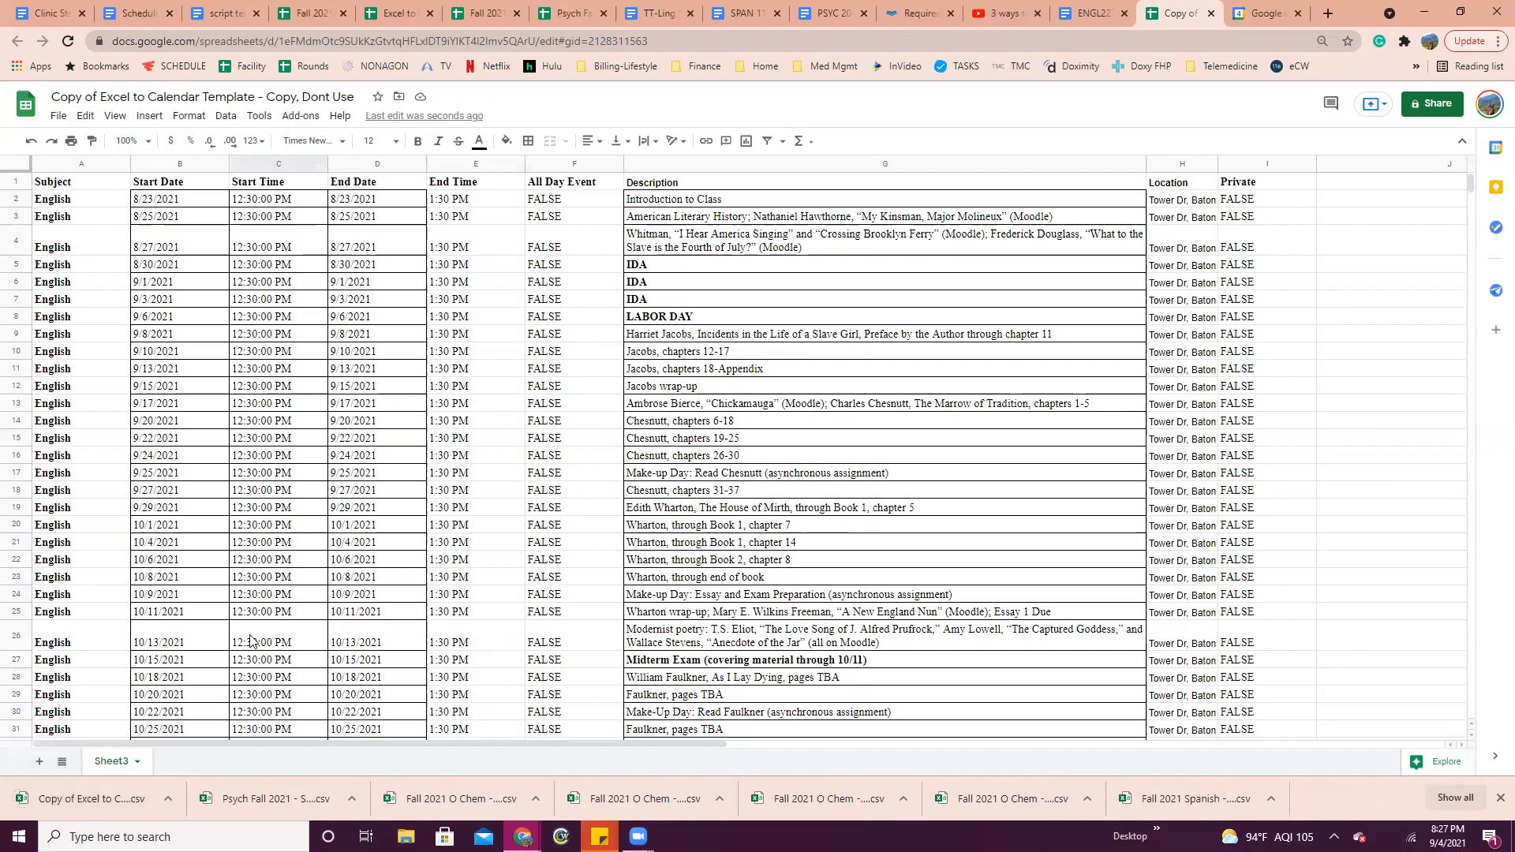
Switch to Google Calendar and hide the LSU, O Chem, Psych and Spanish Fall 2021 calendars from the month view
left_click(1260, 19)
left_click(622, 268)
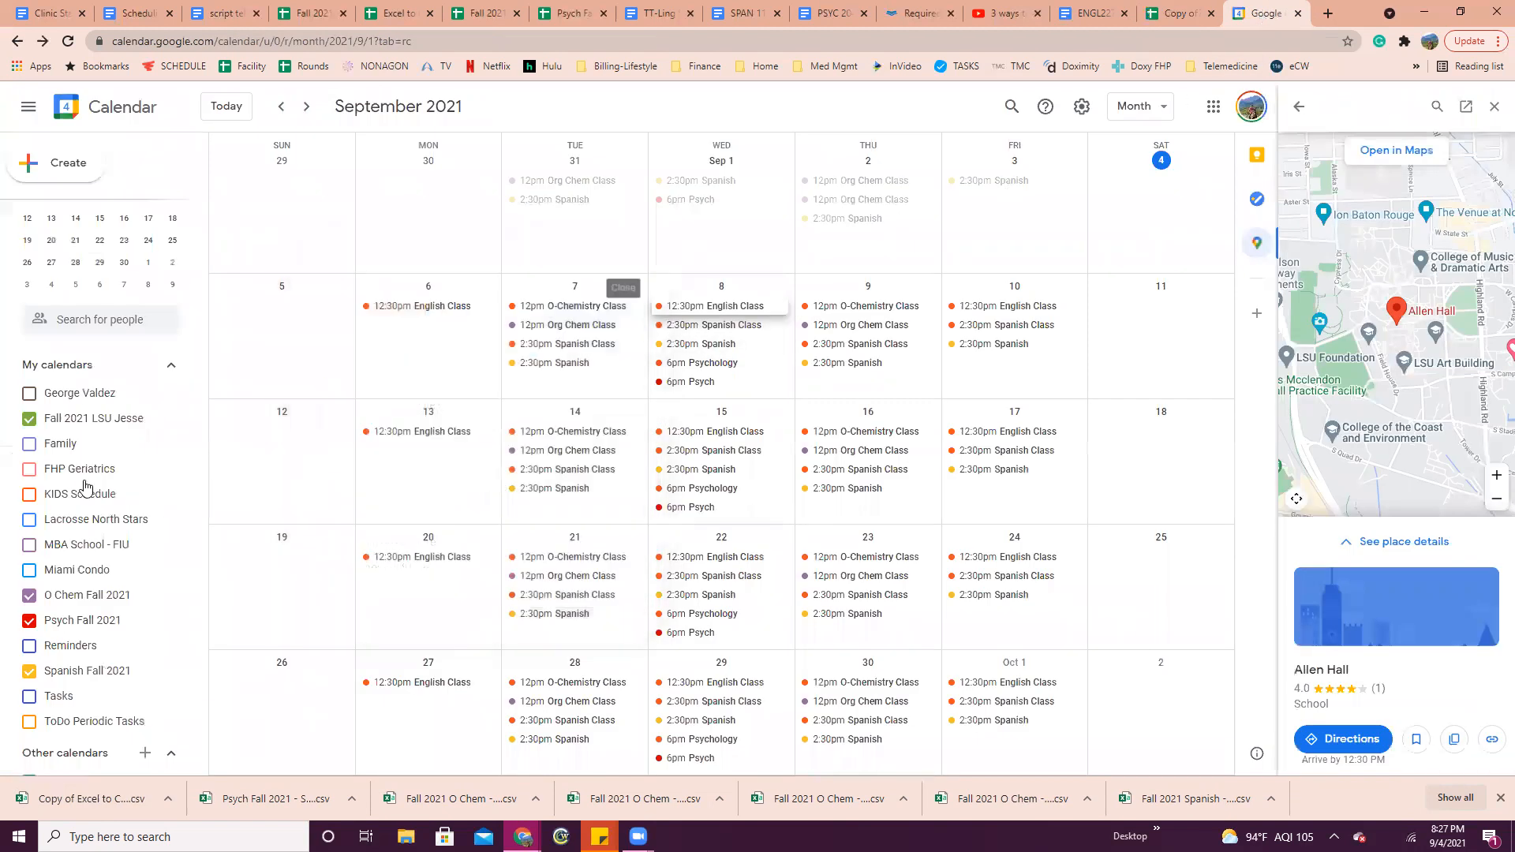
left_click(29, 418)
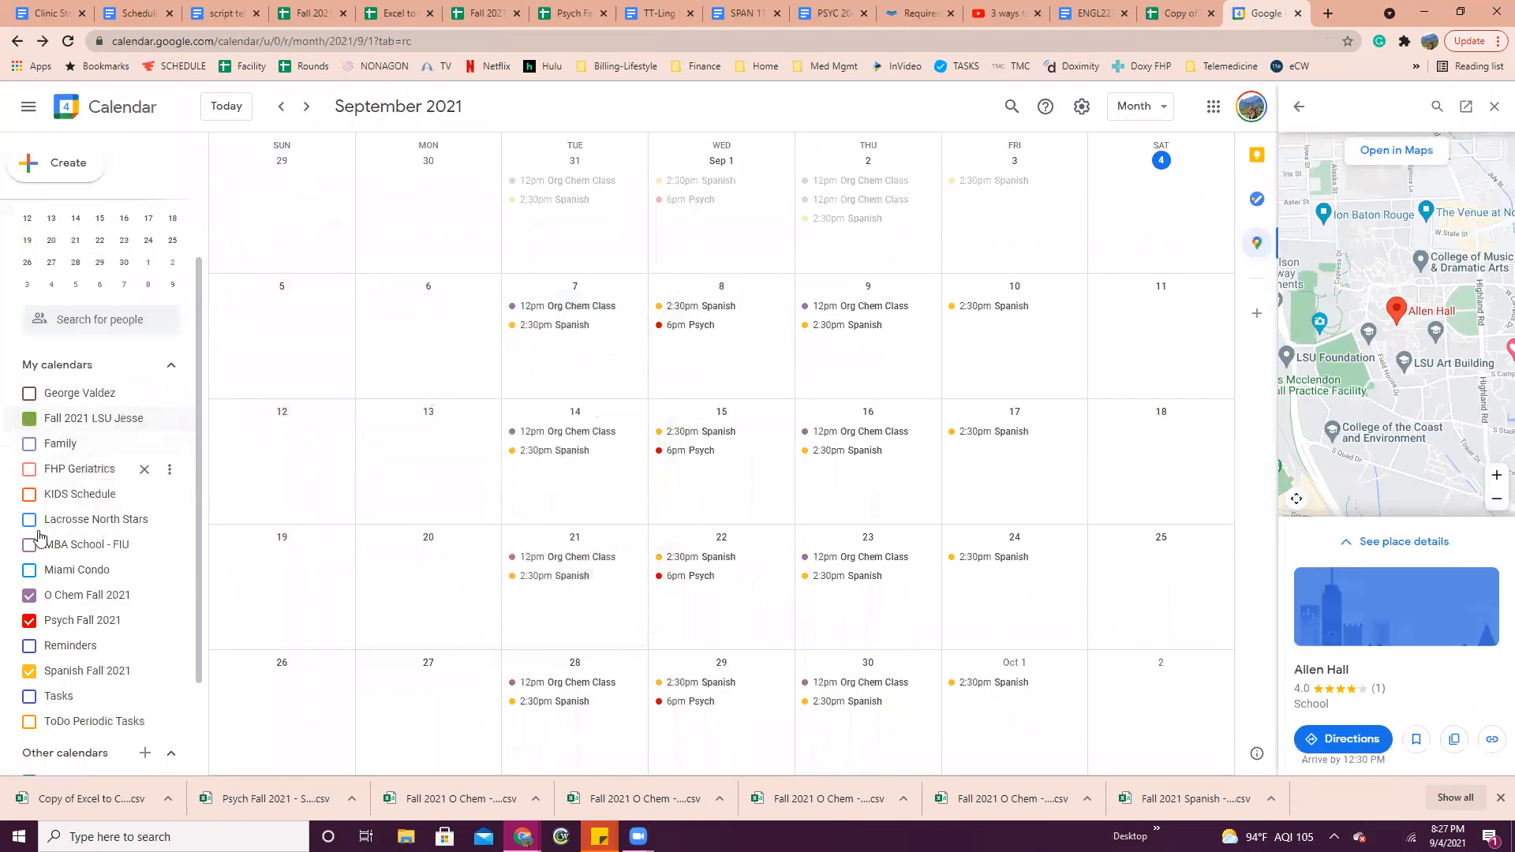
left_click(29, 595)
left_click(30, 620)
left_click(29, 670)
Create a new calendar named English Fall 2021 and return to the month view with only that calendar shown
scroll(161, 409, "down", 1)
scroll(161, 409, "down", 2)
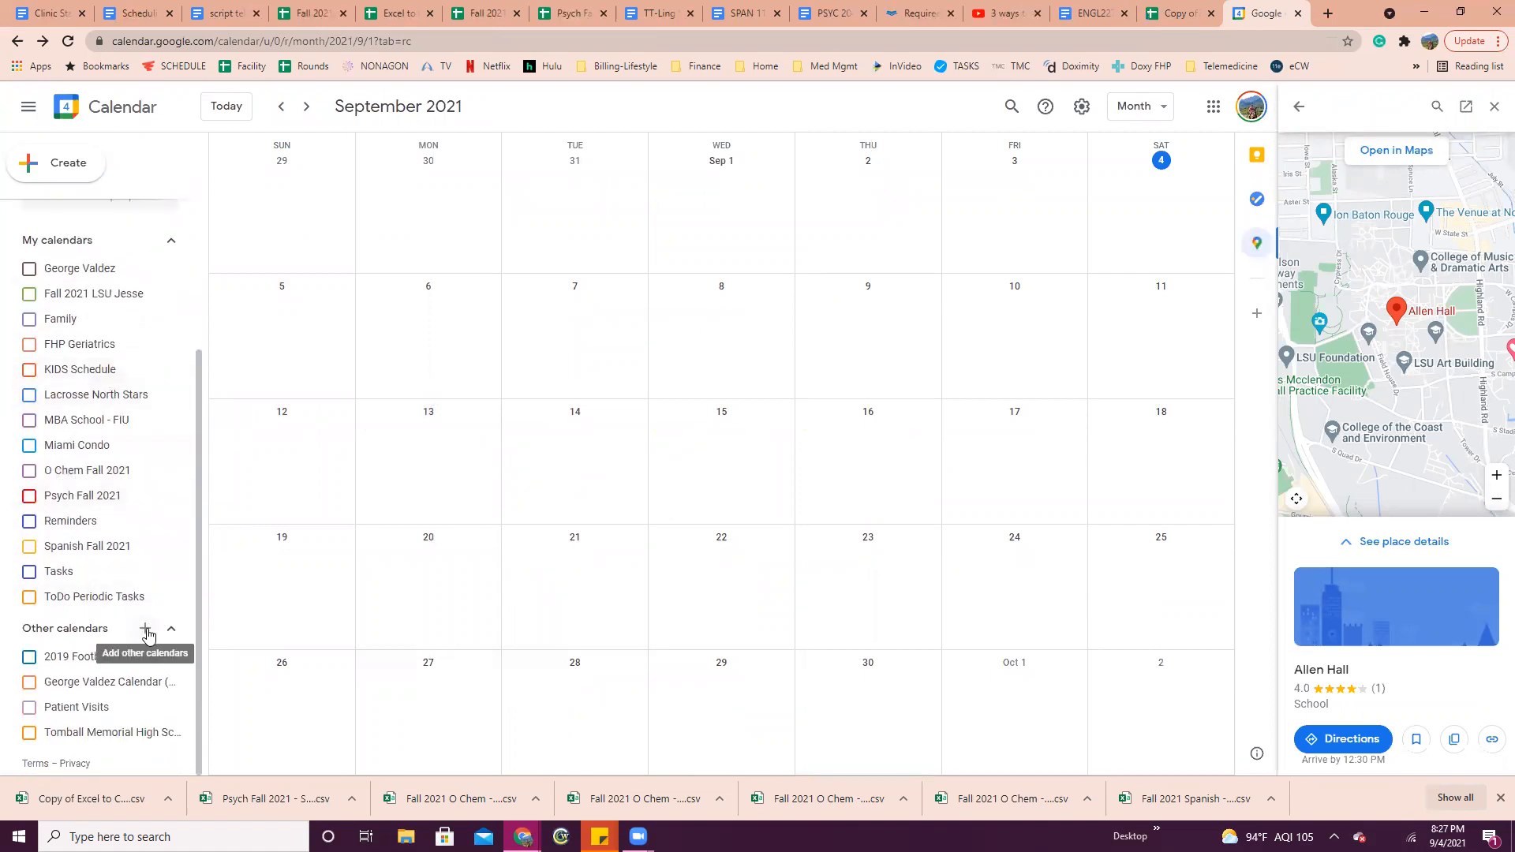
left_click(145, 631)
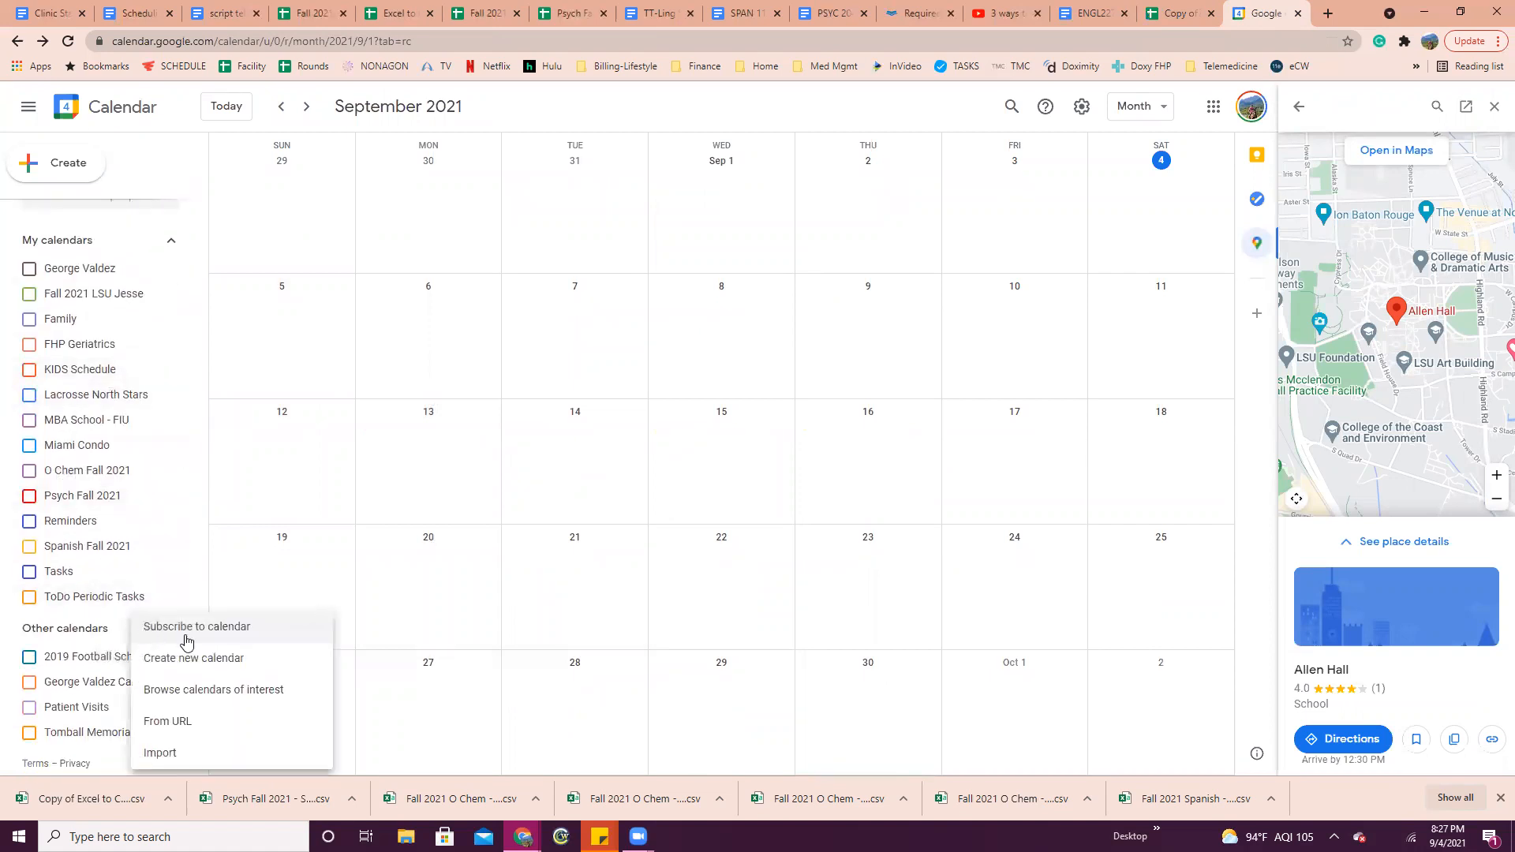
left_click(189, 661)
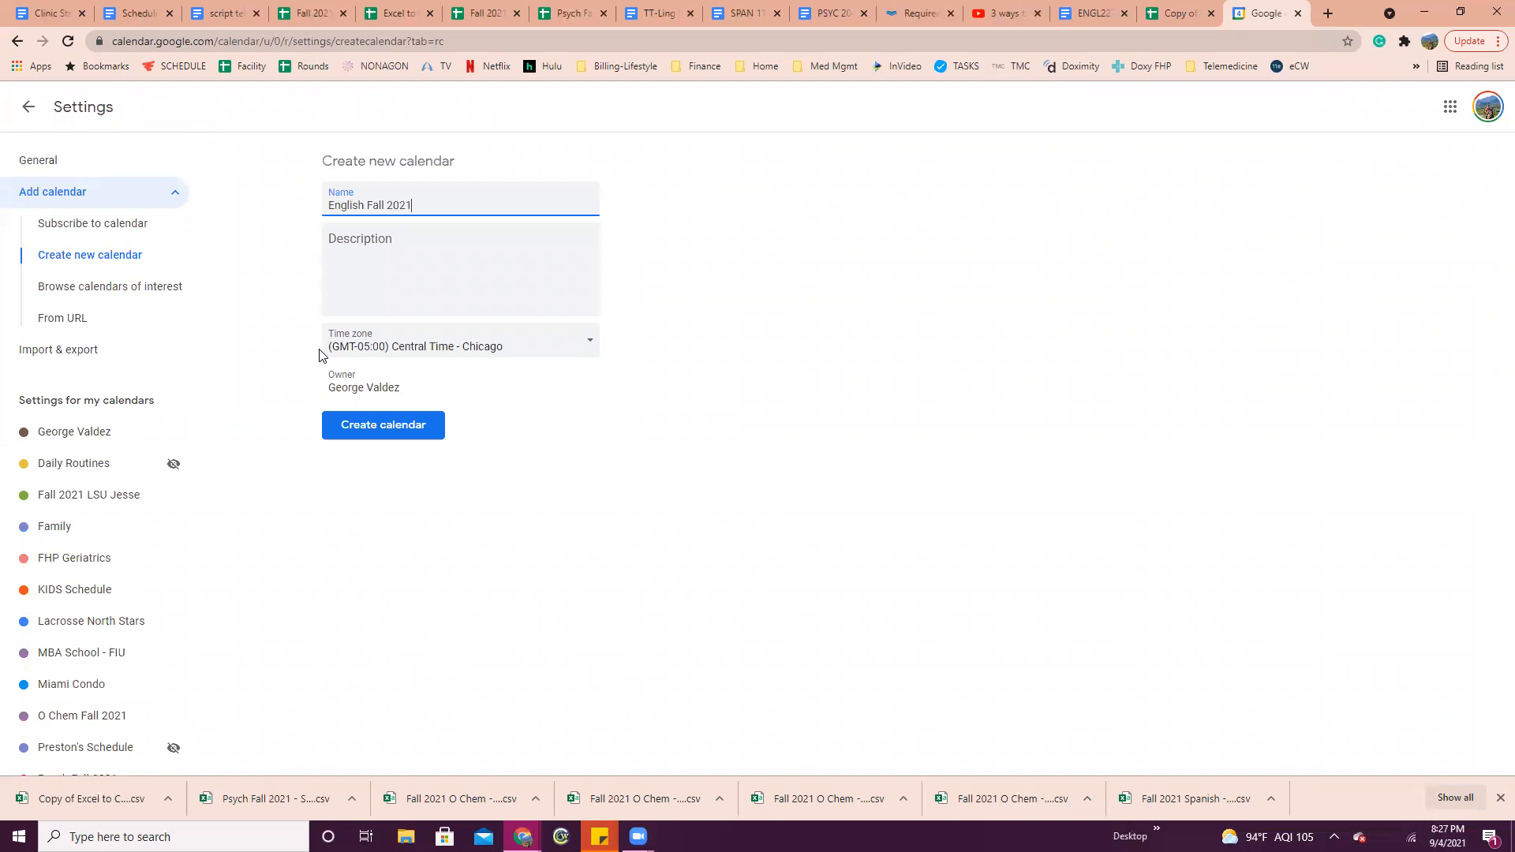
left_click(395, 426)
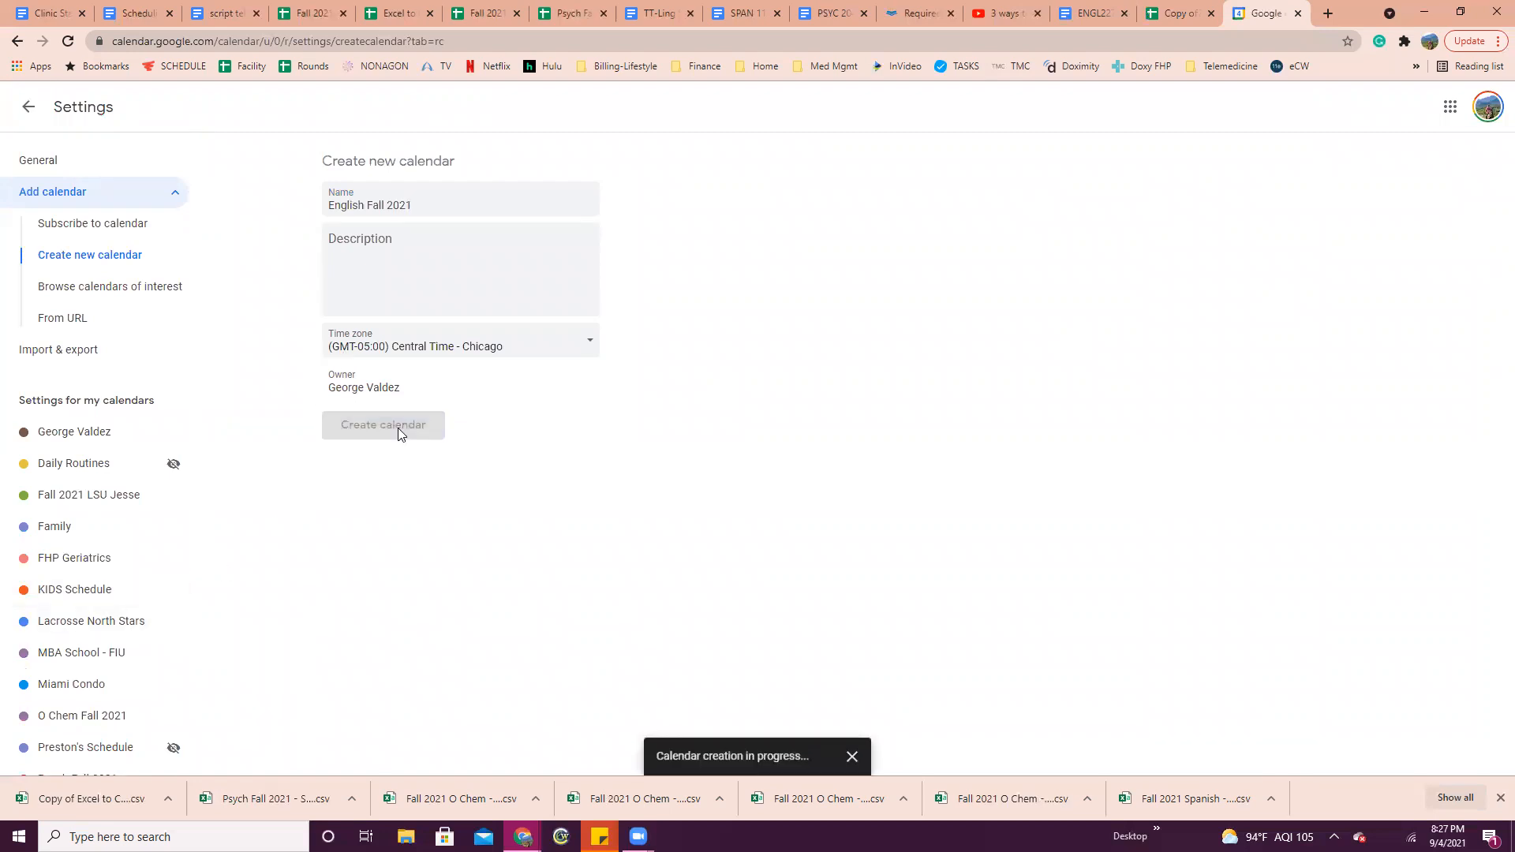
left_click(24, 108)
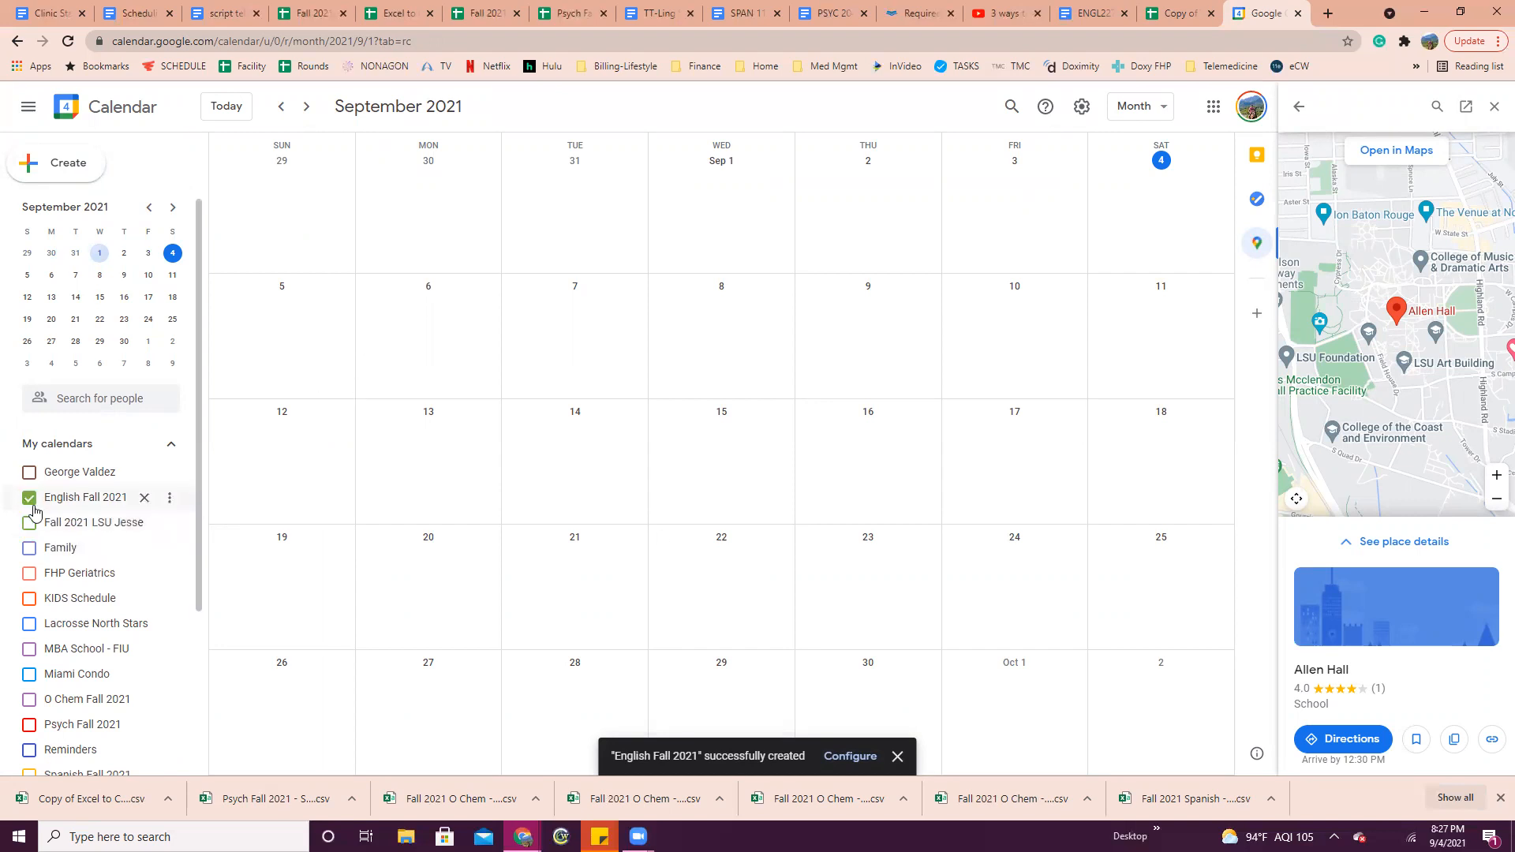
left_click(29, 473)
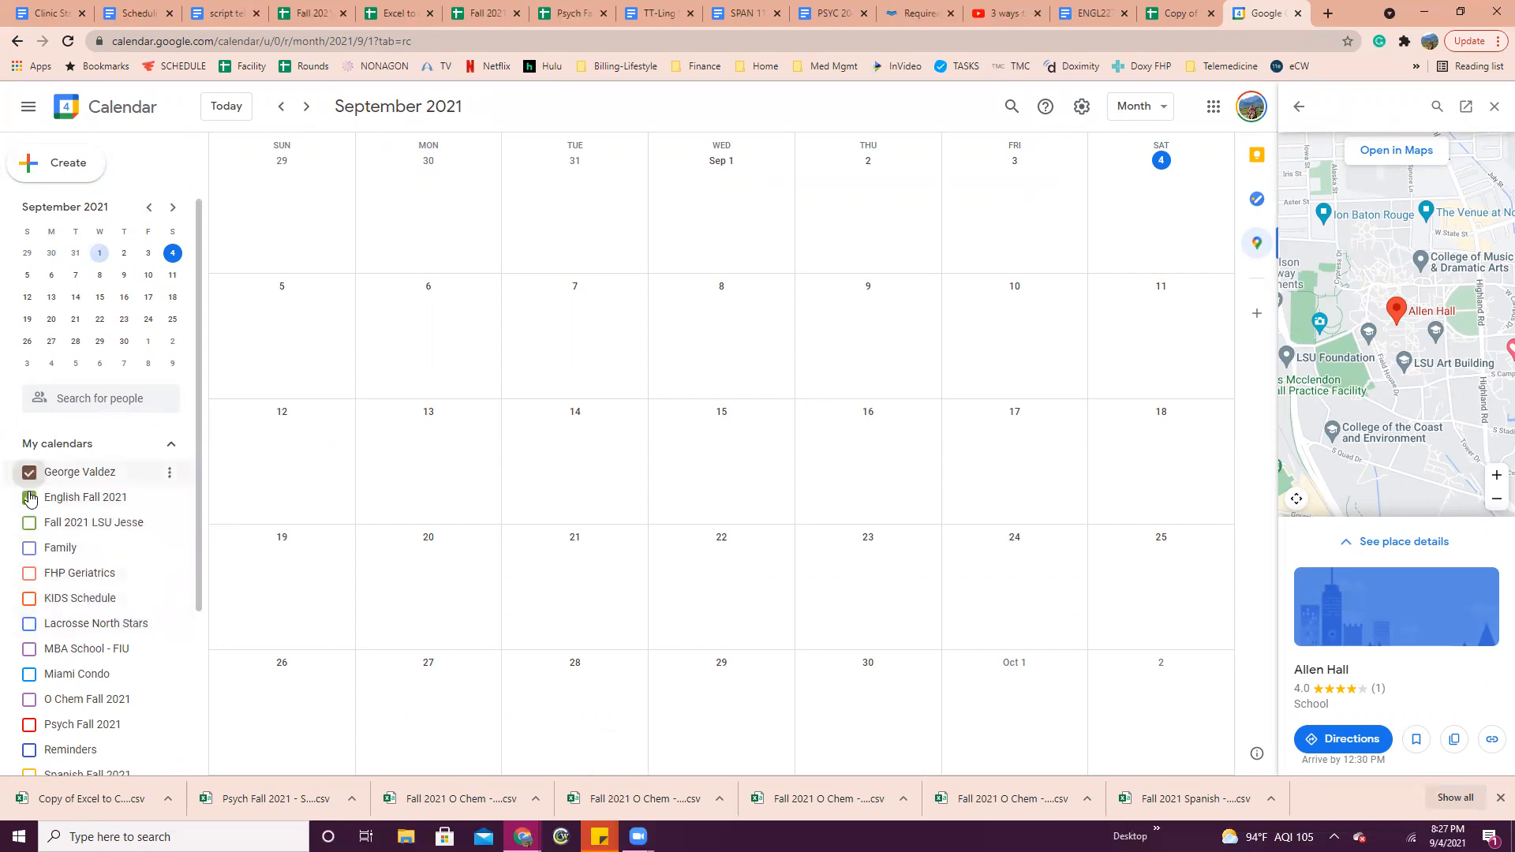
left_click(29, 473)
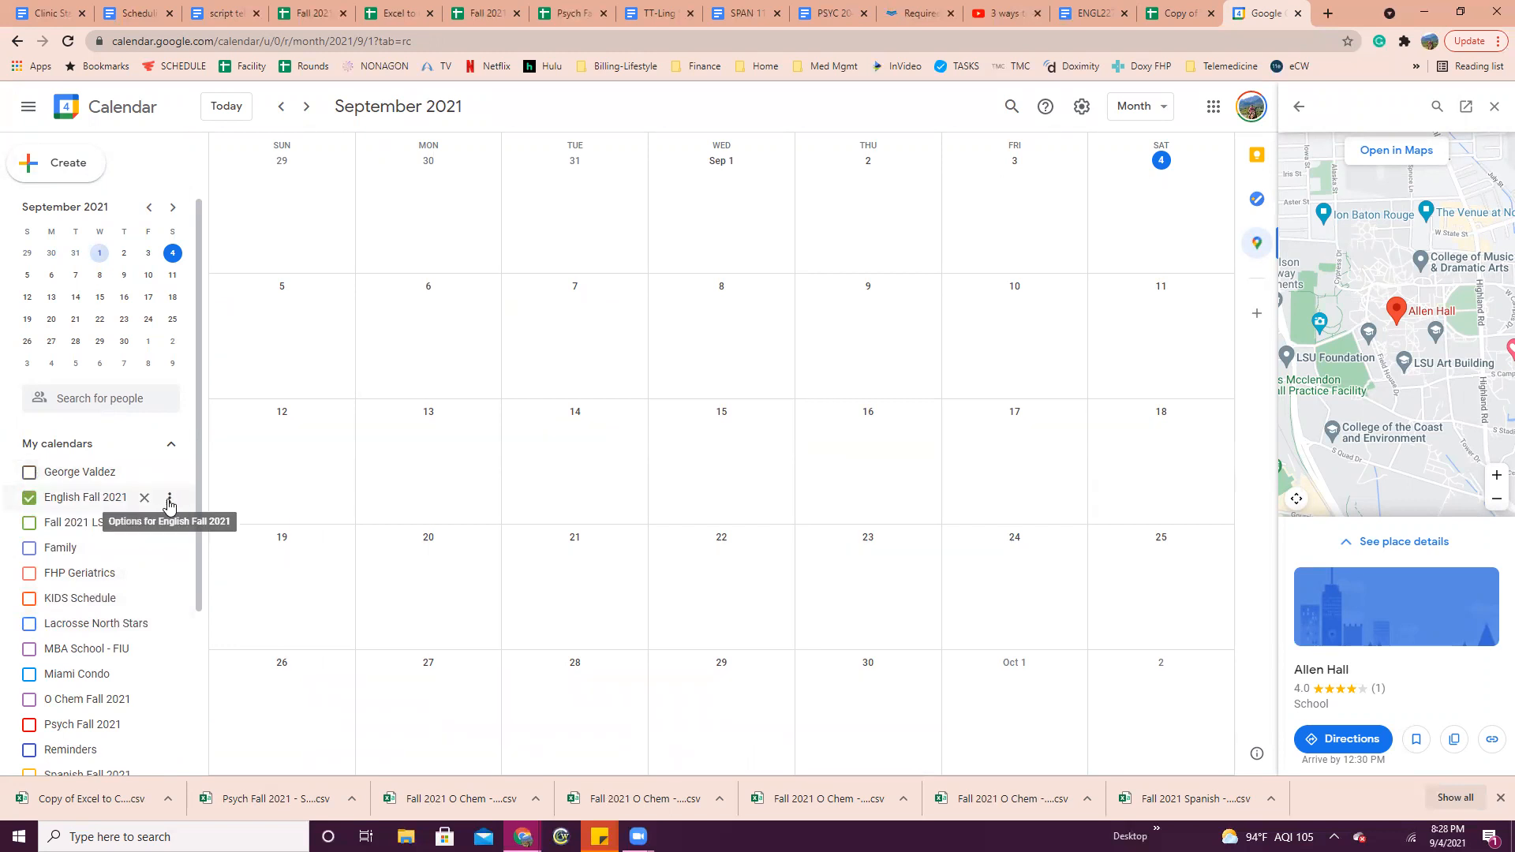
Open the calendar import settings and choose English Fall 2021 as the calendar to add events to
left_click(169, 502)
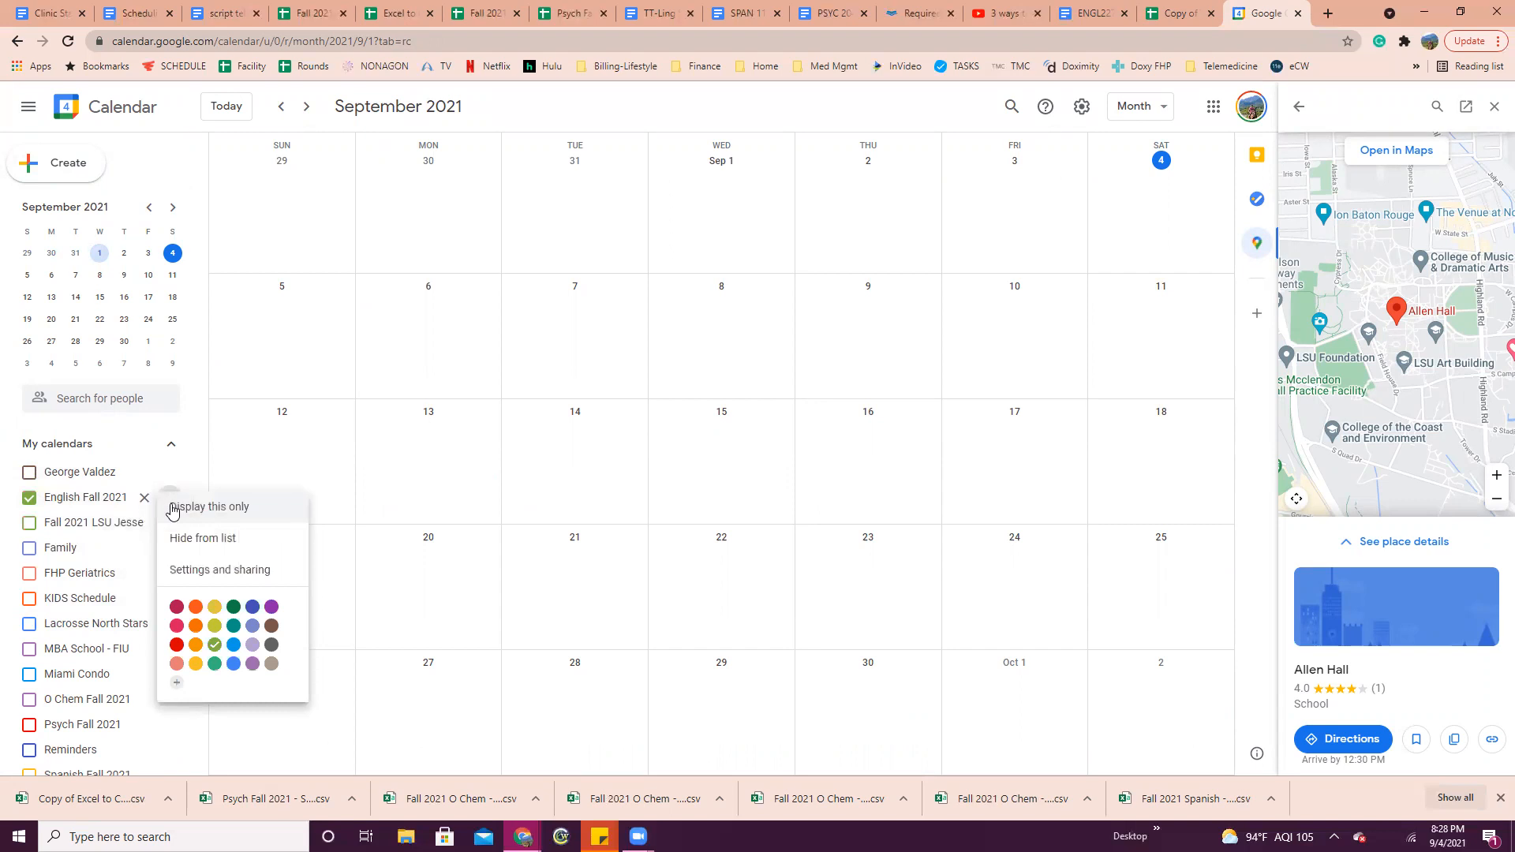
left_click(224, 572)
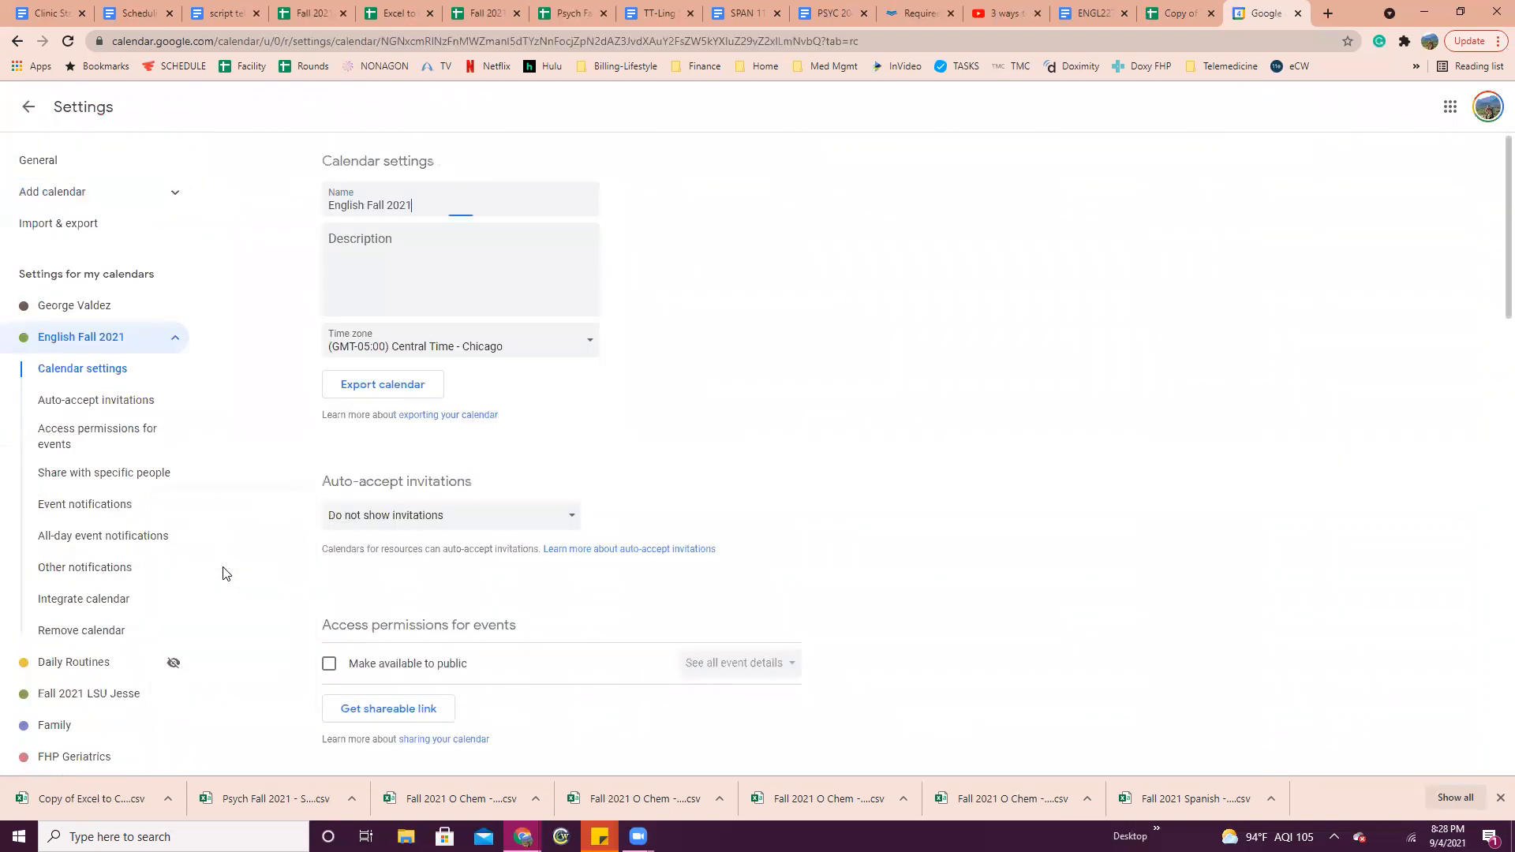
left_click(76, 228)
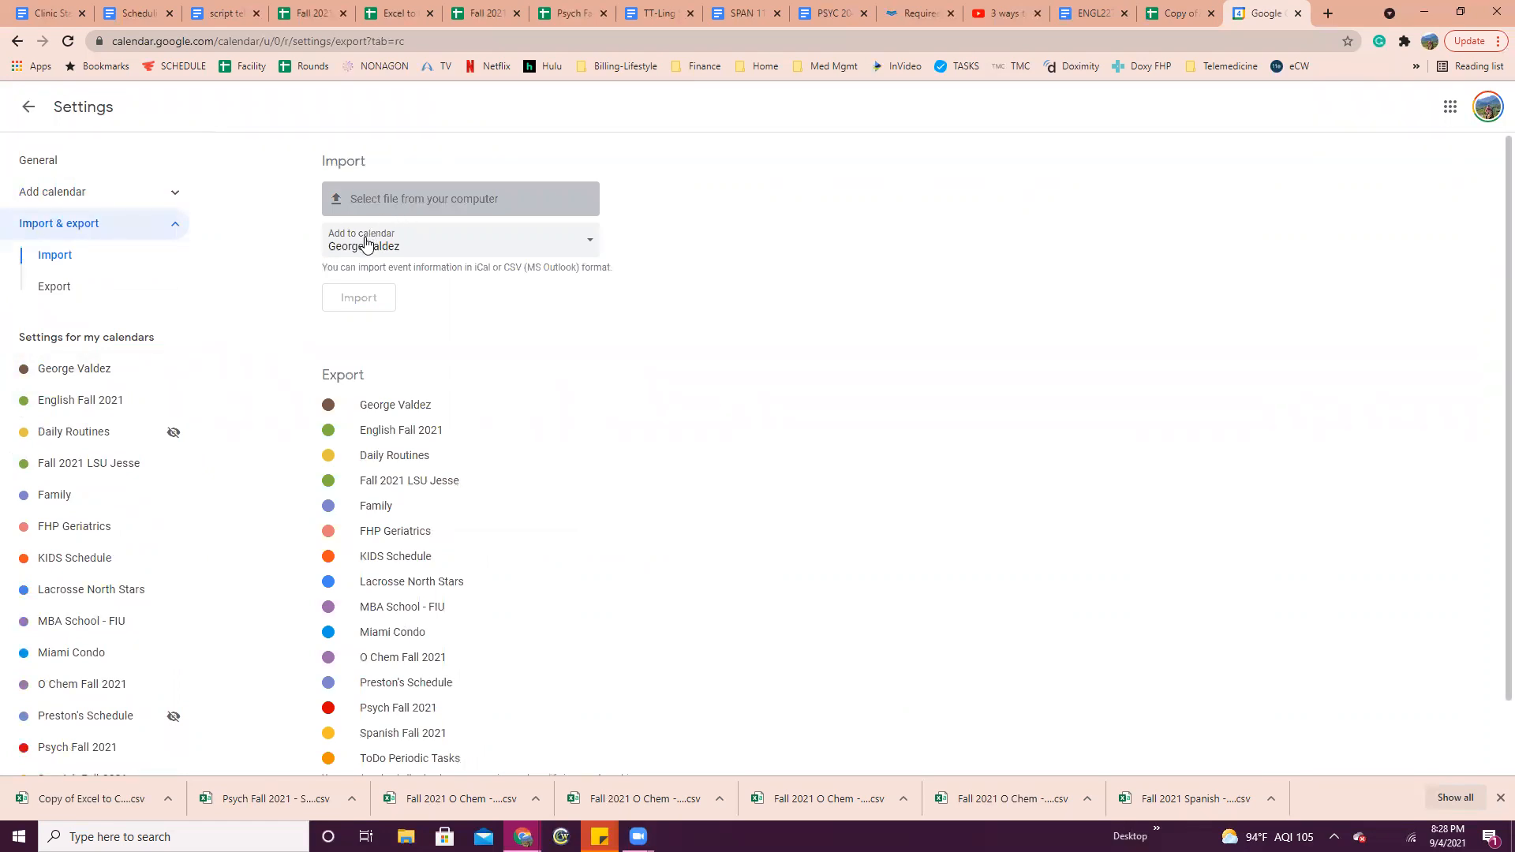
left_click(365, 243)
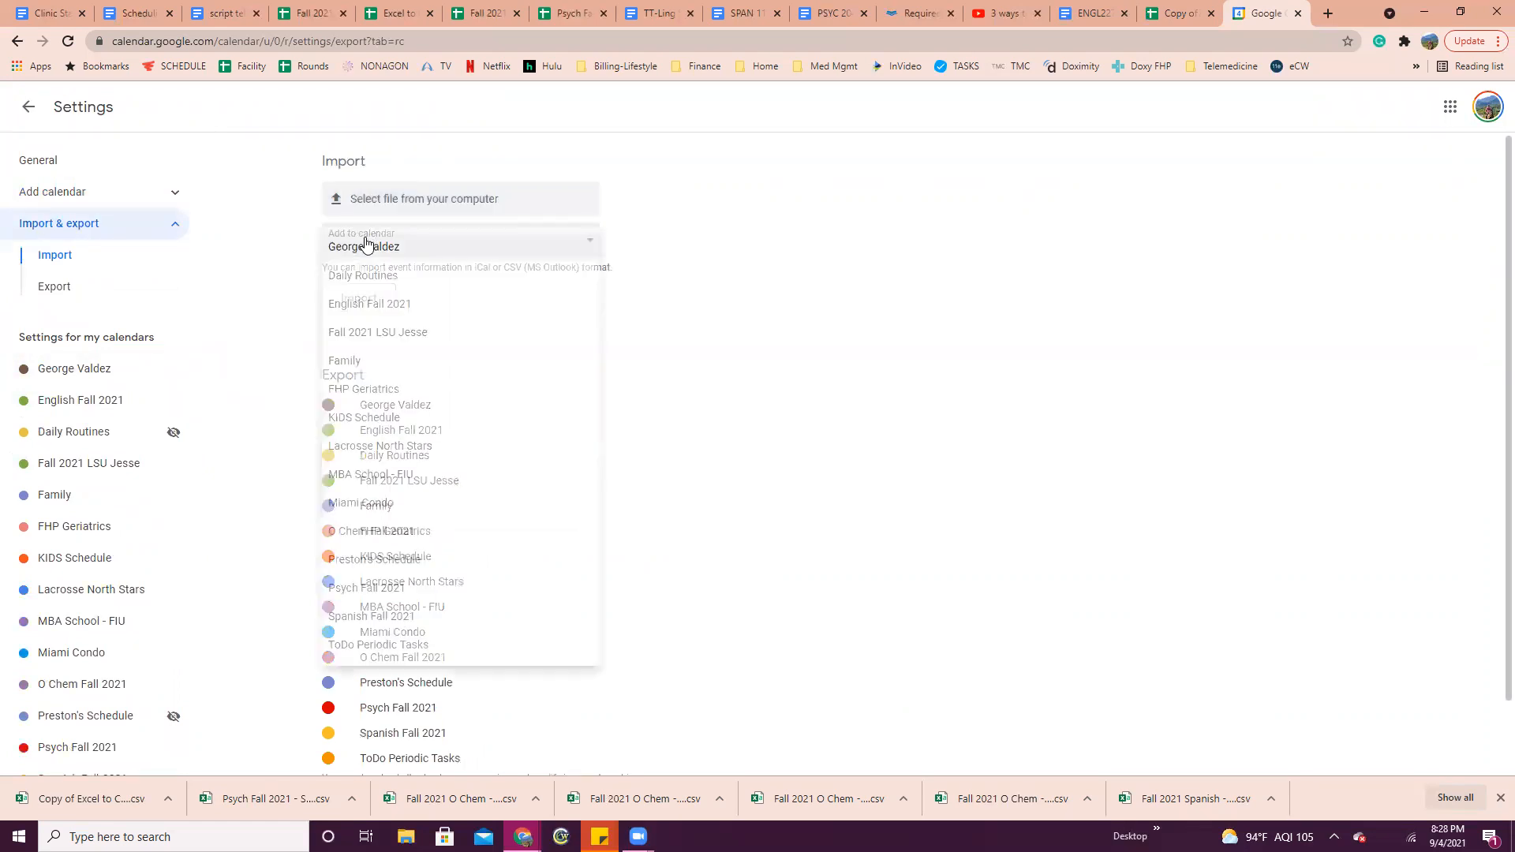
left_click(378, 308)
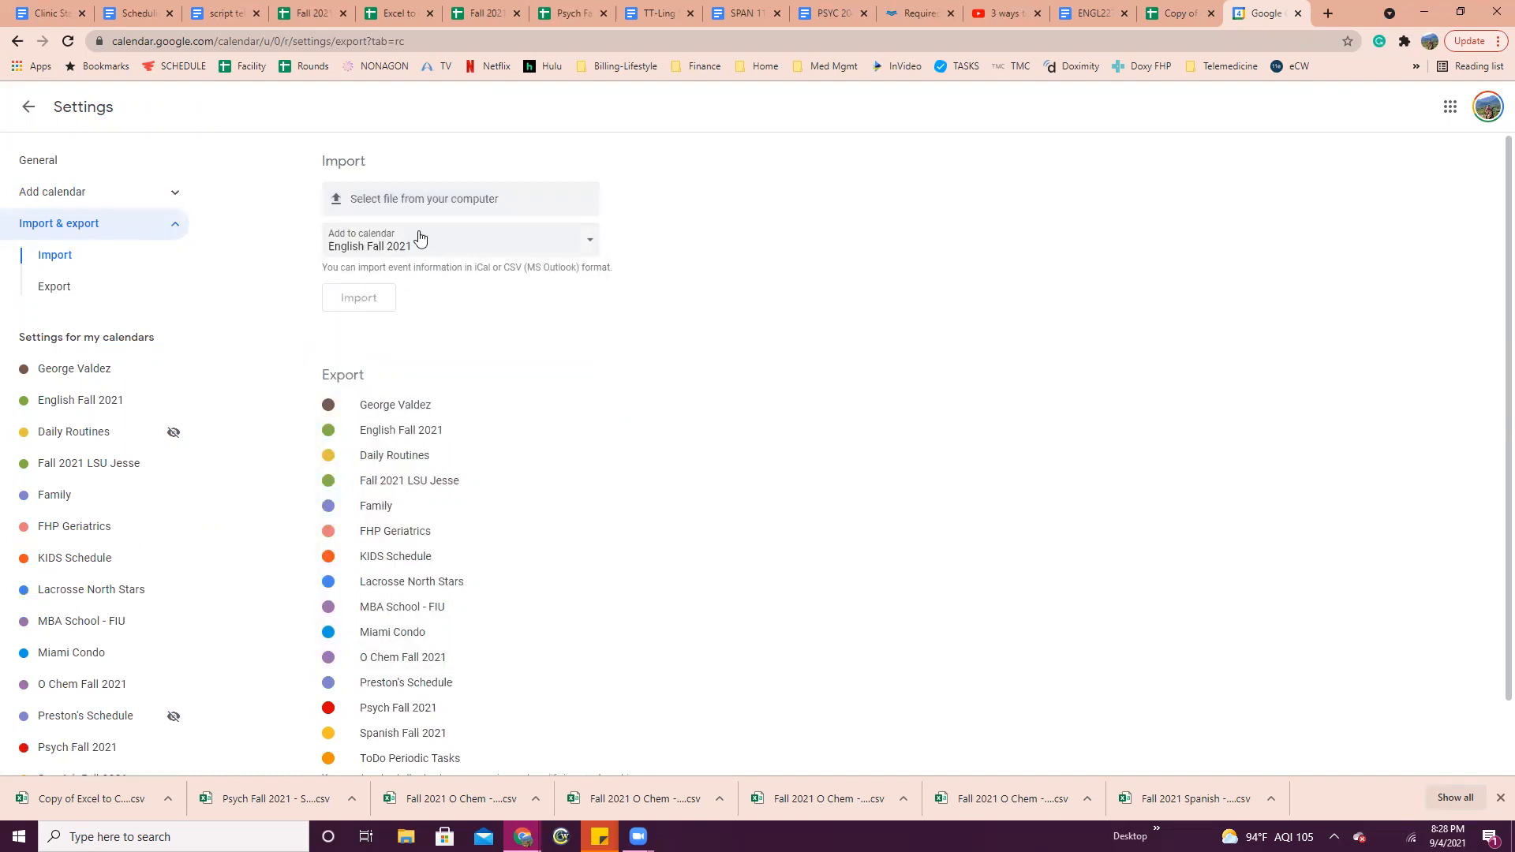
Import the downloaded file "Copy of Excel to Calendar Template - Copy, Dont Use - Sheet3" and return to the month view
left_click(408, 206)
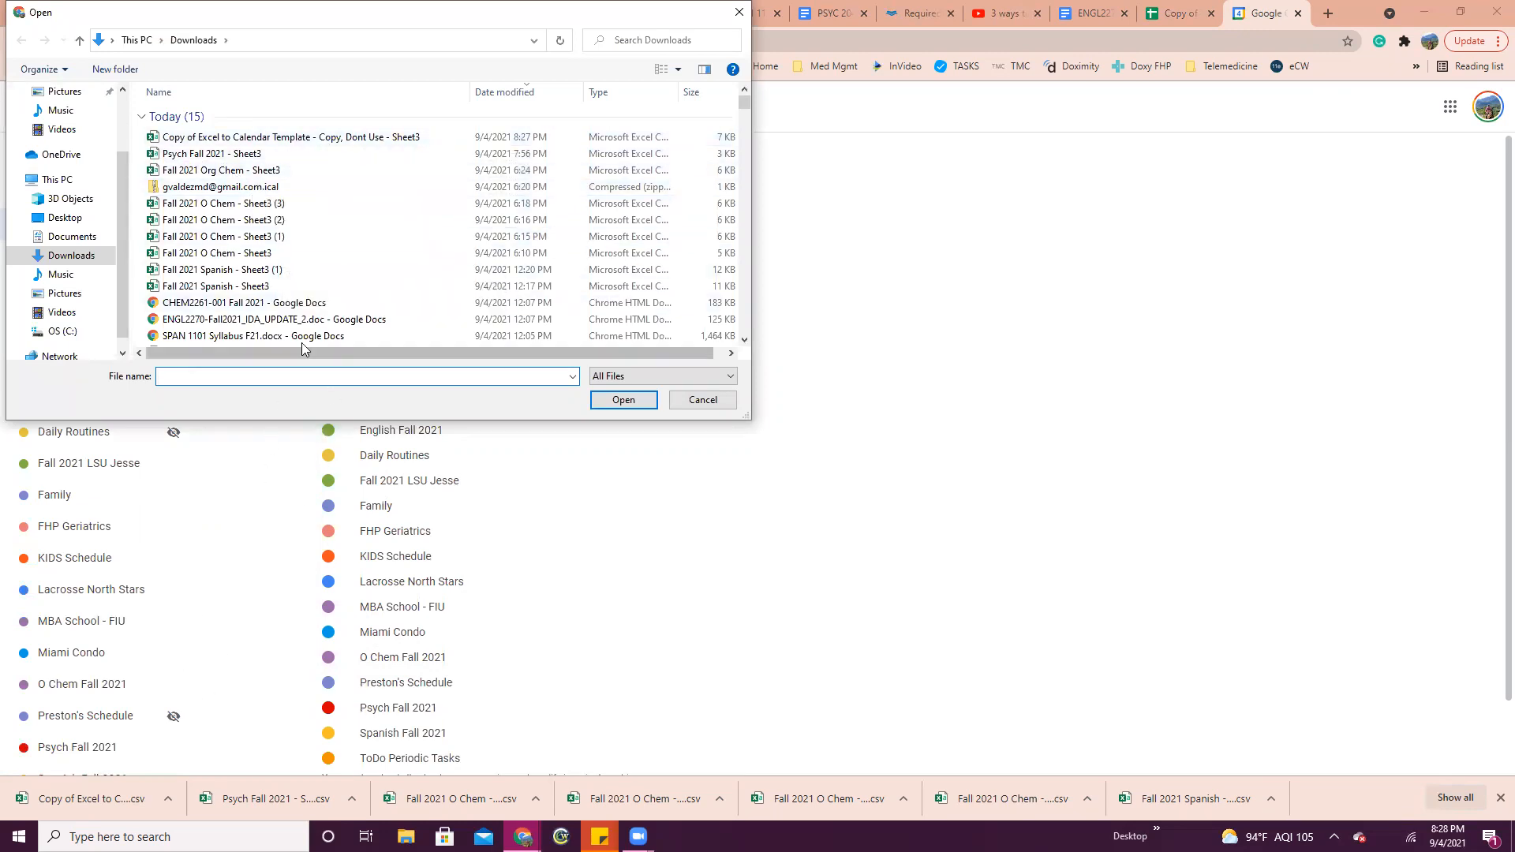
left_click(367, 136)
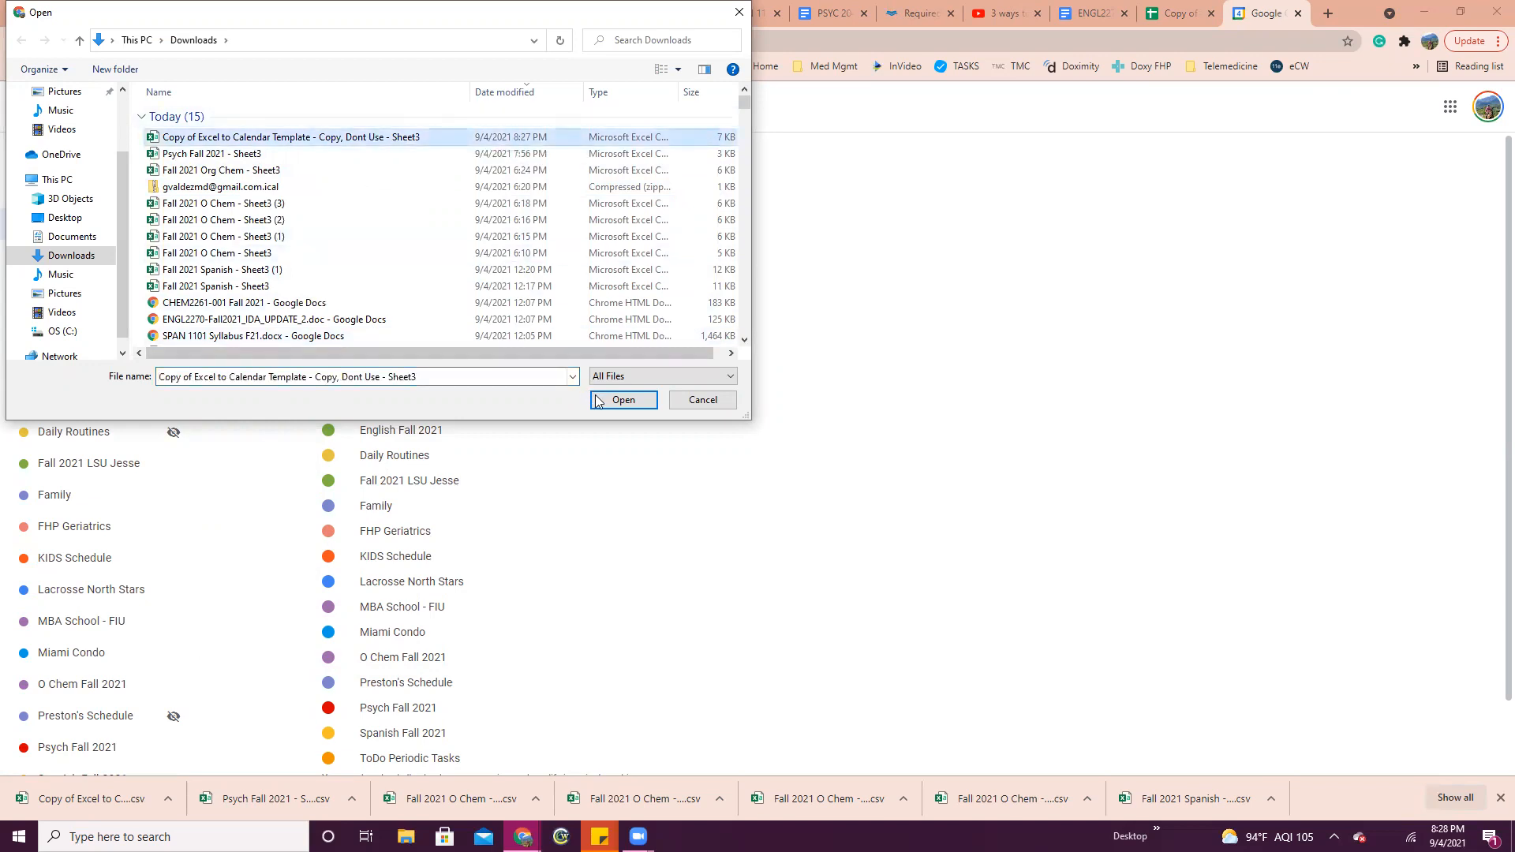
left_click(622, 400)
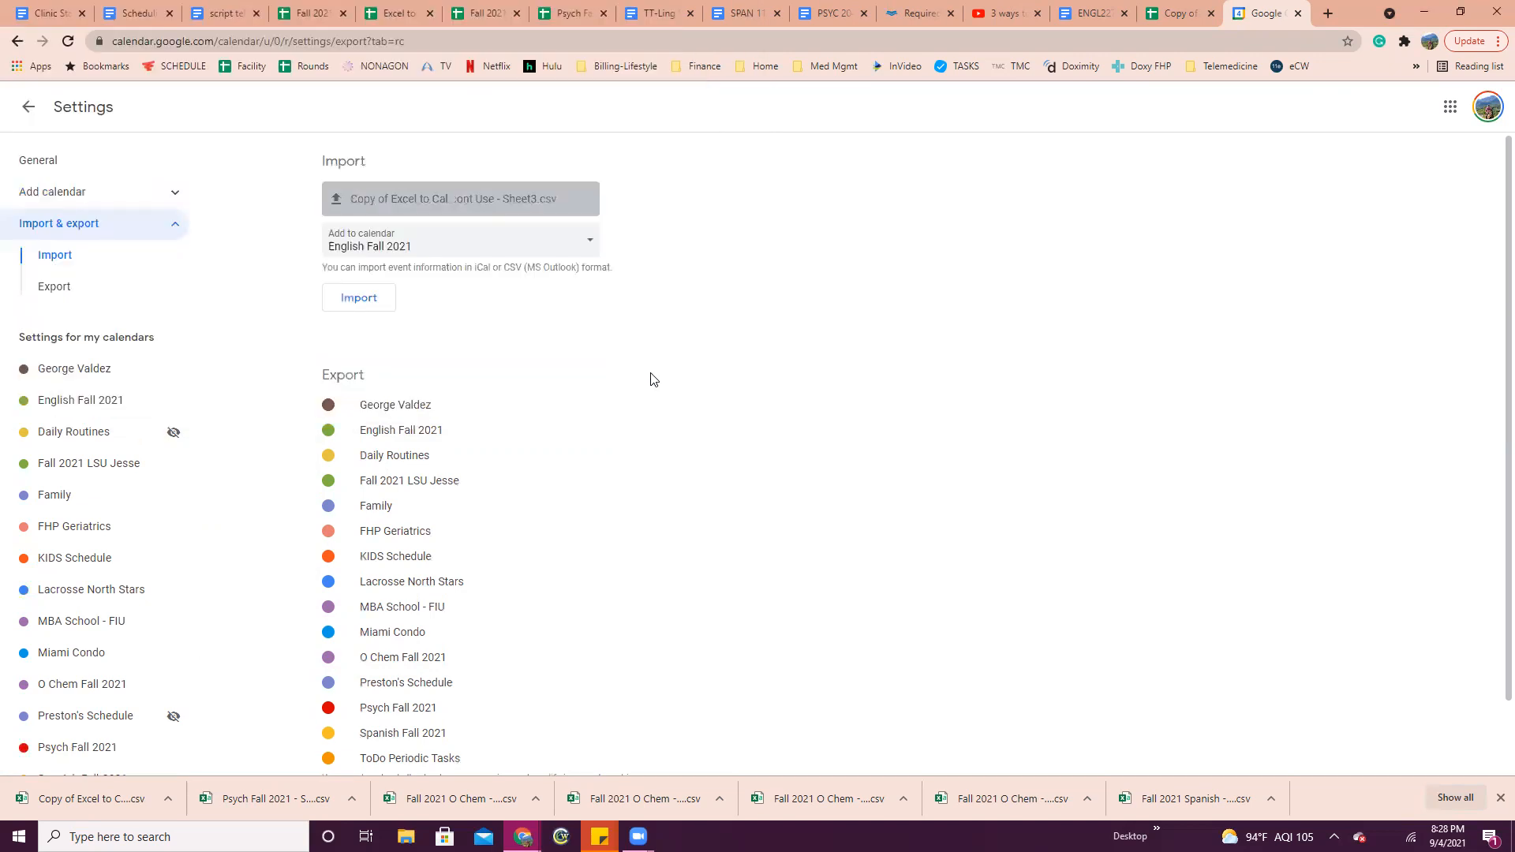
left_click(371, 298)
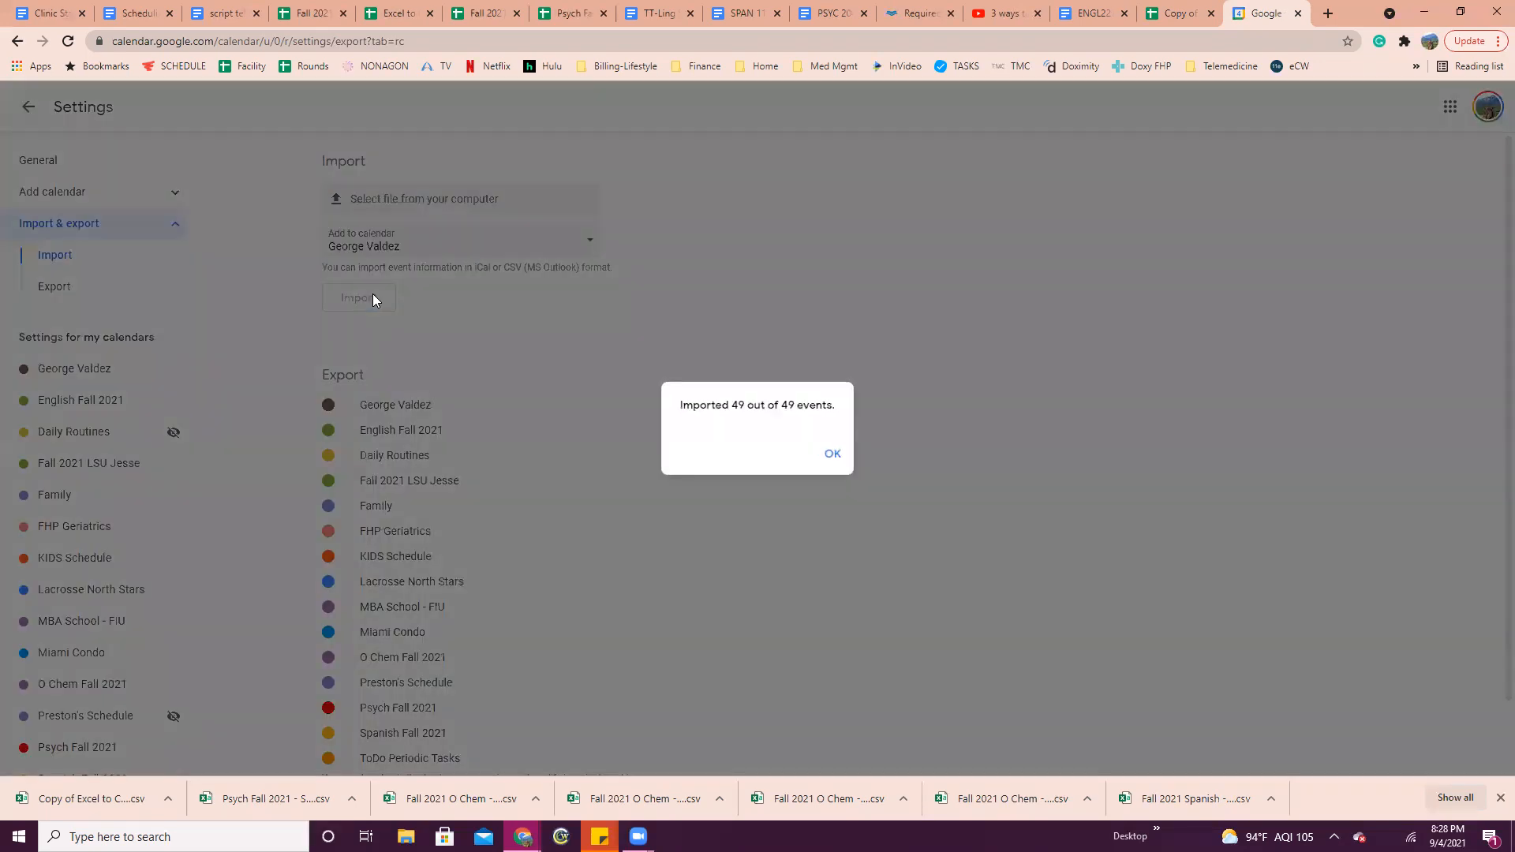
left_click(833, 455)
left_click(26, 110)
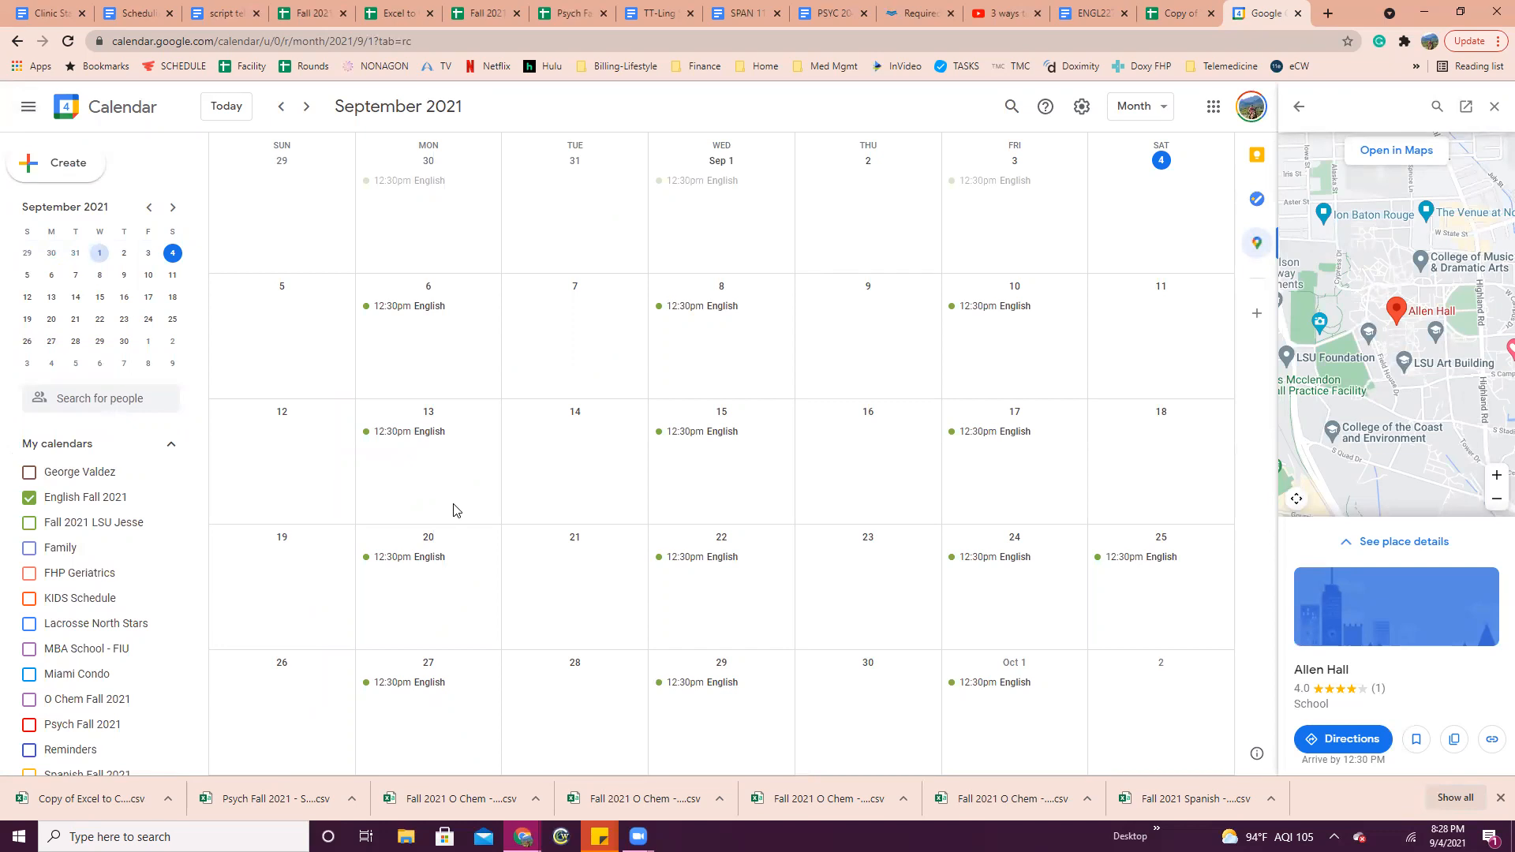
Examine the imported English event on September 8, including its description and its location on the map
scroll(620, 489, "up", 1)
scroll(521, 414, "down", 1)
left_click(710, 309)
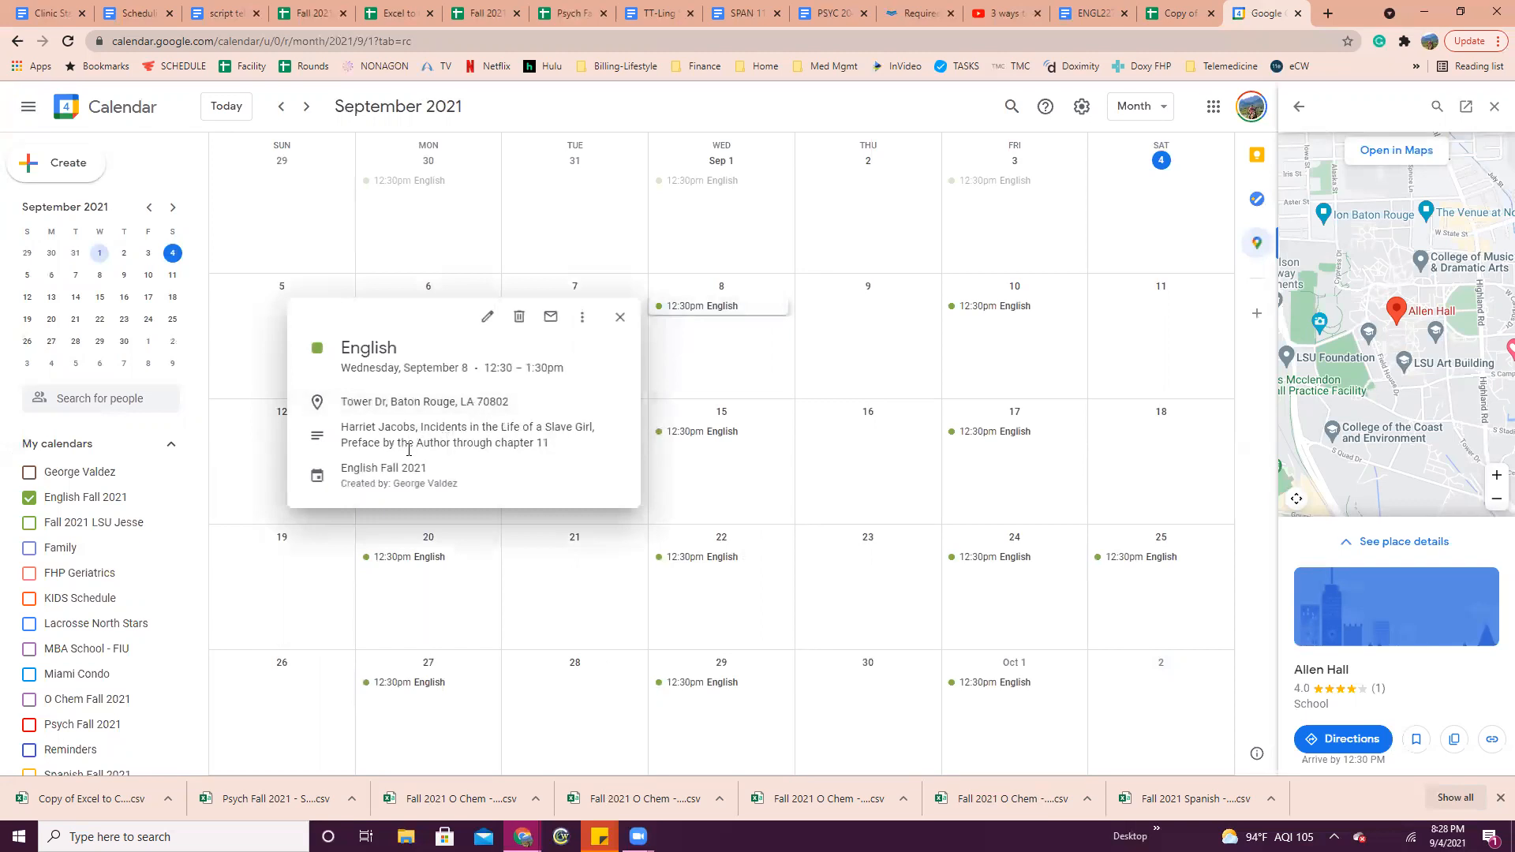
left_click(386, 402)
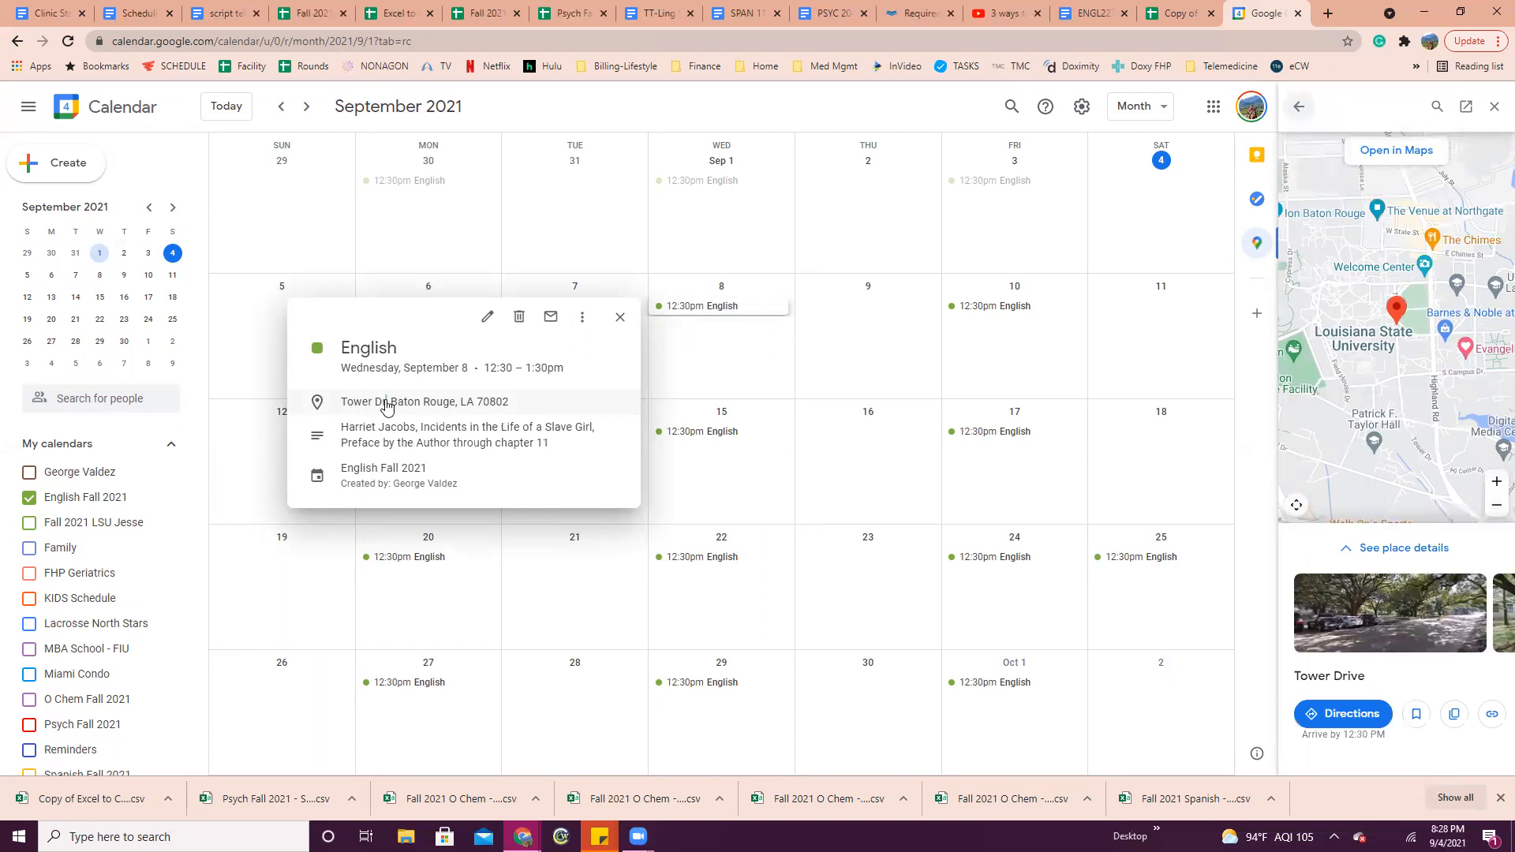
left_click(620, 316)
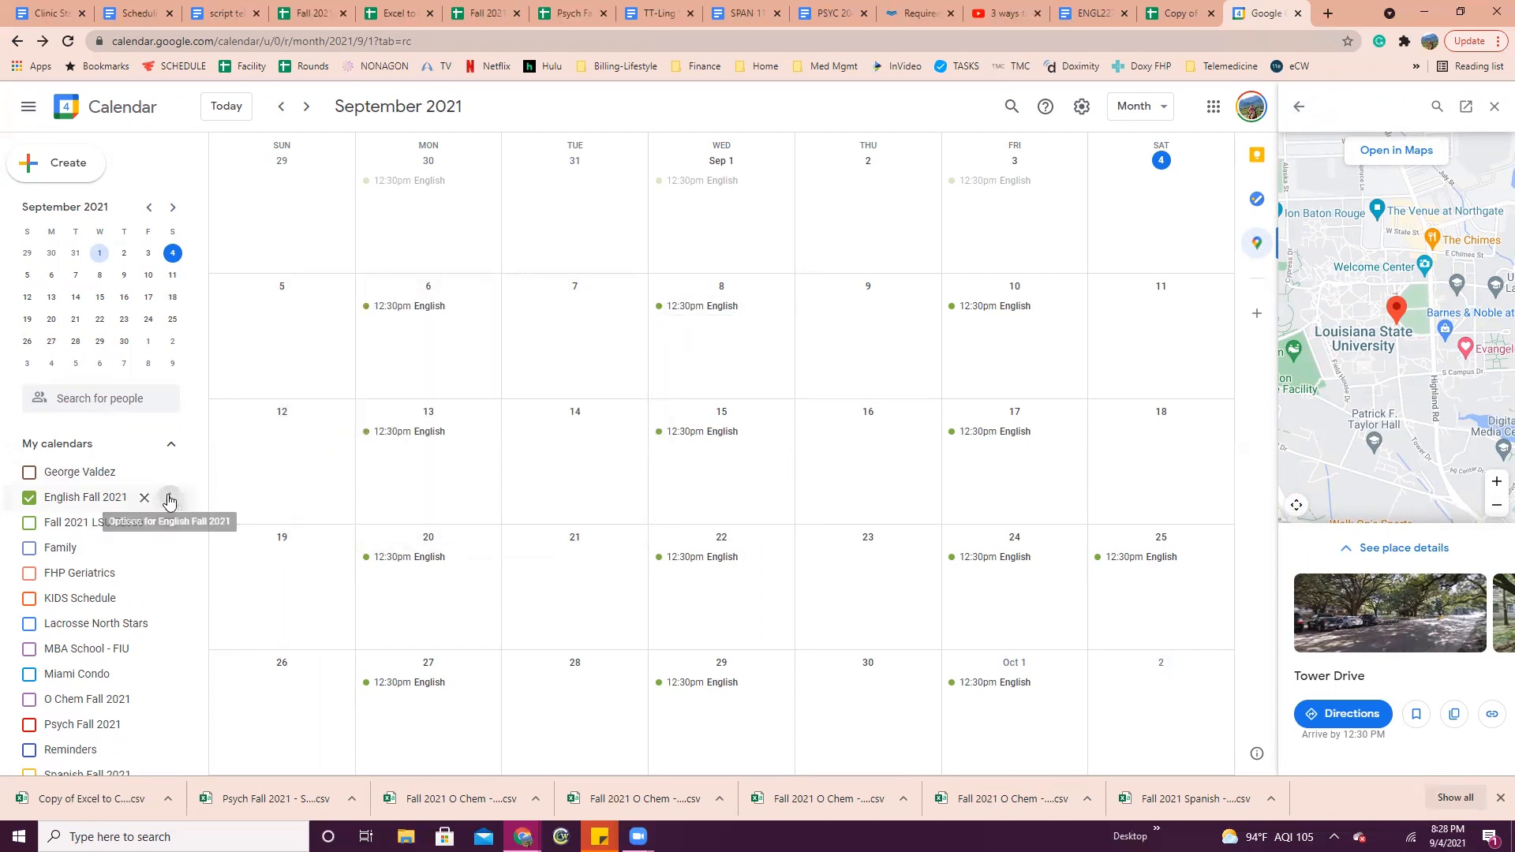
Add a single event notification of 30 minutes to the English Fall 2021 calendar
left_click(167, 499)
key("Return")
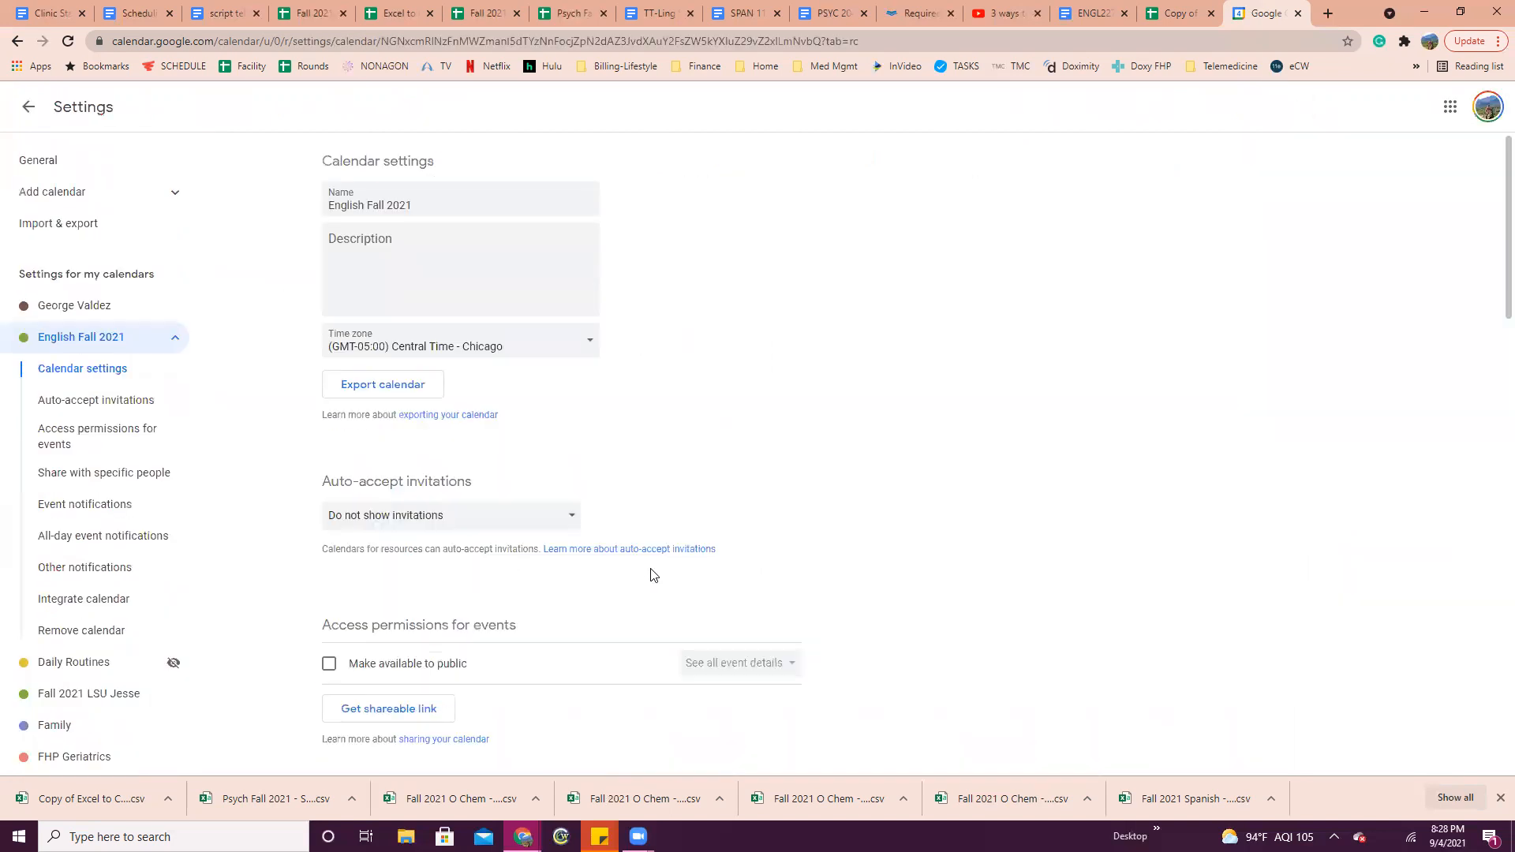
scroll(885, 374, "down", 3)
scroll(886, 375, "down", 4)
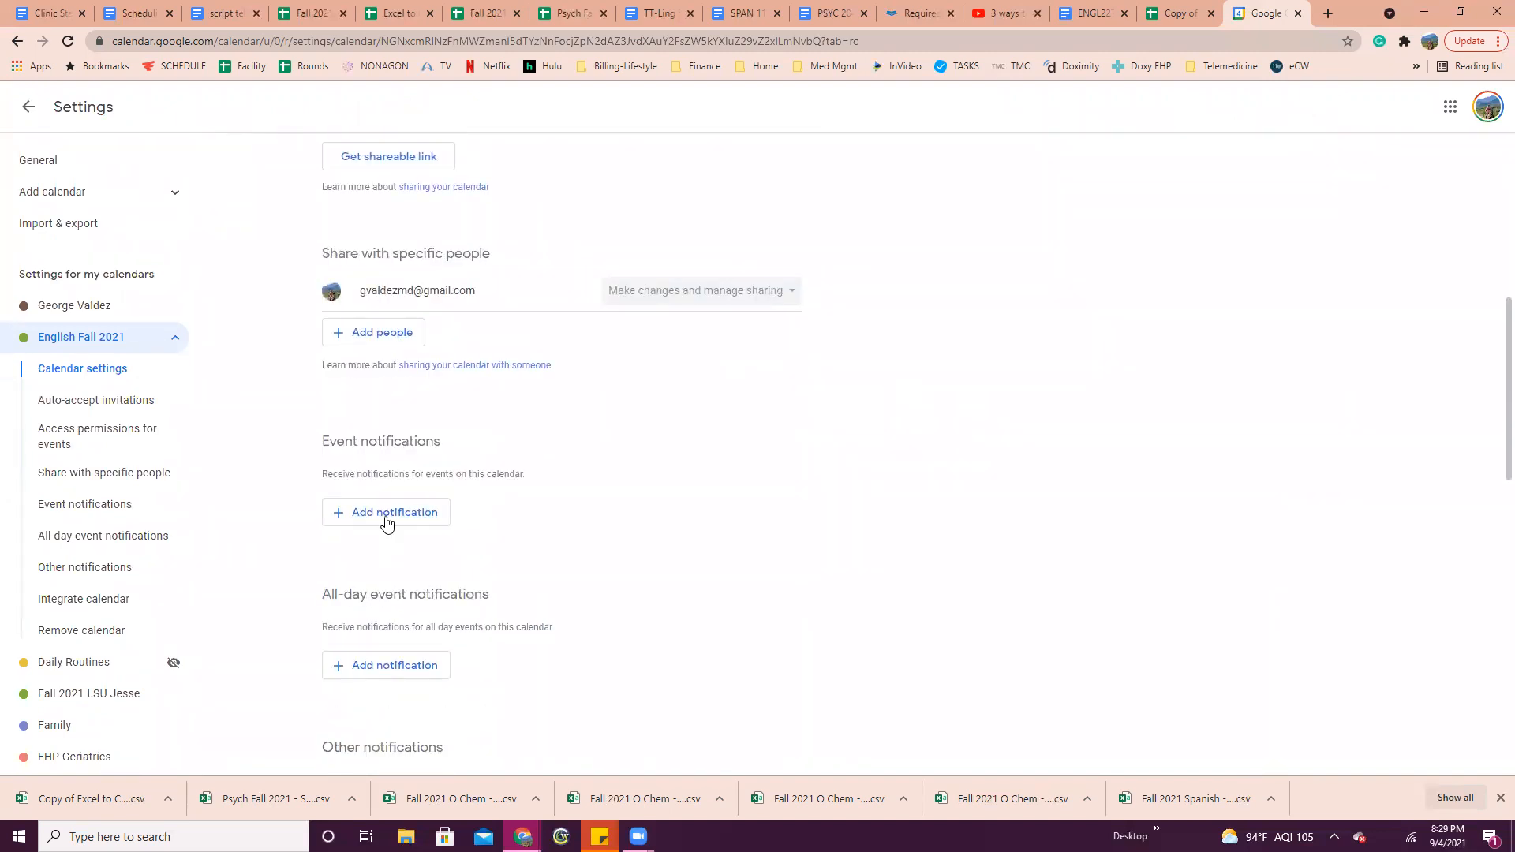
left_click(386, 514)
left_click(447, 507)
left_click(449, 508)
double_click(426, 509)
type("30")
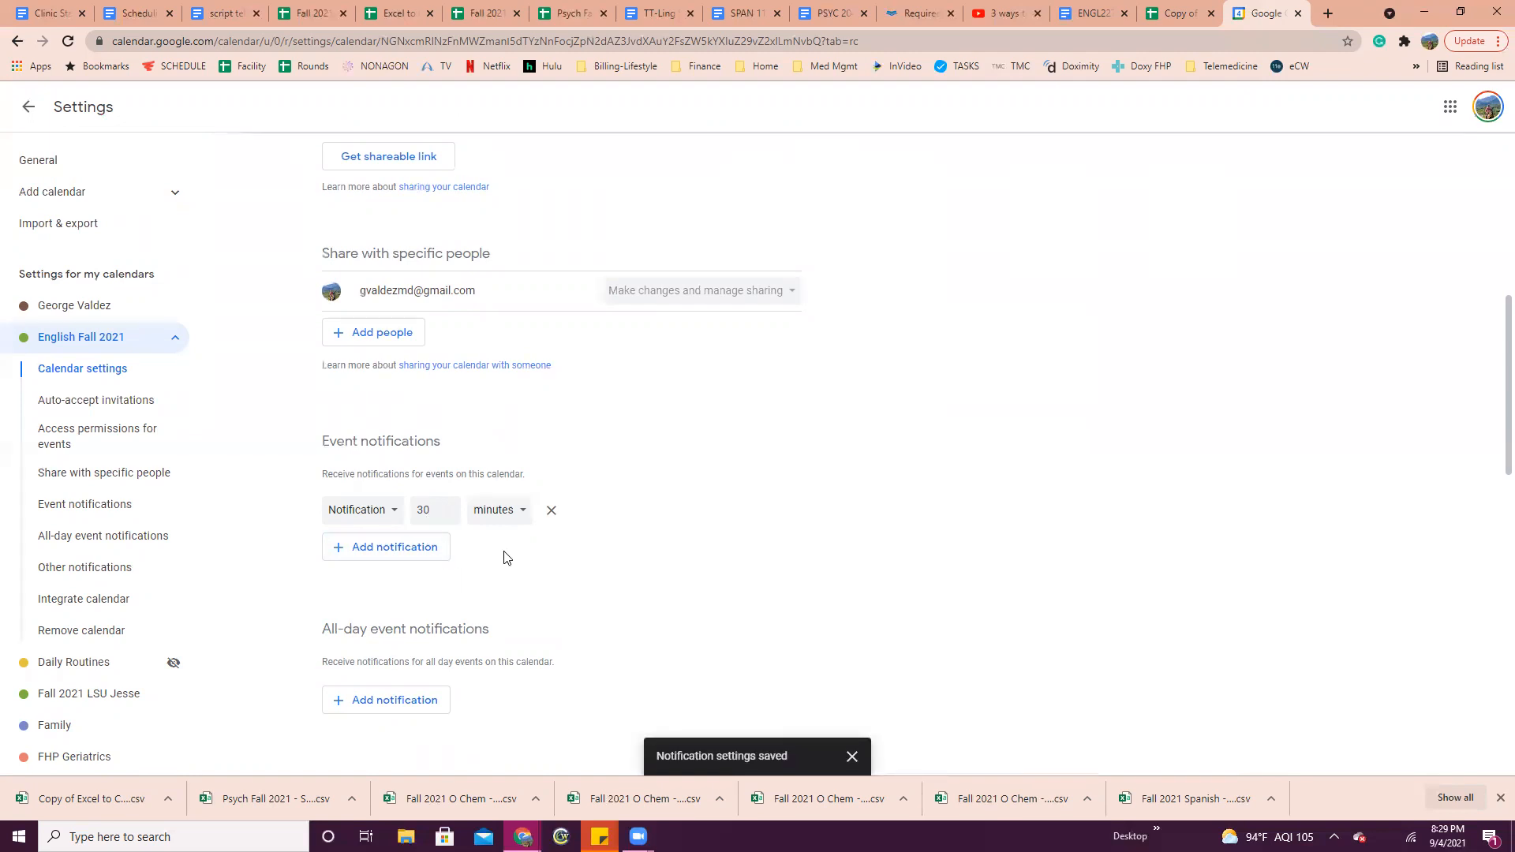
left_click(406, 547)
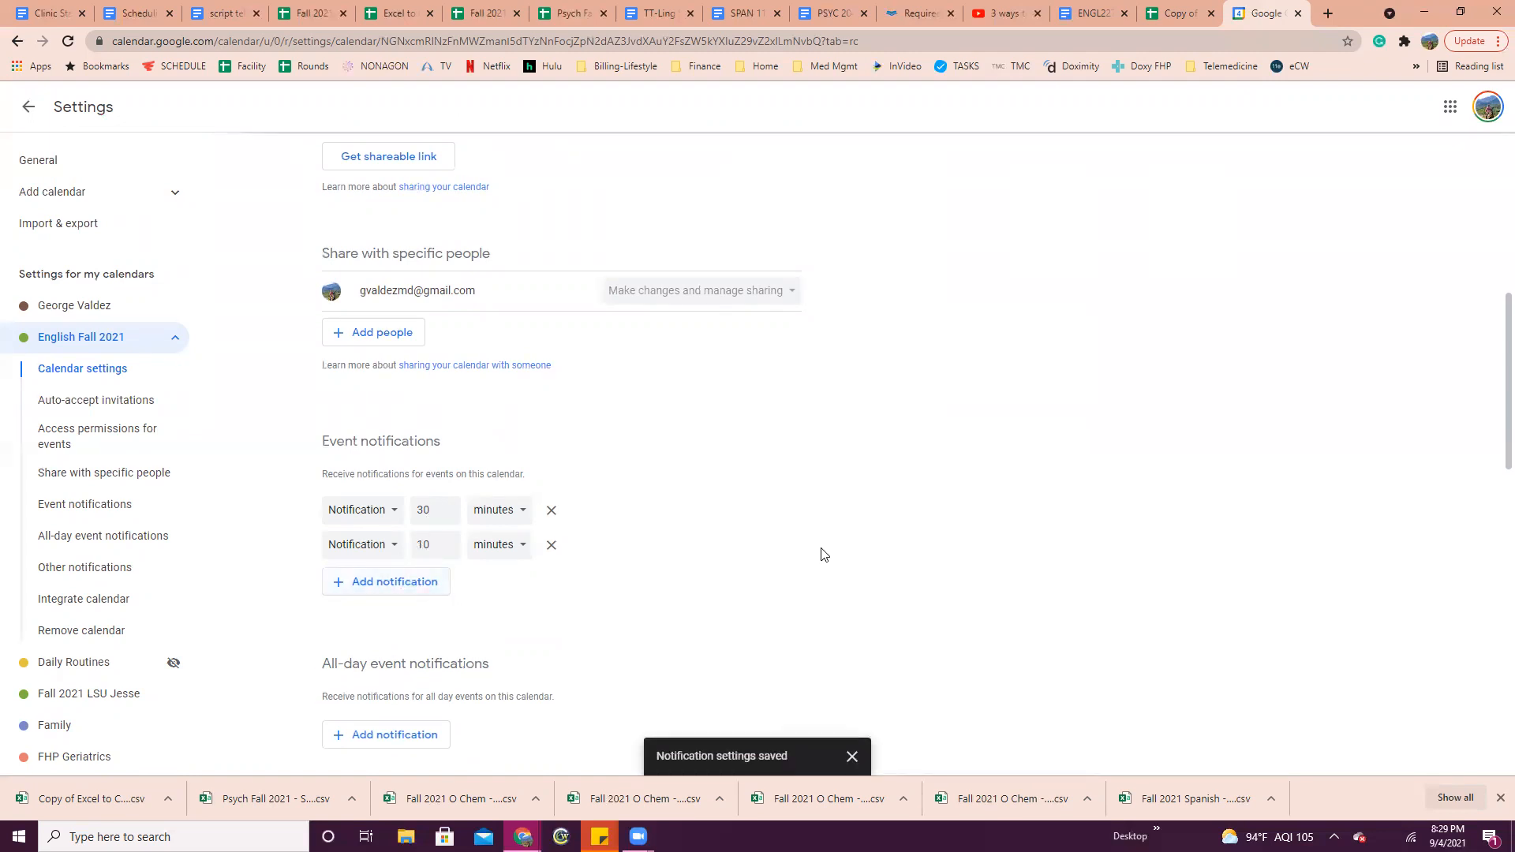
left_click(551, 546)
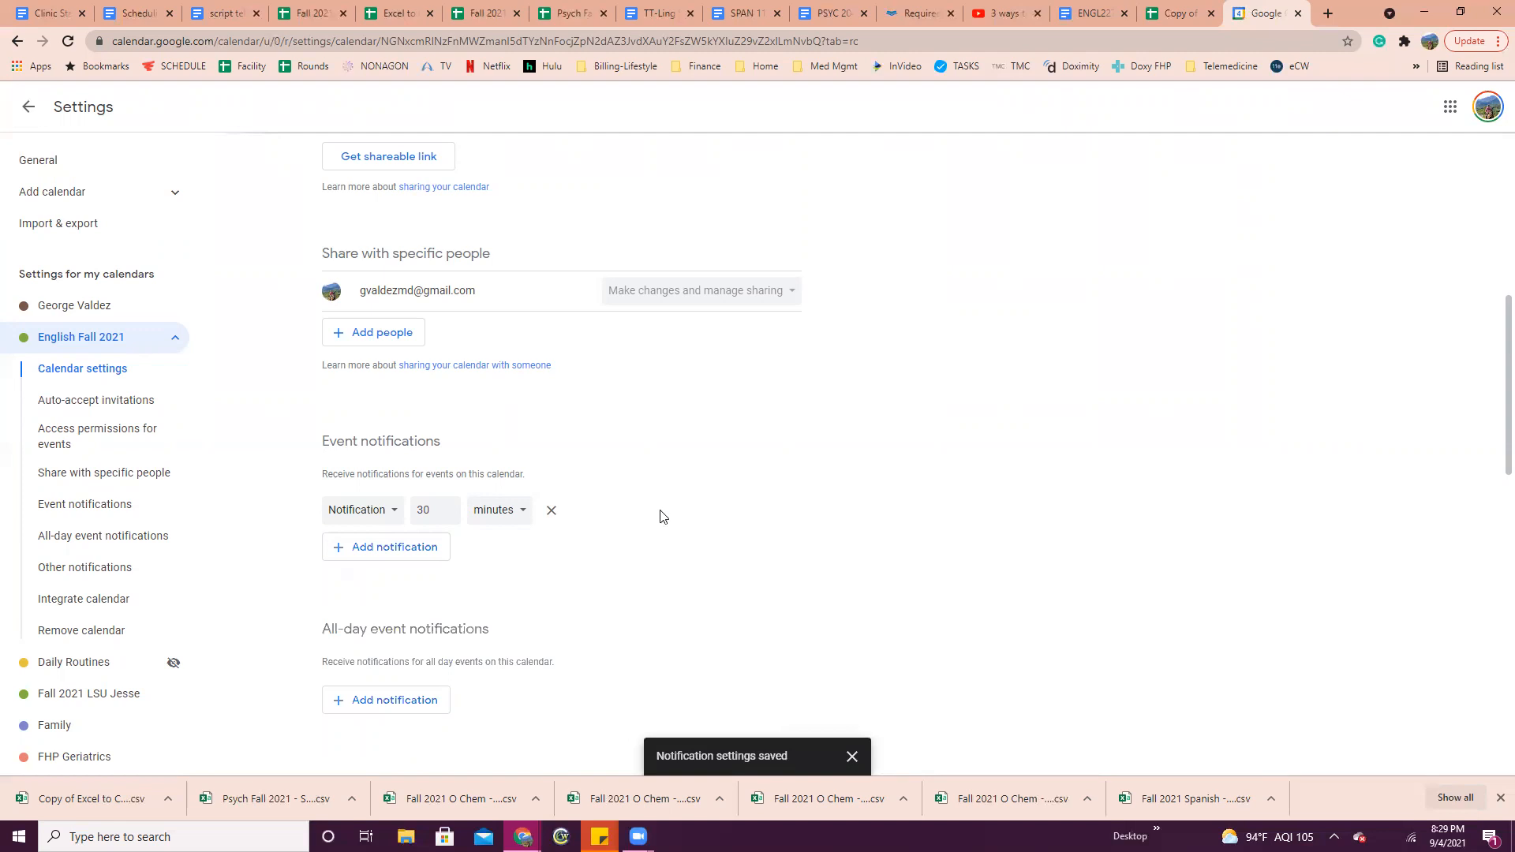
Return to the month view and check the September 6 English event's details for its notification
left_click(29, 109)
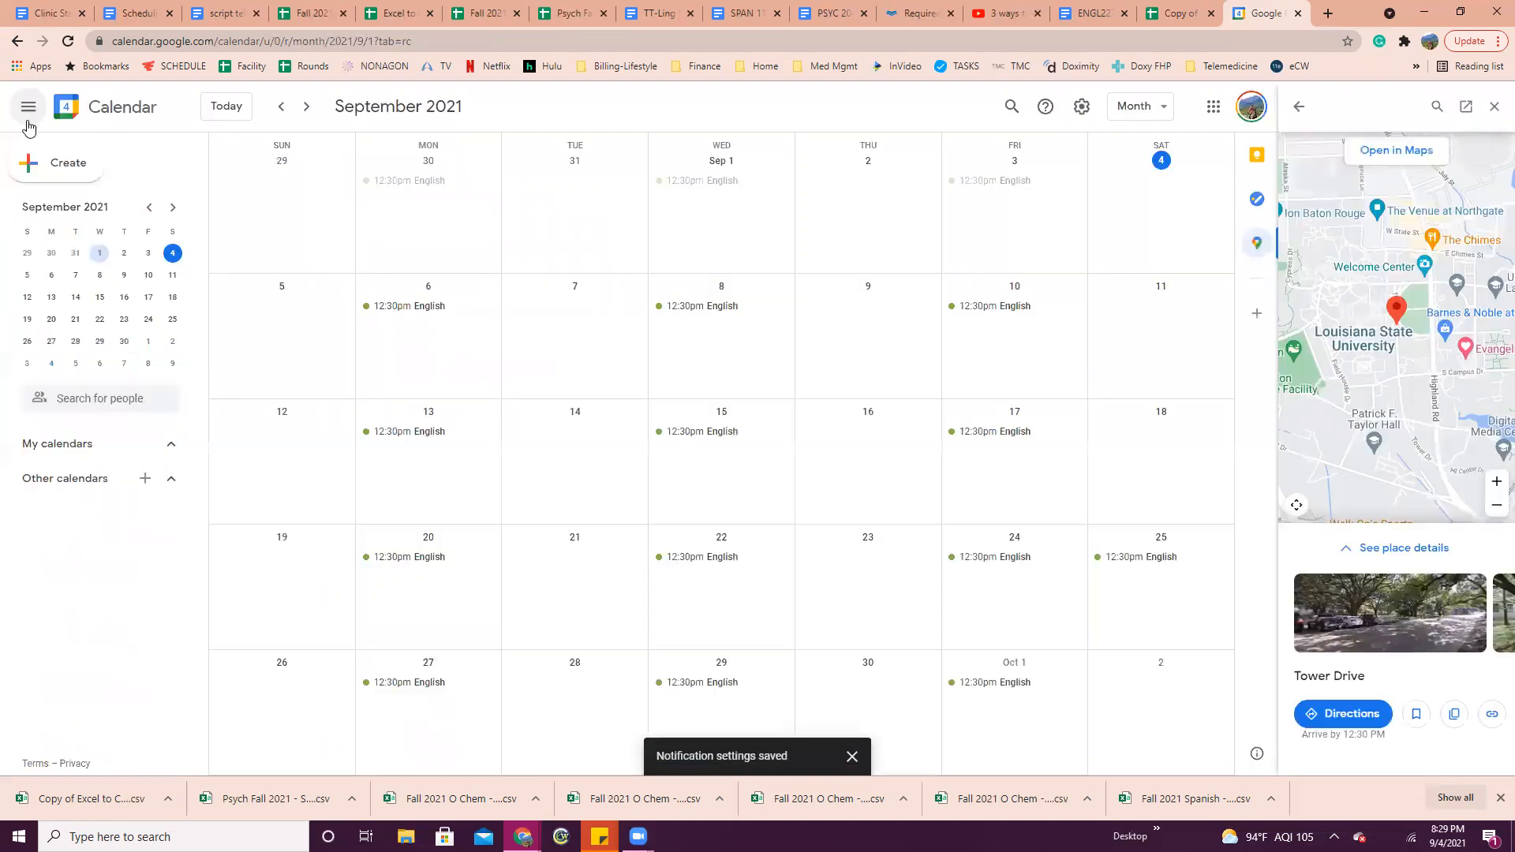
left_click(389, 314)
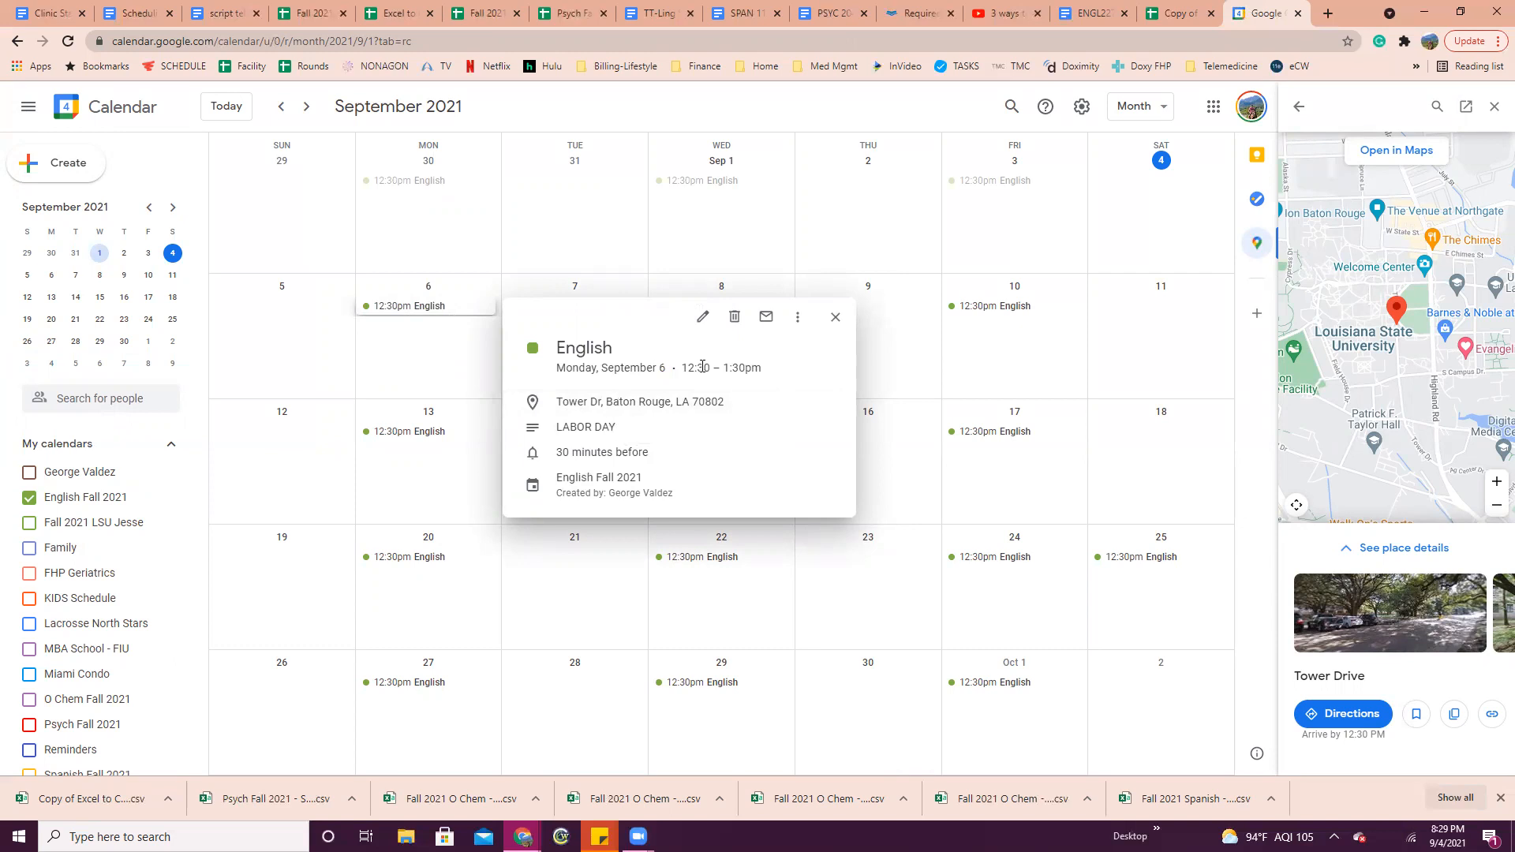
left_click(836, 317)
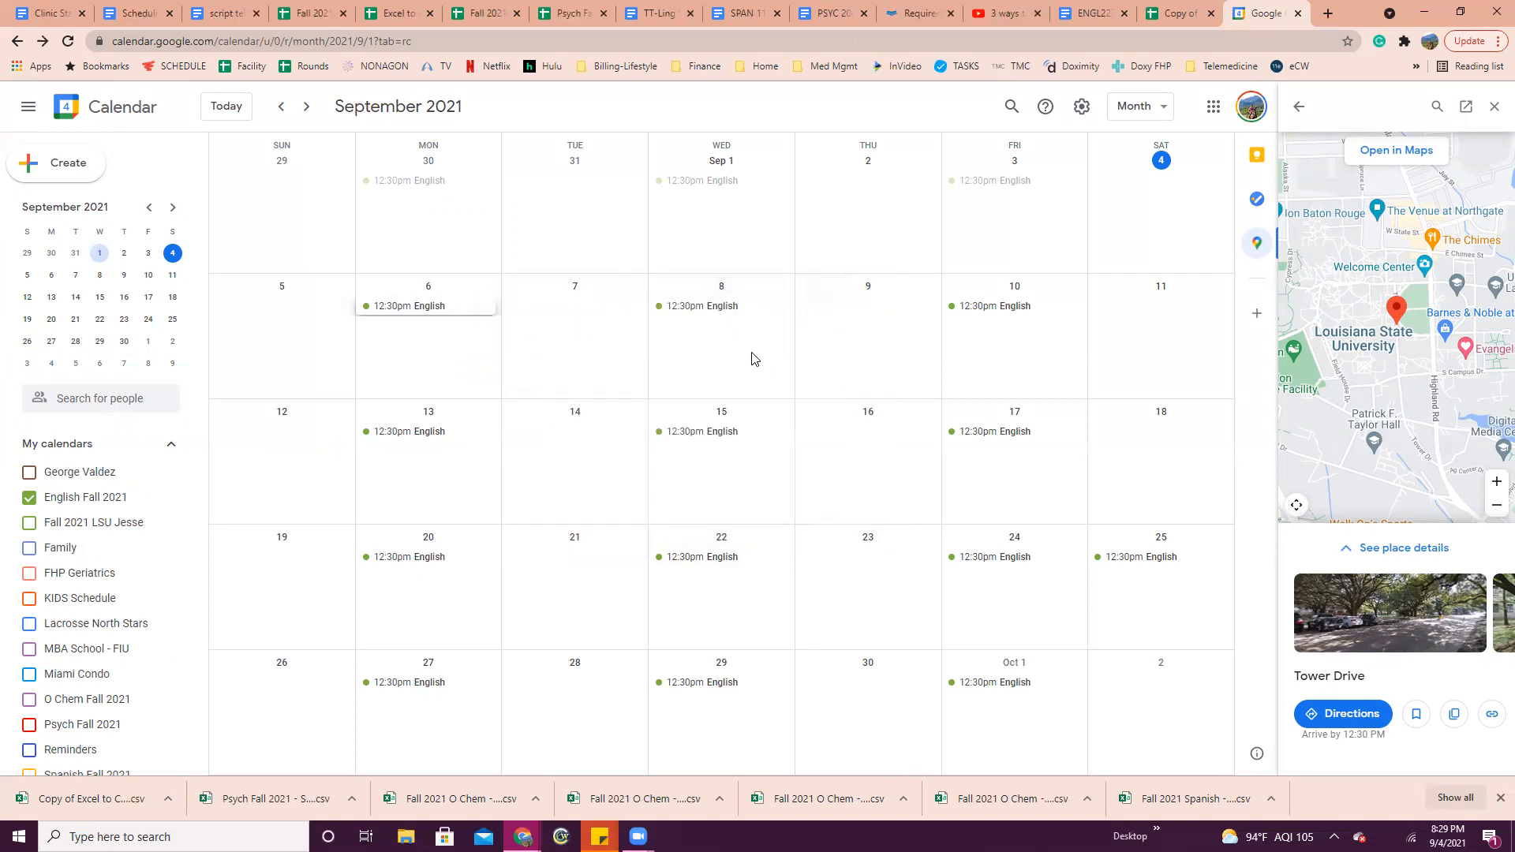
Check the details of the September 8 and September 10 English events
left_click(677, 314)
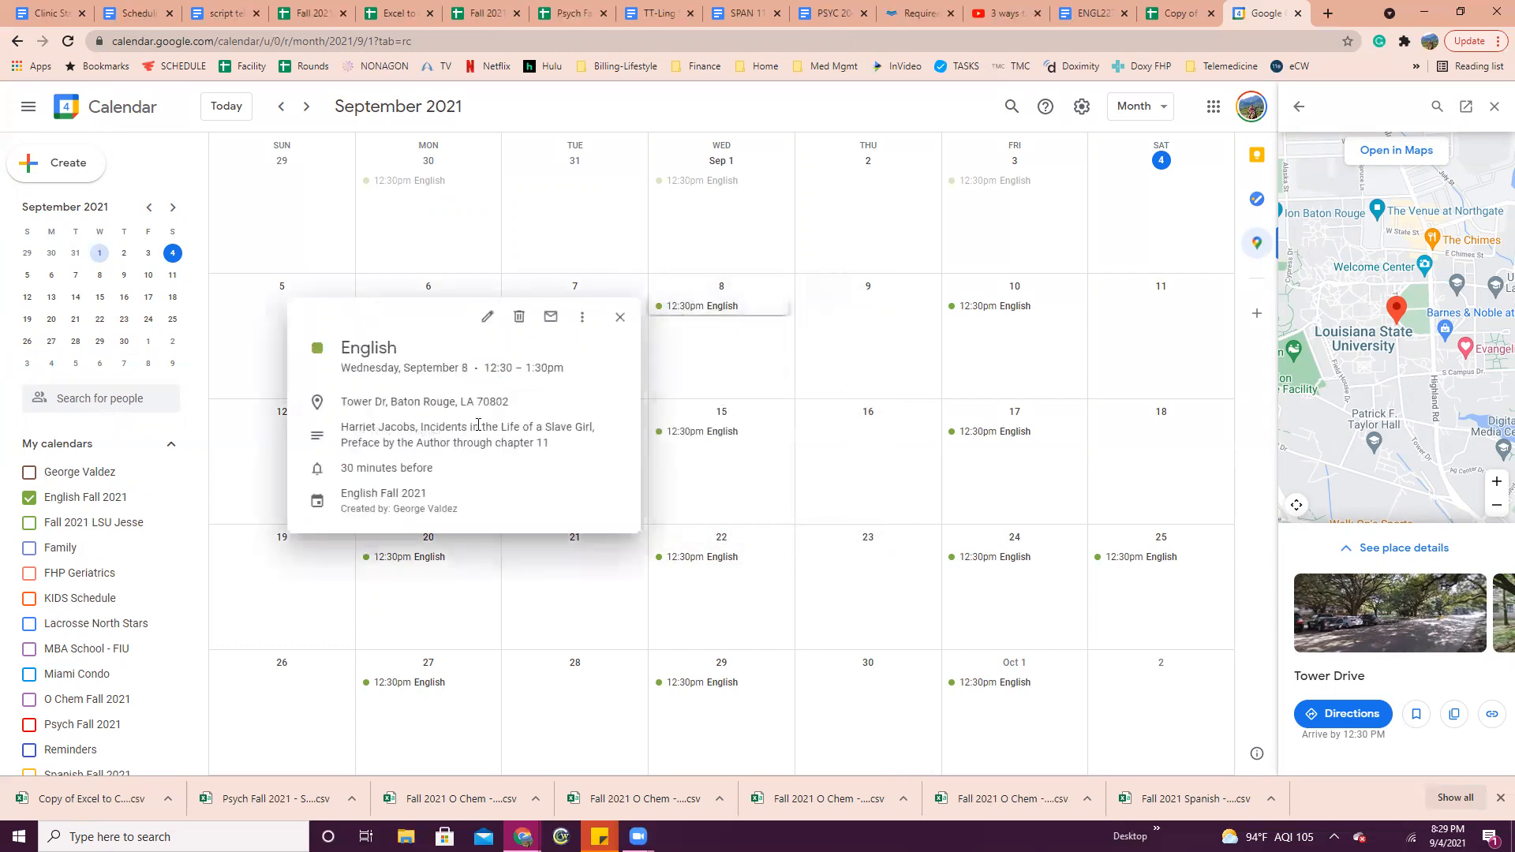
left_click(983, 306)
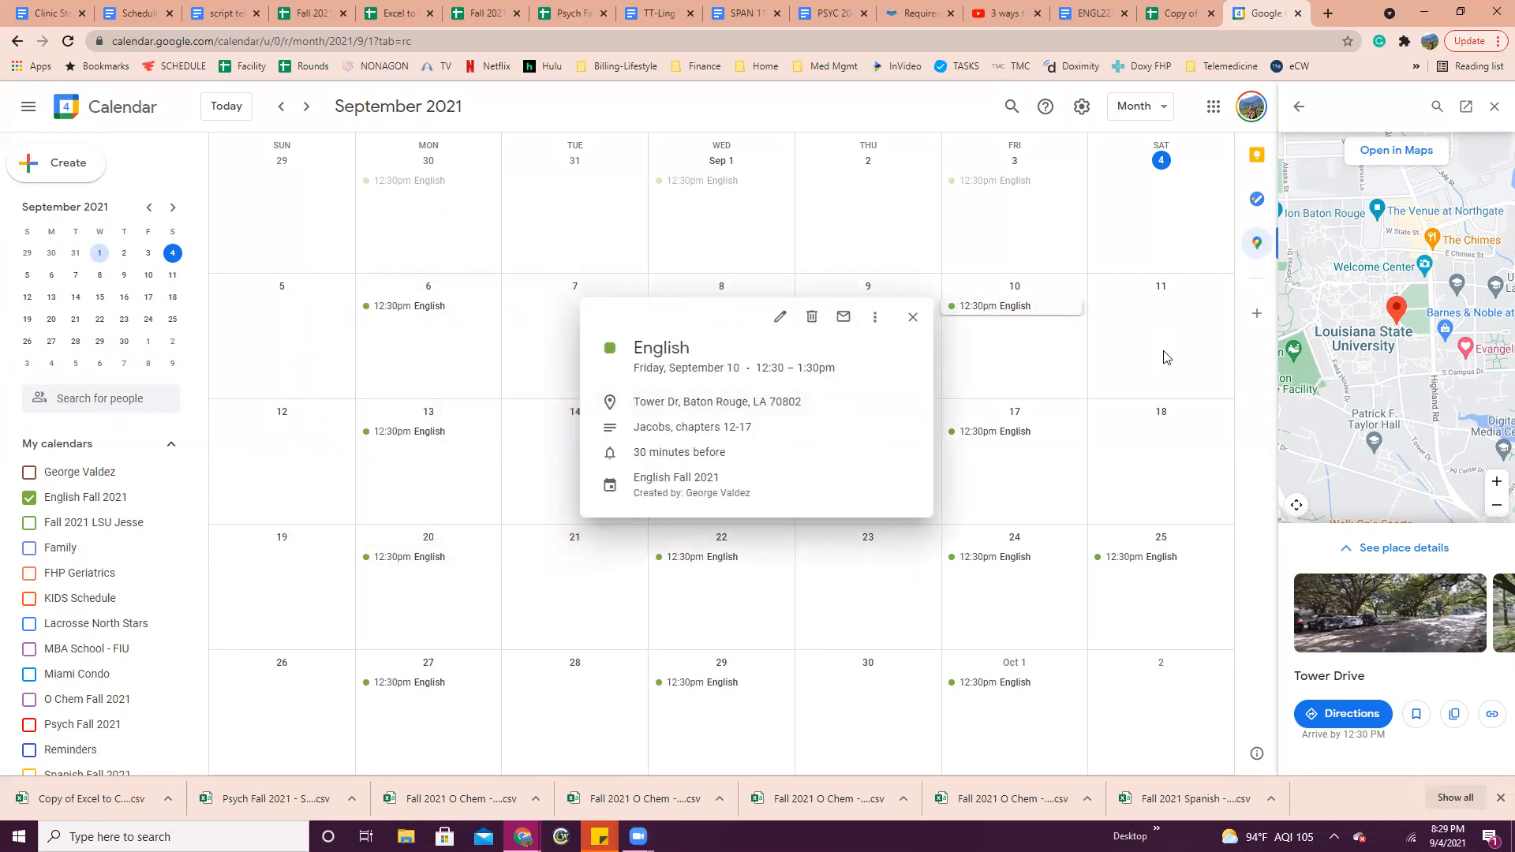
left_click(1116, 410)
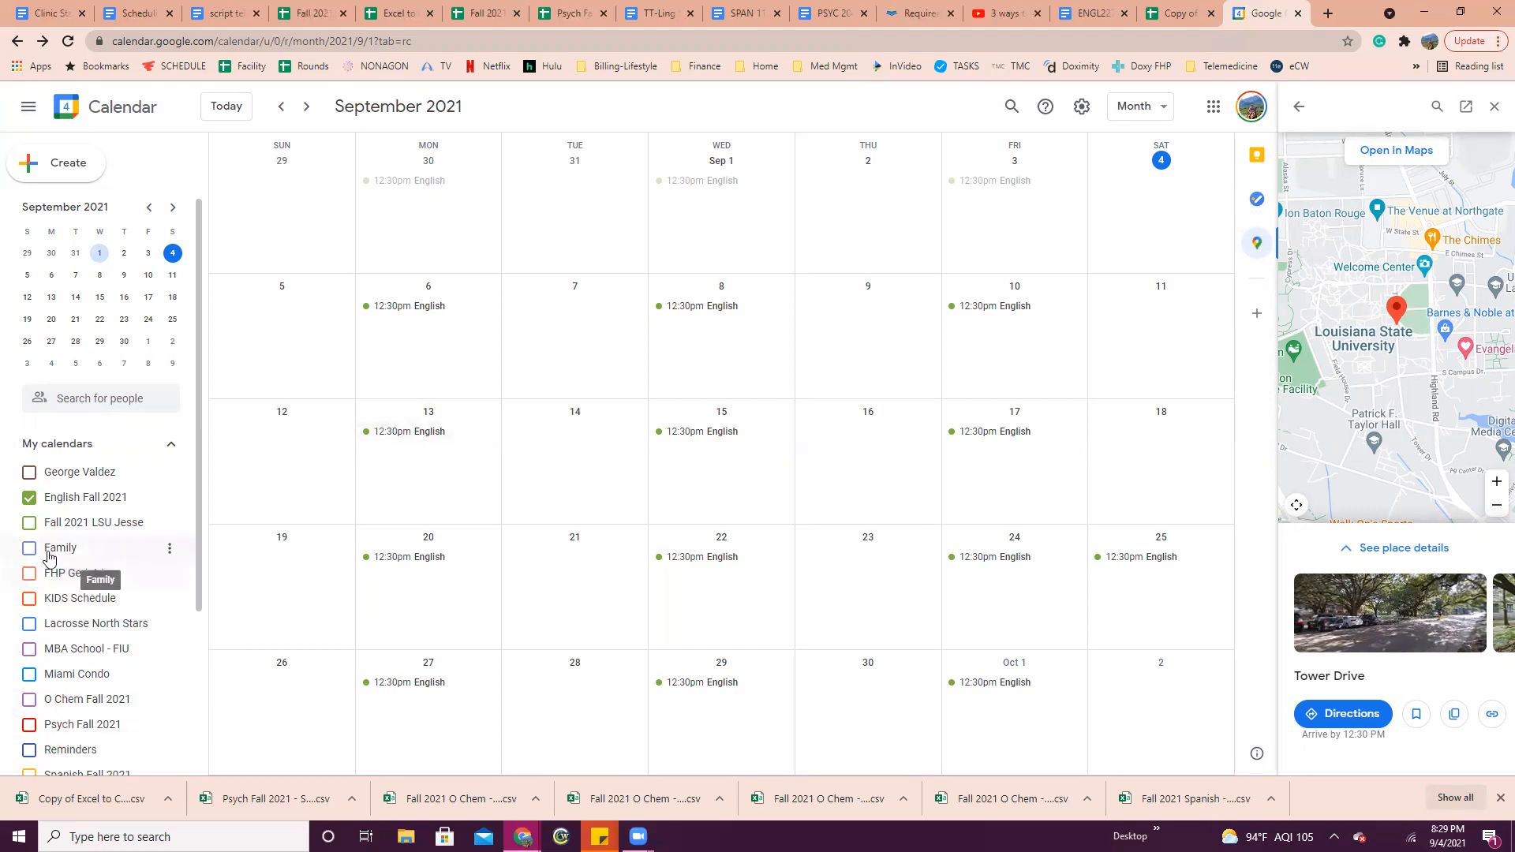
Display the Psych Fall 2021, O Chem Fall 2021 and Spanish Fall 2021 calendars alongside the English calendar
left_click(29, 723)
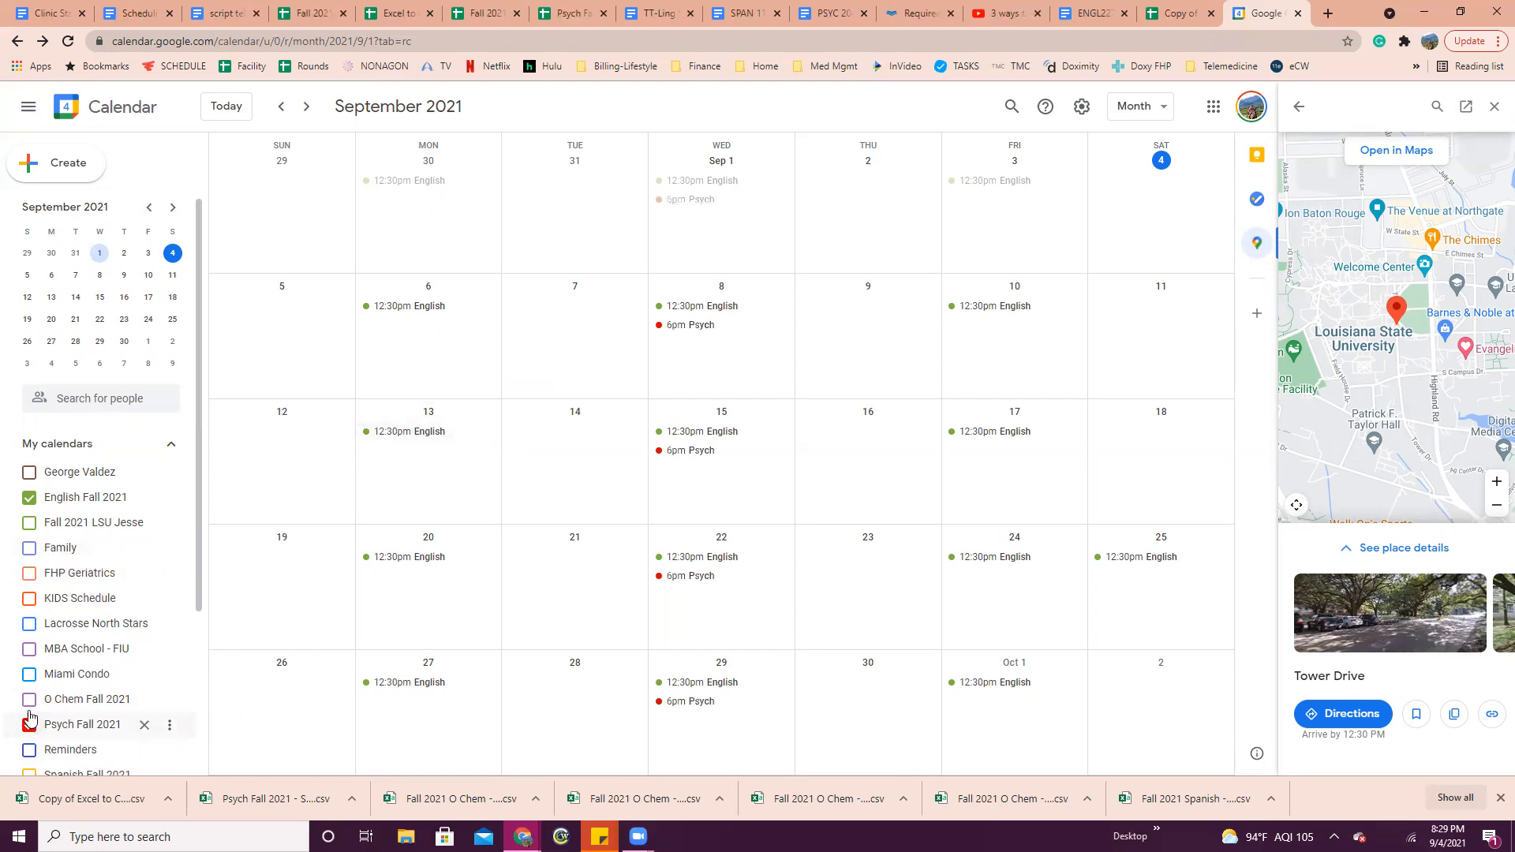
left_click(30, 699)
scroll(29, 701, "down", 1)
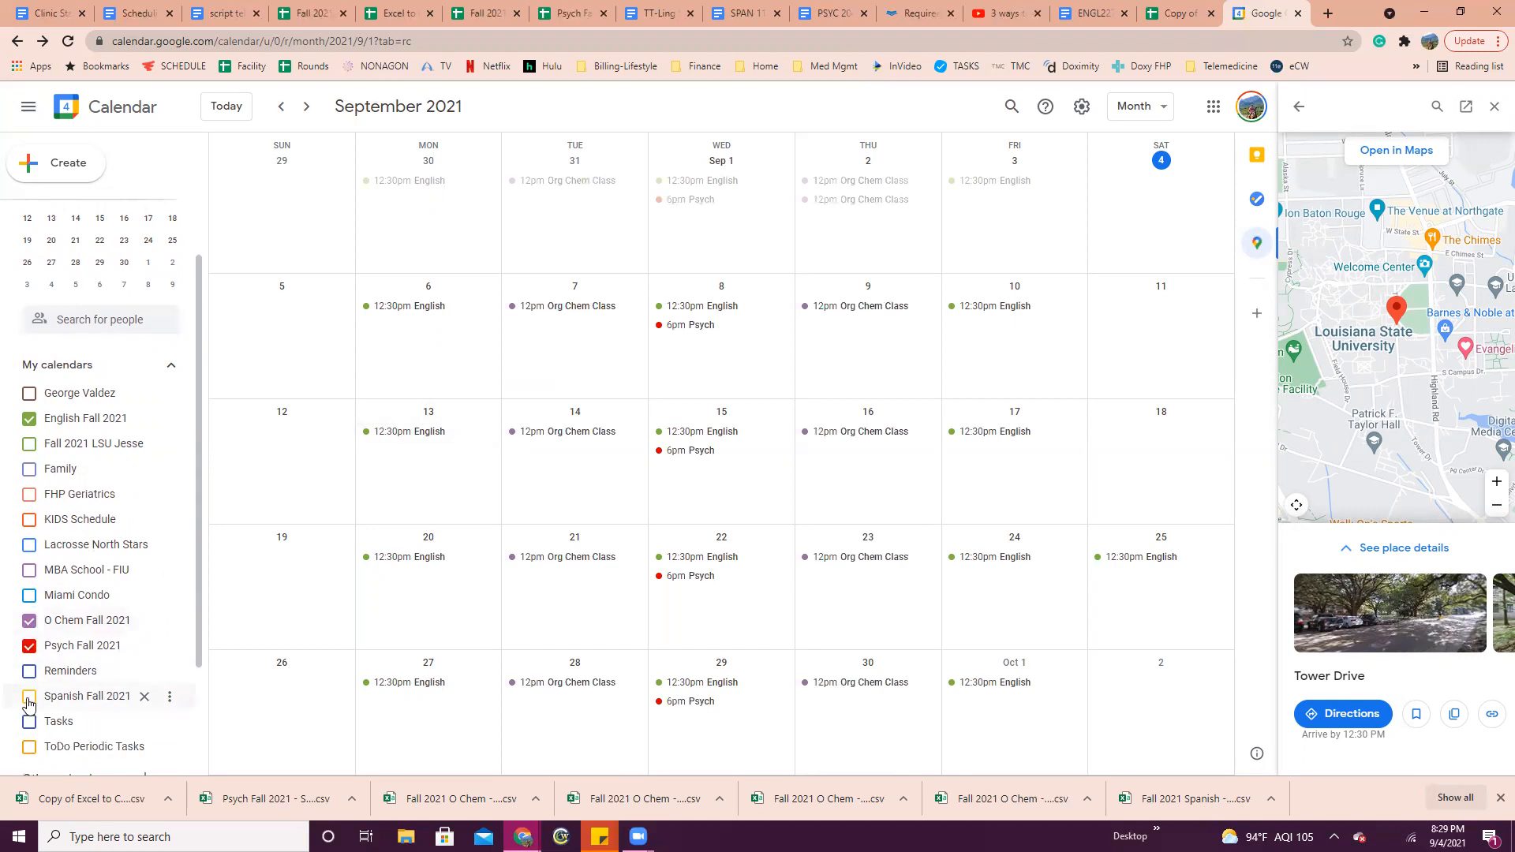
left_click(28, 697)
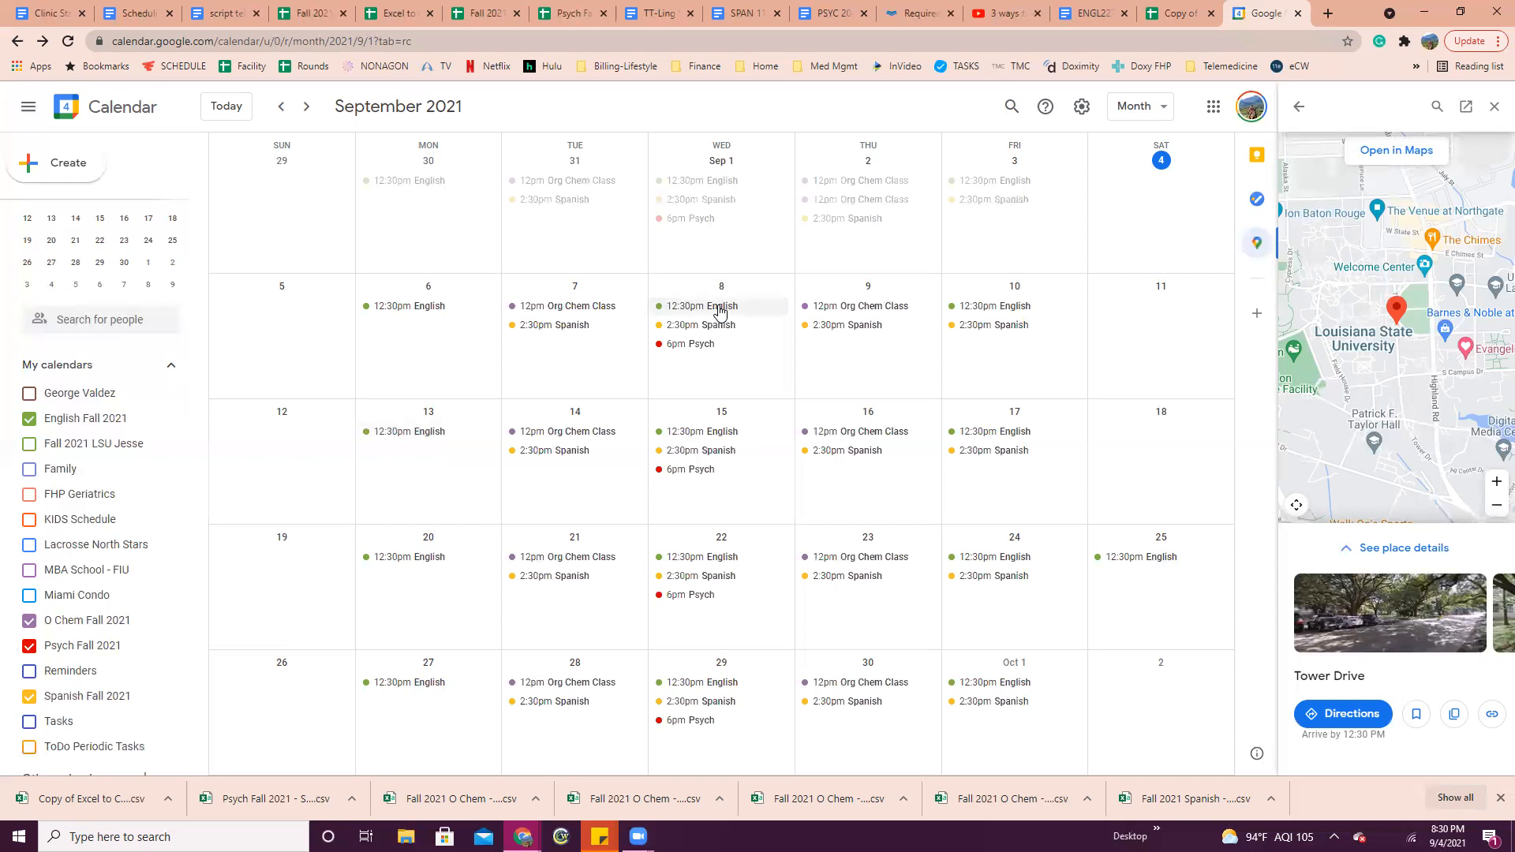
Attach the recent ENGL2270 Word file from Drive to the September 6 English event and save the event
left_click(428, 307)
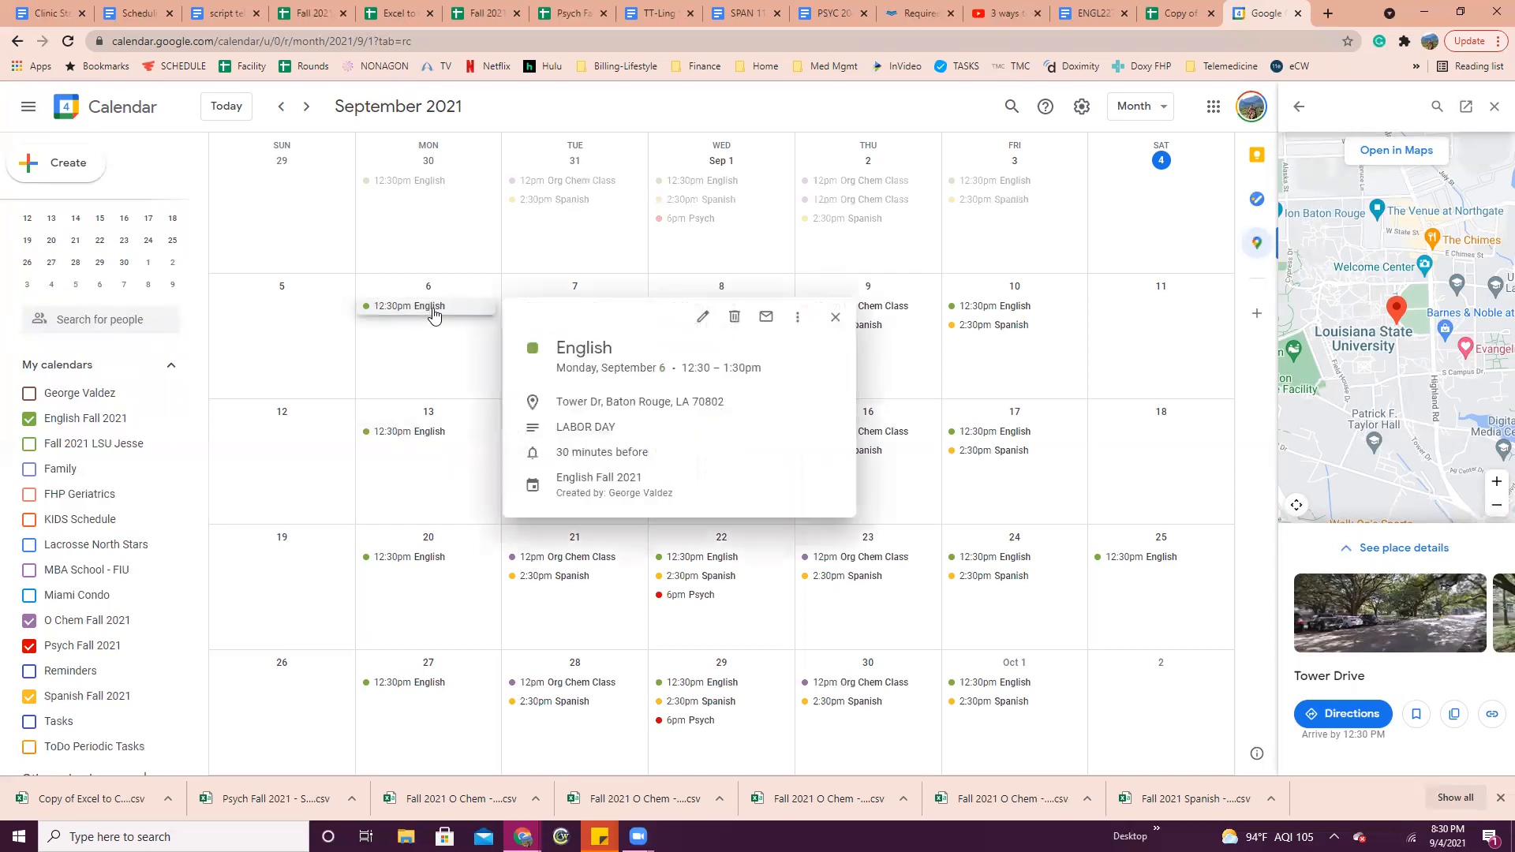
left_click(700, 320)
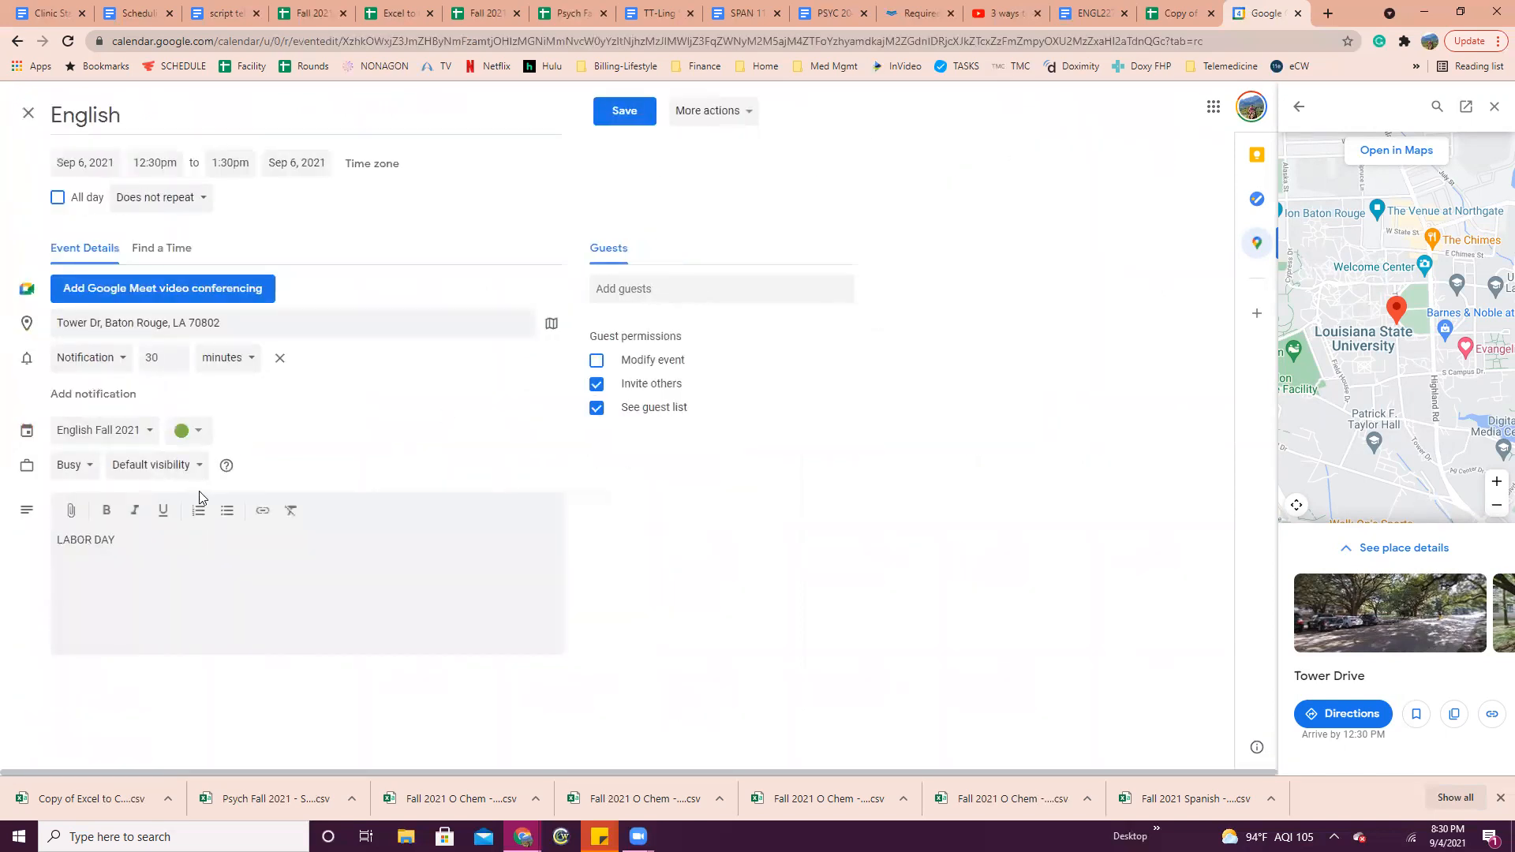
left_click(71, 512)
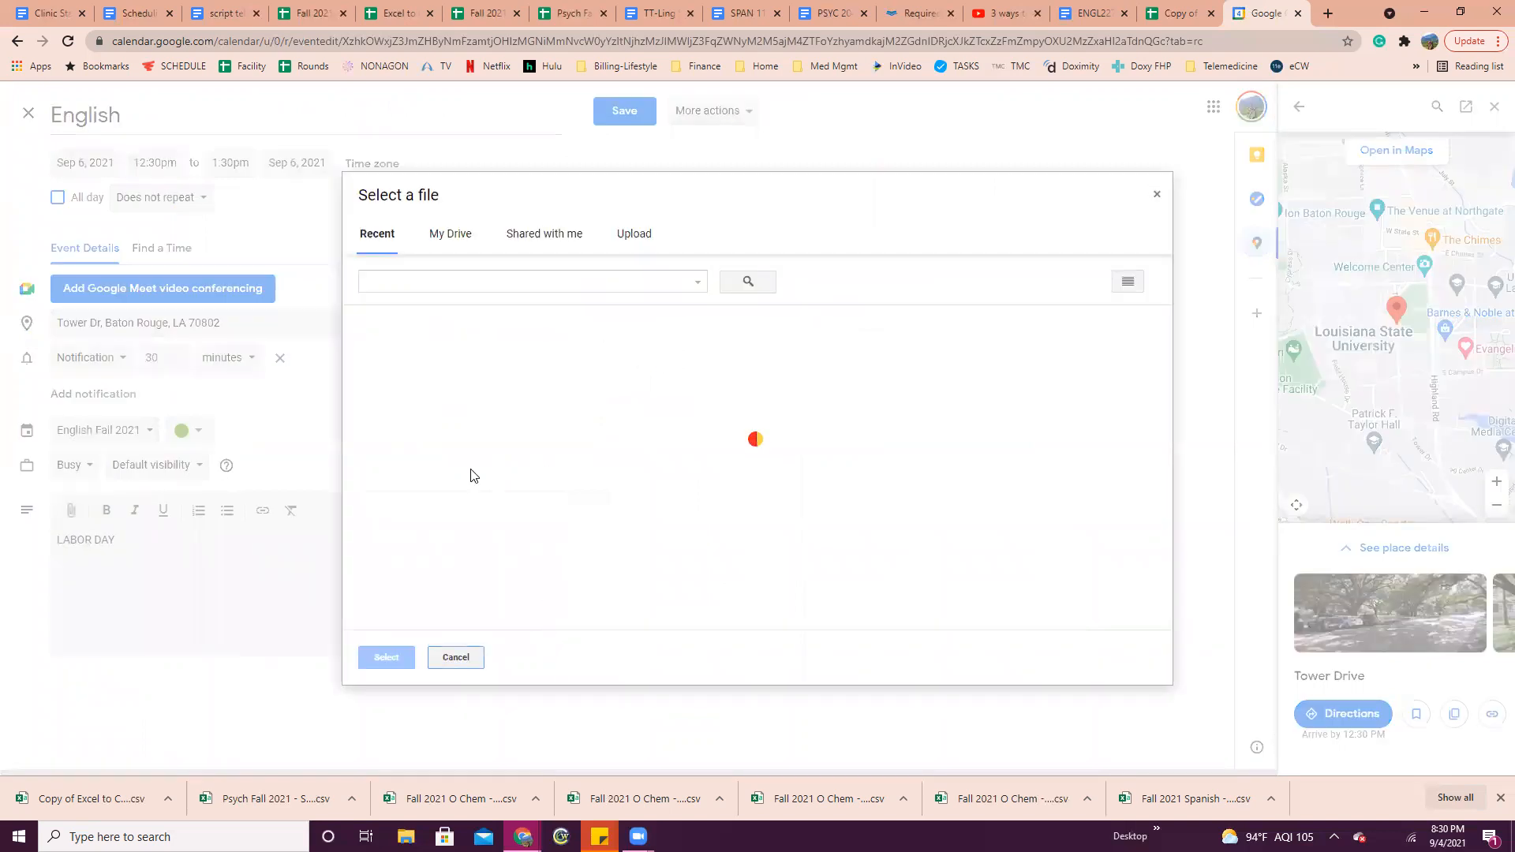
left_click(642, 234)
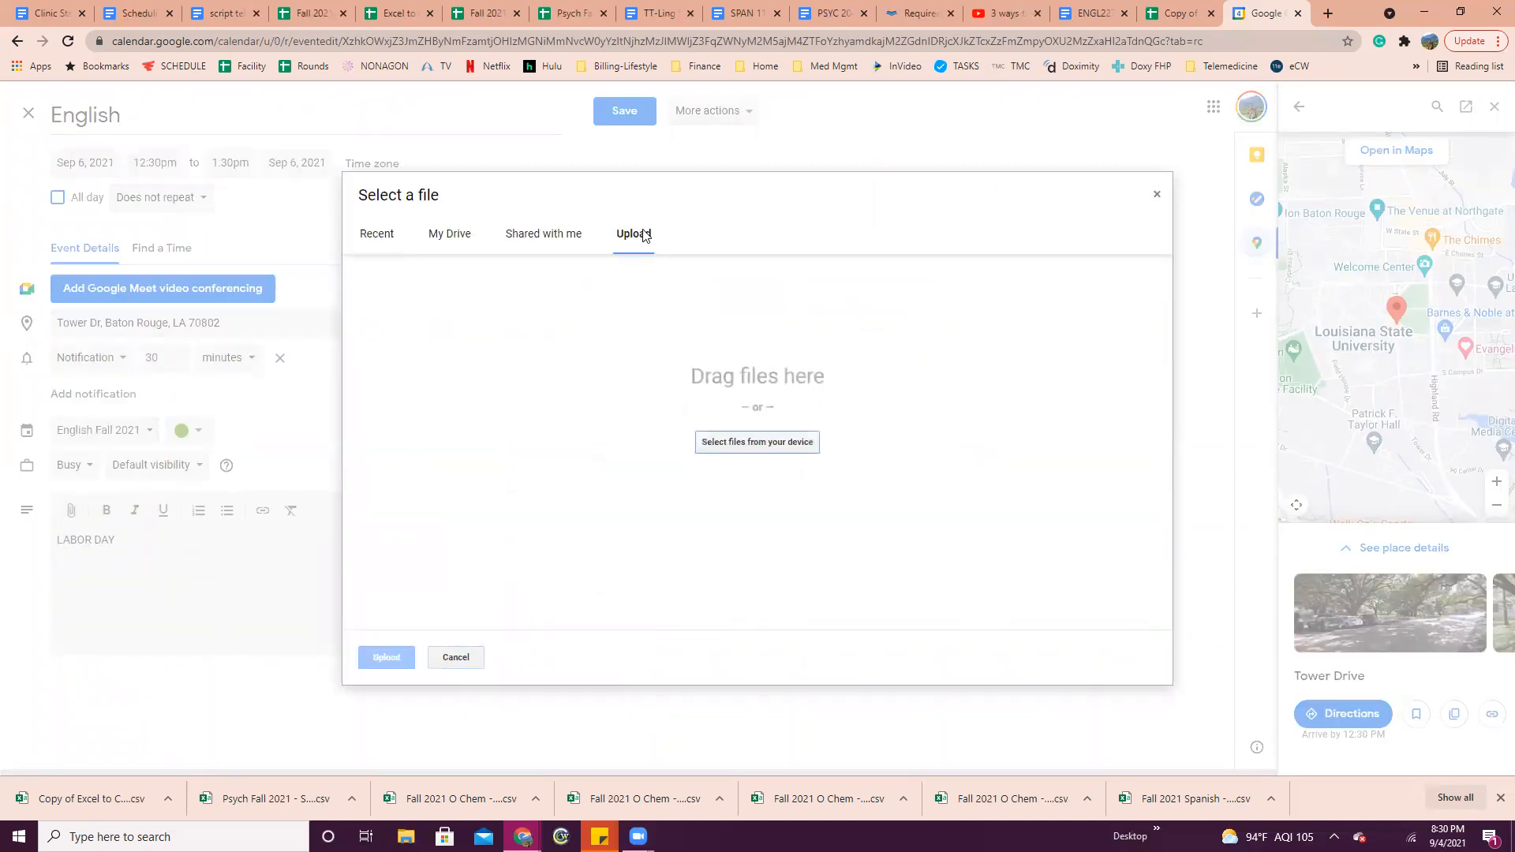
left_click(388, 235)
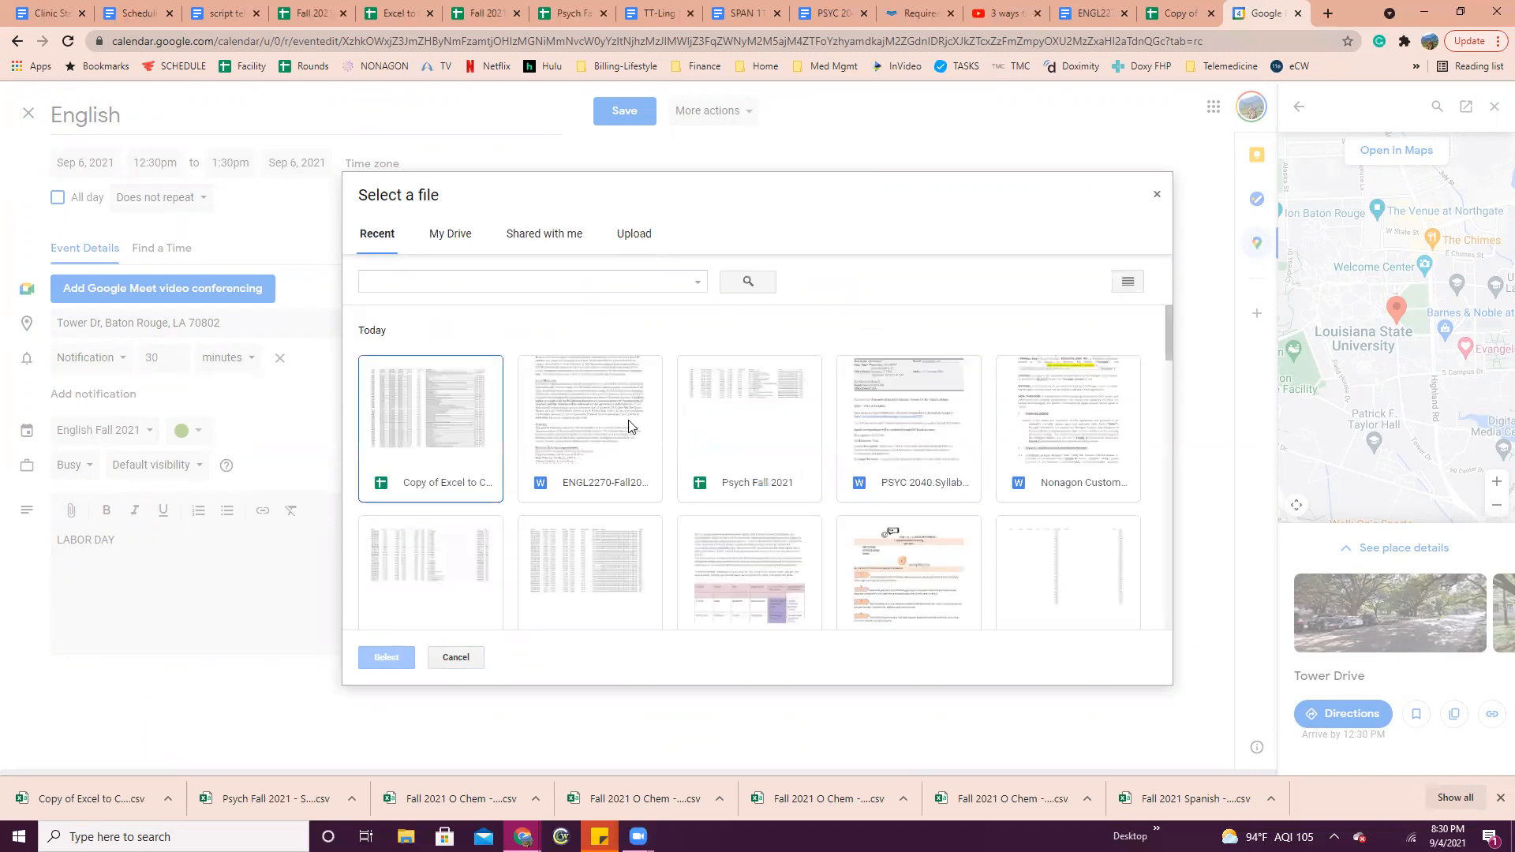
left_click(631, 433)
left_click(394, 657)
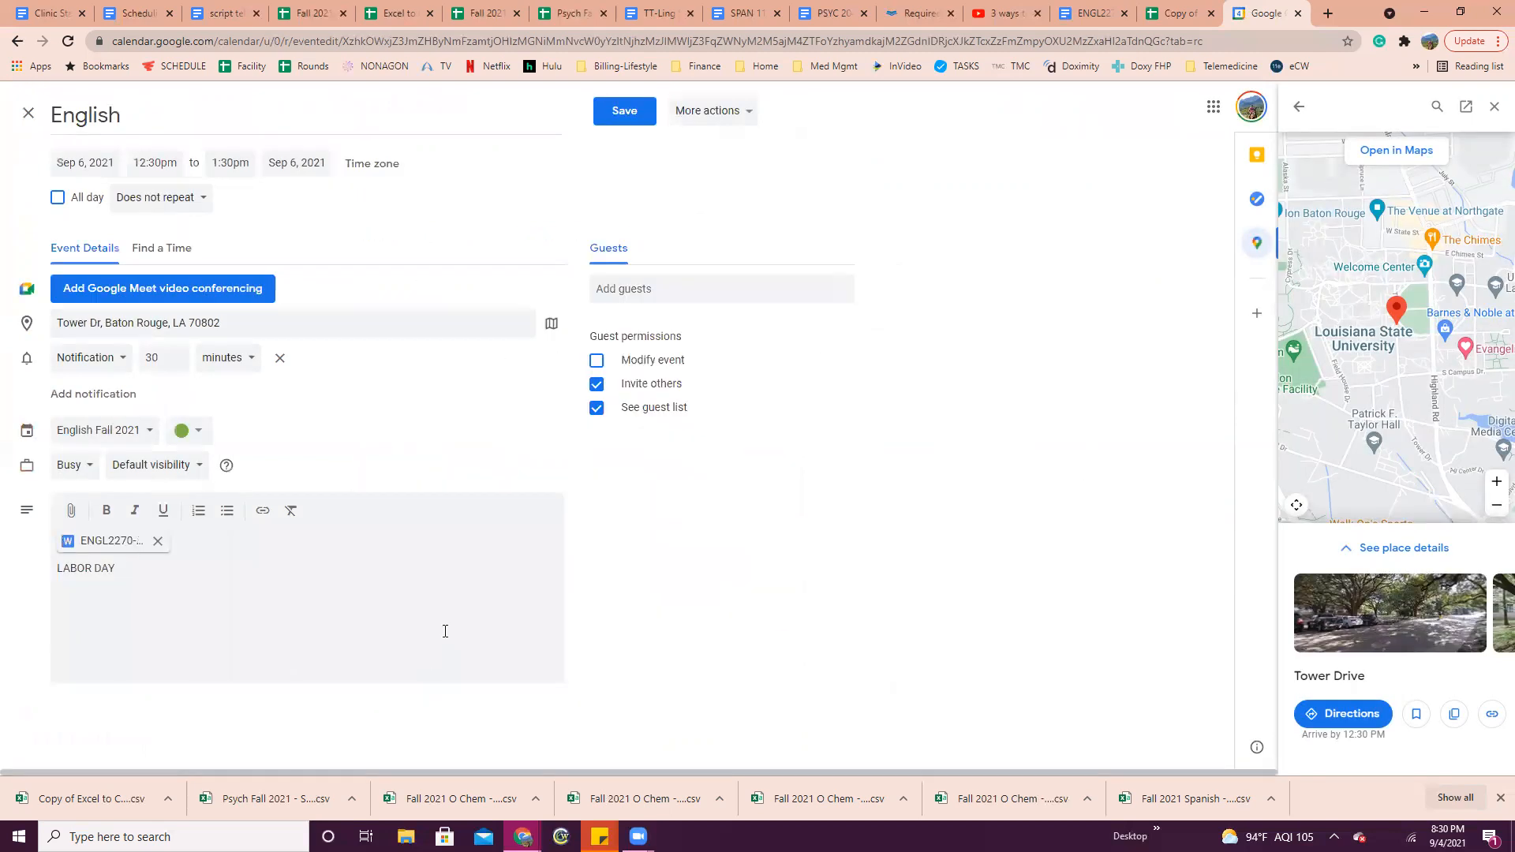
left_click(613, 115)
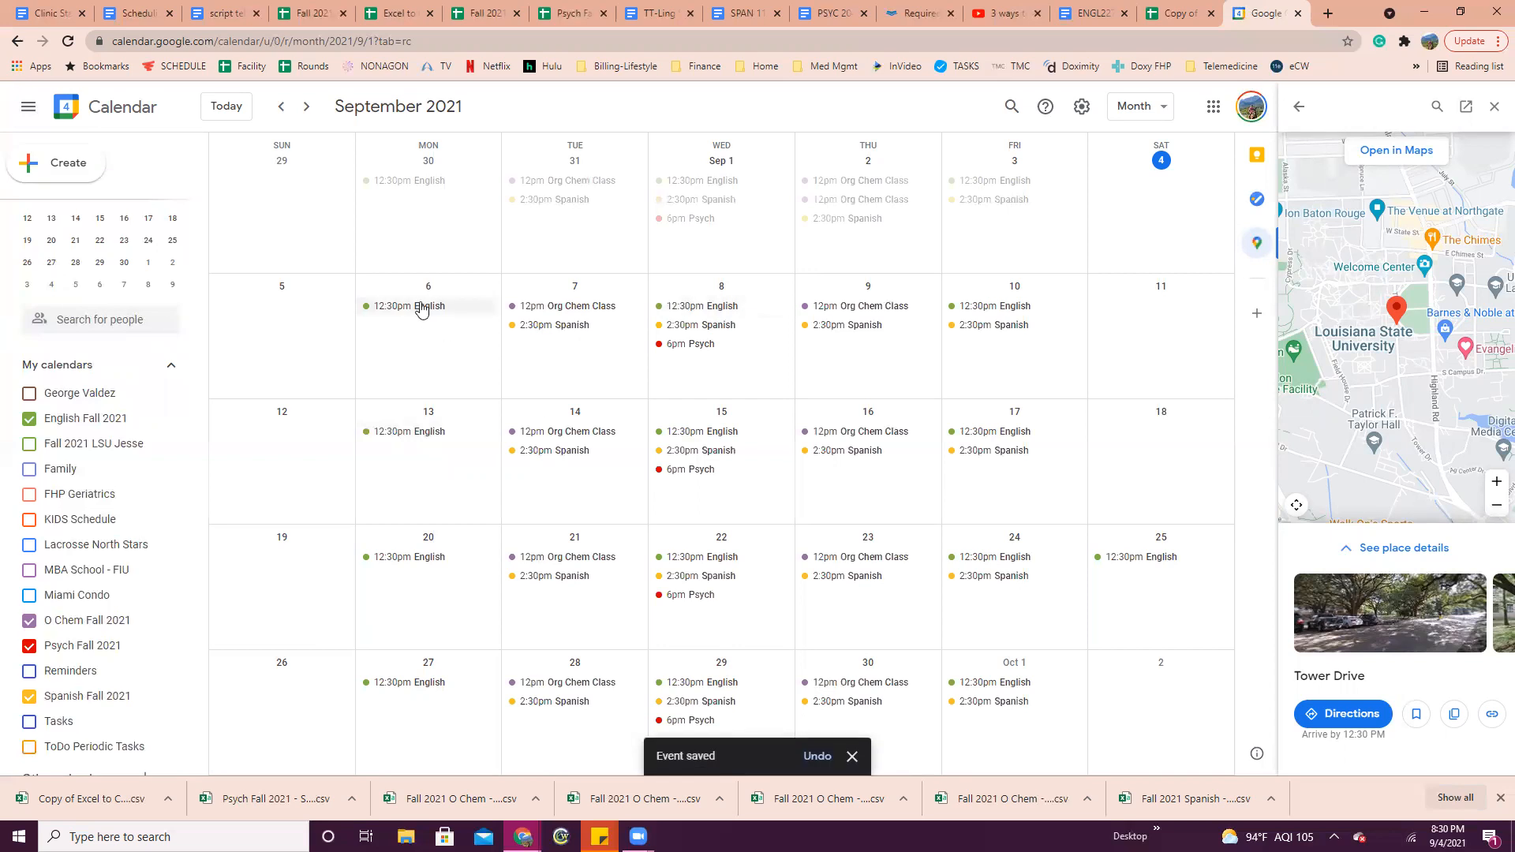
Check the September 6 English event's details for its attached file
left_click(422, 307)
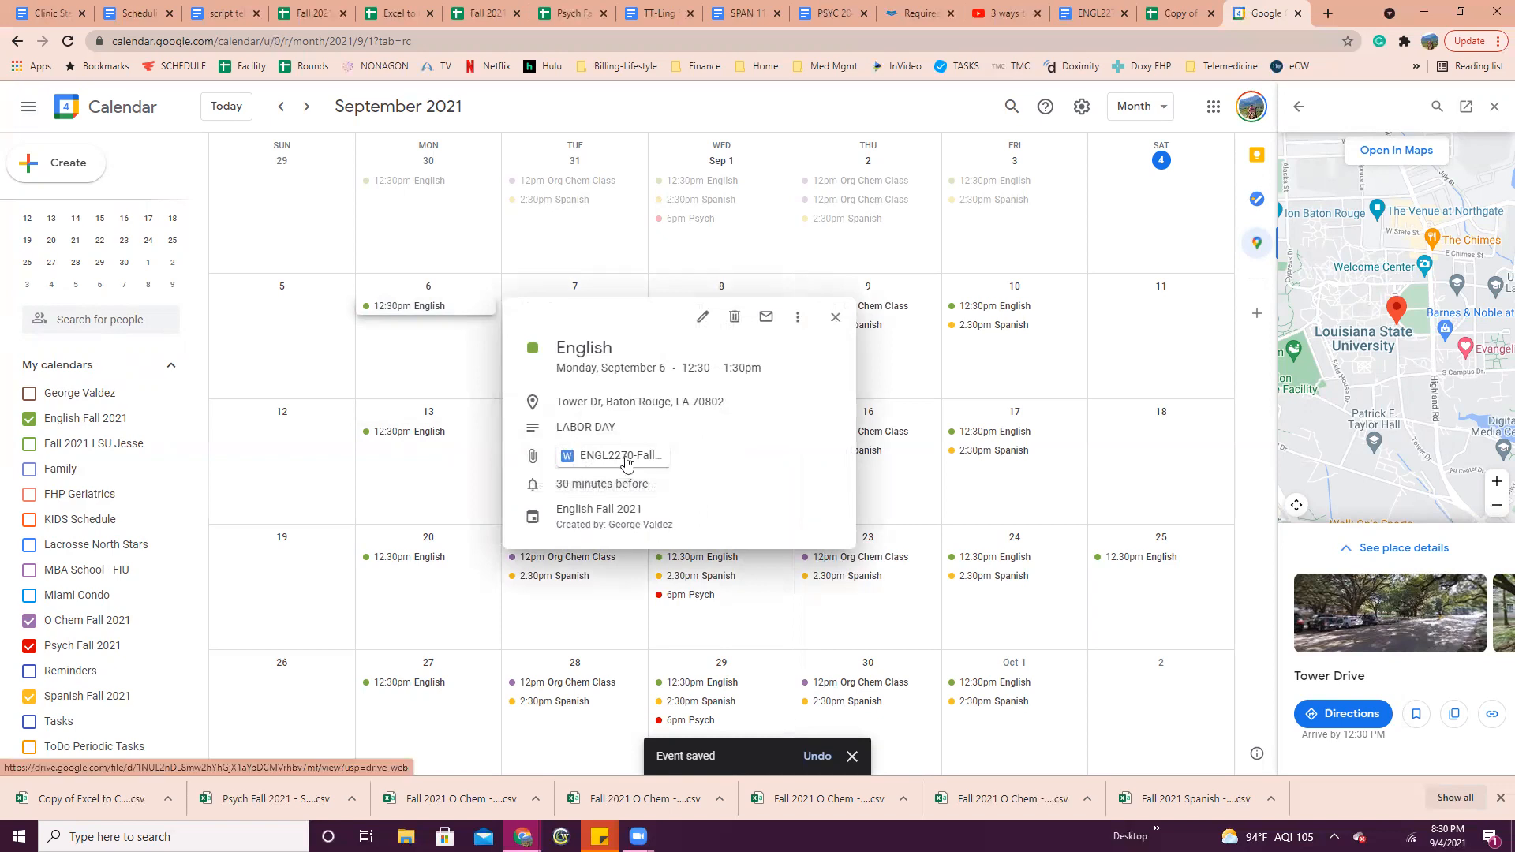
left_click(835, 321)
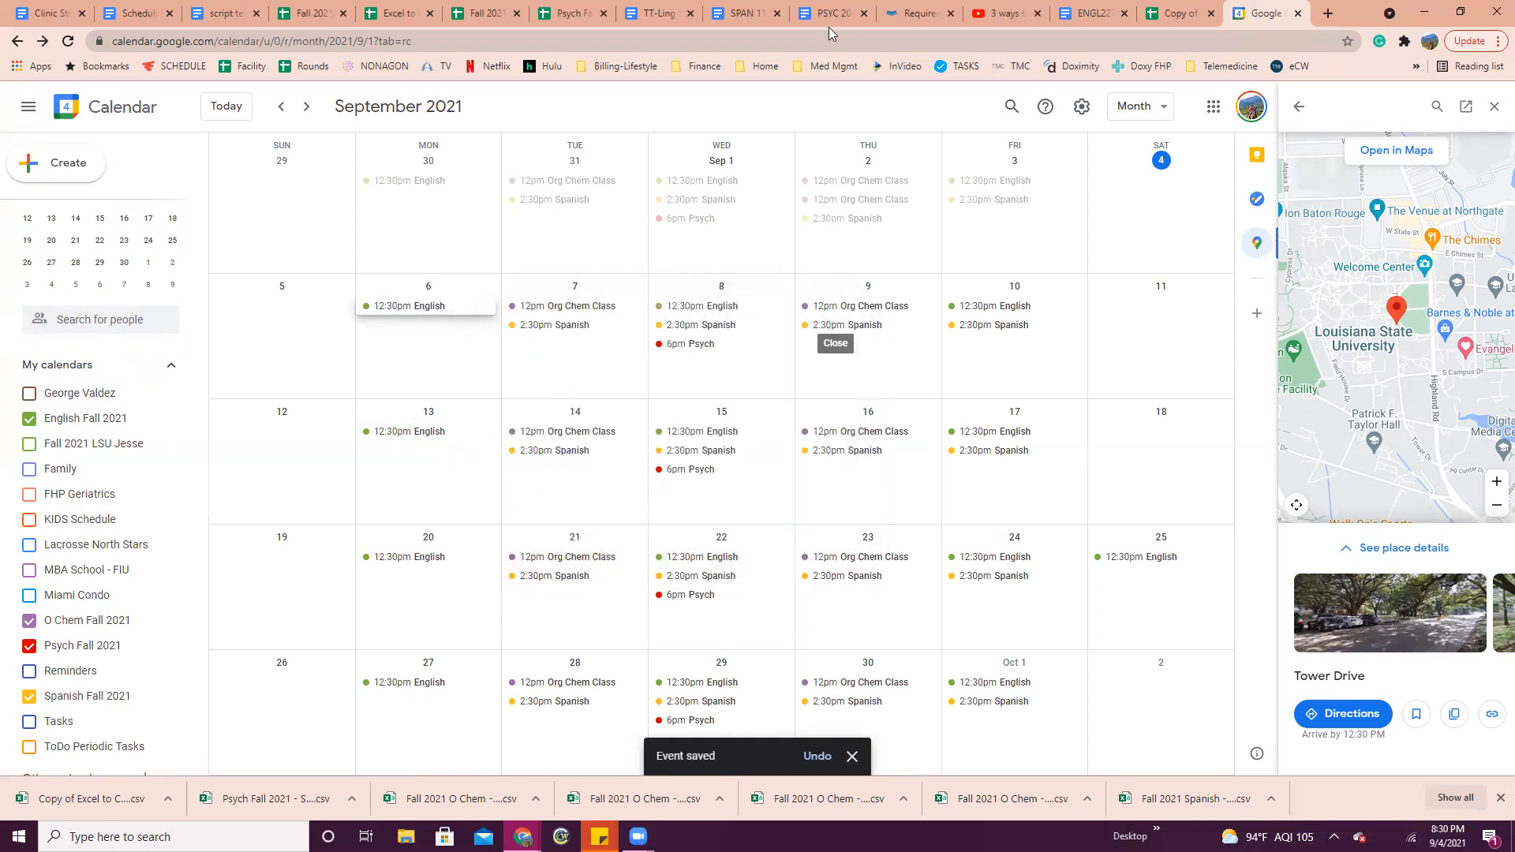